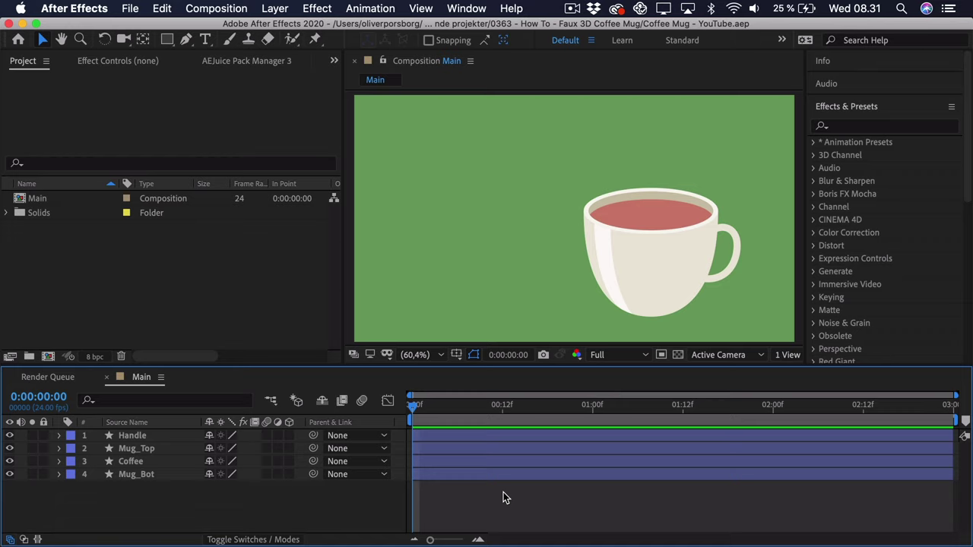
Try shifting the Mug_Top layer to the left, away from the coffee and the handle
{"action": "left_click", "coordinate": [139, 436]}
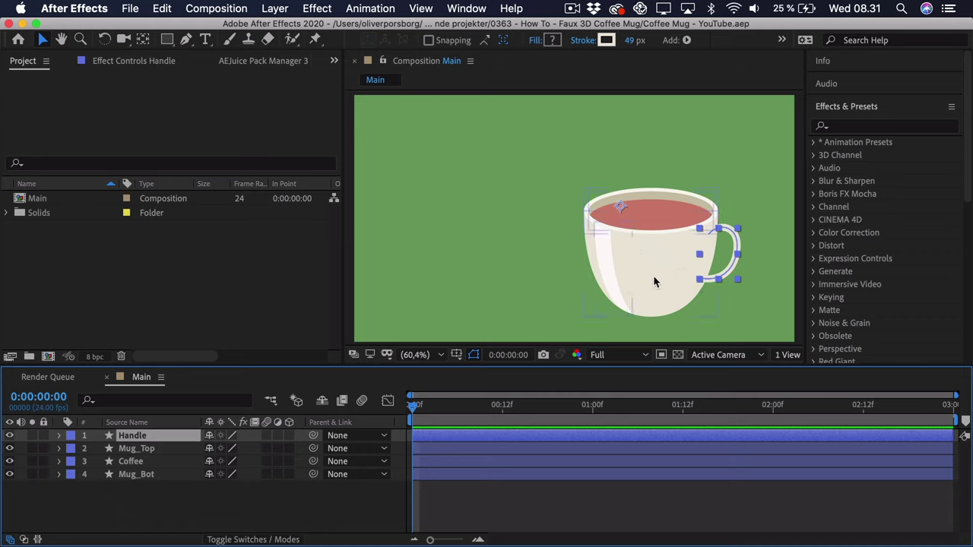
{"action": "left_click", "coordinate": [135, 451]}
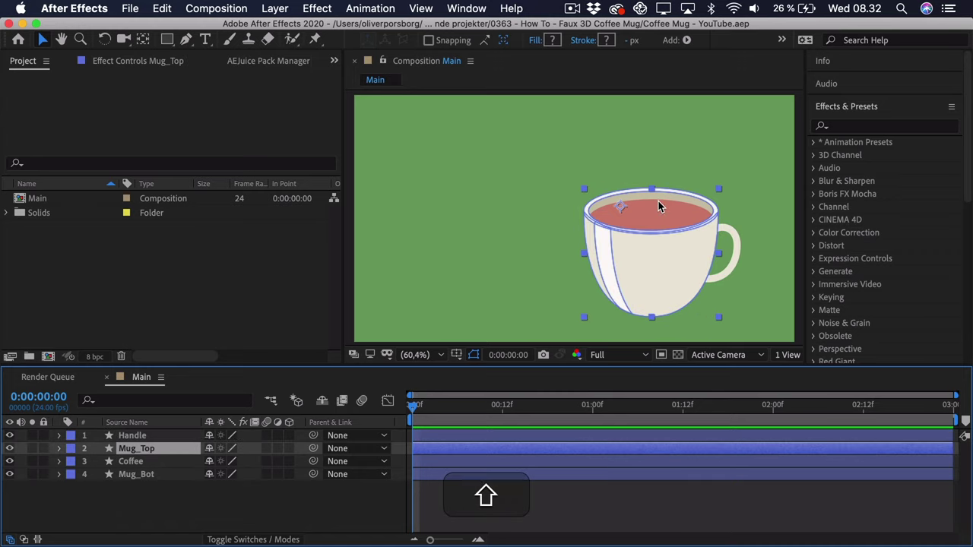
{"action": "key", "text": "shift+Left"}
{"action": "key", "text": "shift+Left"}
{"action": "key", "text": "shift+Left"}
{"action": "key", "text": "shift+Left"}
{"action": "key", "text": "shift+Left"}
{"action": "key", "text": "shift+Left"}
{"action": "key", "text": "shift+Left"}
{"action": "key", "text": "shift+Left"}
{"action": "key", "text": "shift+Left"}
{"action": "key", "text": "shift+Left"}
{"action": "key", "text": "shift+Left"}
{"action": "key", "text": "shift+Left"}
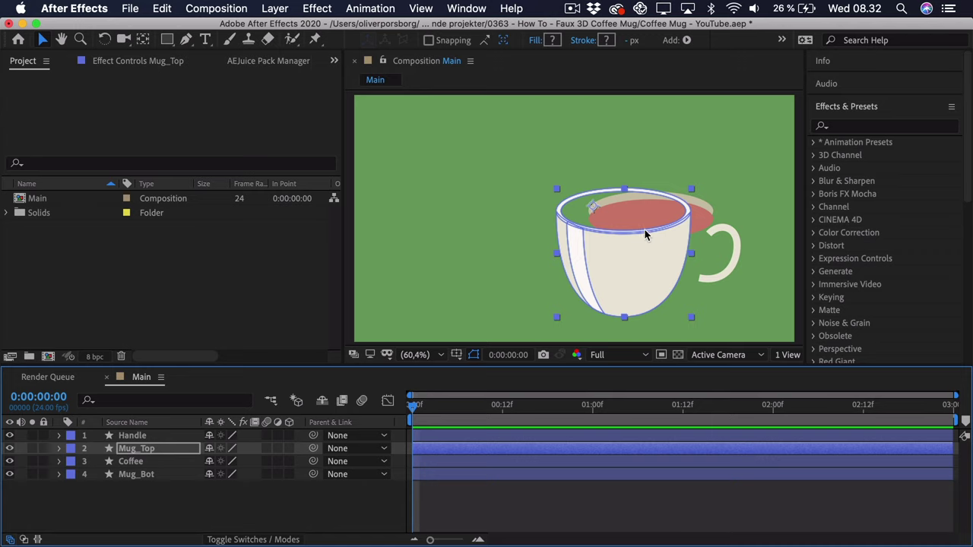
Undo the leftward moves of the Mug_Top layer
{"action": "key", "text": "super+z"}
{"action": "key", "text": "super+z"}
{"action": "key", "text": "super+z"}
{"action": "key", "text": "super+z"}
{"action": "key", "text": "super+z"}
{"action": "key", "text": "super+z"}
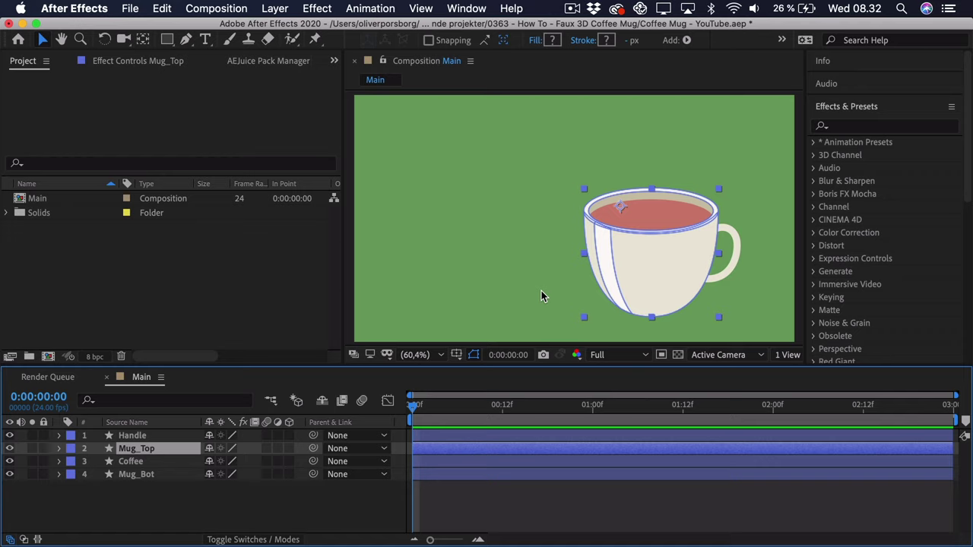
Try moving the Coffee layer within the mug, restore its original position, and deselect it
{"action": "left_click", "coordinate": [149, 475]}
{"action": "left_click", "coordinate": [154, 462]}
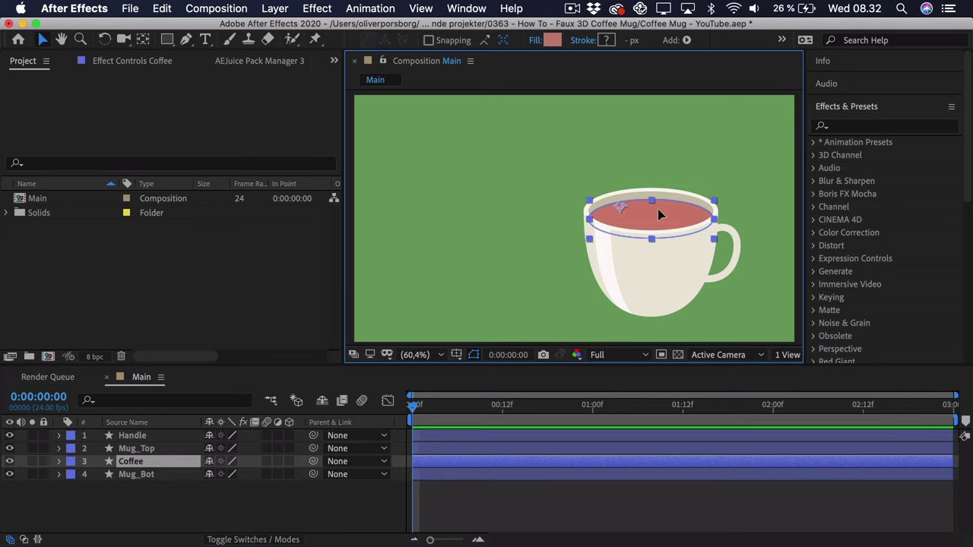
{"action": "left_click_drag", "start_coordinate": [657, 209], "coordinate": [631, 193]}
{"action": "key", "text": "super+z"}
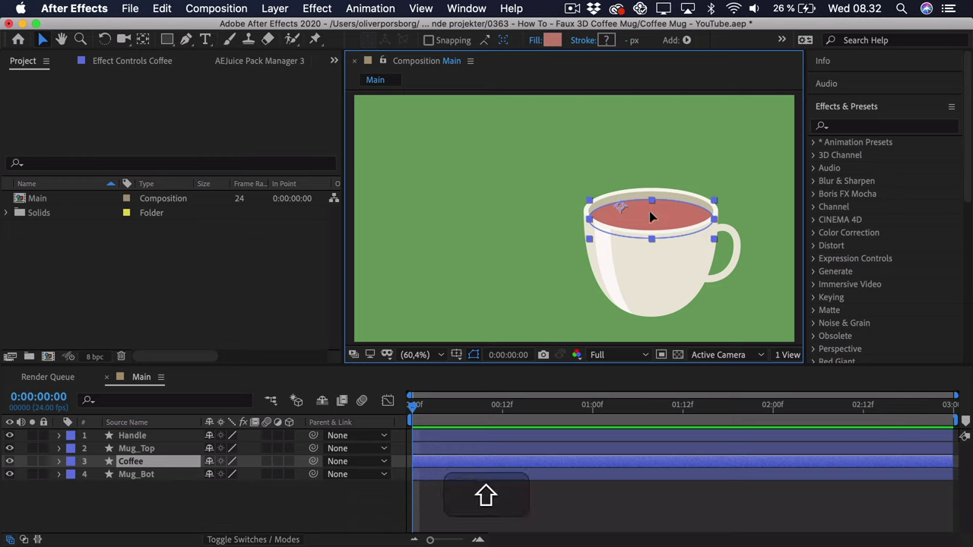
{"action": "left_click_drag", "start_coordinate": [654, 216], "coordinate": [650, 247]}
{"action": "left_click", "coordinate": [476, 498]}
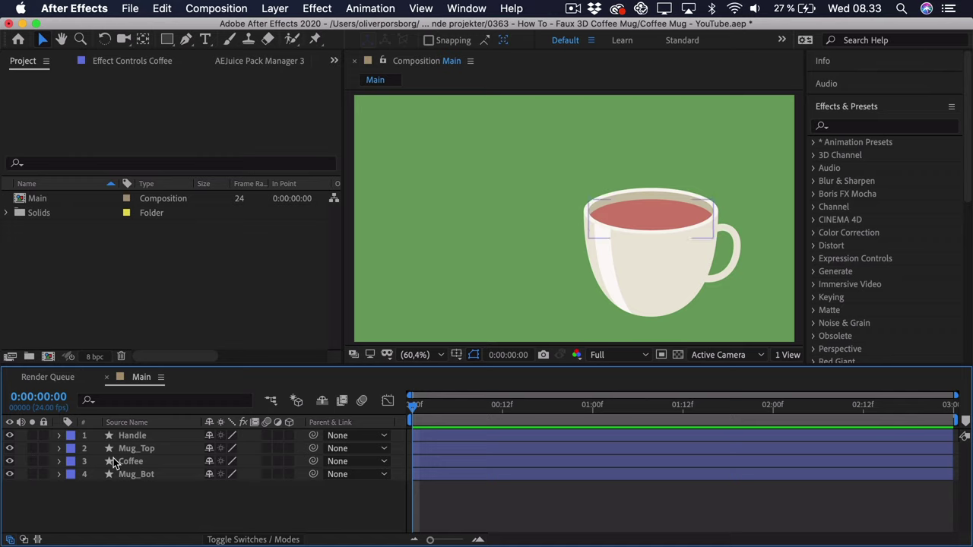
Parent the Handle, Coffee and Mug_Bot layers to the Mug_Top layer
{"action": "left_click", "coordinate": [152, 447]}
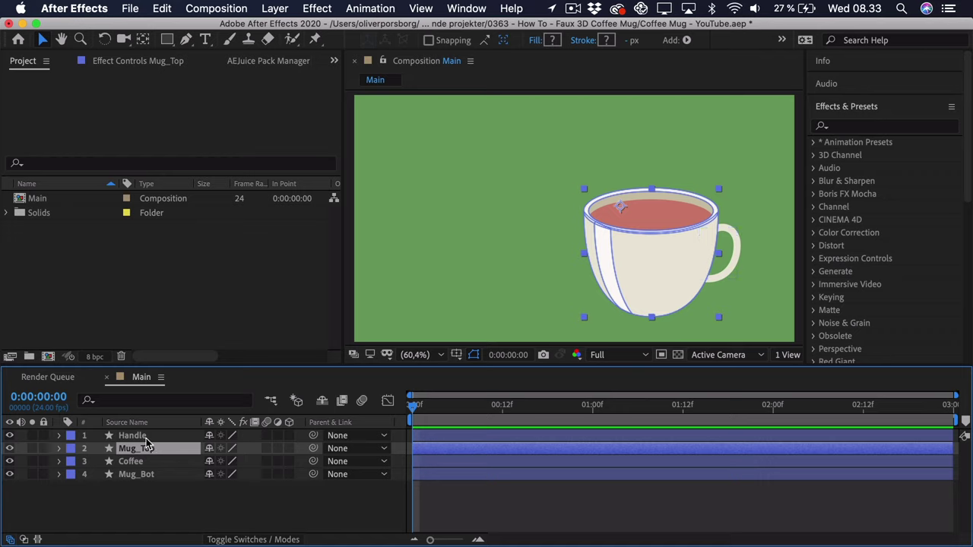
{"action": "left_click", "coordinate": [143, 435]}
{"action": "left_click", "coordinate": [141, 461], "text": "super"}
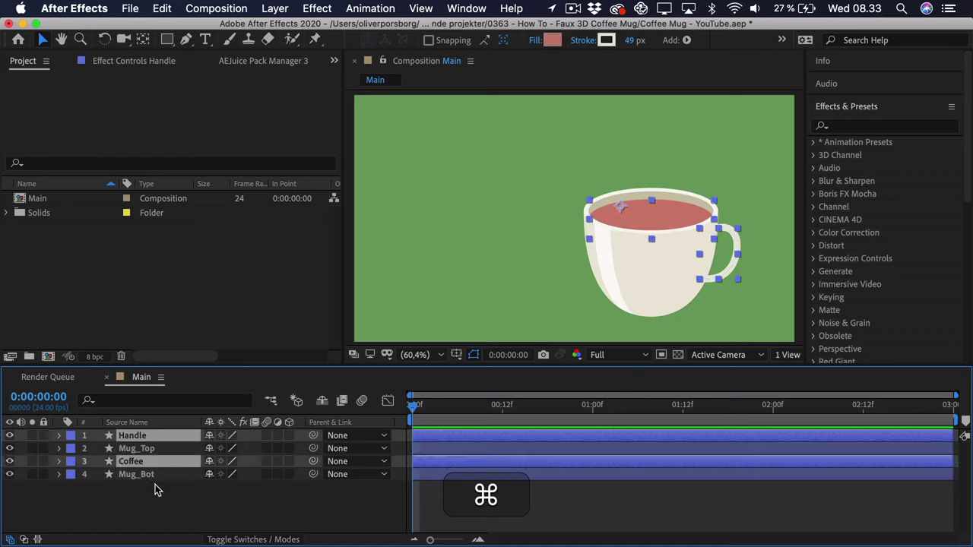
{"action": "left_click", "coordinate": [152, 475], "text": "super"}
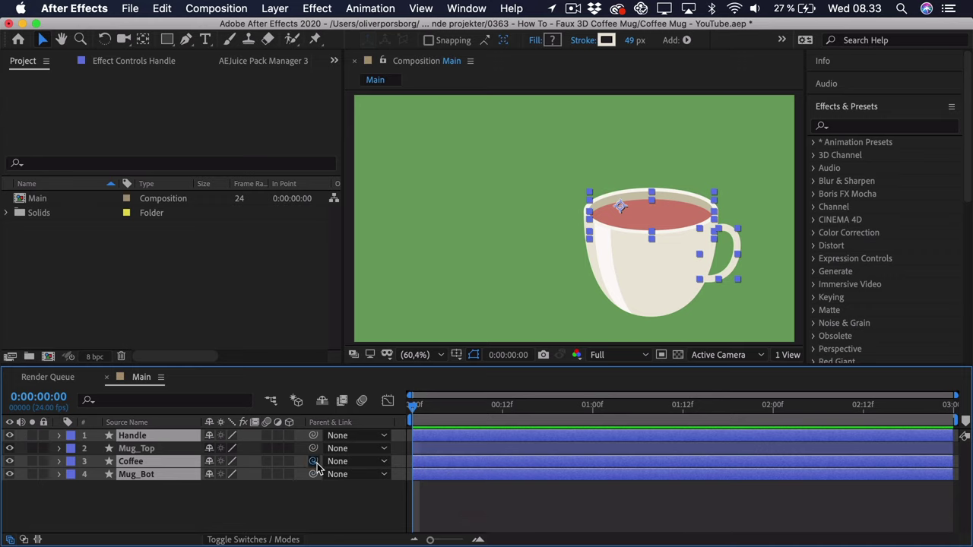
{"action": "left_click_drag", "start_coordinate": [313, 462], "coordinate": [155, 449]}
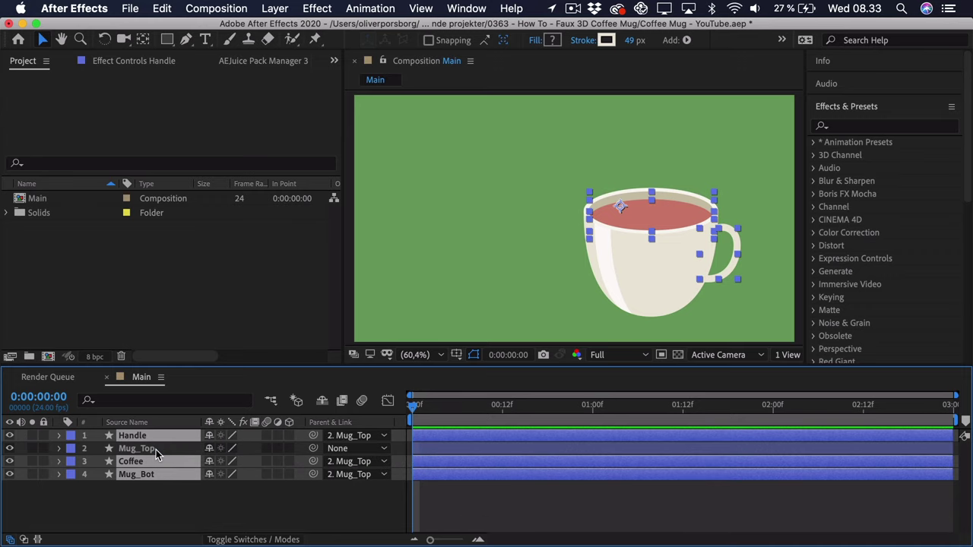
Move the Mug_Top layer's anchor point to the bottom centre of the mug and deselect the layer
{"action": "left_click", "coordinate": [163, 451]}
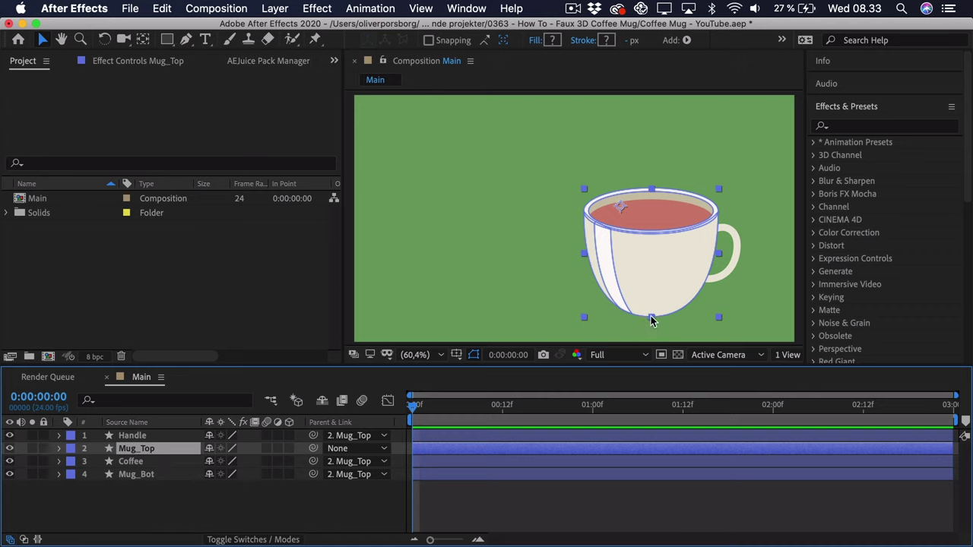
{"action": "left_click", "coordinate": [144, 40]}
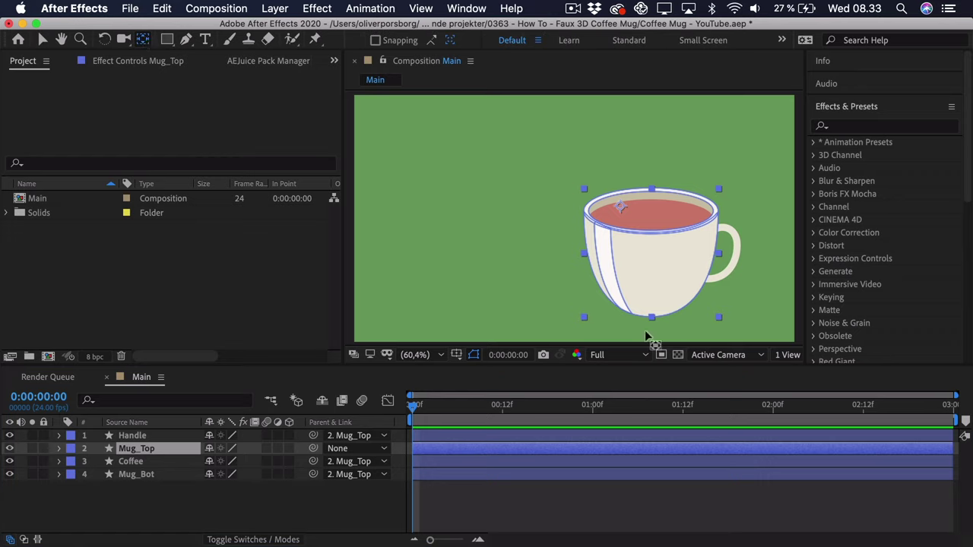
{"action": "left_click_drag", "start_coordinate": [622, 207], "coordinate": [648, 315]}
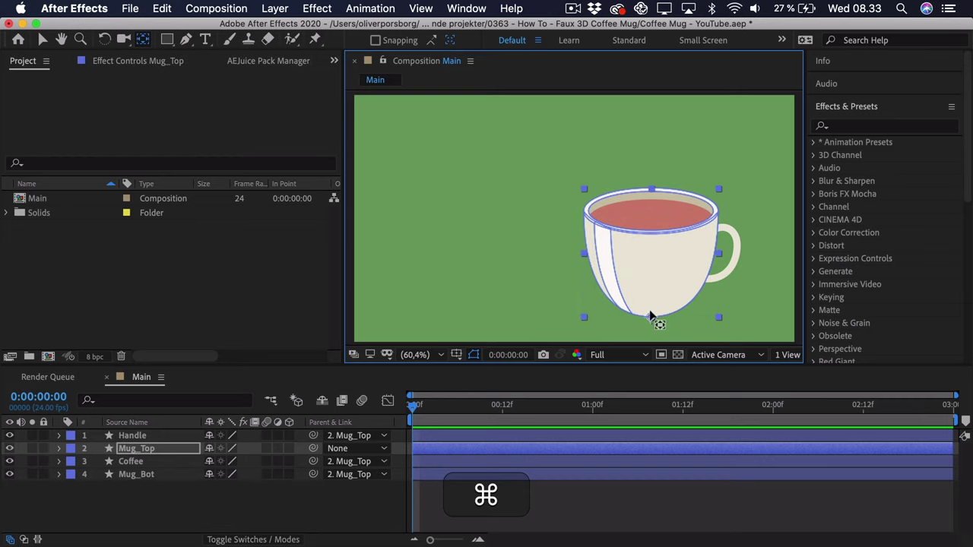
{"action": "left_click", "coordinate": [499, 498]}
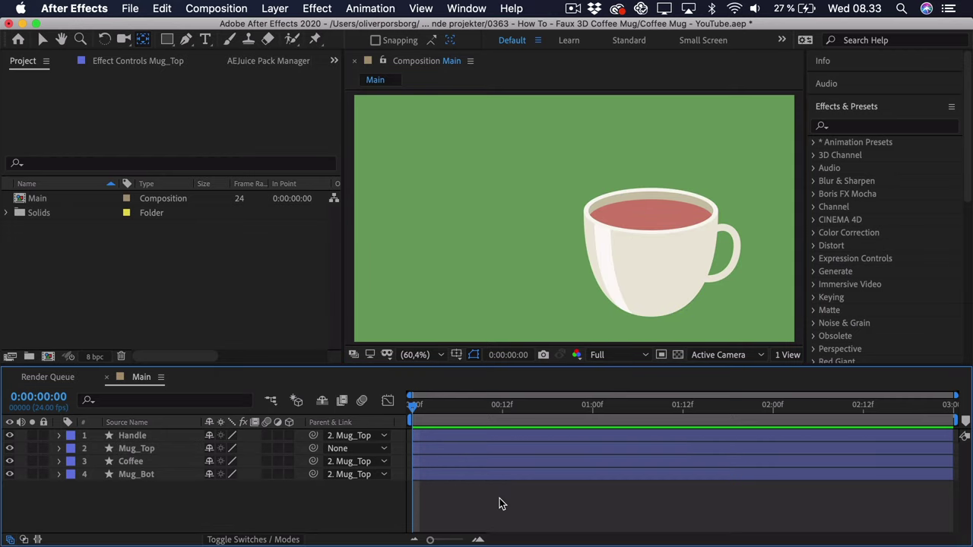
Move the Handle layer's anchor point to the horizontal centre of the mug body, slightly below mid-height
{"action": "left_click", "coordinate": [729, 265]}
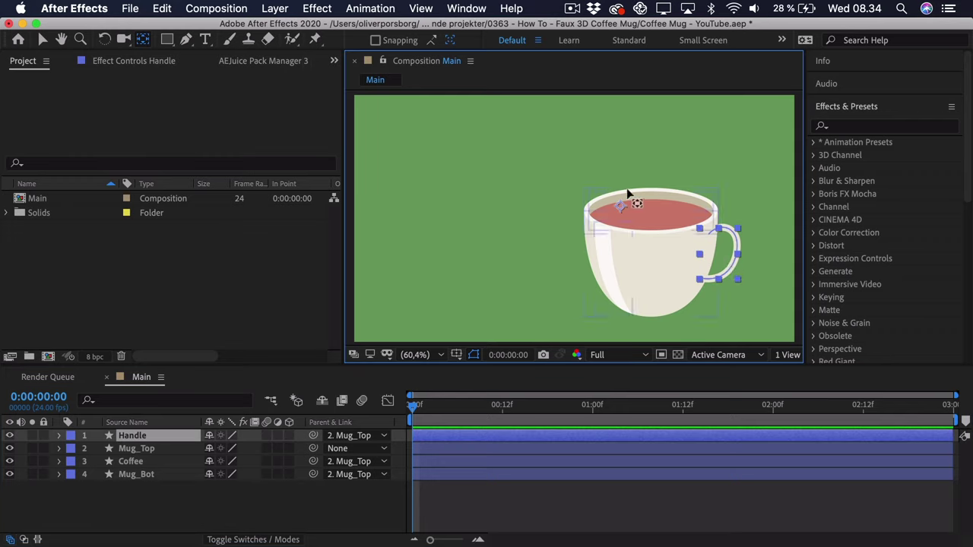
{"action": "left_click_drag", "start_coordinate": [619, 205], "coordinate": [661, 270]}
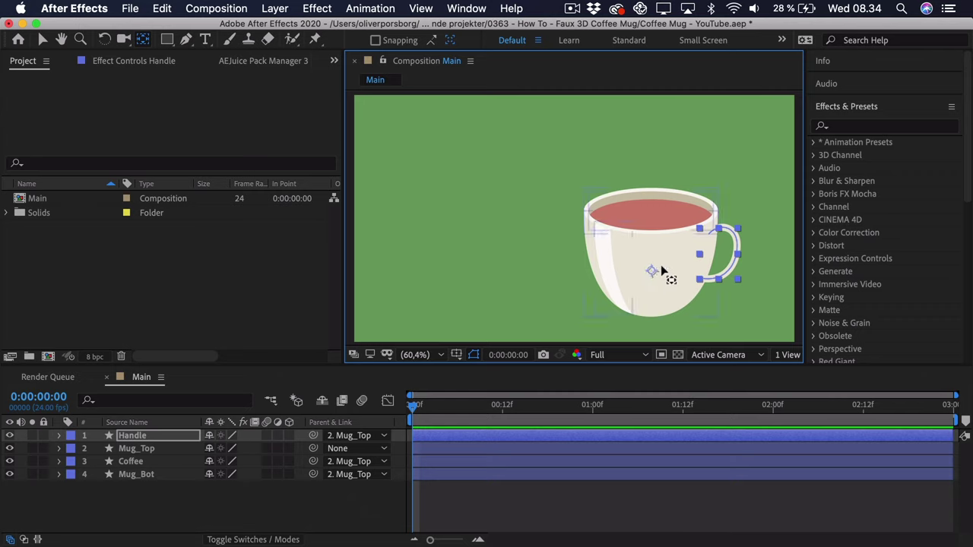
{"action": "left_click_drag", "start_coordinate": [661, 269], "coordinate": [658, 274]}
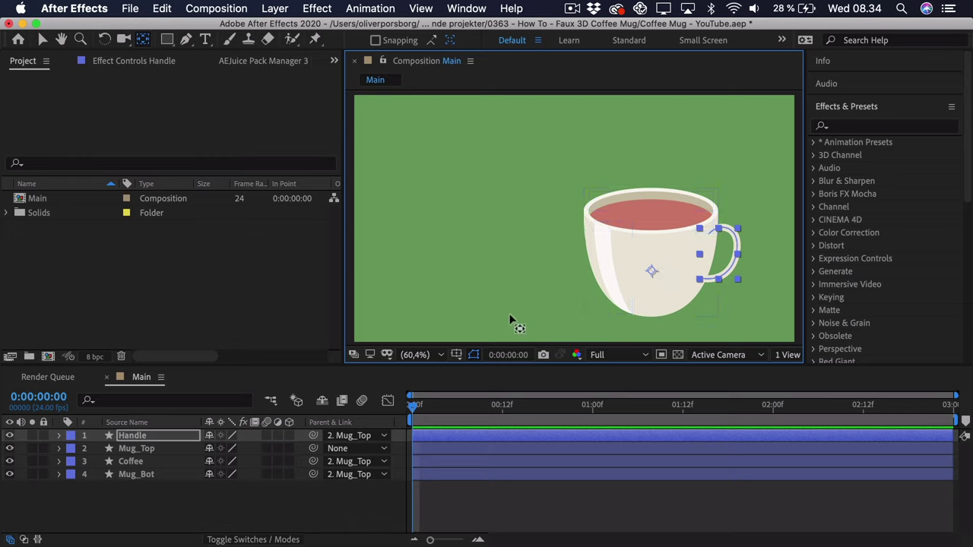
Make the Handle a 3D layer and reveal its rotation properties
{"action": "left_click", "coordinate": [290, 436]}
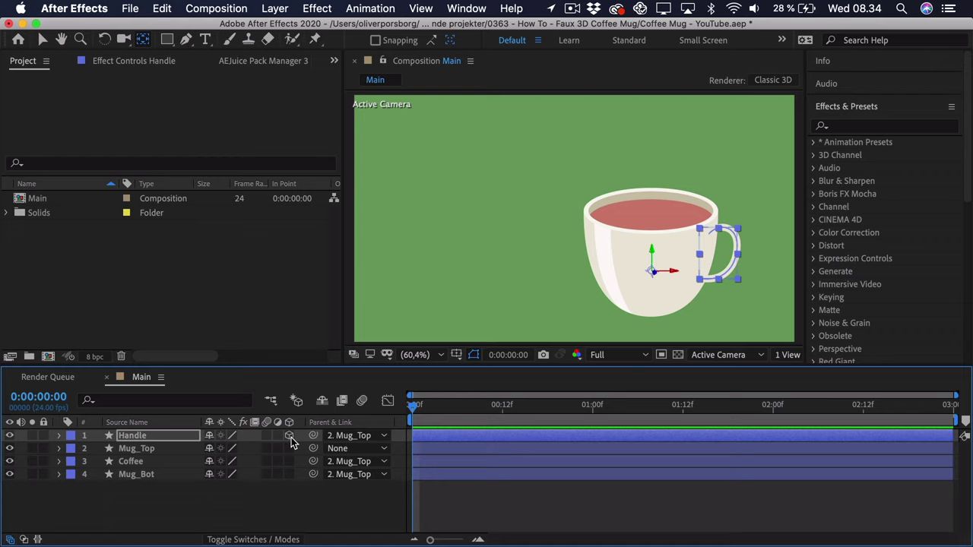
{"action": "left_click", "coordinate": [153, 435]}
{"action": "key", "text": "r"}
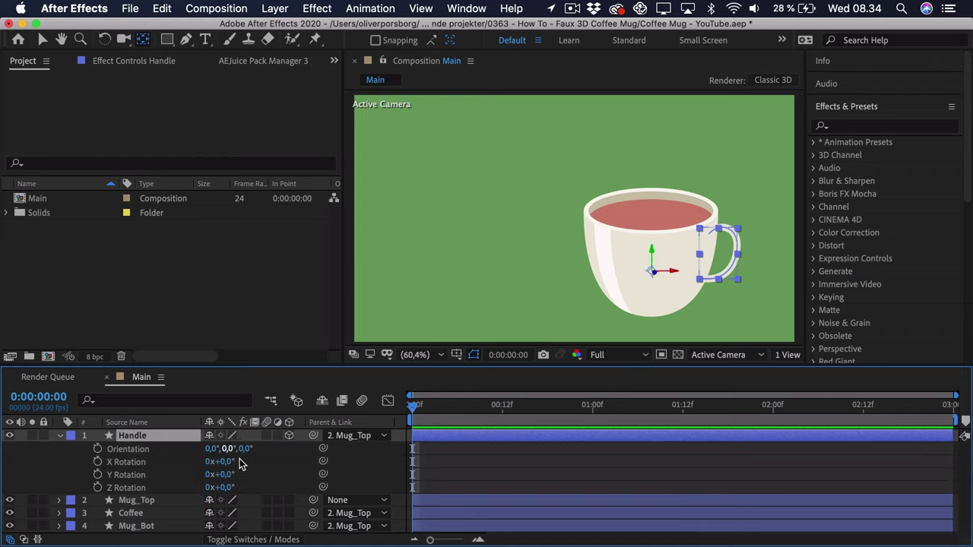
Try rotating the Handle layer around its Y axis by more than a full turn and undo the rotation
{"action": "key", "text": "v"}
{"action": "left_click_drag", "start_coordinate": [224, 465], "coordinate": [560, 462]}
{"action": "key", "text": "cmd+z"}
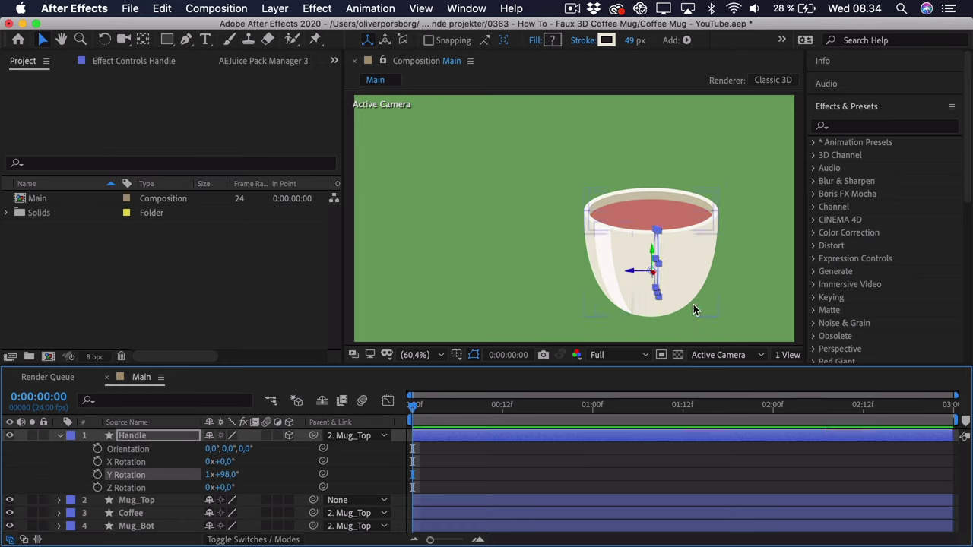
{"action": "key", "text": "cmd+z"}
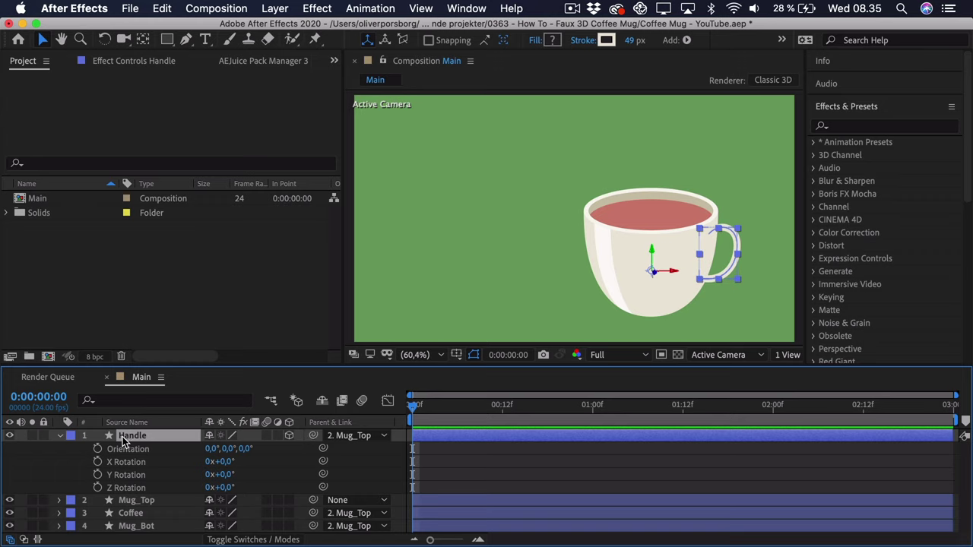
Set the Handle shape's stroke width to 1 px and deselect the layer
{"action": "left_click", "coordinate": [630, 41]}
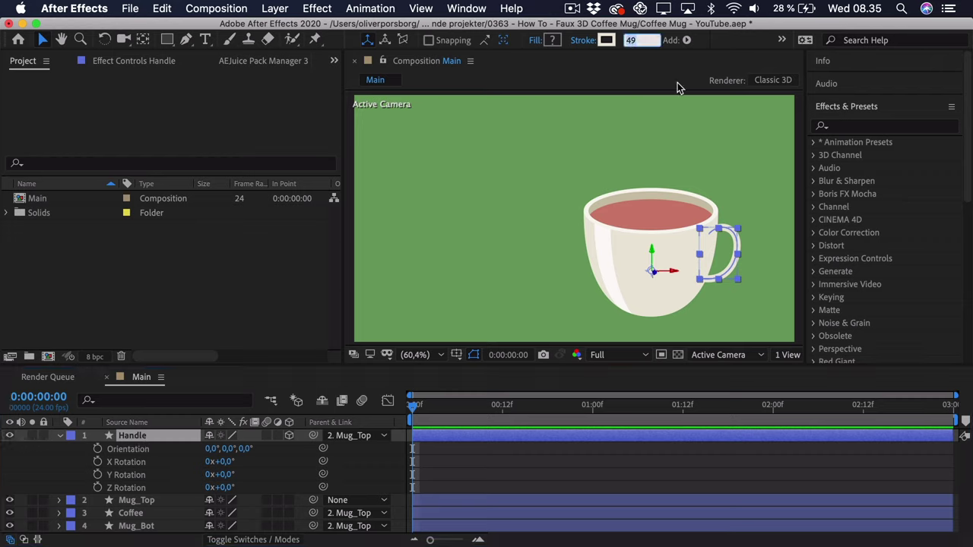
{"action": "type", "text": "1"}
{"action": "key", "text": "Return"}
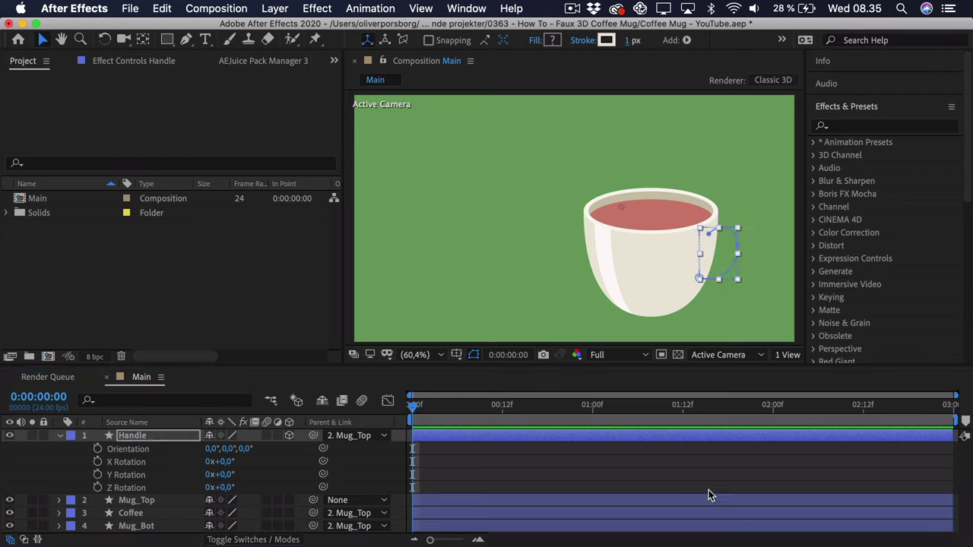
{"action": "left_click", "coordinate": [687, 461]}
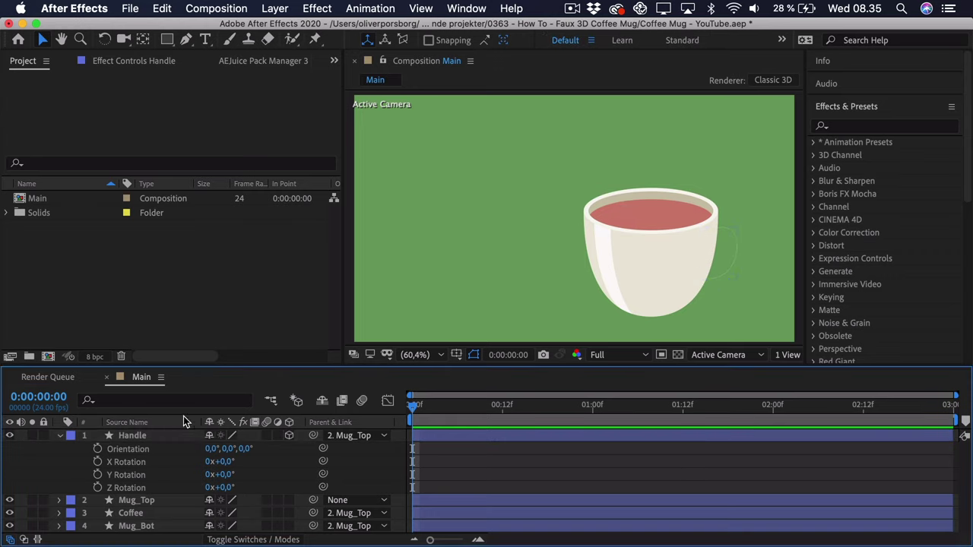
Add a Stroke layer style to the Handle layer
{"action": "left_click", "coordinate": [148, 435]}
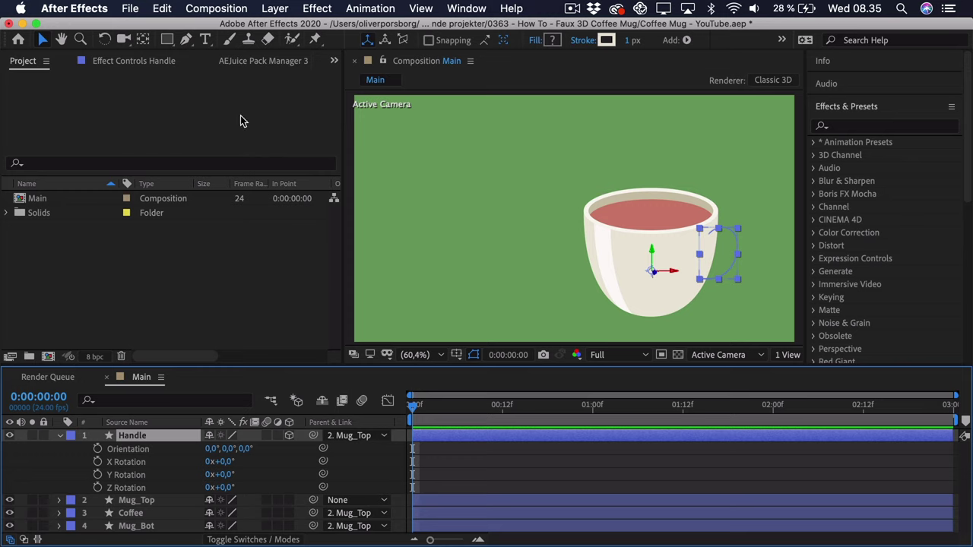
{"action": "left_click", "coordinate": [277, 7]}
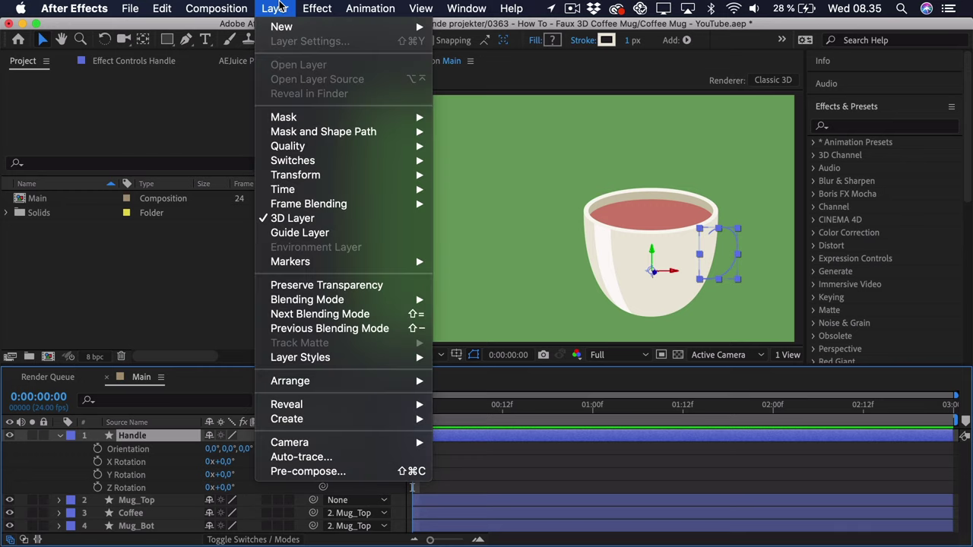
{"action": "mouse_move", "coordinate": [314, 364]}
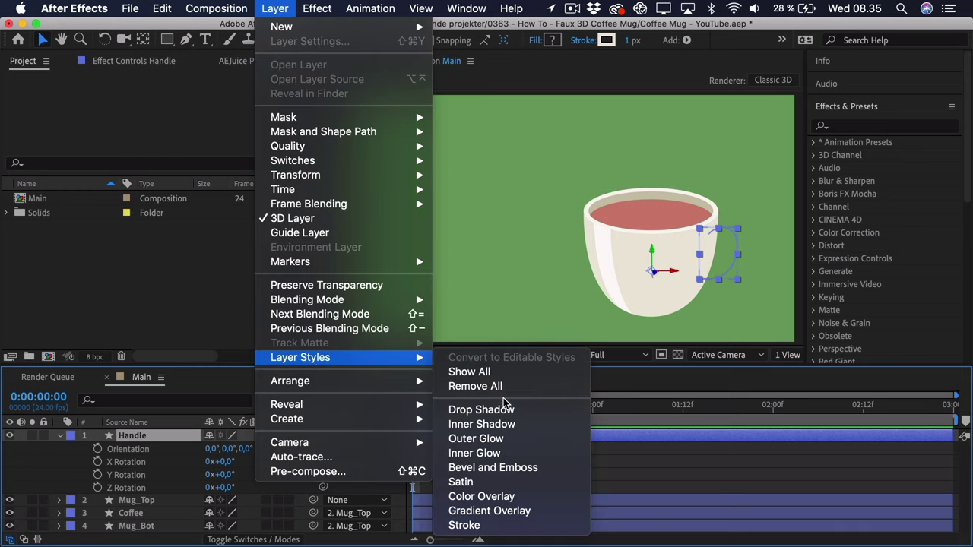
{"action": "left_click", "coordinate": [467, 534]}
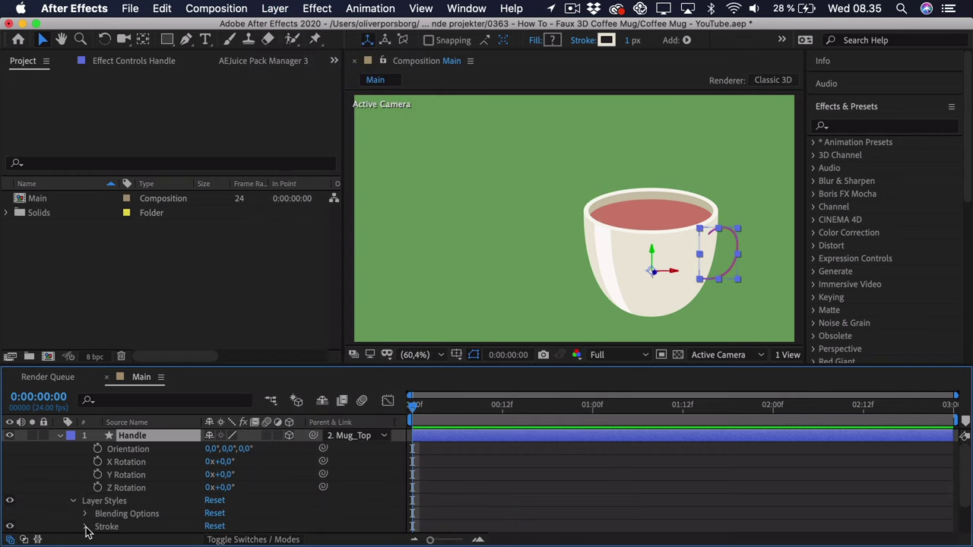
Set the Stroke layer style's colour to the beige sampled from the mug body
{"action": "left_click", "coordinate": [85, 526]}
{"action": "scroll", "coordinate": [107, 517], "scroll_direction": "down", "scroll_amount": 5}
{"action": "scroll", "coordinate": [126, 497], "scroll_direction": "up", "scroll_amount": 3}
{"action": "scroll", "coordinate": [213, 514], "scroll_direction": "down", "scroll_amount": 2}
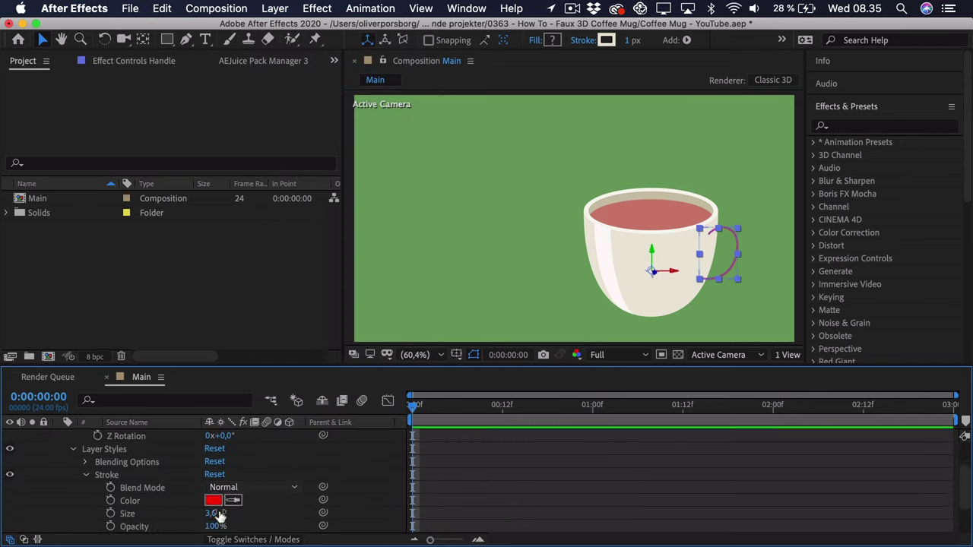
{"action": "left_click", "coordinate": [233, 500]}
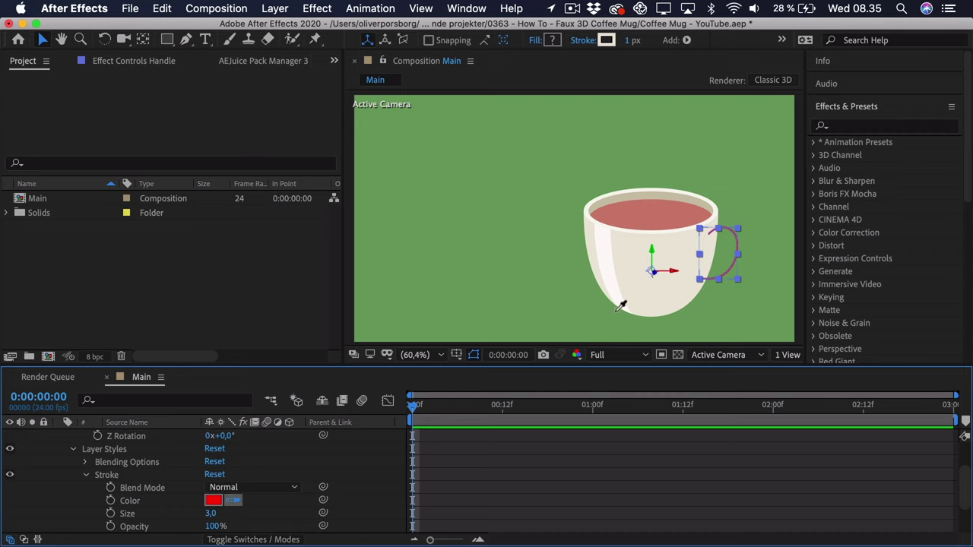
{"action": "left_click", "coordinate": [637, 242]}
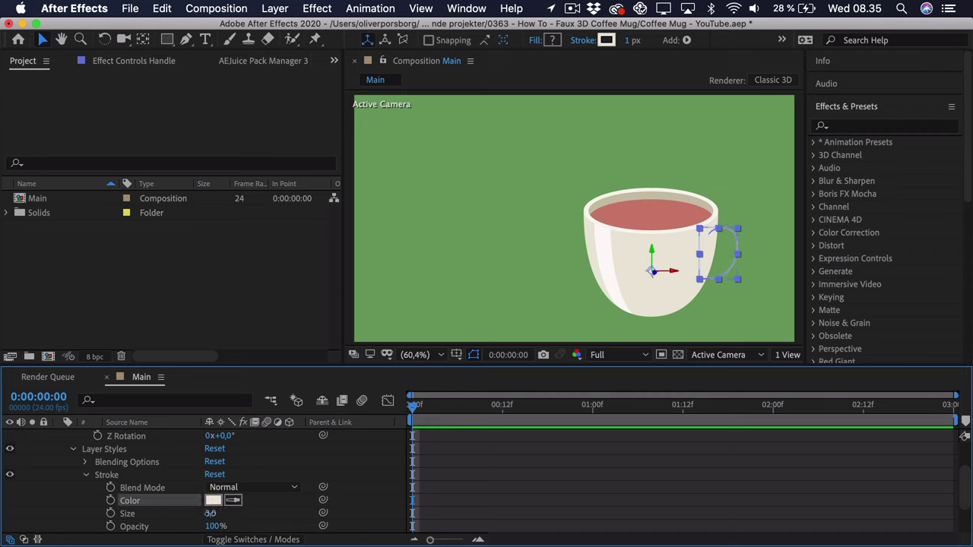
Set the Handle's Stroke layer style to Center position with a size of about 42.7
{"action": "left_click_drag", "start_coordinate": [211, 513], "coordinate": [369, 497]}
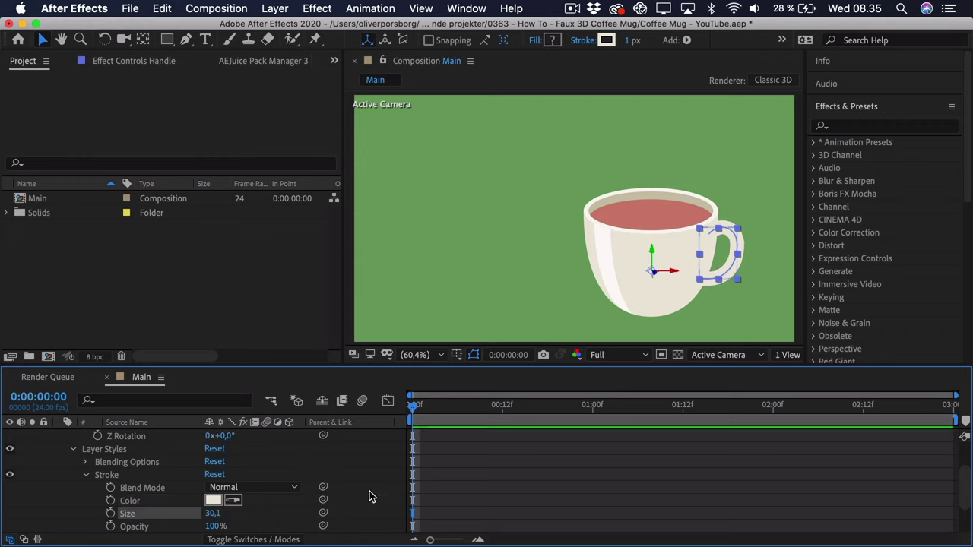
{"action": "scroll", "coordinate": [304, 488], "scroll_direction": "down", "scroll_amount": 2}
{"action": "key", "text": "super+z"}
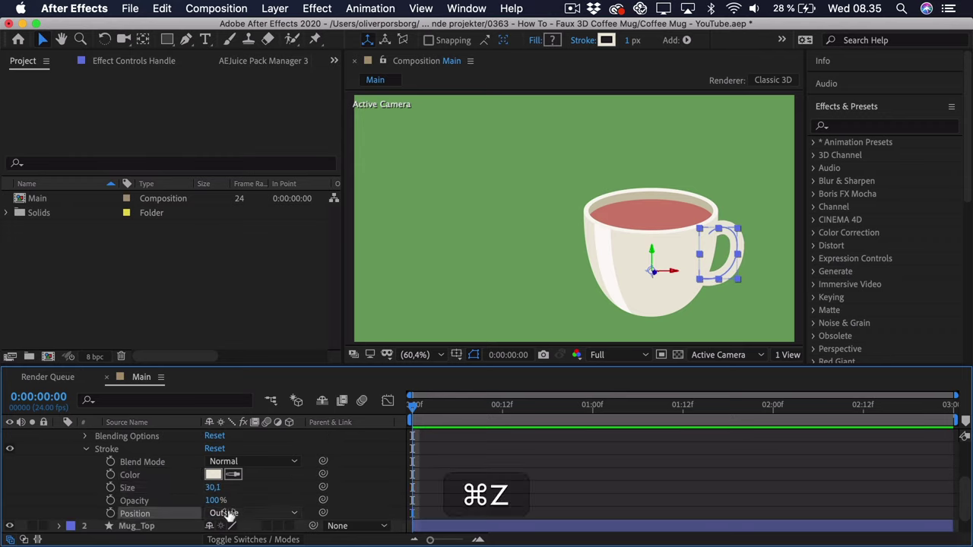
{"action": "left_click", "coordinate": [228, 514]}
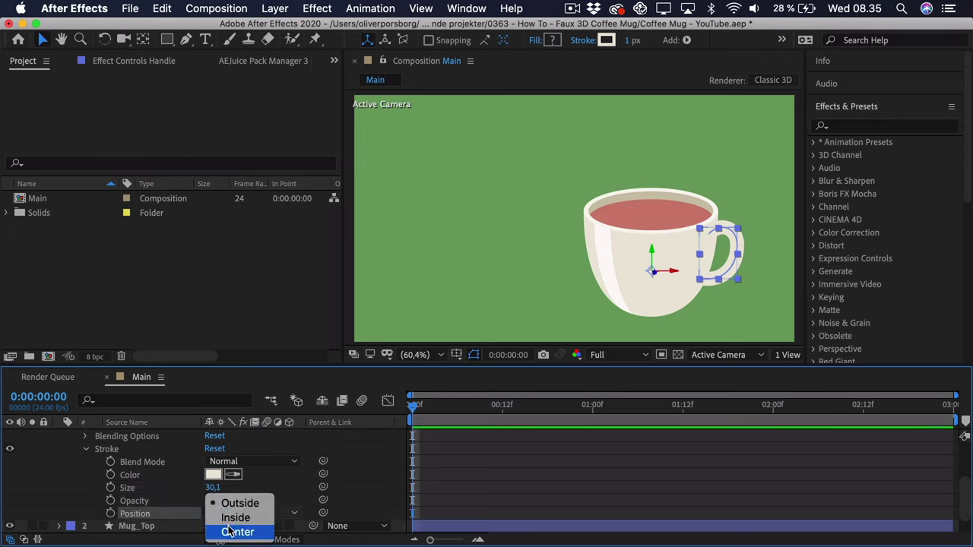
{"action": "left_click", "coordinate": [232, 532]}
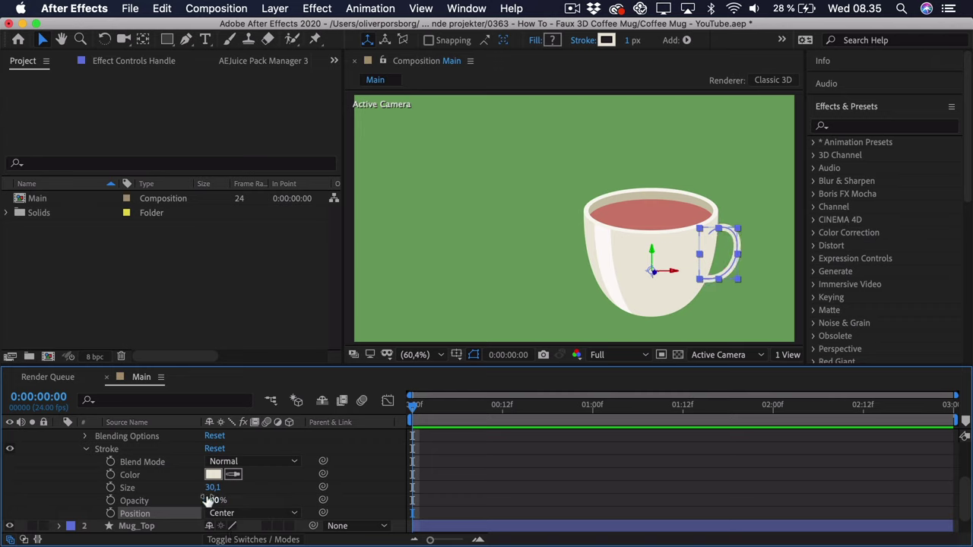
{"action": "left_click_drag", "start_coordinate": [212, 487], "coordinate": [298, 483]}
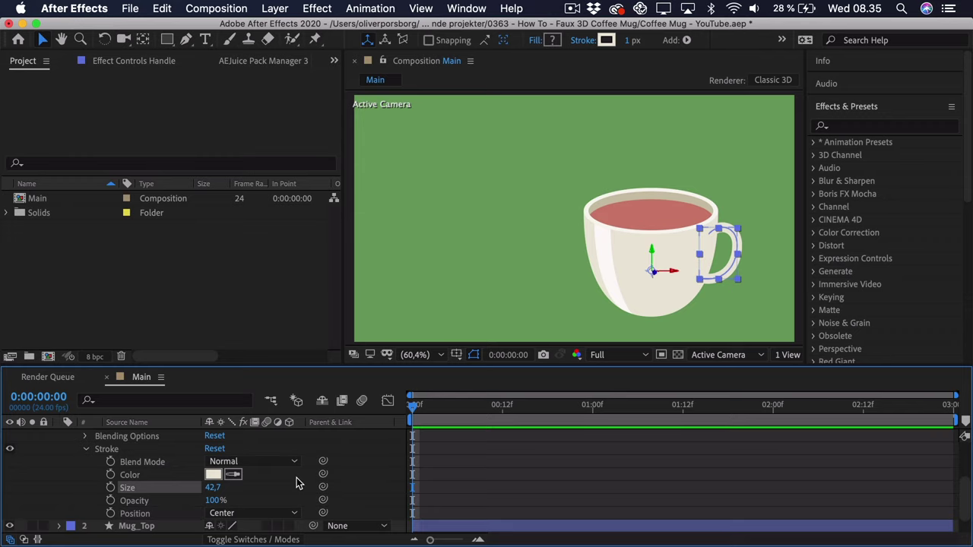
Change the Handle's Stroke layer style colour to bright red and deselect the layer
{"action": "left_click", "coordinate": [214, 475]}
{"action": "mouse_move", "coordinate": [232, 123]}
{"action": "left_mouse_down"}
{"action": "mouse_move", "coordinate": [229, 102]}
{"action": "mouse_move", "coordinate": [209, 116]}
{"action": "left_mouse_up"}
{"action": "left_click", "coordinate": [346, 119]}
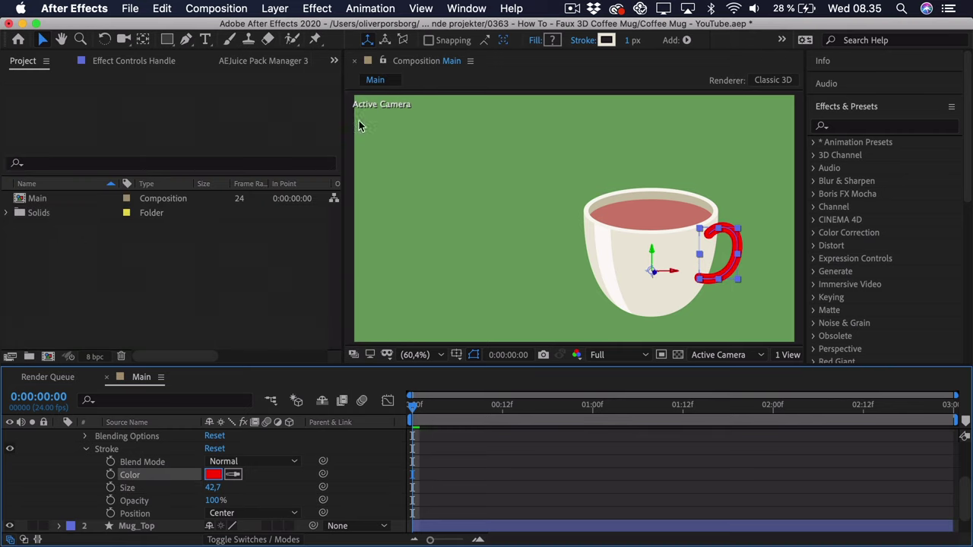
{"action": "left_click", "coordinate": [312, 458]}
{"action": "scroll", "coordinate": [311, 453], "scroll_direction": "down", "scroll_amount": 1}
{"action": "scroll", "coordinate": [312, 453], "scroll_direction": "up", "scroll_amount": 3}
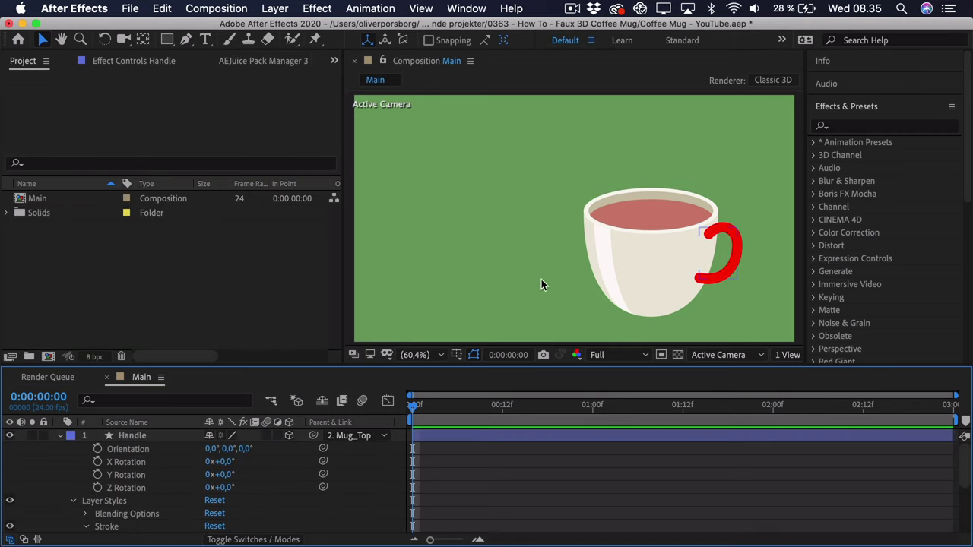
{"action": "left_click", "coordinate": [693, 289]}
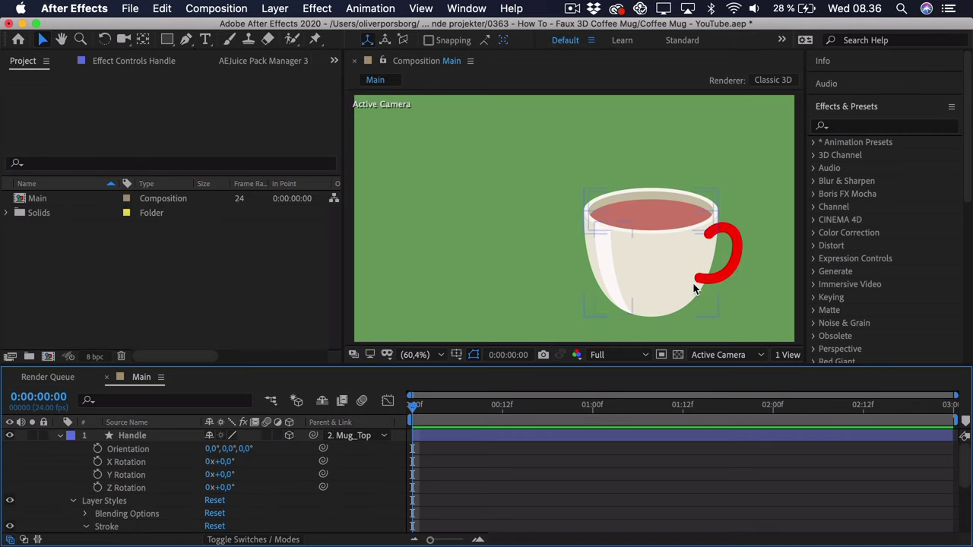
Try rotating the Handle layer about 101° around its Y axis and undo the rotation
{"action": "left_click", "coordinate": [153, 435]}
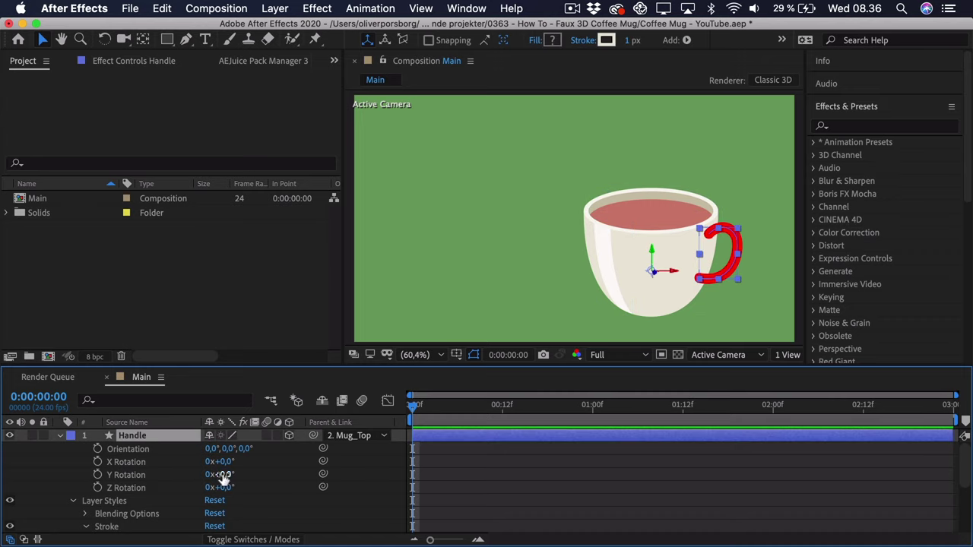
{"action": "left_click_drag", "start_coordinate": [220, 474], "coordinate": [296, 473]}
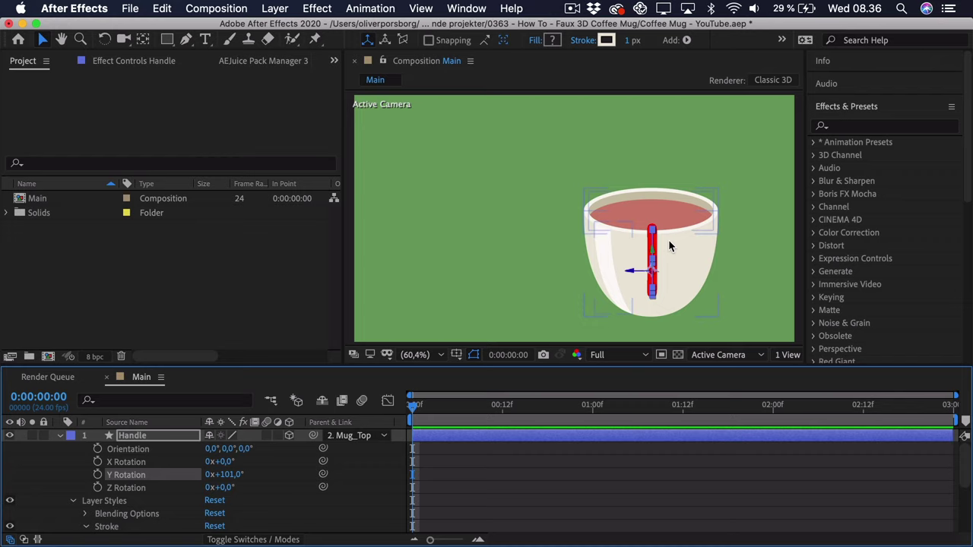
{"action": "key", "text": "super+z"}
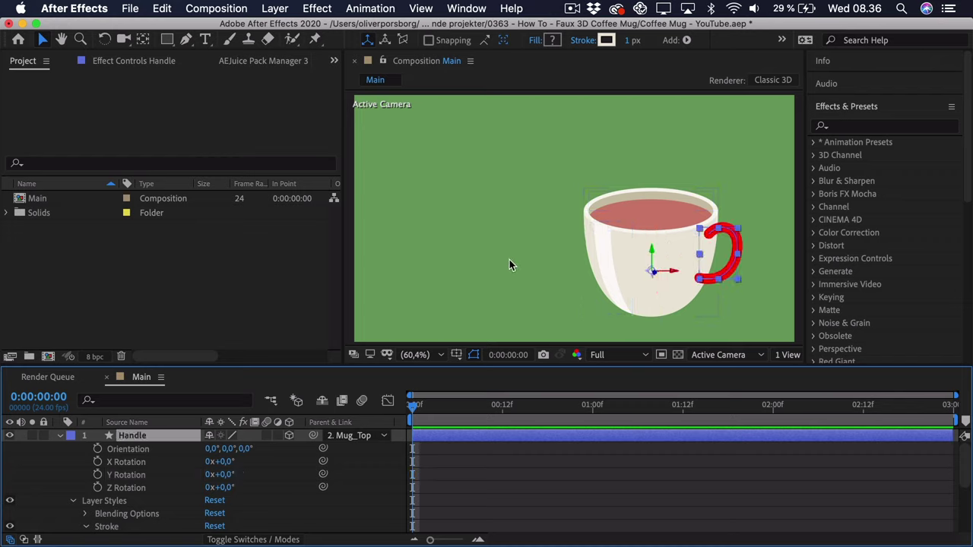
Make Mug_Top, Coffee and Mug_Bot 3D layers and show only the Handle layer's rotation properties
{"action": "left_click", "coordinate": [60, 436]}
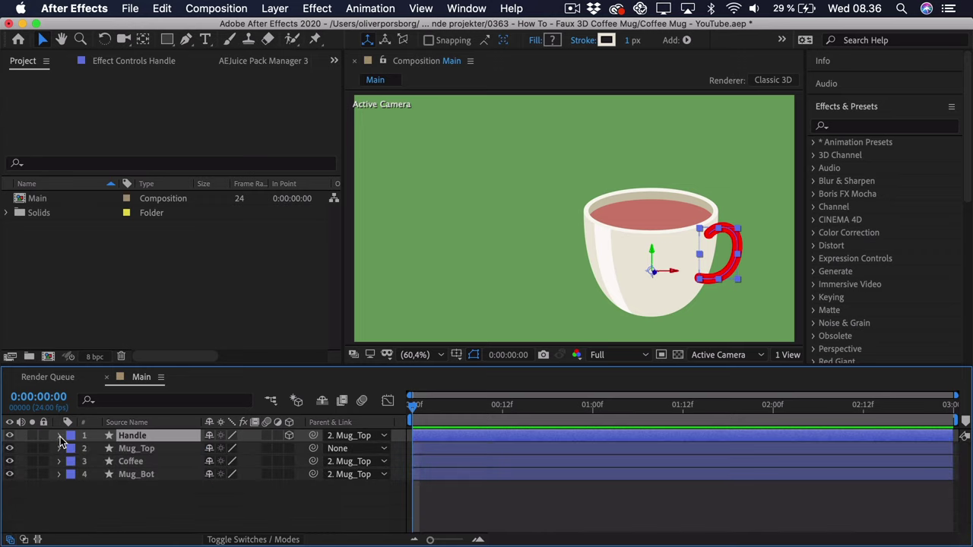
{"action": "left_click", "coordinate": [289, 449]}
{"action": "left_click", "coordinate": [289, 462]}
{"action": "left_click", "coordinate": [289, 474]}
{"action": "key", "text": "r"}
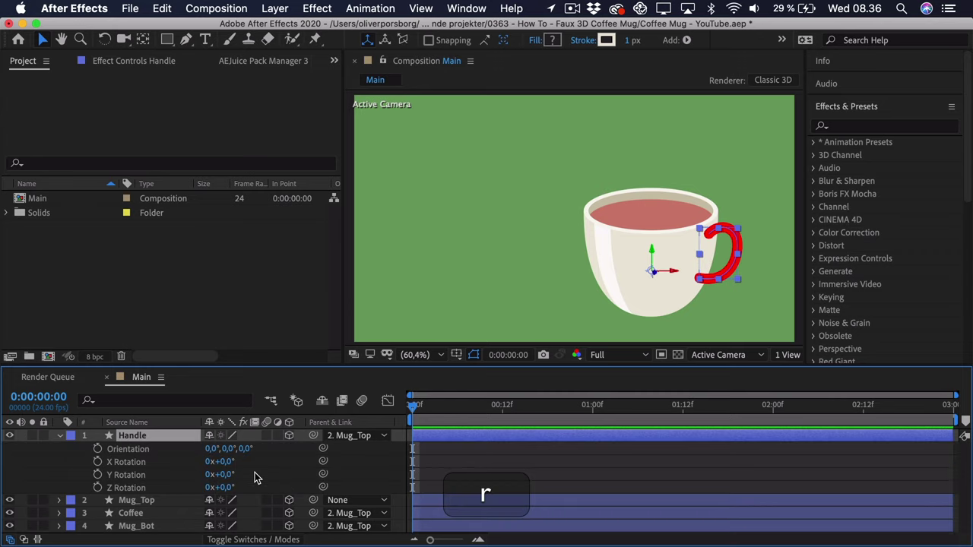
Try rotating the Handle to about 345° around its Y axis and reset Y Rotation to 0°
{"action": "left_click_drag", "start_coordinate": [222, 474], "coordinate": [484, 474]}
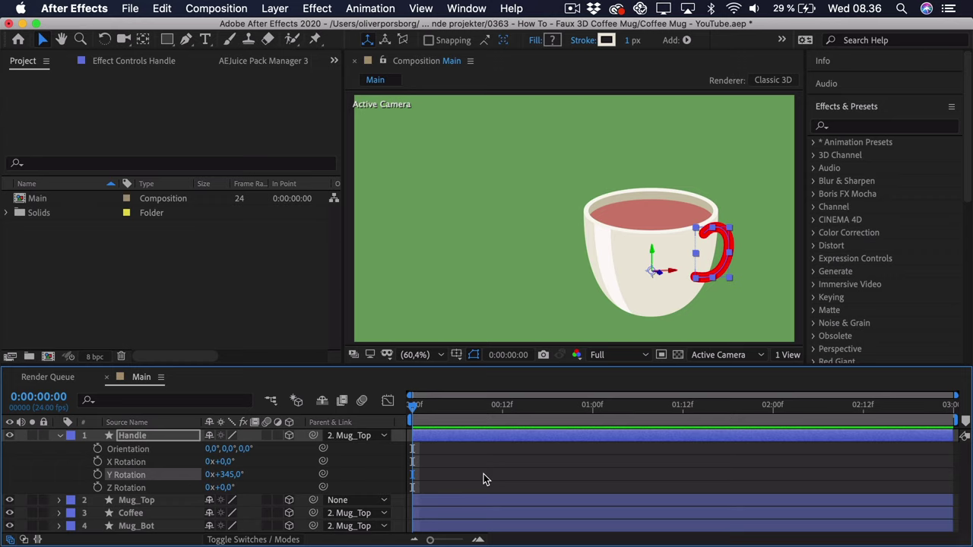
{"action": "left_click", "coordinate": [225, 475]}
{"action": "type", "text": "0"}
{"action": "key", "text": "Return"}
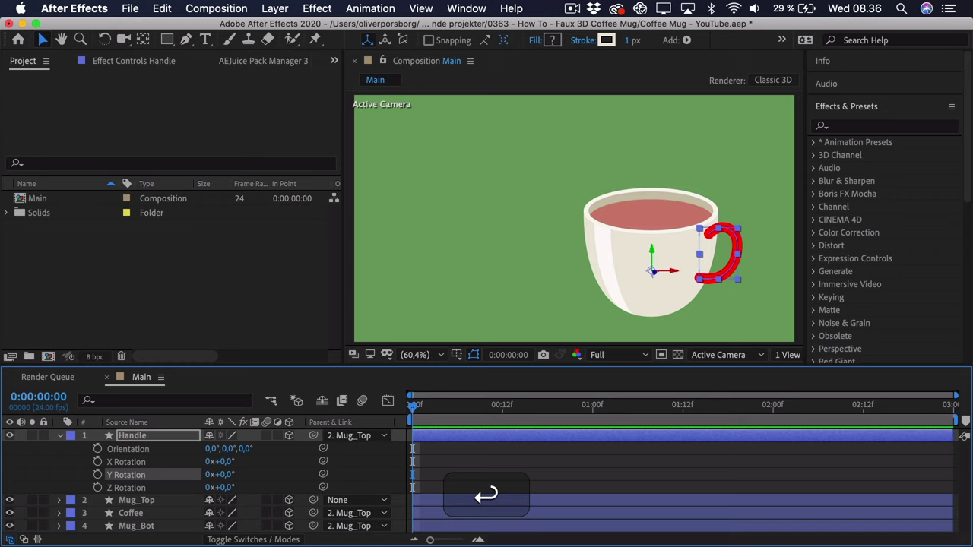
Keyframe the Handle's Y Rotation from 0° at the composition start to one full turn at 0:00:01:00
{"action": "left_click", "coordinate": [98, 474]}
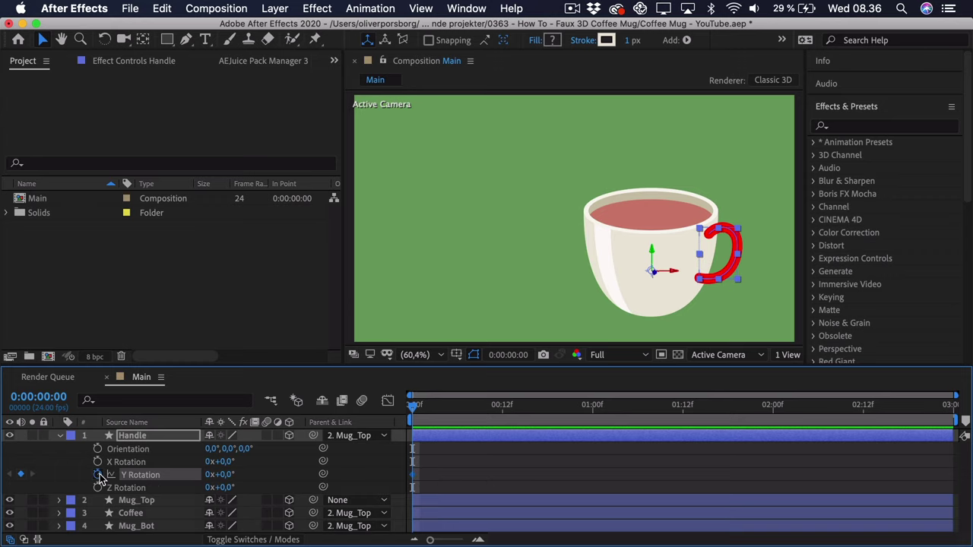
{"action": "left_click", "coordinate": [594, 407]}
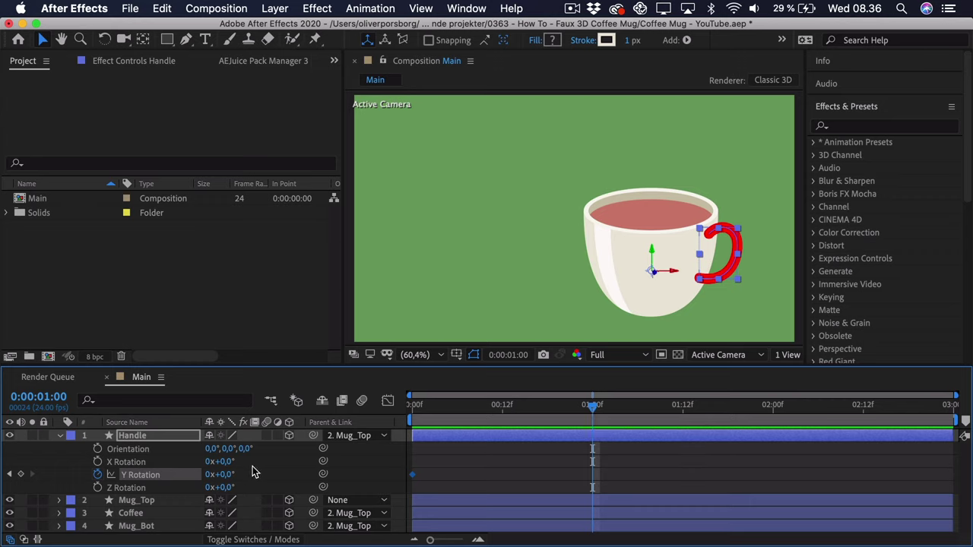
{"action": "left_click", "coordinate": [207, 475]}
{"action": "type", "text": "1"}
{"action": "key", "text": "Return"}
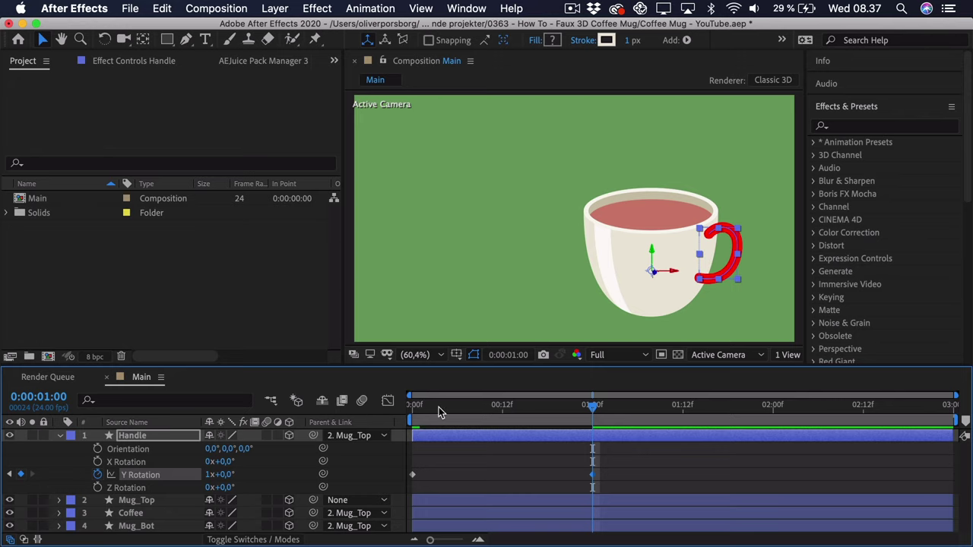
Preview the handle's spin from the start and scrub through frames 13 and 6 to examine how it passes around the mug
{"action": "key", "text": "Home"}
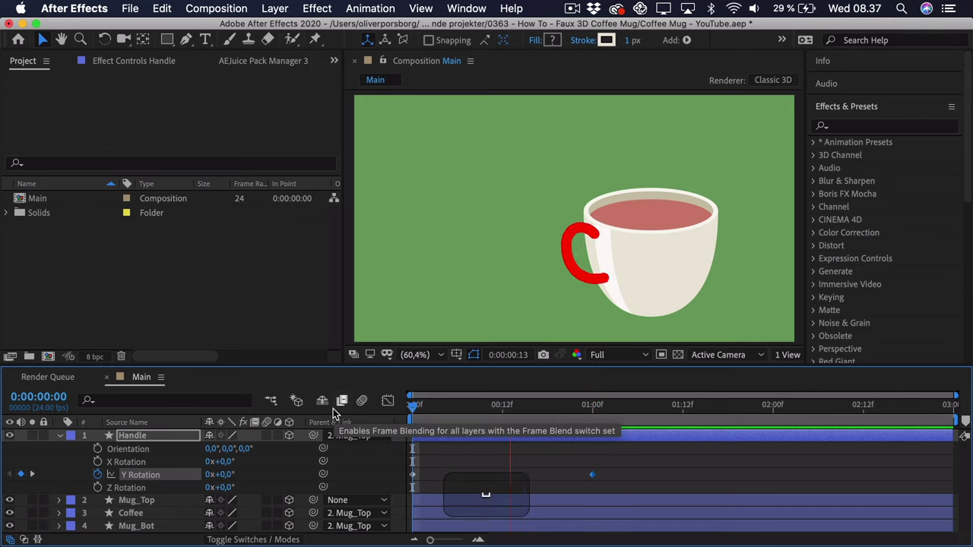
{"action": "key", "text": "space"}
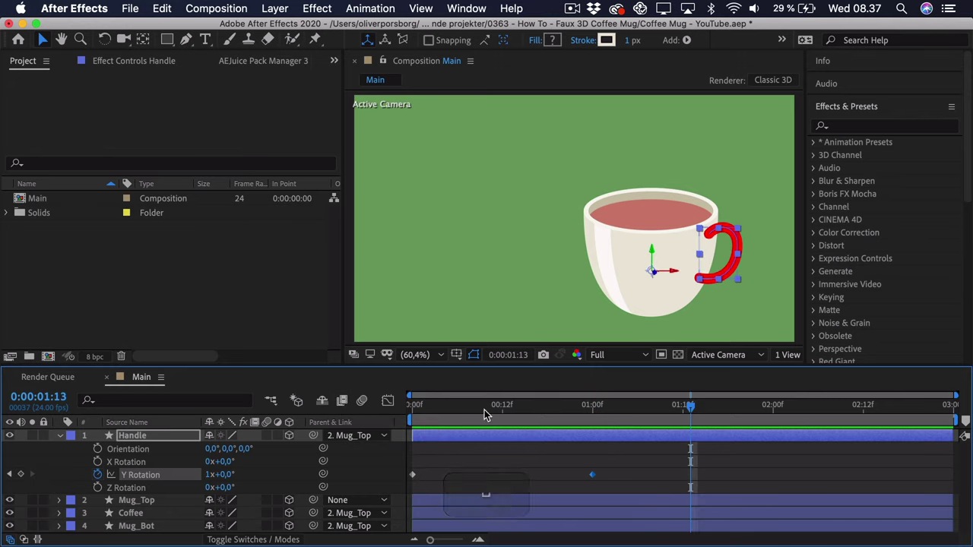
{"action": "left_click_drag", "start_coordinate": [412, 407], "coordinate": [510, 416]}
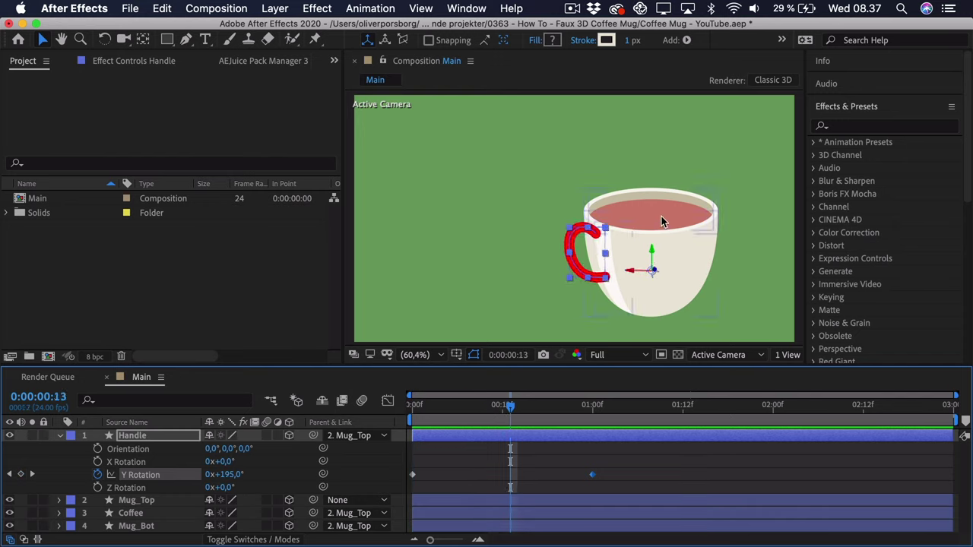
{"action": "left_click_drag", "start_coordinate": [510, 405], "coordinate": [456, 396]}
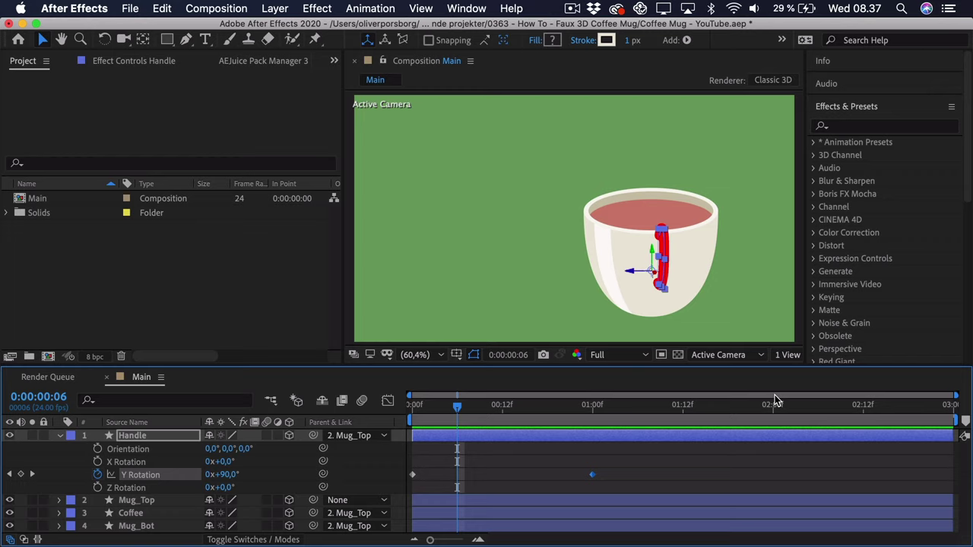
Apply Easy Ease to both Y Rotation keyframes of the Handle and display their curve in the Graph Editor
{"action": "left_click_drag", "start_coordinate": [614, 451], "coordinate": [401, 490]}
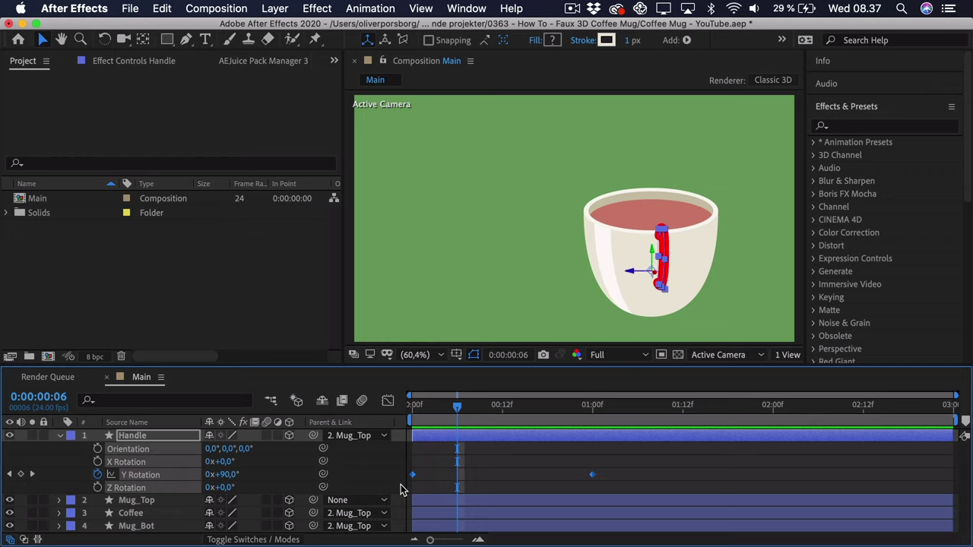
{"action": "key", "text": "F9"}
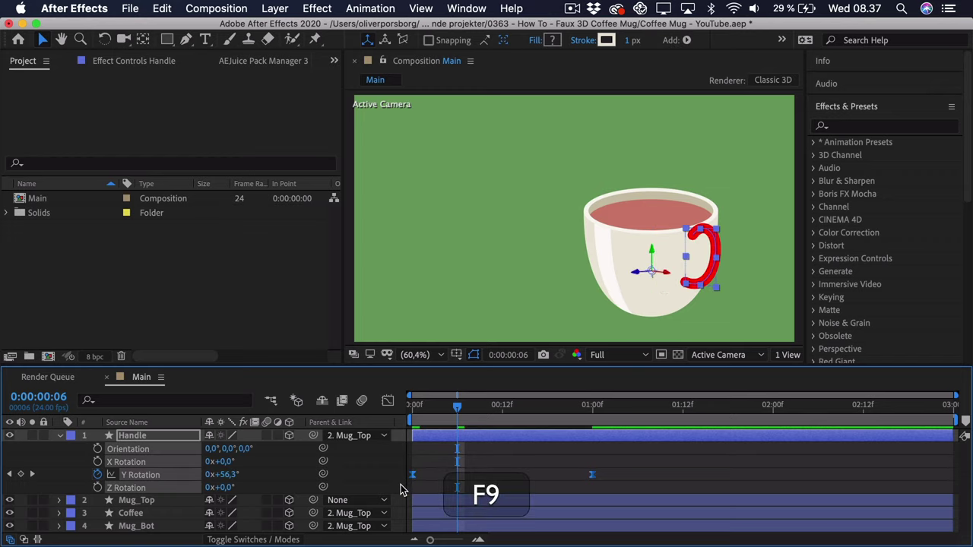
{"action": "left_click", "coordinate": [387, 401]}
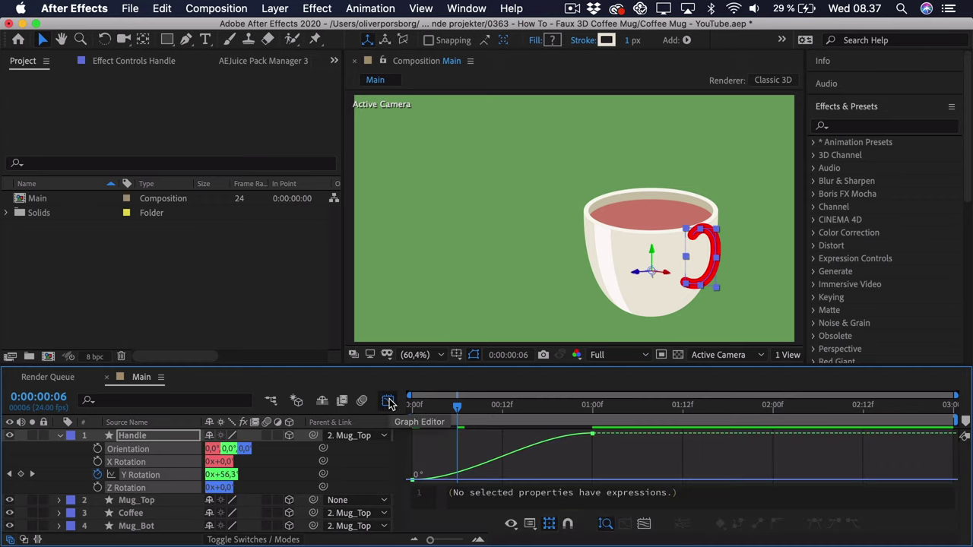
Hide the Expression Editor in the Graph Editor and check that the value graph of Y Rotation is being edited
{"action": "left_click", "coordinate": [510, 524]}
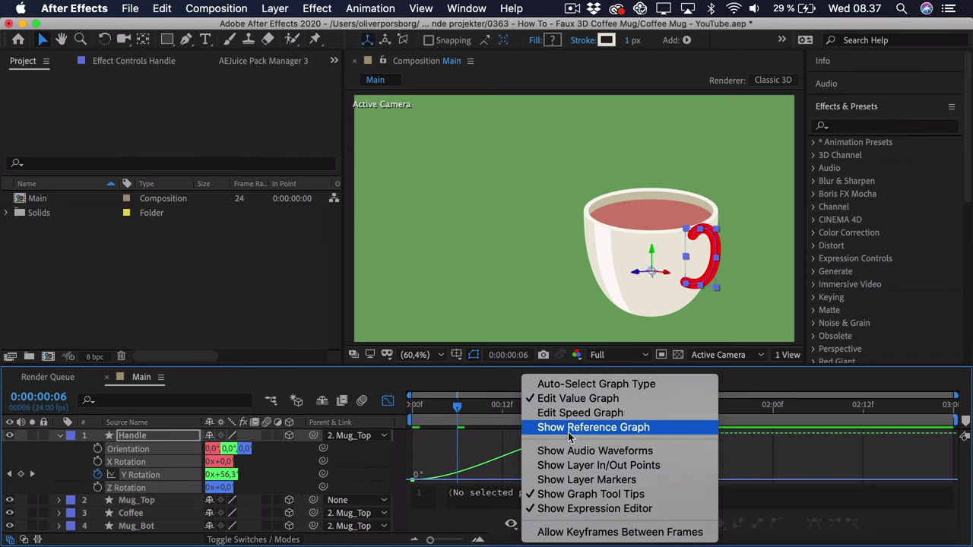
{"action": "left_click", "coordinate": [566, 508]}
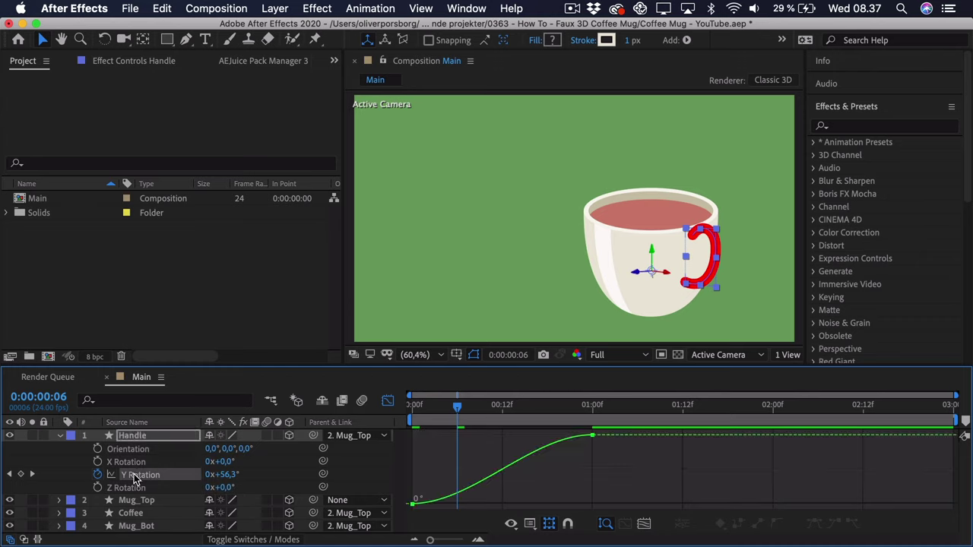
{"action": "mouse_move", "coordinate": [490, 485]}
{"action": "left_click", "coordinate": [529, 522]}
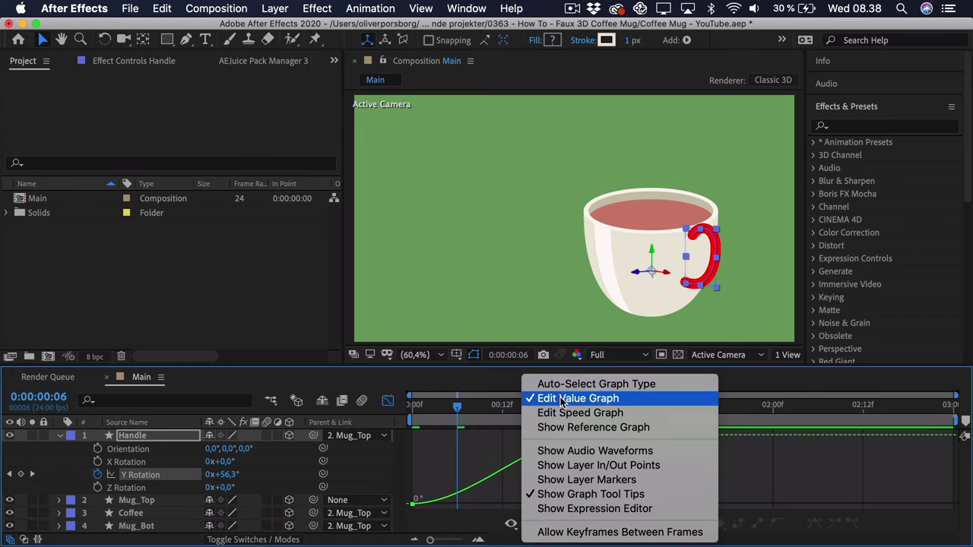
{"action": "left_click", "coordinate": [458, 463]}
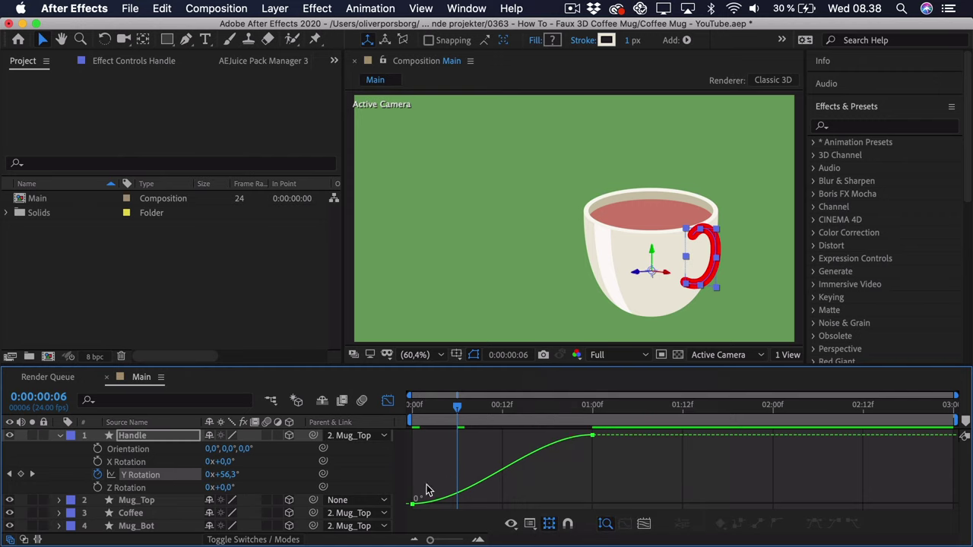
Lengthen the easing handles of both Y Rotation keyframes past the middle of the curve and preview the spin
{"action": "left_click_drag", "start_coordinate": [427, 486], "coordinate": [403, 518]}
{"action": "left_click_drag", "start_coordinate": [471, 505], "coordinate": [512, 504]}
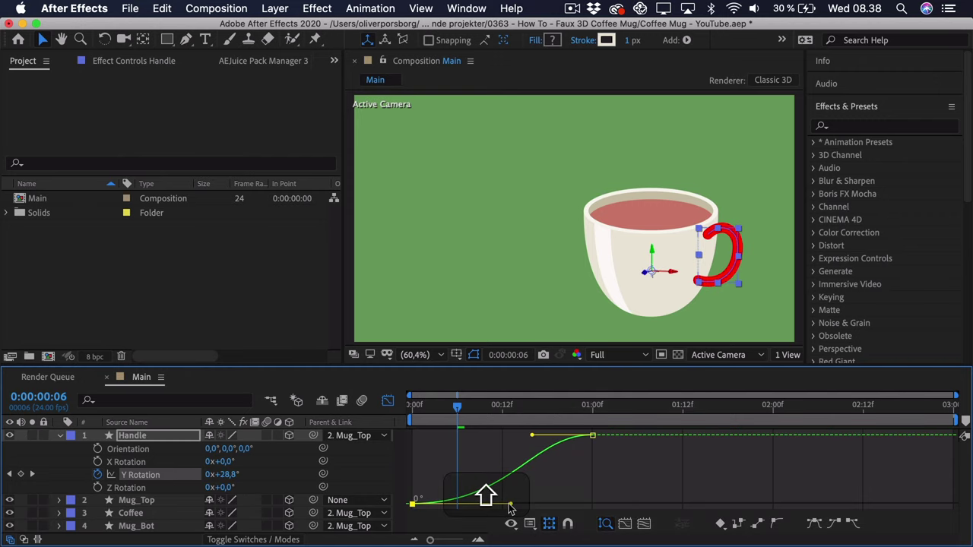
{"action": "left_click_drag", "start_coordinate": [533, 436], "coordinate": [500, 435]}
{"action": "key", "text": "space"}
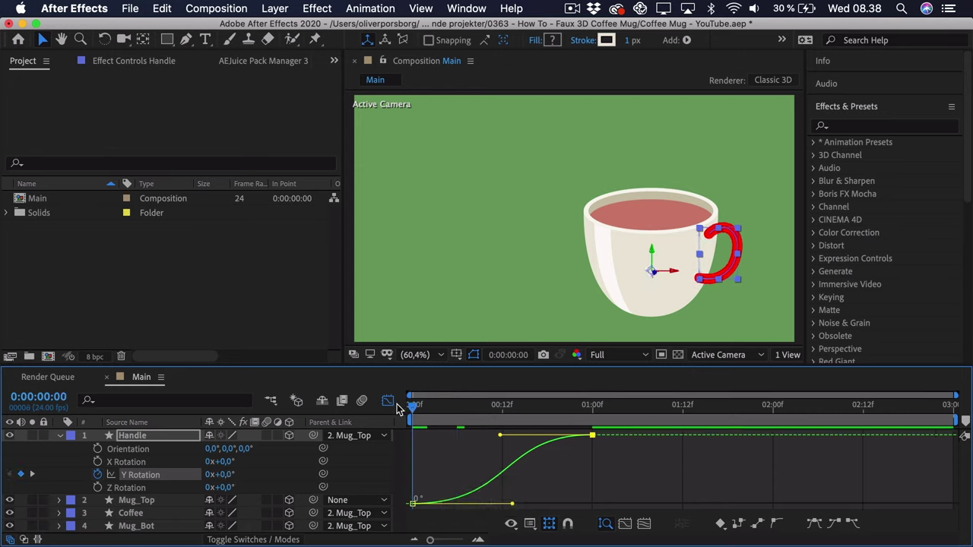
{"action": "key", "text": "Home"}
{"action": "key", "text": "space"}
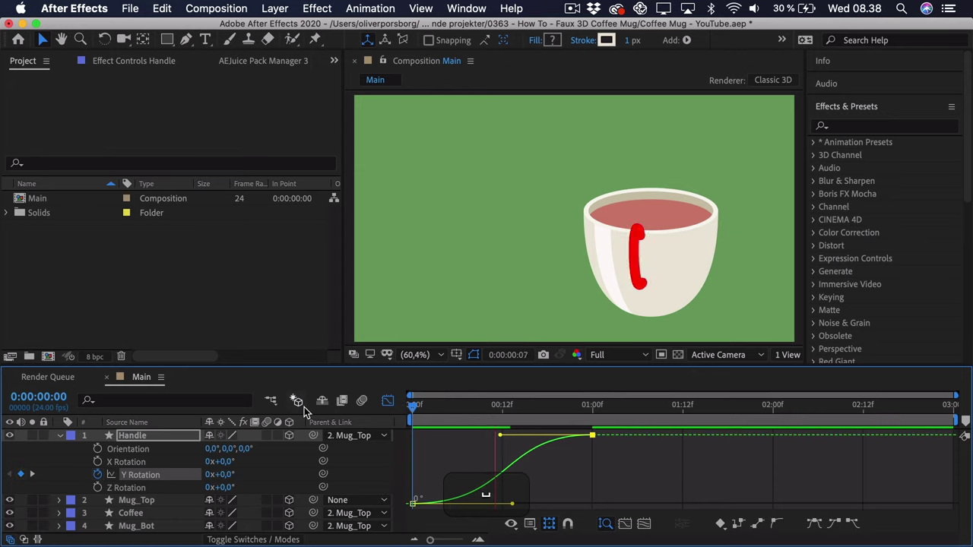
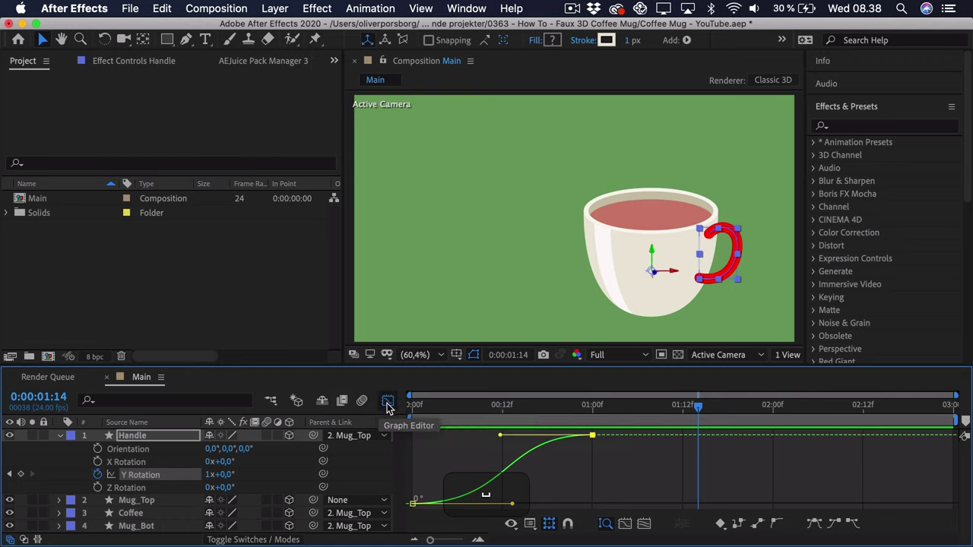
Leave the Graph Editor and add a 0° Z Rotation keyframe to the Handle at the composition start
{"action": "left_click", "coordinate": [388, 401]}
{"action": "key", "text": "Home"}
{"action": "left_click_drag", "start_coordinate": [227, 487], "coordinate": [235, 487]}
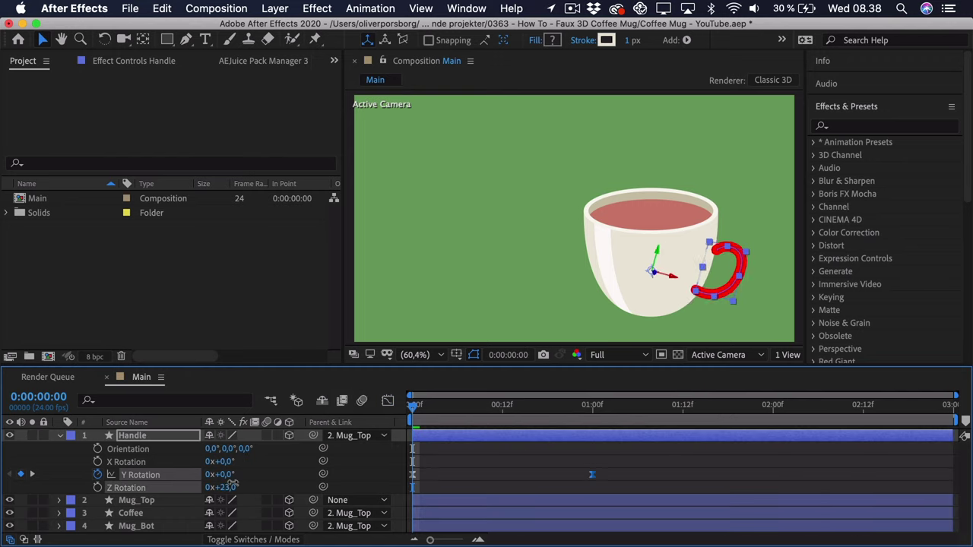
{"action": "key", "text": "super+z"}
{"action": "left_click", "coordinate": [97, 487]}
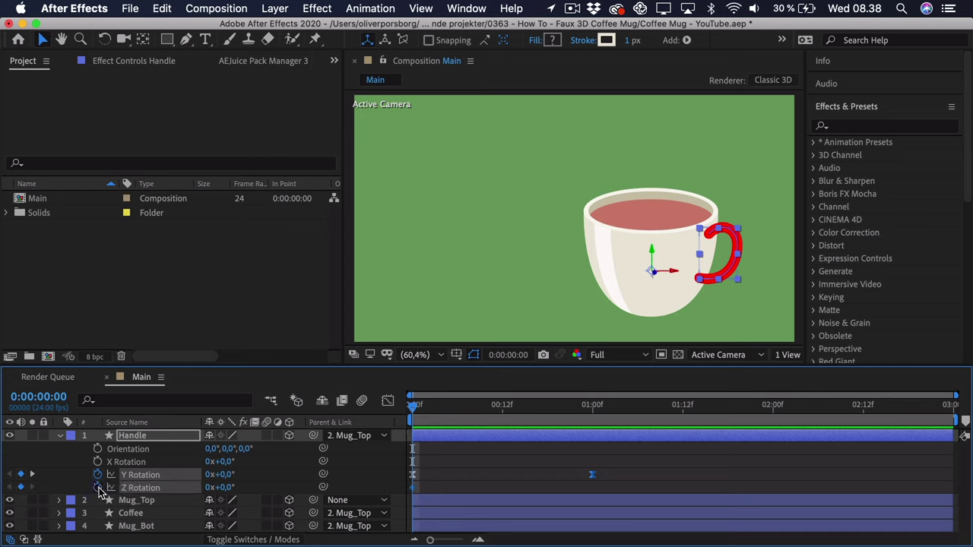
Keyframe the Handle's Z Rotation at 20° on frame 10 and at 0° on frame 13
{"action": "left_click_drag", "start_coordinate": [422, 414], "coordinate": [488, 416]}
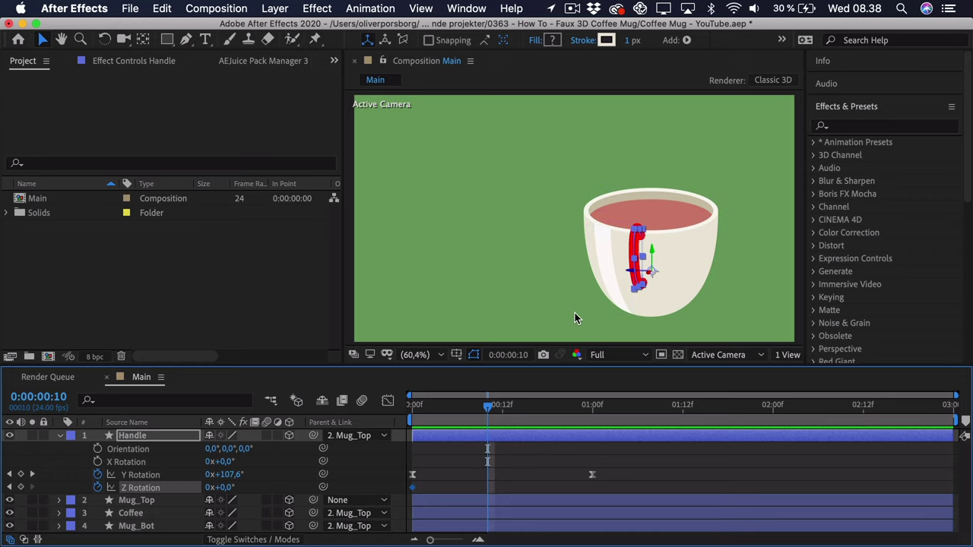
{"action": "mouse_move", "coordinate": [227, 487]}
{"action": "left_mouse_down"}
{"action": "mouse_move", "coordinate": [252, 488]}
{"action": "mouse_move", "coordinate": [242, 487]}
{"action": "left_mouse_up"}
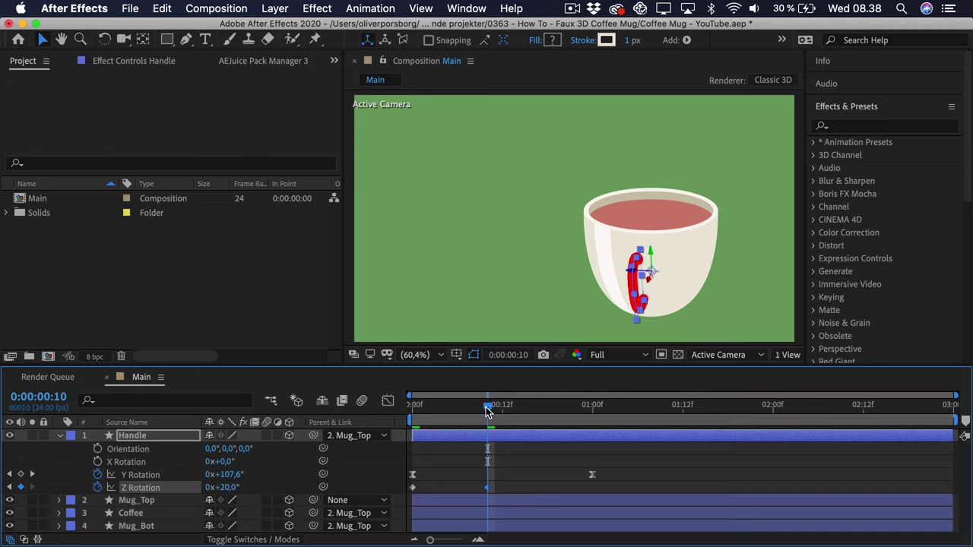
{"action": "left_click_drag", "start_coordinate": [487, 410], "coordinate": [509, 410]}
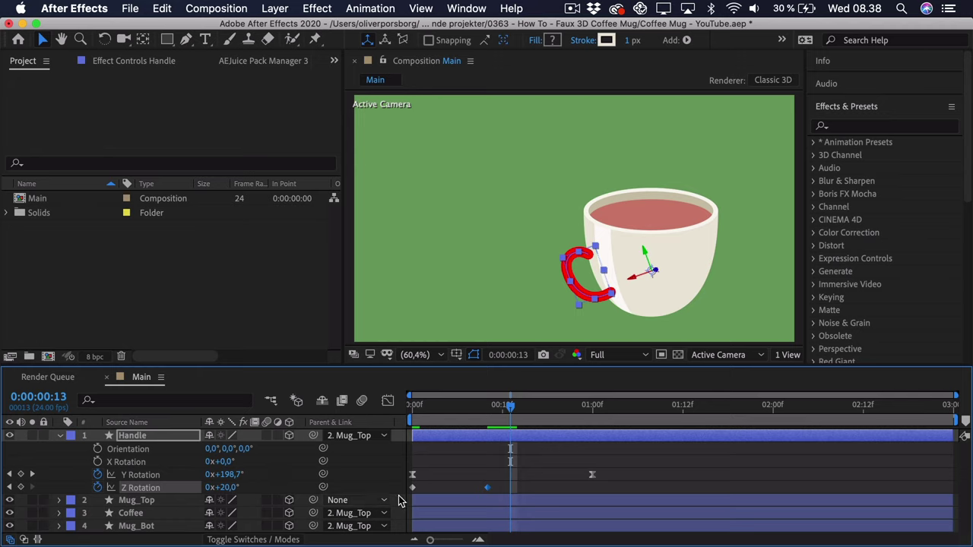
{"action": "left_click", "coordinate": [232, 487]}
{"action": "type", "text": "0"}
{"action": "key", "text": "Return"}
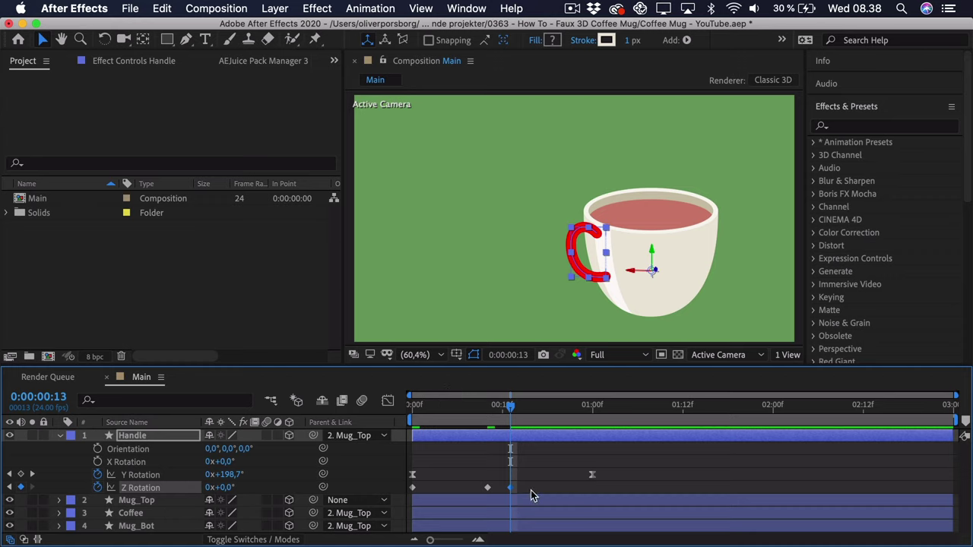
Apply Easy Ease to all three Z Rotation keyframes of the Handle and display their curve in the Graph Editor
{"action": "left_click_drag", "start_coordinate": [529, 487], "coordinate": [396, 492]}
{"action": "key", "text": "F9"}
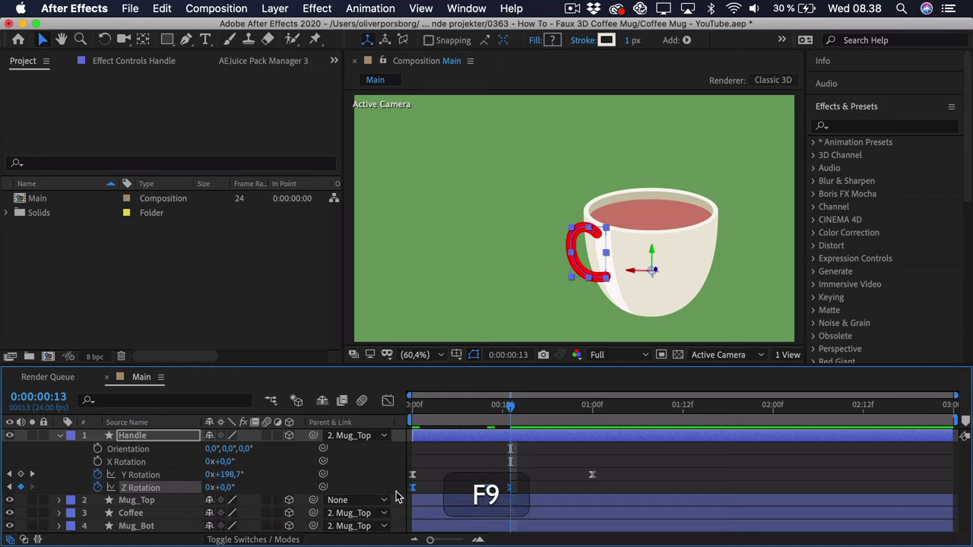
{"action": "left_click", "coordinate": [387, 400]}
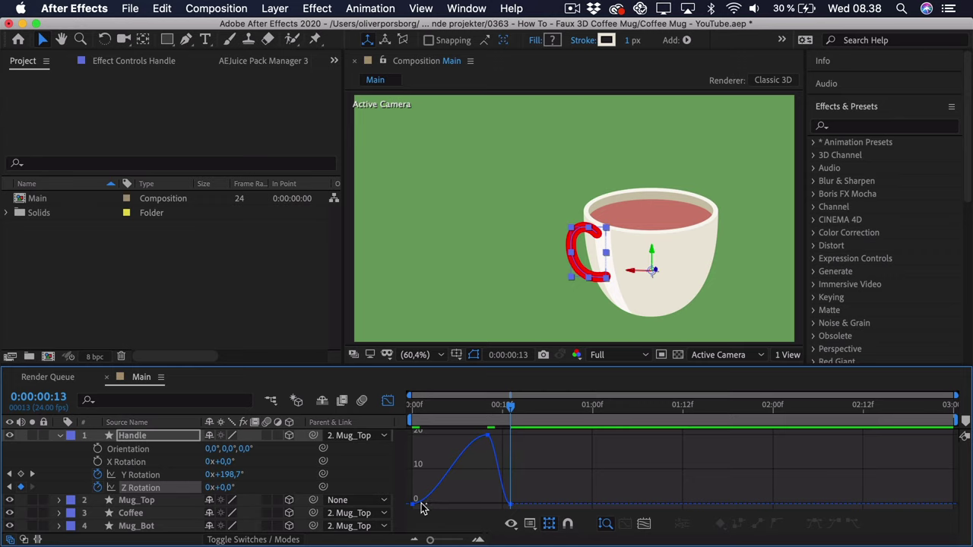
Lengthen the easing handles of all three Z Rotation keyframes horizontally and preview the spin from the composition start
{"action": "left_click_drag", "start_coordinate": [423, 509], "coordinate": [449, 505]}
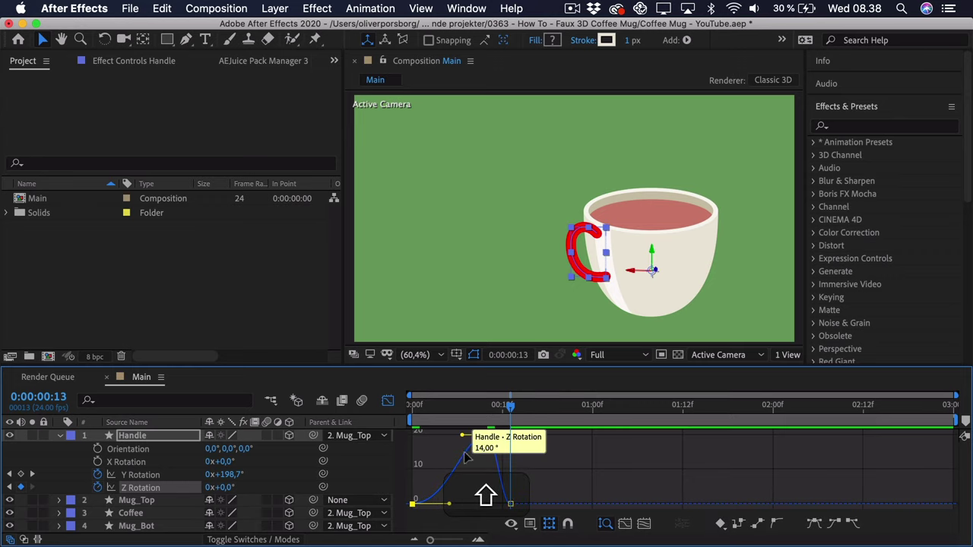
{"action": "left_click_drag", "start_coordinate": [461, 435], "coordinate": [453, 443]}
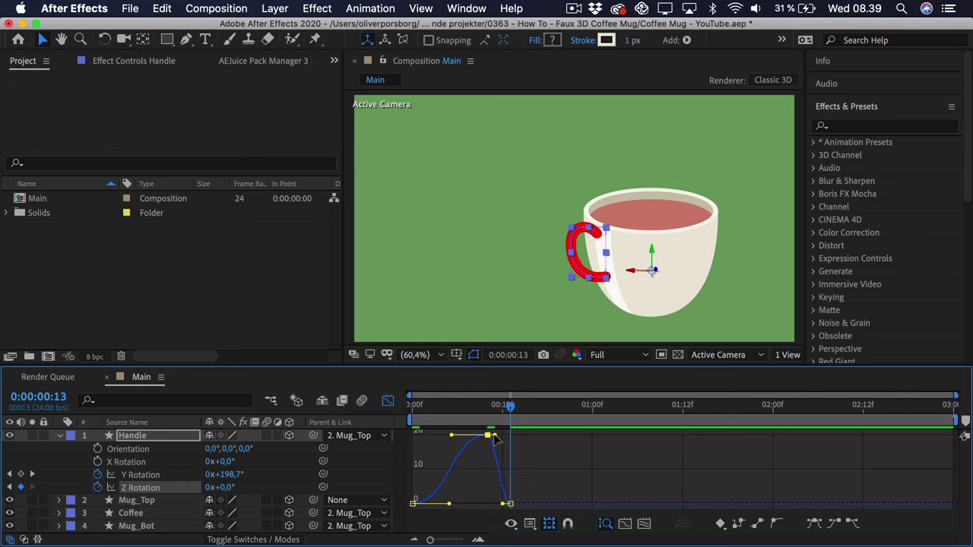
{"action": "key", "text": "shift"}
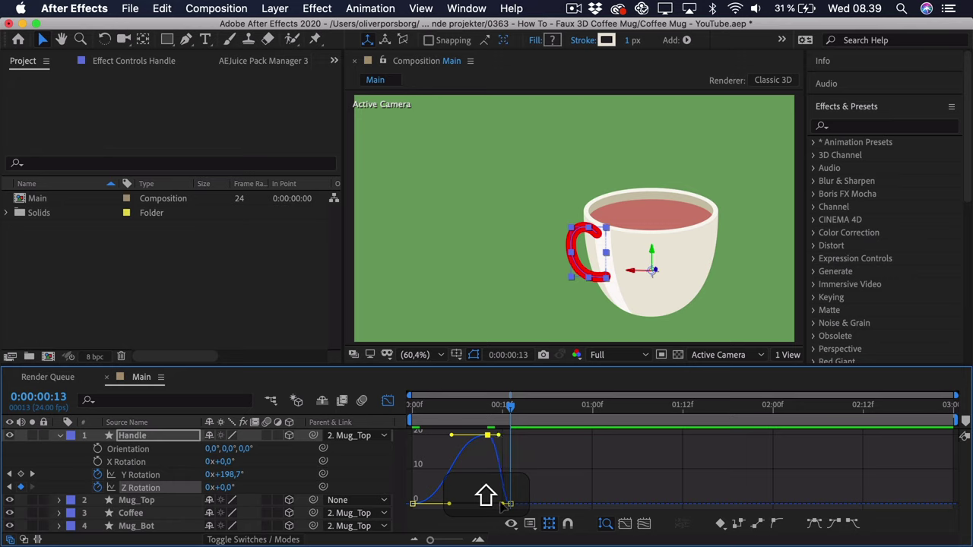
{"action": "left_click", "coordinate": [504, 504]}
{"action": "left_click_drag", "start_coordinate": [456, 405], "coordinate": [413, 406]}
{"action": "key", "text": "space"}
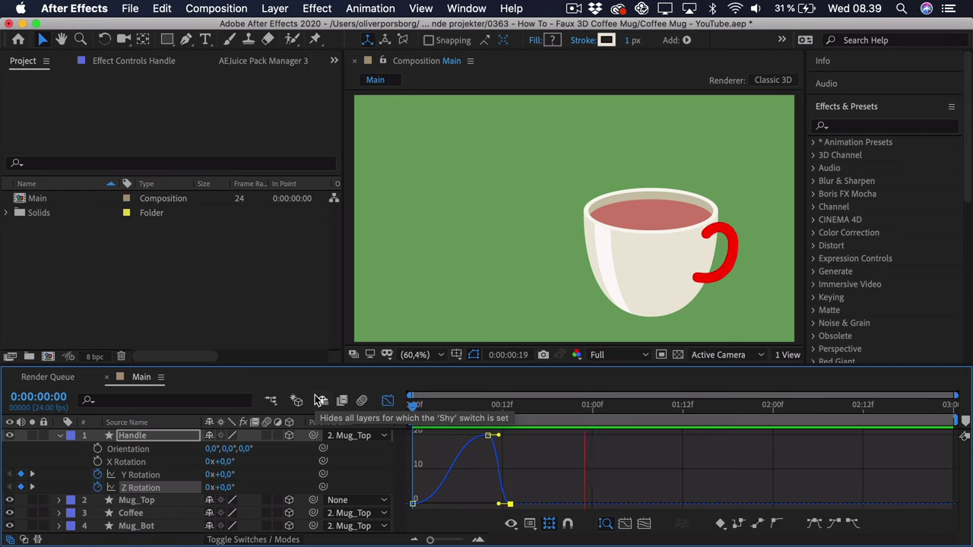
{"action": "key", "text": "space"}
Extend the first Z Rotation keyframe's easing handle, slightly shorten the middle keyframe's incoming handle, and leave the Graph Editor
{"action": "left_click", "coordinate": [457, 407]}
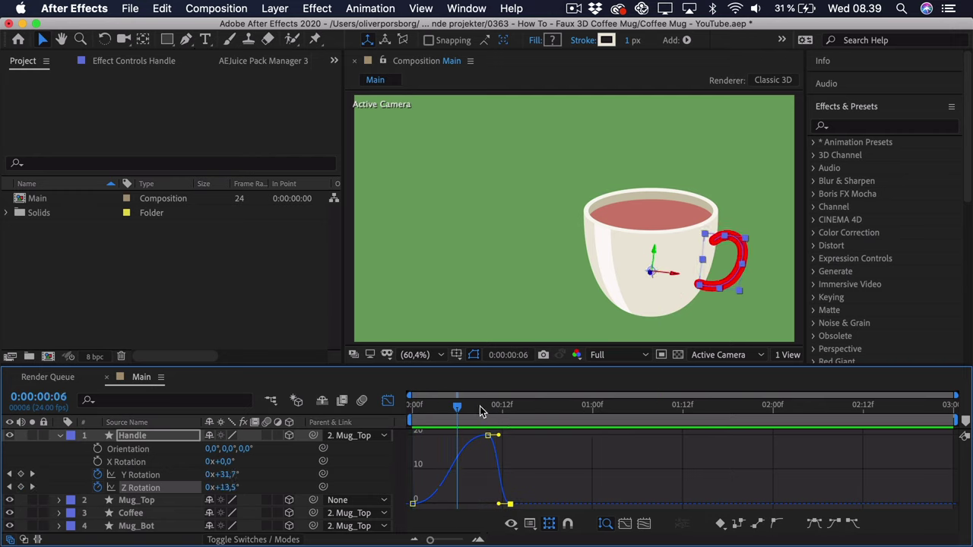
{"action": "left_click_drag", "start_coordinate": [480, 412], "coordinate": [458, 398]}
{"action": "left_click_drag", "start_coordinate": [413, 504], "coordinate": [465, 504]}
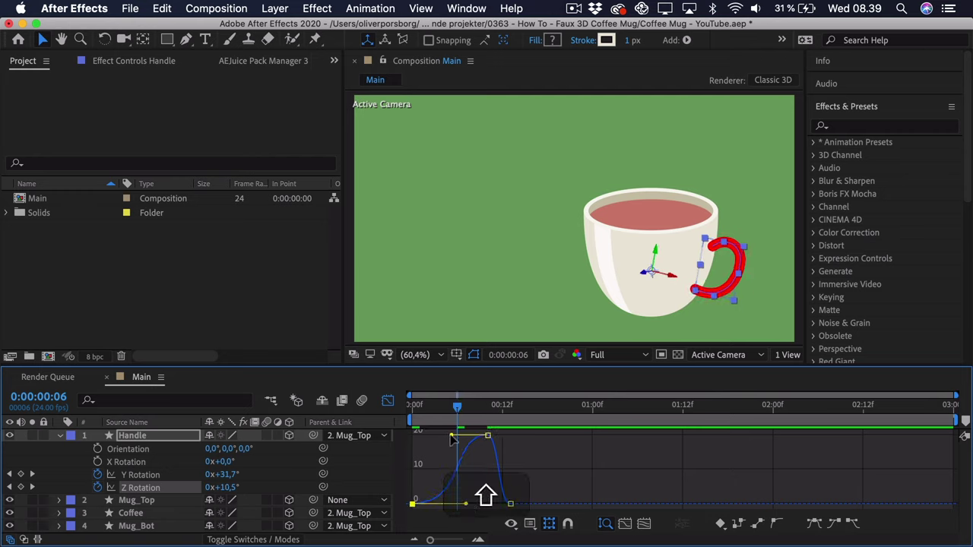
{"action": "left_click_drag", "start_coordinate": [451, 435], "coordinate": [510, 405]}
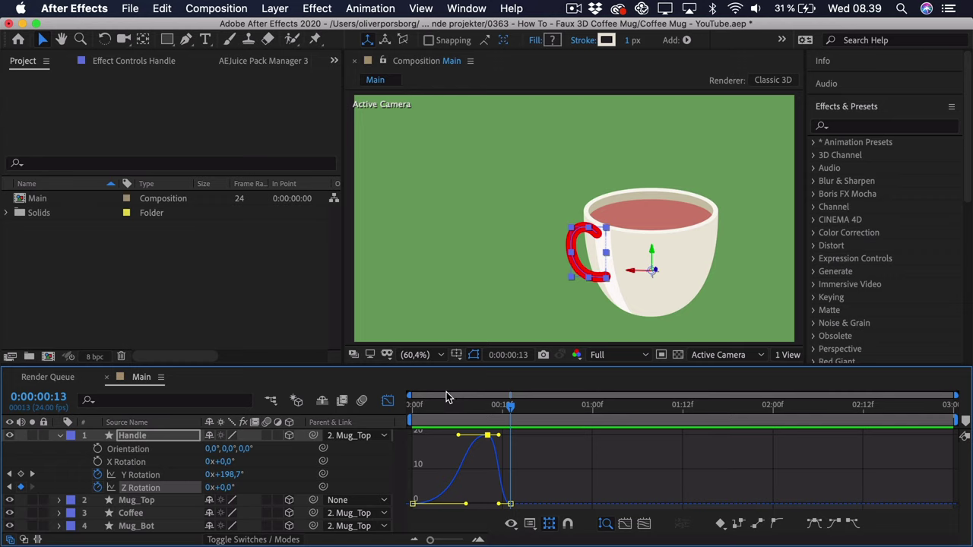
{"action": "left_click", "coordinate": [388, 402]}
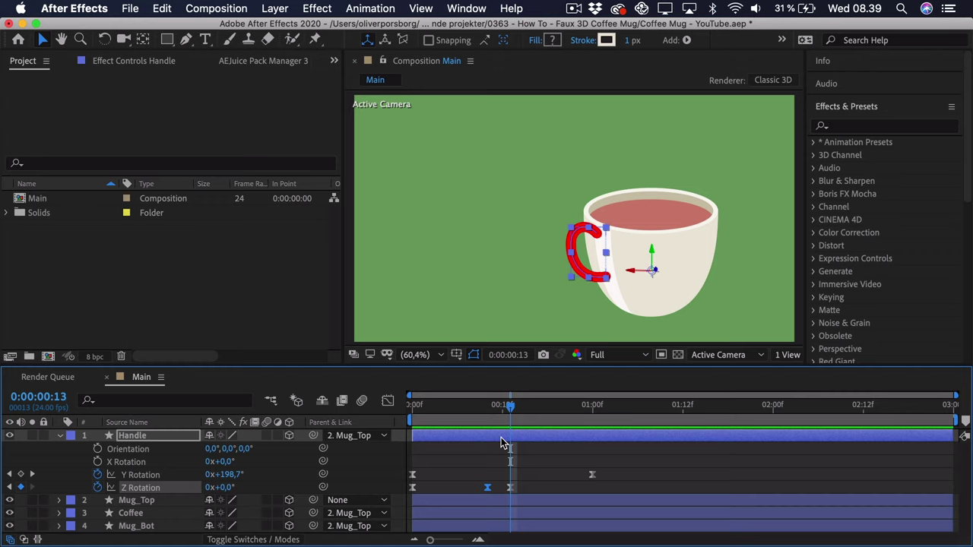
Go to frame 10 and expand the Handle's Layer Styles down to its Stroke settings
{"action": "key", "text": "Home"}
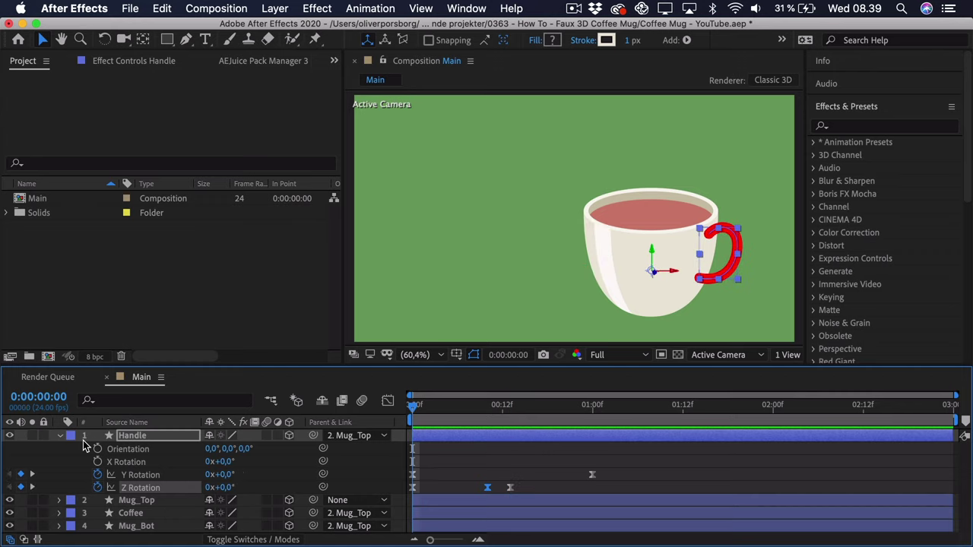
{"action": "left_click", "coordinate": [60, 435]}
{"action": "left_click", "coordinate": [60, 436]}
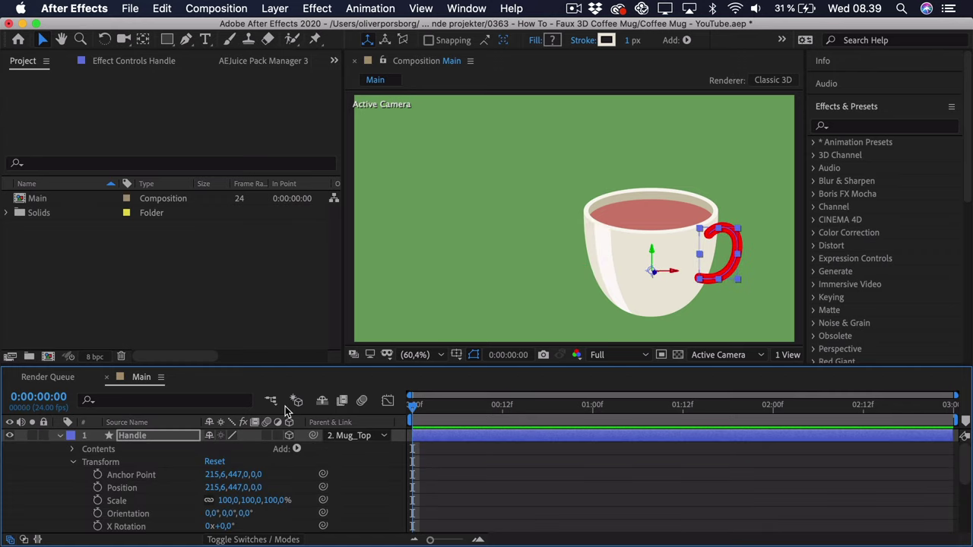
{"action": "left_click_drag", "start_coordinate": [420, 408], "coordinate": [487, 412]}
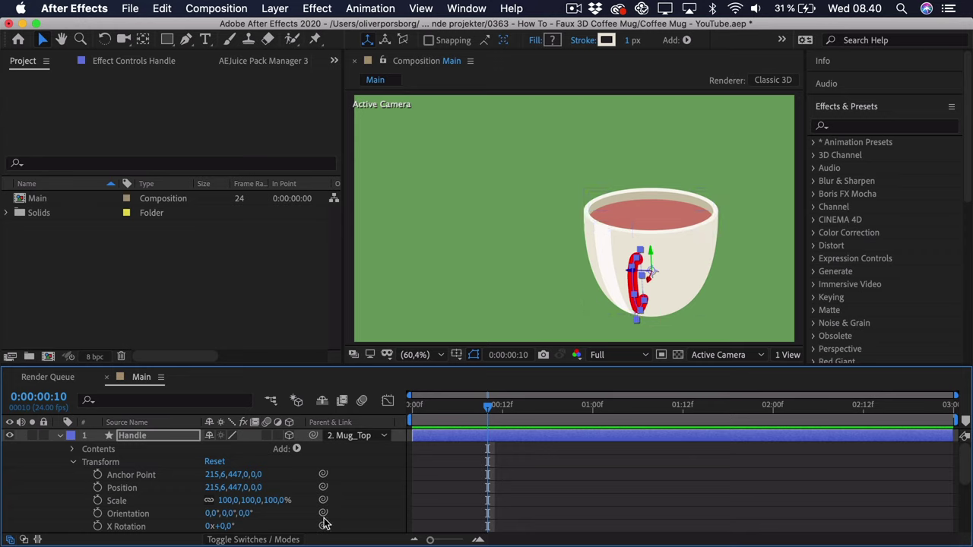
{"action": "left_click", "coordinate": [59, 435]}
{"action": "left_click", "coordinate": [59, 436]}
{"action": "scroll", "coordinate": [98, 494], "scroll_direction": "down", "scroll_amount": 5}
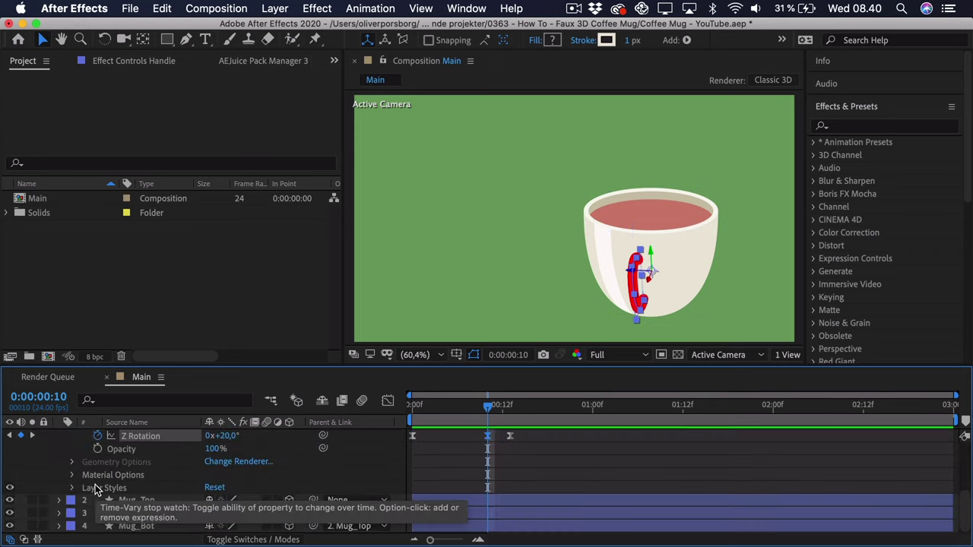
{"action": "scroll", "coordinate": [97, 498], "scroll_direction": "up", "scroll_amount": 1}
{"action": "left_click", "coordinate": [73, 514]}
{"action": "scroll", "coordinate": [122, 506], "scroll_direction": "down", "scroll_amount": 2}
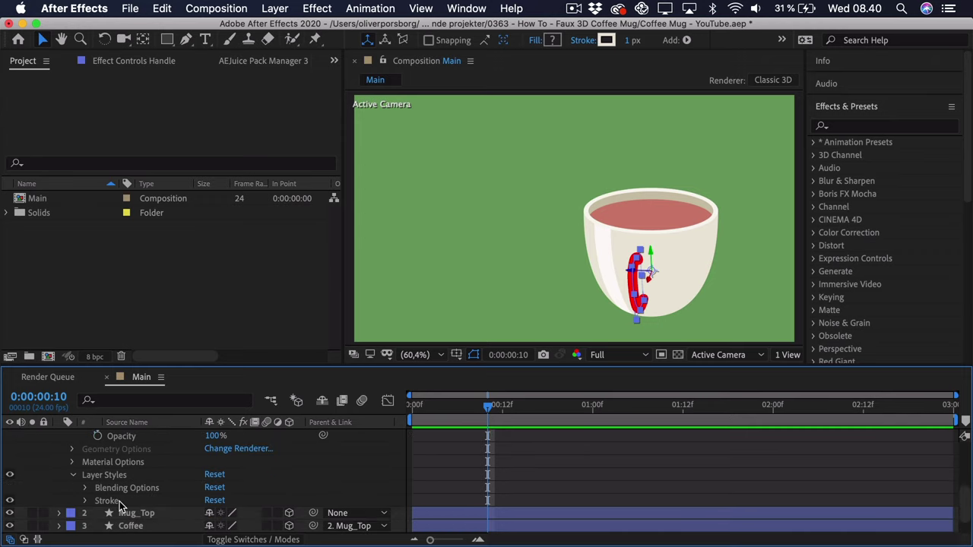
{"action": "left_click", "coordinate": [85, 501]}
{"action": "scroll", "coordinate": [126, 503], "scroll_direction": "down", "scroll_amount": 4}
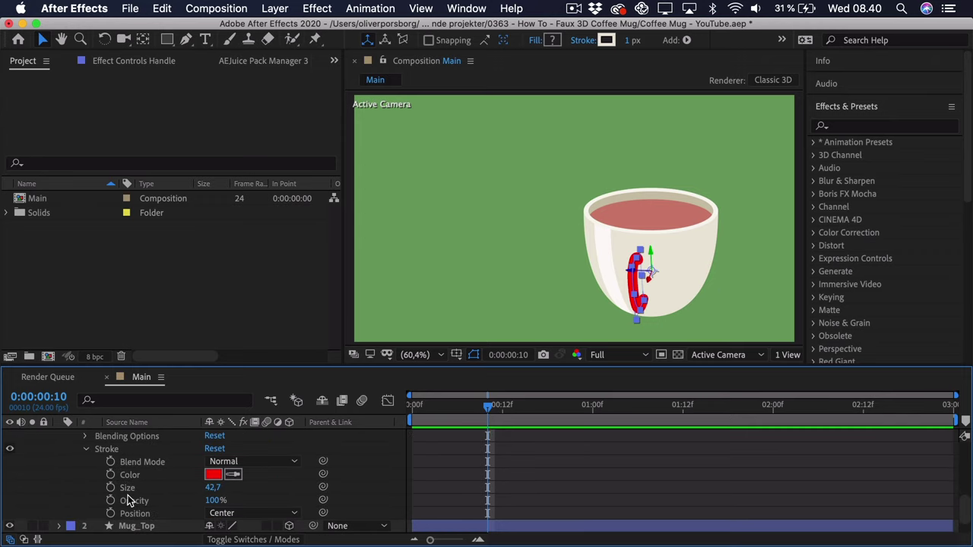
Sample the mug body's cream color for the Handle's stroke and scrub to frame 13 to check it
{"action": "left_click", "coordinate": [233, 474]}
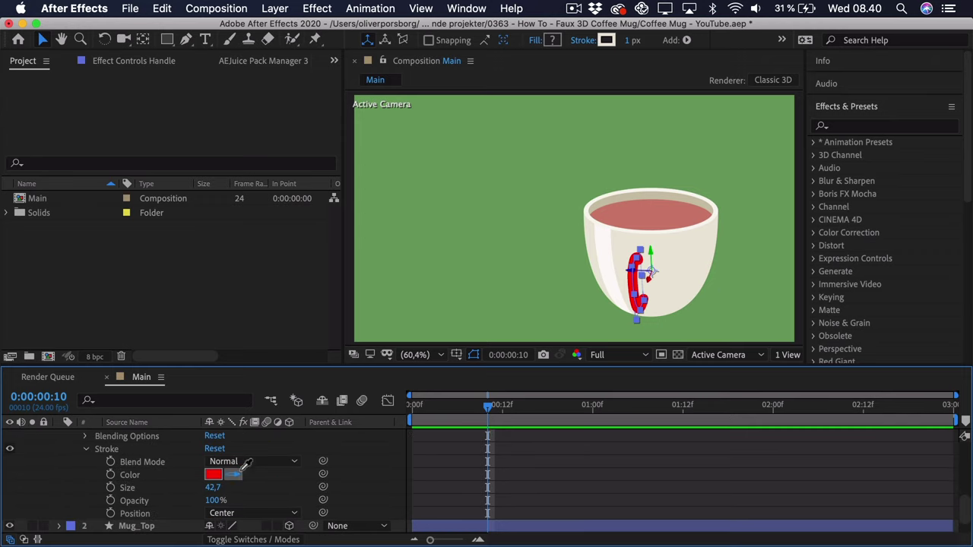
{"action": "left_click", "coordinate": [681, 257]}
{"action": "left_click", "coordinate": [567, 449]}
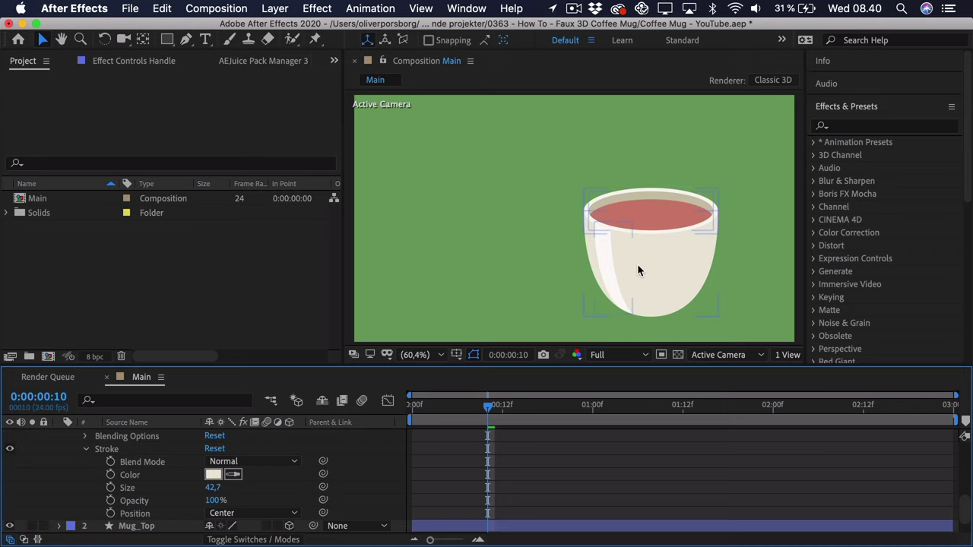
{"action": "left_click_drag", "start_coordinate": [426, 406], "coordinate": [507, 404]}
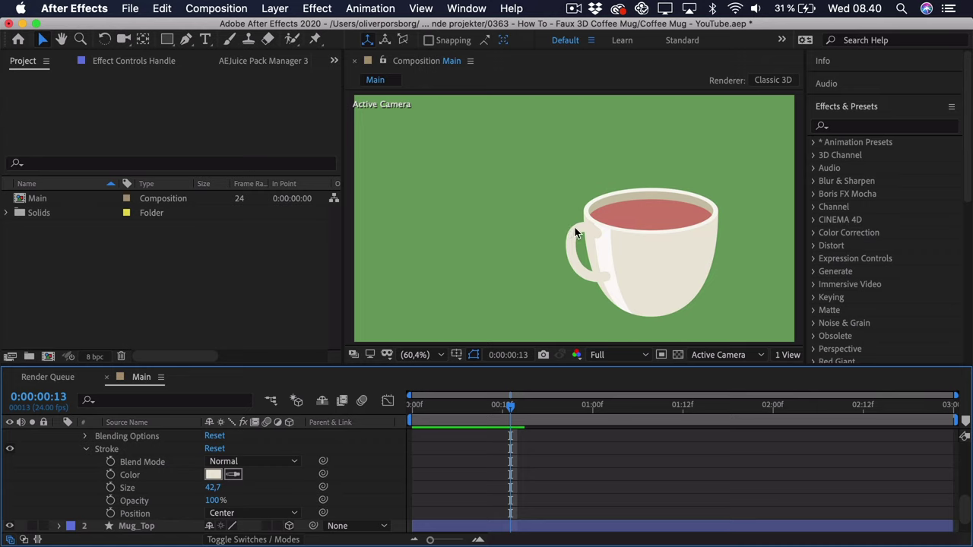
Add a stroke Color keyframe to the Handle at the composition start, go to frame 10 and reveal only its keyframed properties
{"action": "mouse_move", "coordinate": [485, 405]}
{"action": "left_mouse_down"}
{"action": "mouse_move", "coordinate": [411, 405]}
{"action": "mouse_move", "coordinate": [487, 410]}
{"action": "left_mouse_up"}
{"action": "left_click", "coordinate": [111, 477]}
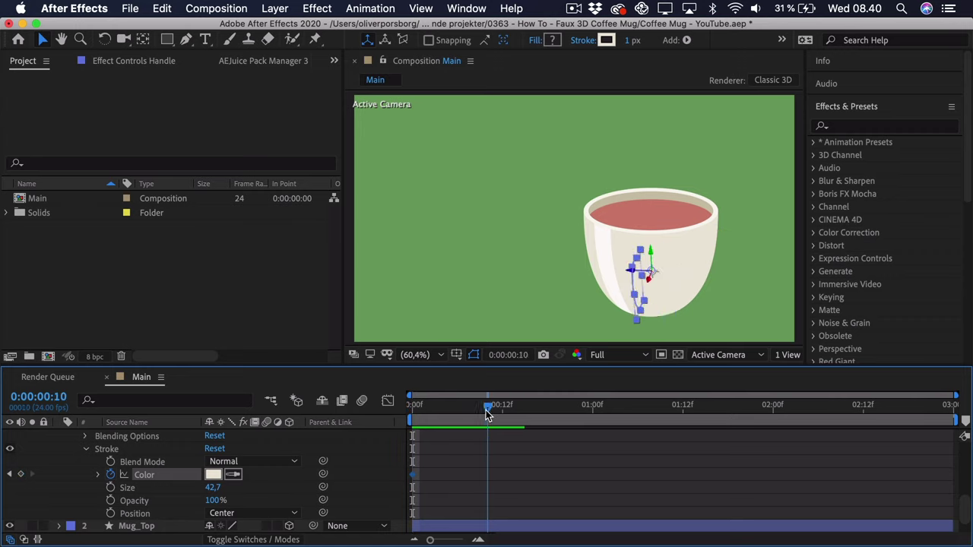
{"action": "scroll", "coordinate": [491, 470], "scroll_direction": "down", "scroll_amount": 2}
{"action": "scroll", "coordinate": [491, 471], "scroll_direction": "up", "scroll_amount": 3}
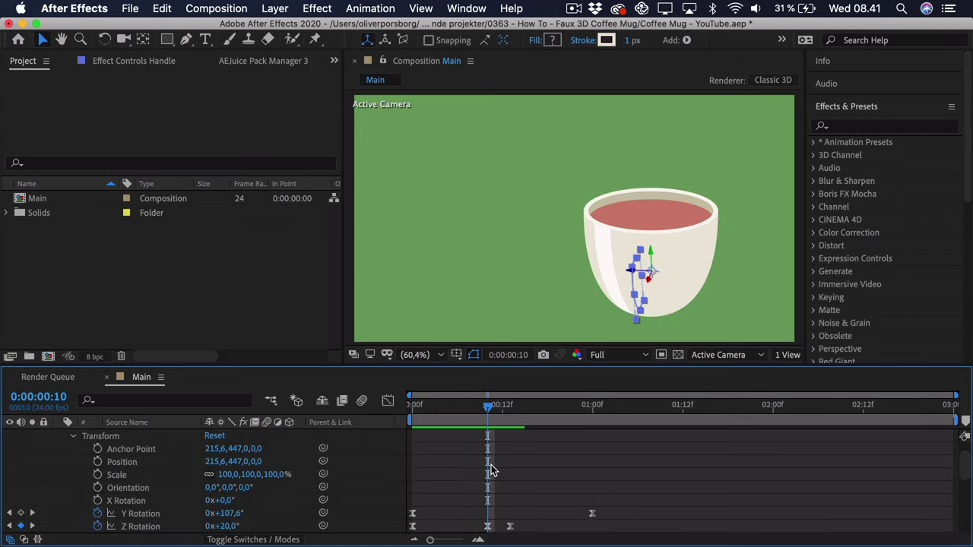
{"action": "key", "text": "u"}
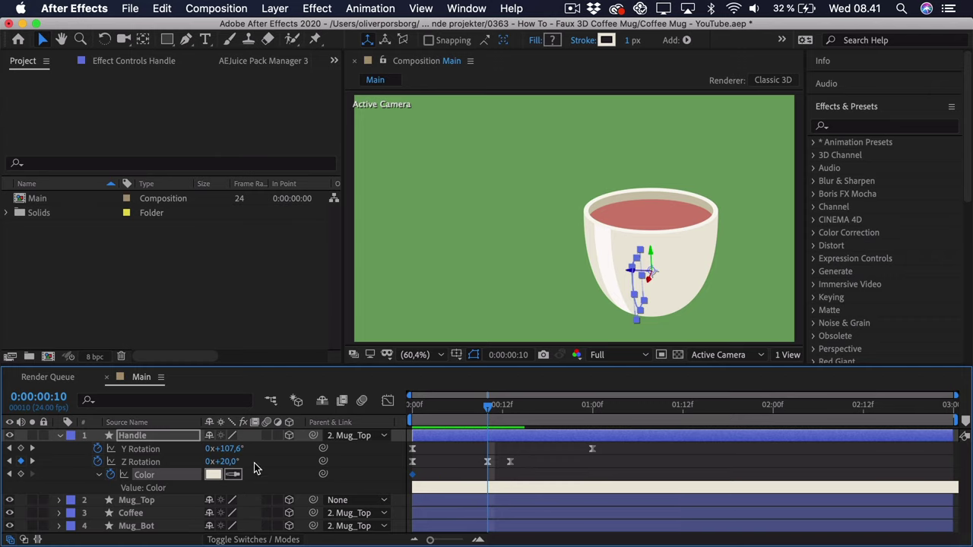
Set the Handle's stroke color at frame 10 to a darker, more saturated beige than the mug body
{"action": "left_click", "coordinate": [213, 474]}
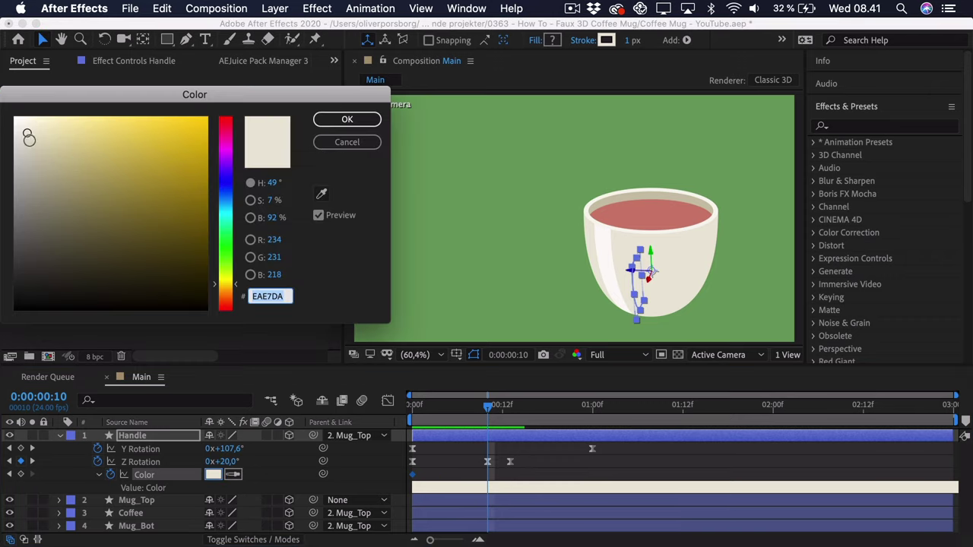
{"action": "mouse_move", "coordinate": [27, 135]}
{"action": "left_mouse_down"}
{"action": "mouse_move", "coordinate": [28, 149]}
{"action": "mouse_move", "coordinate": [45, 150]}
{"action": "left_mouse_up"}
{"action": "left_click", "coordinate": [347, 120]}
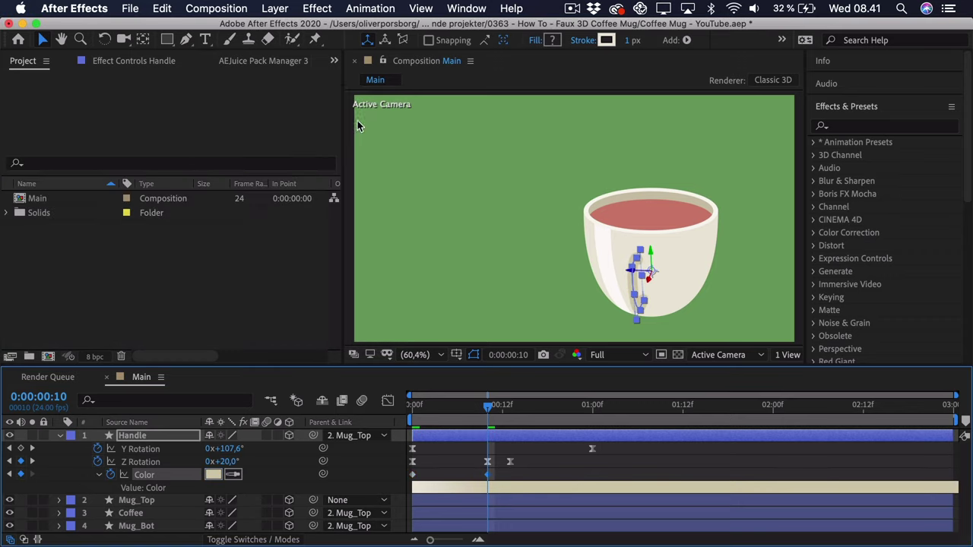
{"action": "left_click", "coordinate": [538, 459]}
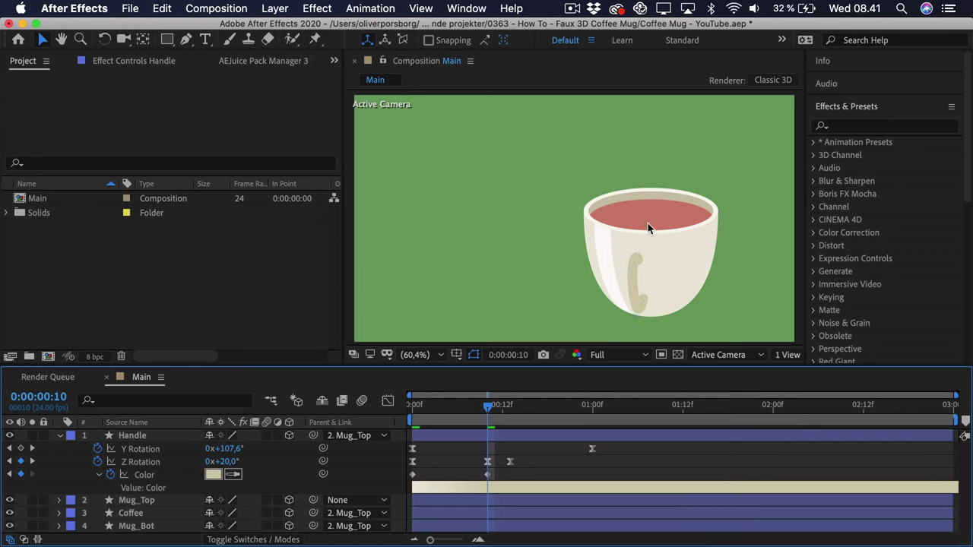
Copy the Handle's first Color keyframe and paste it at frame 13
{"action": "left_click", "coordinate": [520, 439]}
{"action": "left_click", "coordinate": [414, 475]}
{"action": "key", "text": "super+c"}
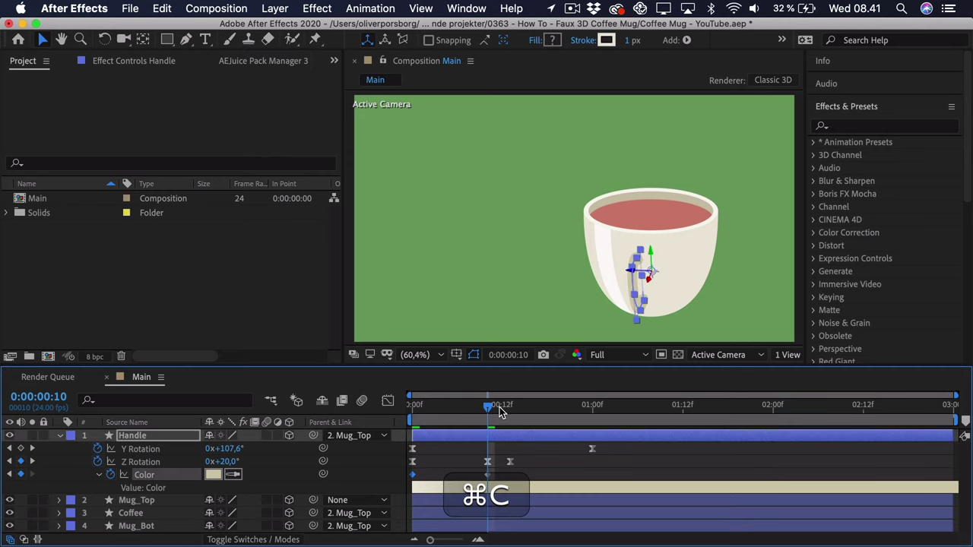
{"action": "left_click_drag", "start_coordinate": [500, 412], "coordinate": [510, 407]}
{"action": "key", "text": "super+v"}
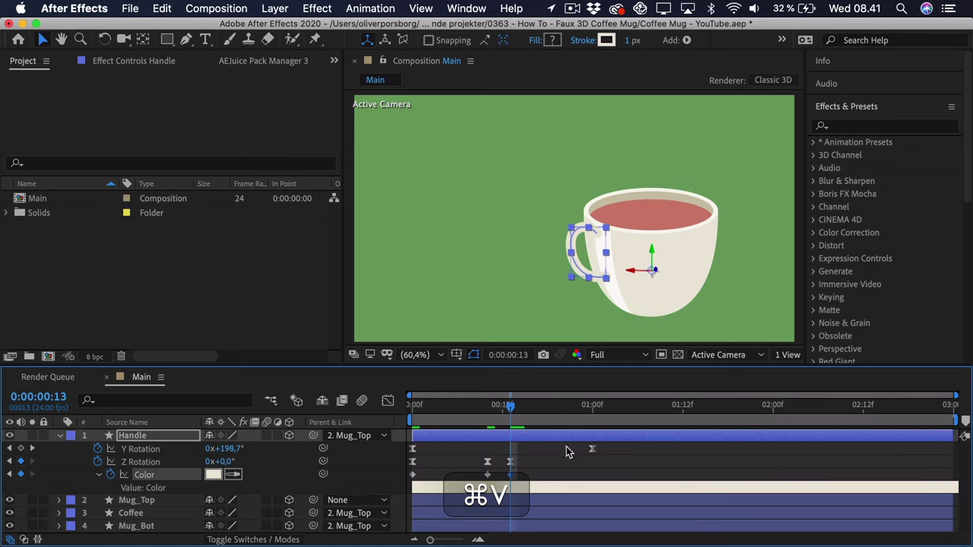
{"action": "left_click", "coordinate": [543, 467]}
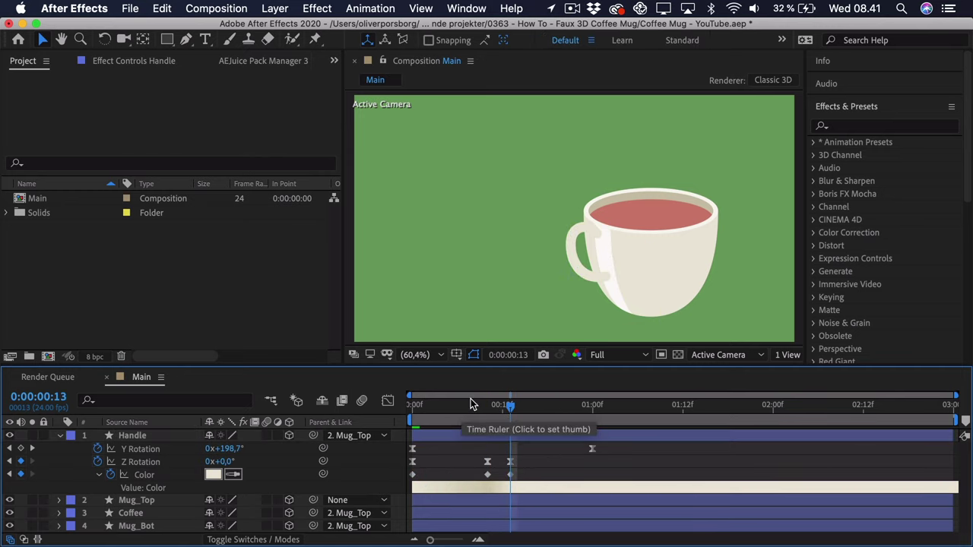
Apply Easy Ease to all three Color keyframes of the Handle and display their curves in the Graph Editor
{"action": "left_click", "coordinate": [530, 477]}
{"action": "left_click_drag", "start_coordinate": [396, 479], "coordinate": [529, 482]}
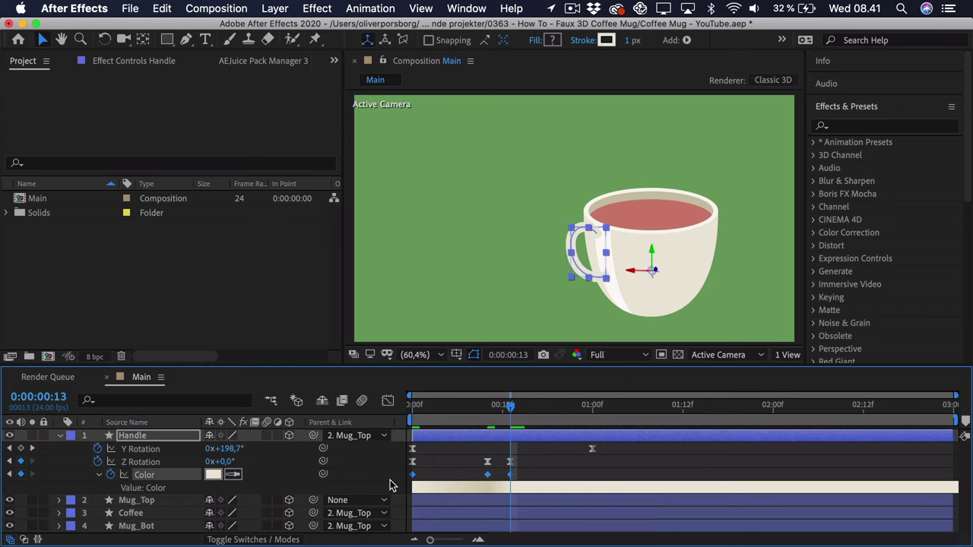
{"action": "key", "text": "F9"}
{"action": "left_click", "coordinate": [387, 400]}
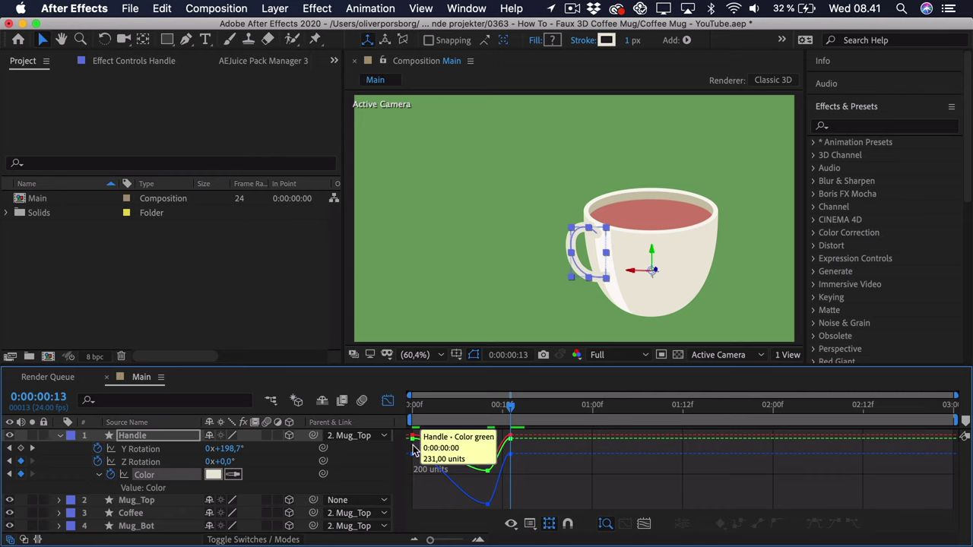
{"action": "mouse_move", "coordinate": [416, 454]}
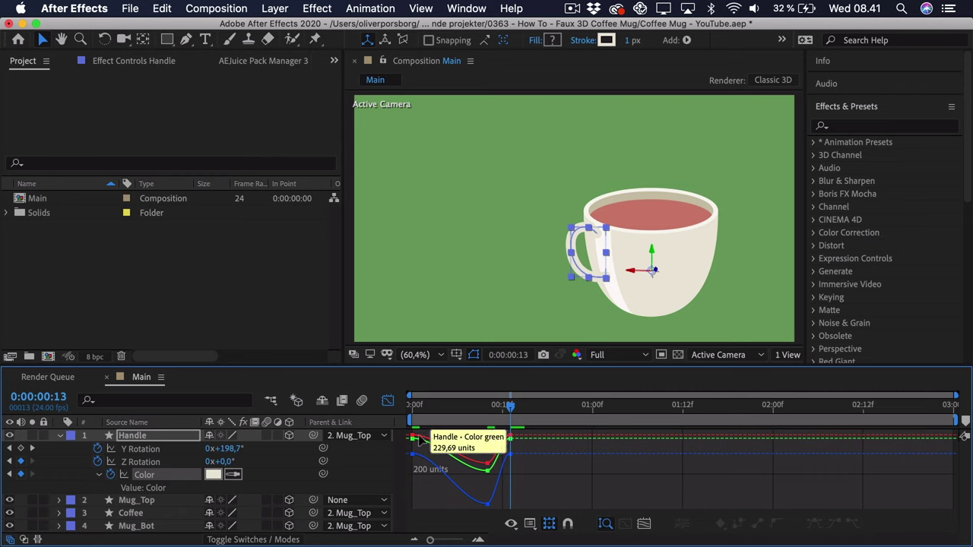
Display the Handle's Color keyframes as a speed graph, adjust the ease around the frame 10 keyframe and preview the animation
{"action": "left_click", "coordinate": [529, 523]}
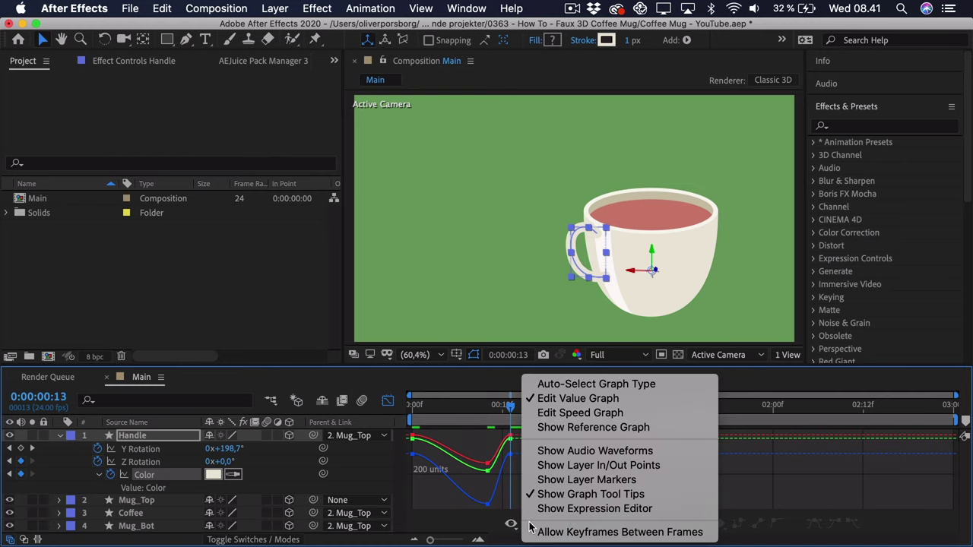
{"action": "left_click", "coordinate": [581, 413]}
{"action": "left_click_drag", "start_coordinate": [437, 471], "coordinate": [497, 508]}
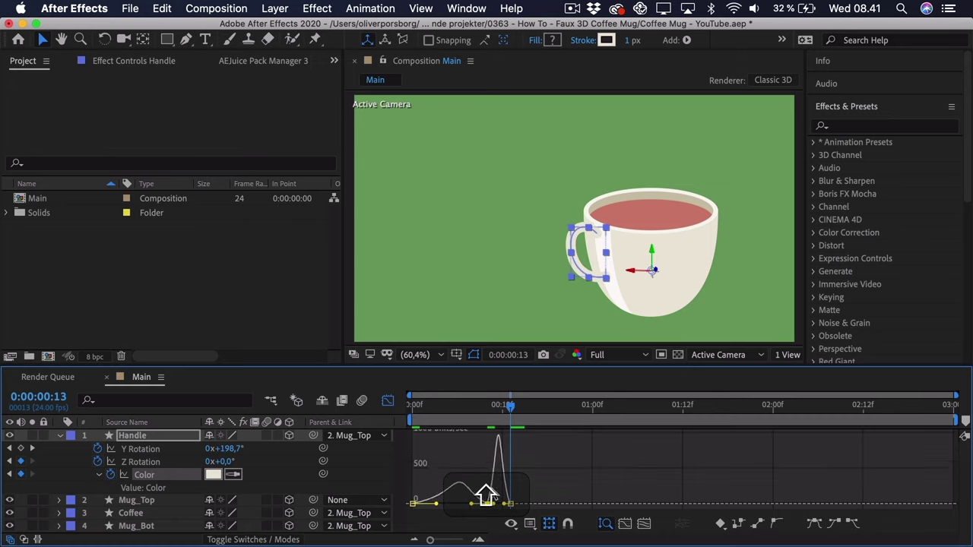
{"action": "key", "text": "space"}
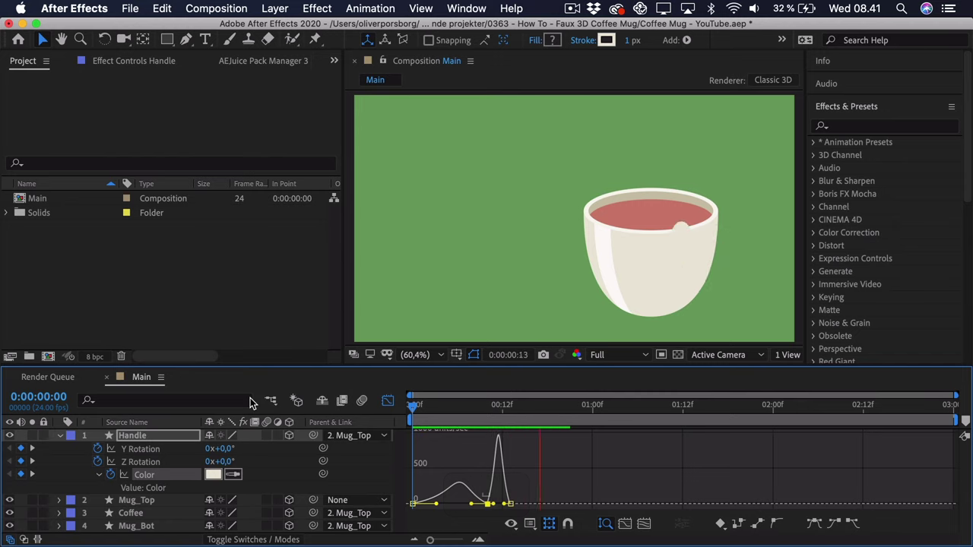
Change the Handle's stroke color at frame 10 to a slightly lighter, warmer beige
{"action": "left_click_drag", "start_coordinate": [417, 408], "coordinate": [489, 415]}
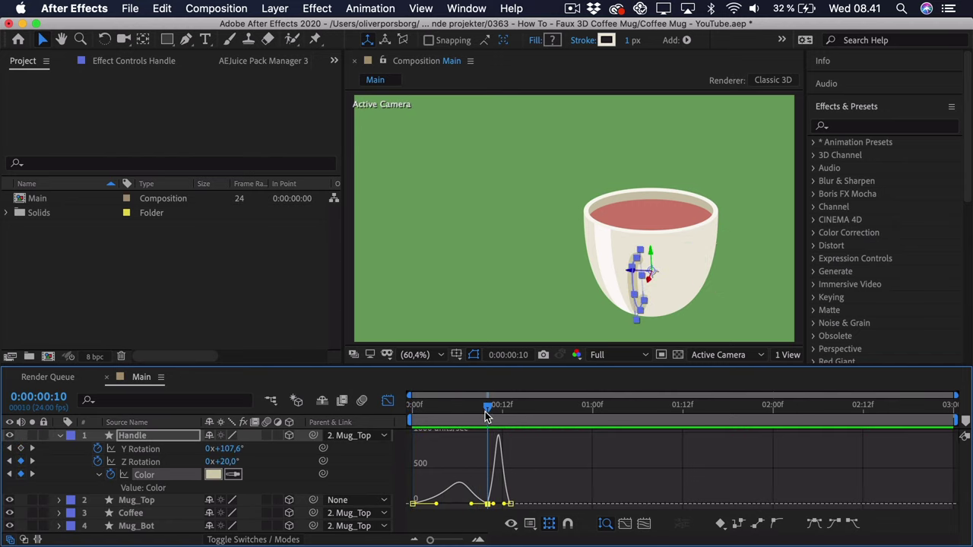
{"action": "left_click", "coordinate": [213, 474]}
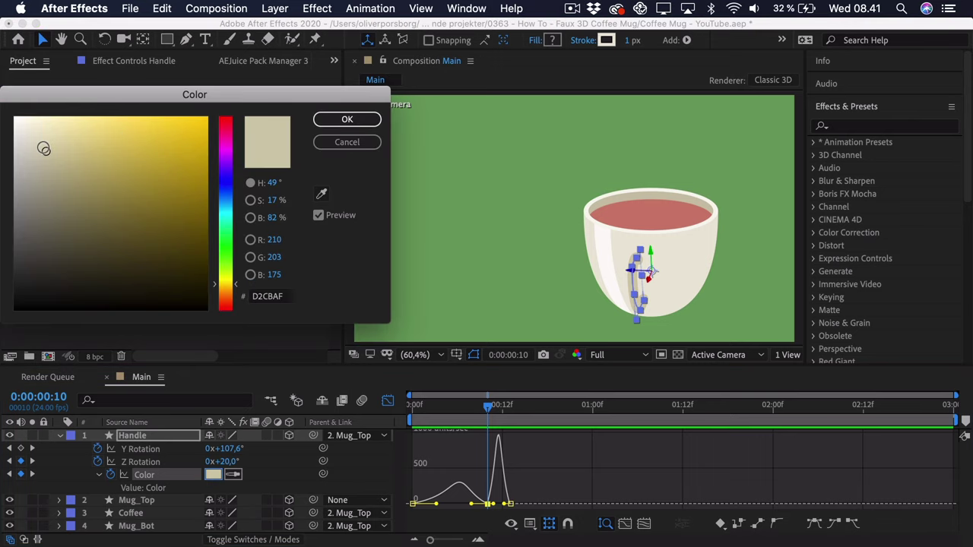
{"action": "left_click", "coordinate": [346, 120]}
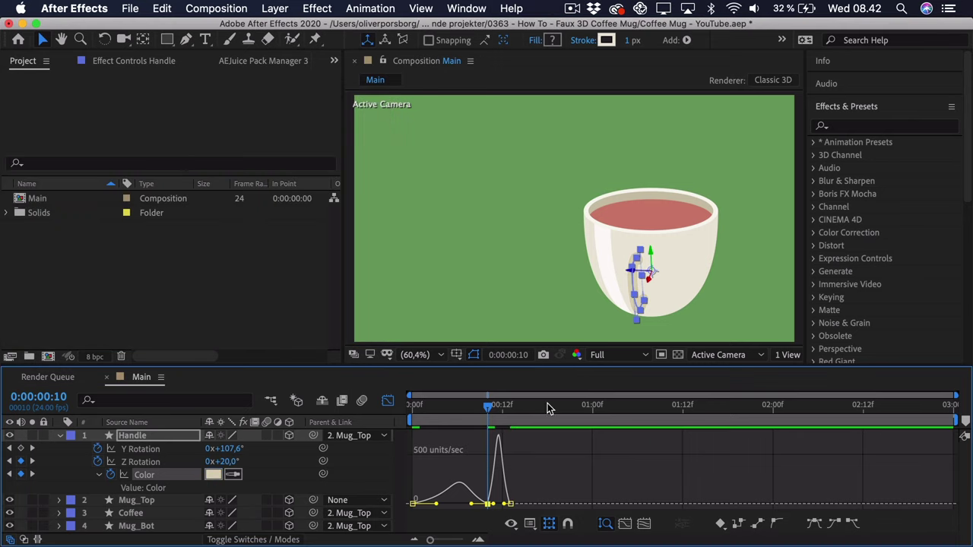
Close the Graph Editor and preview the handle animation from the composition start
{"action": "left_click", "coordinate": [553, 466]}
{"action": "left_click", "coordinate": [413, 404]}
{"action": "left_click", "coordinate": [388, 400]}
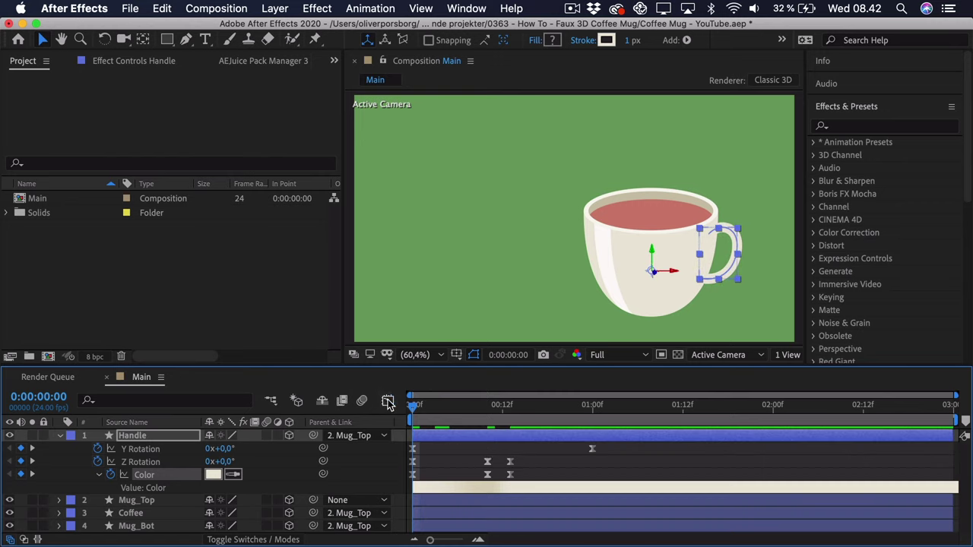
{"action": "left_click", "coordinate": [458, 455]}
{"action": "key", "text": "space"}
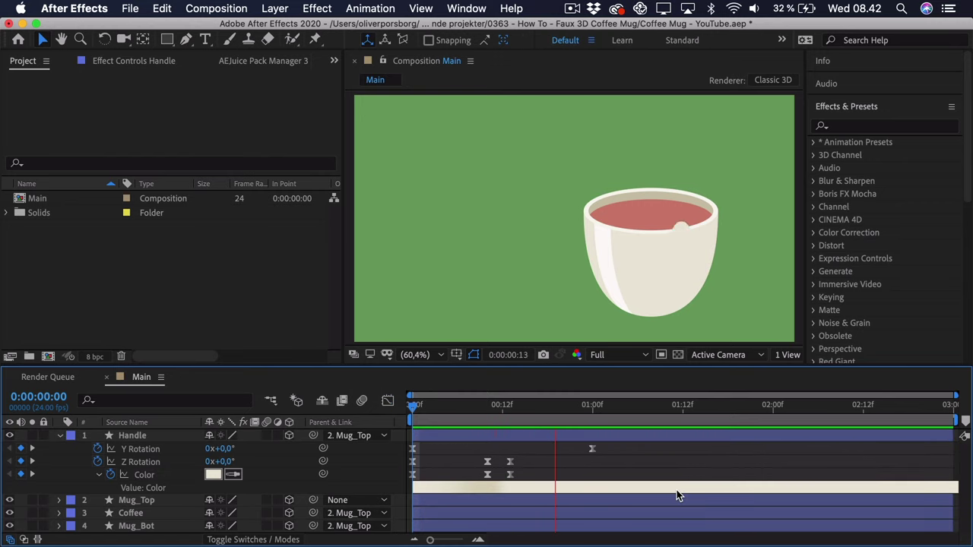
{"action": "key", "text": "space"}
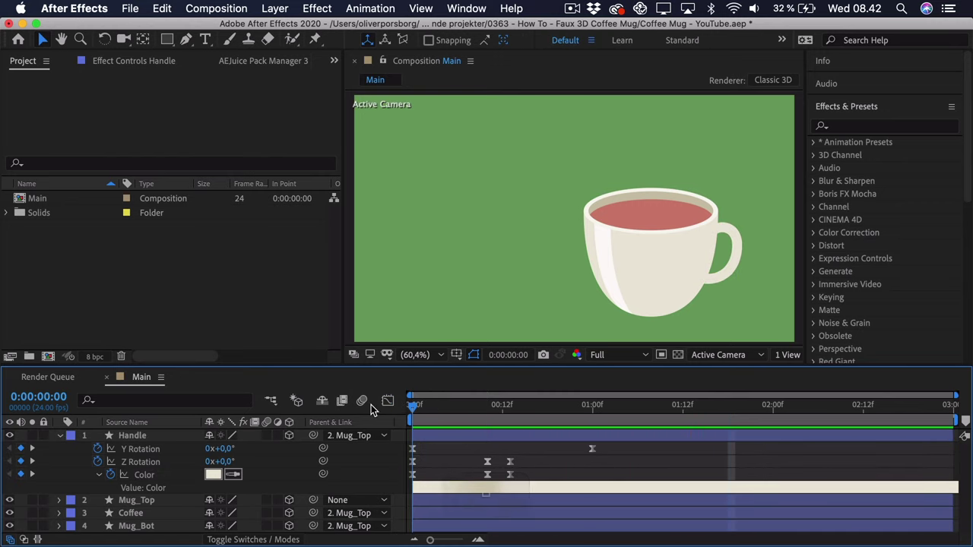
{"action": "left_click_drag", "start_coordinate": [426, 416], "coordinate": [388, 417]}
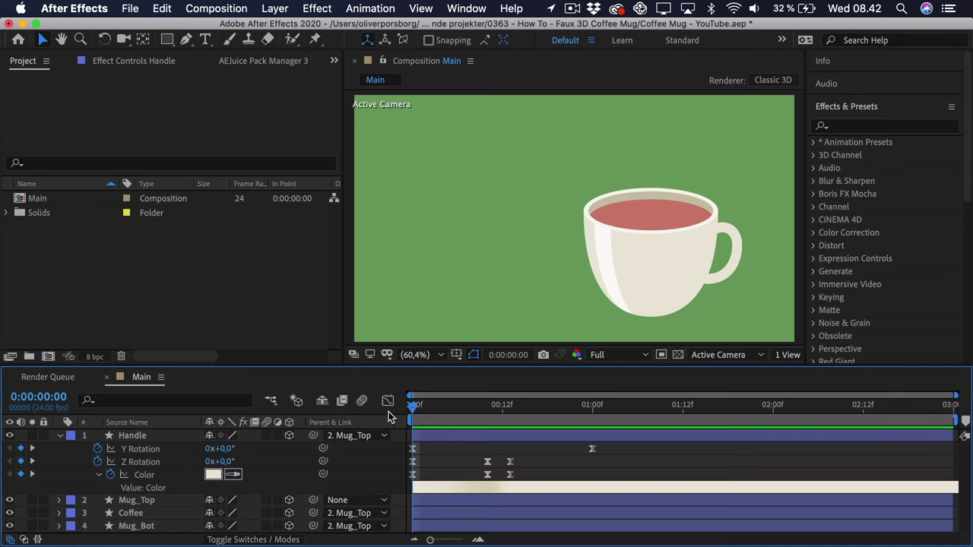
Split the Handle layer at frame 12 and move the second part below Mug_Bot in the layer stack
{"action": "left_click_drag", "start_coordinate": [426, 411], "coordinate": [503, 411]}
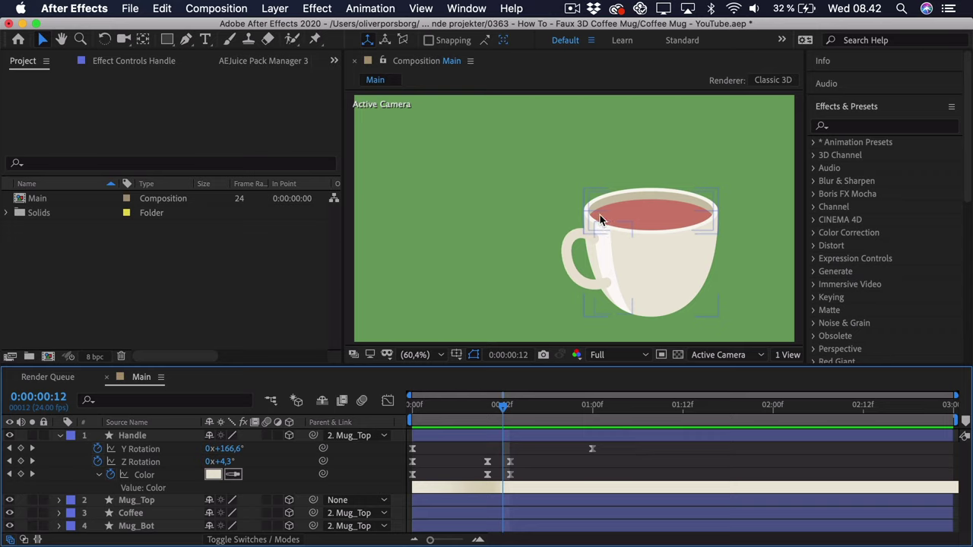
{"action": "left_click", "coordinate": [504, 435]}
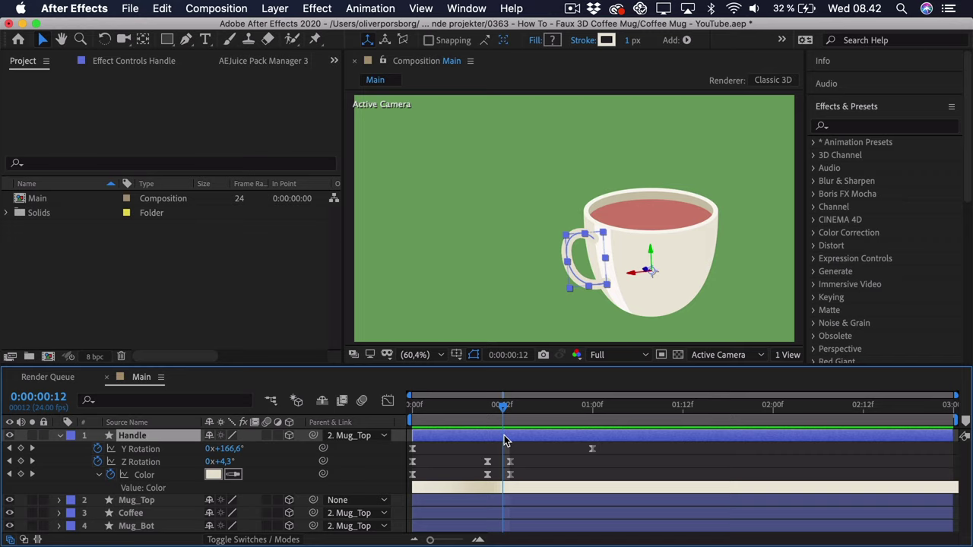
{"action": "key", "text": "shift+super+d"}
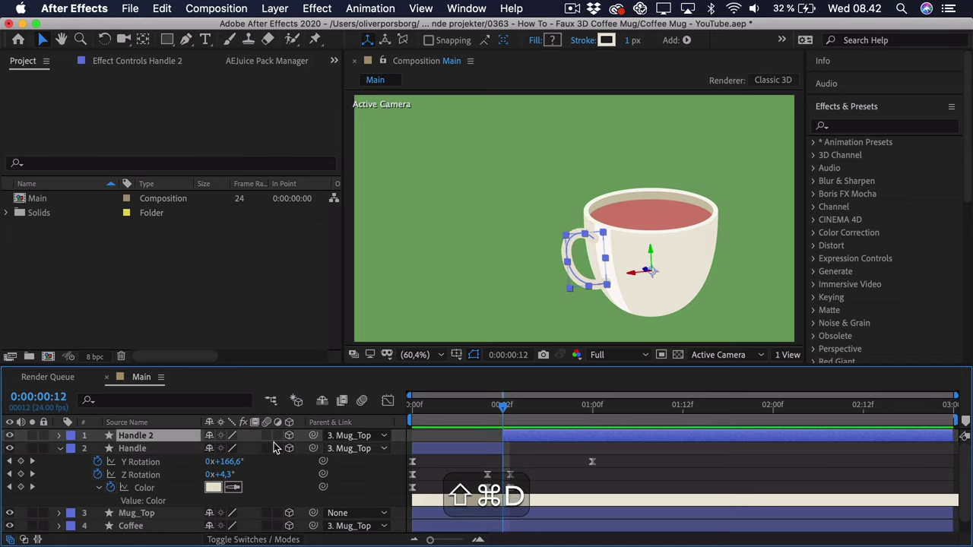
{"action": "left_click_drag", "start_coordinate": [157, 436], "coordinate": [76, 535]}
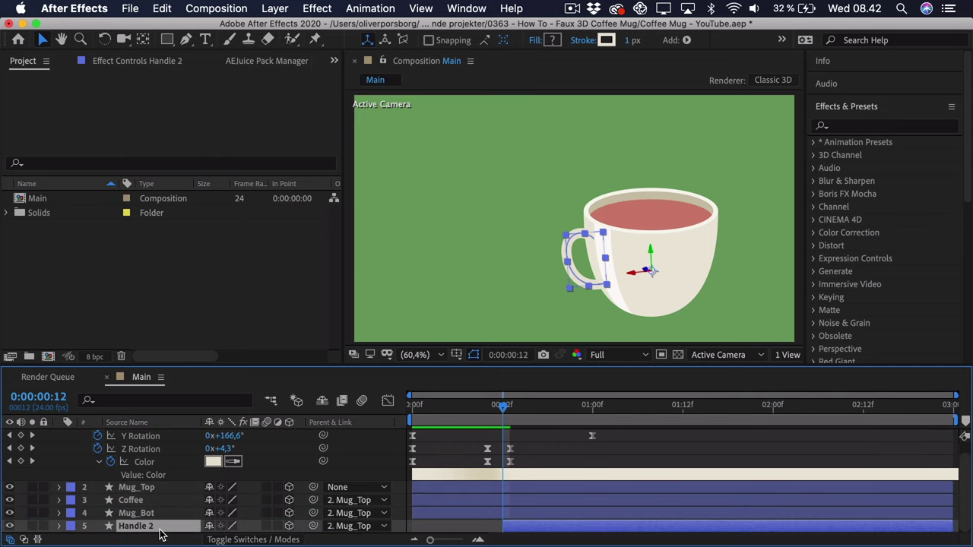
Split Handle 2 at frame 21 and move the resulting last part to the top of the layer stack
{"action": "left_click", "coordinate": [564, 422]}
{"action": "left_click_drag", "start_coordinate": [501, 408], "coordinate": [571, 412]}
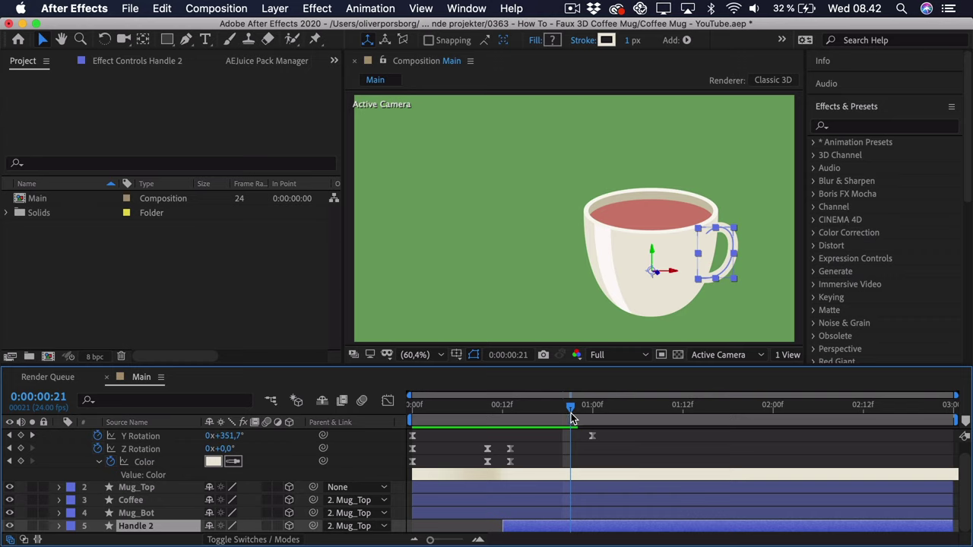
{"action": "left_click", "coordinate": [676, 435]}
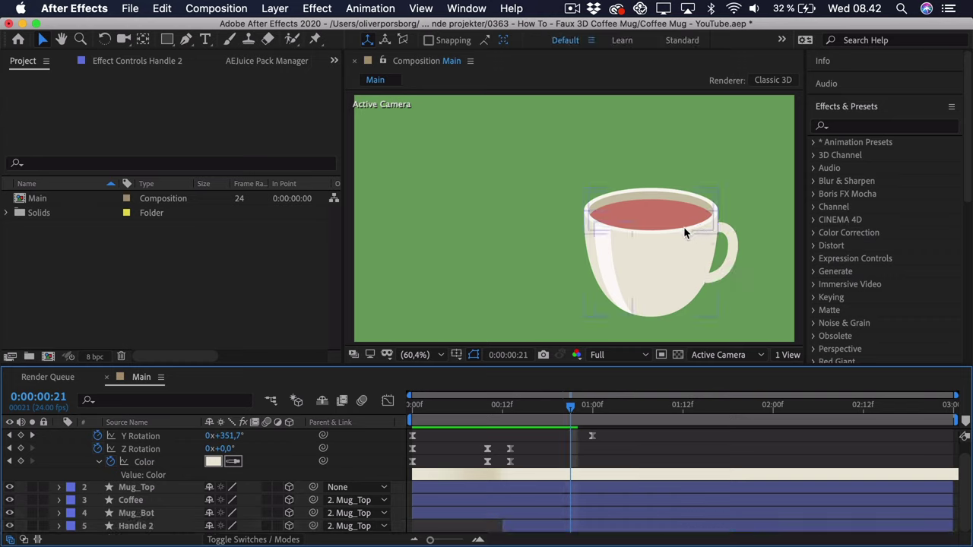
{"action": "left_click", "coordinate": [532, 528]}
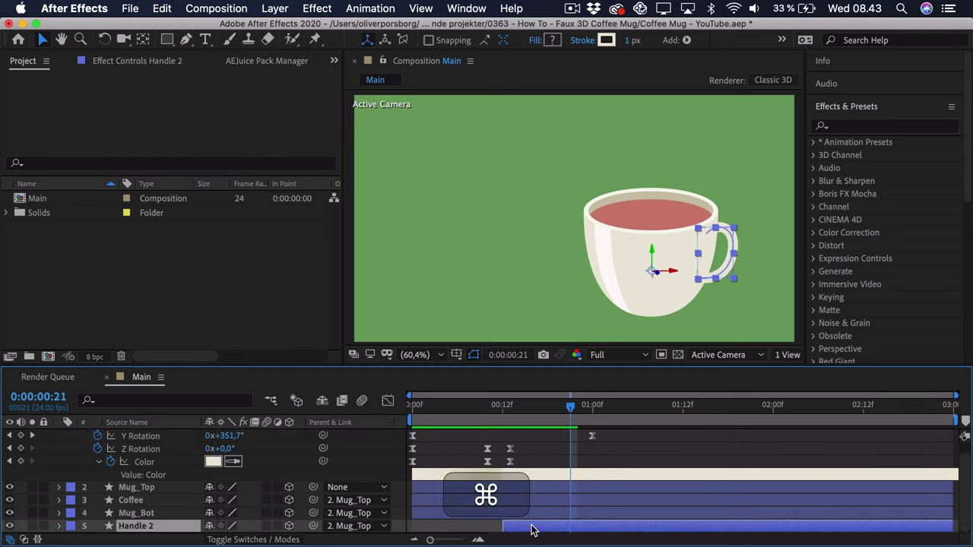
{"action": "key", "text": "shift+super+d"}
{"action": "left_click_drag", "start_coordinate": [180, 517], "coordinate": [183, 439]}
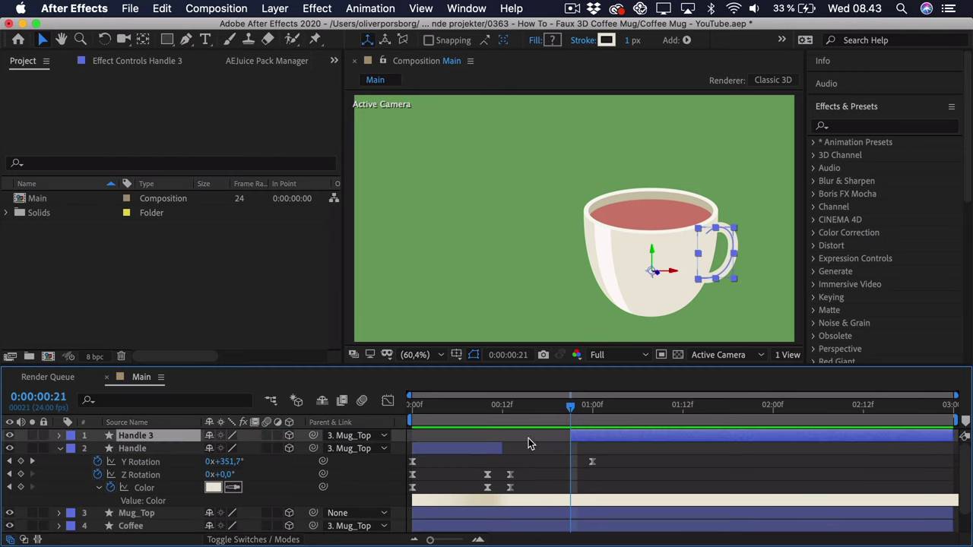
Step back and forth between frames 18 and 21 to check the handle's return in front of the mug
{"action": "left_click", "coordinate": [528, 438]}
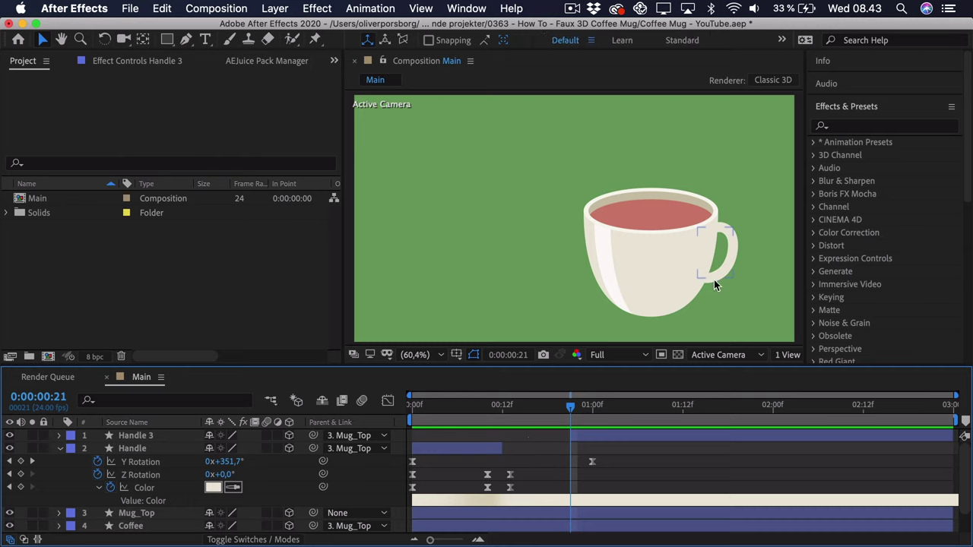
{"action": "key", "text": "super+Left"}
{"action": "key", "text": "super+Left"}
{"action": "key", "text": "super+Left"}
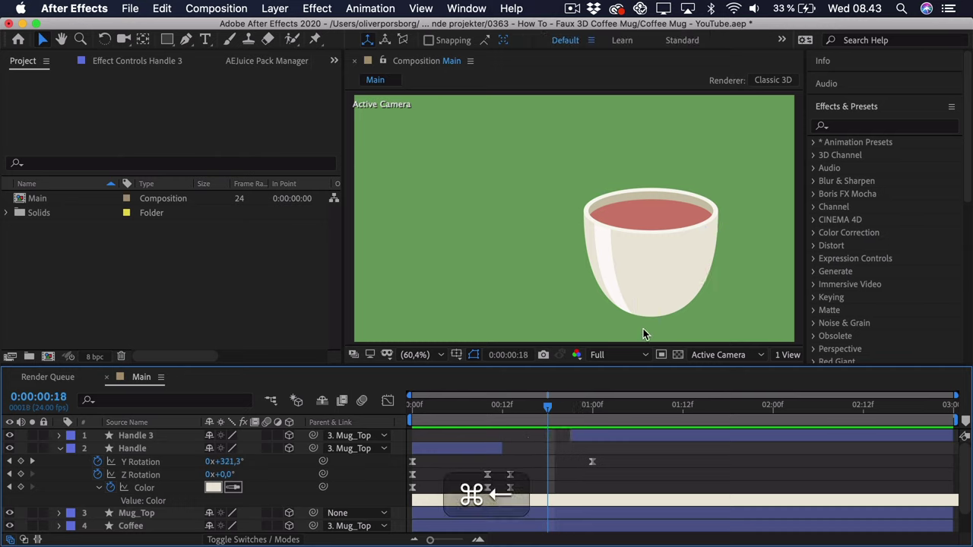
{"action": "key", "text": "Page_Down"}
{"action": "key", "text": "Page_Down"}
{"action": "key", "text": "Page_Down"}
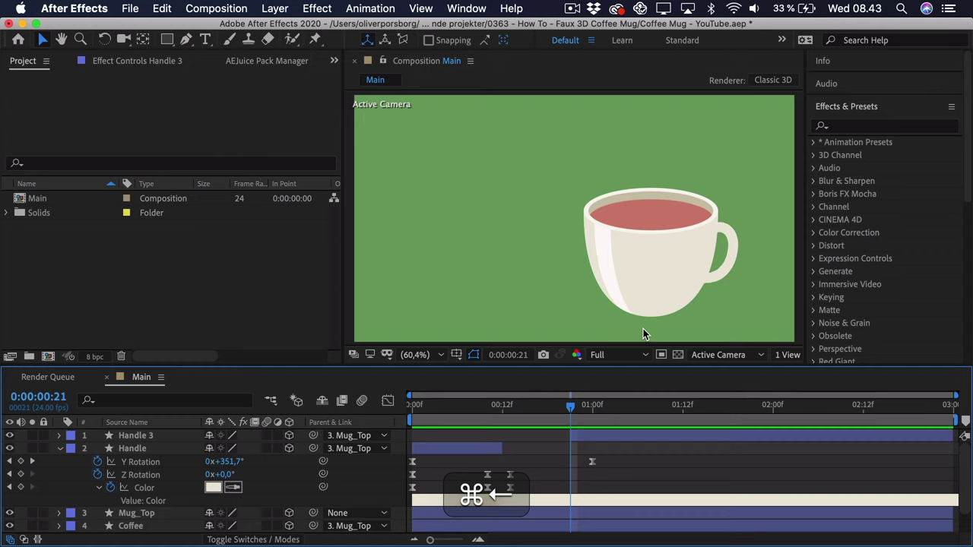
{"action": "key", "text": "super+Left"}
{"action": "key", "text": "super+Left"}
{"action": "key", "text": "super+Left"}
Step through the animation from the composition start past frame 12 to check the handle crossing the mug and going behind it
{"action": "left_click", "coordinate": [442, 407]}
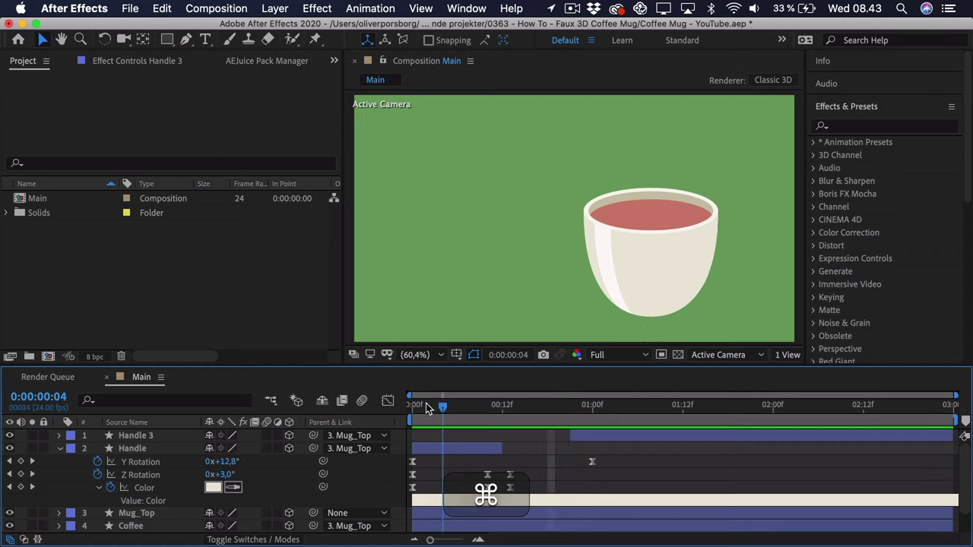
{"action": "left_click_drag", "start_coordinate": [427, 408], "coordinate": [404, 403]}
{"action": "key", "text": "super+Right"}
{"action": "key", "text": "super+Right"}
{"action": "key", "text": "super+Right"}
{"action": "key", "text": "super+Right"}
{"action": "key", "text": "super+Right"}
{"action": "key", "text": "super+Right"}
{"action": "key", "text": "super+Right"}
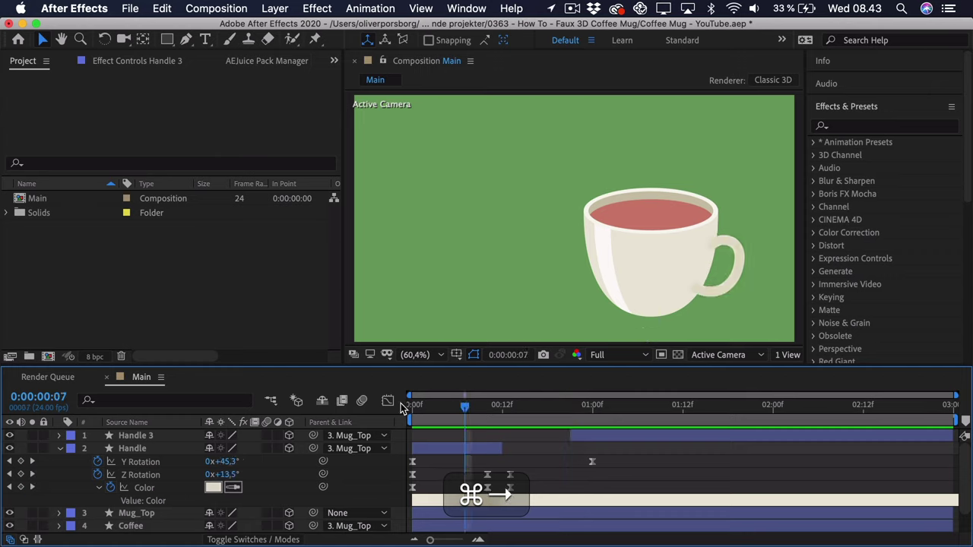
{"action": "key", "text": "super+Right"}
{"action": "key", "text": "super+Right"}
{"action": "key", "text": "super+Right"}
{"action": "key", "text": "super+Right"}
{"action": "key", "text": "super+Left"}
{"action": "key", "text": "super+Left"}
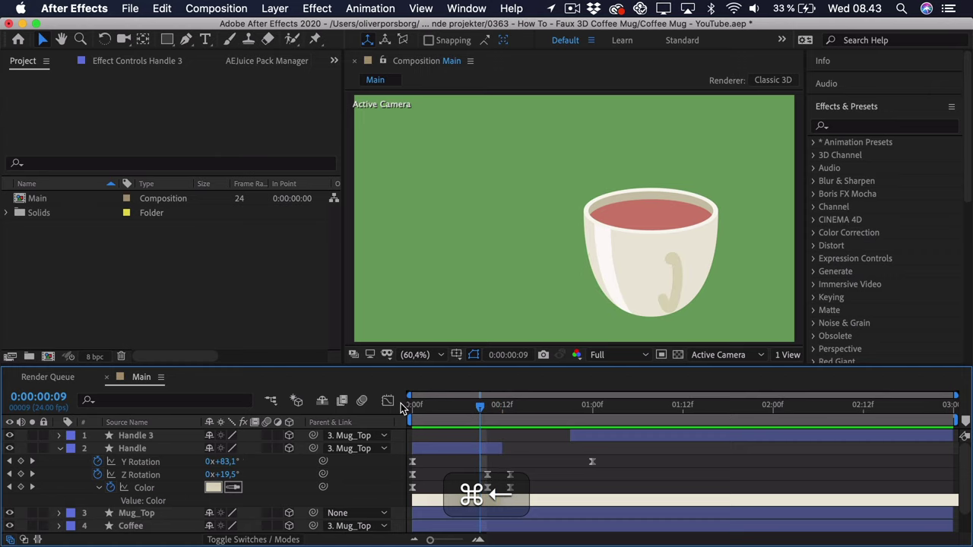
{"action": "key", "text": "super+Right"}
{"action": "key", "text": "super+Right"}
{"action": "key", "text": "super+Right"}
{"action": "key", "text": "super+Right"}
{"action": "key", "text": "super+Left"}
{"action": "key", "text": "super+Left"}
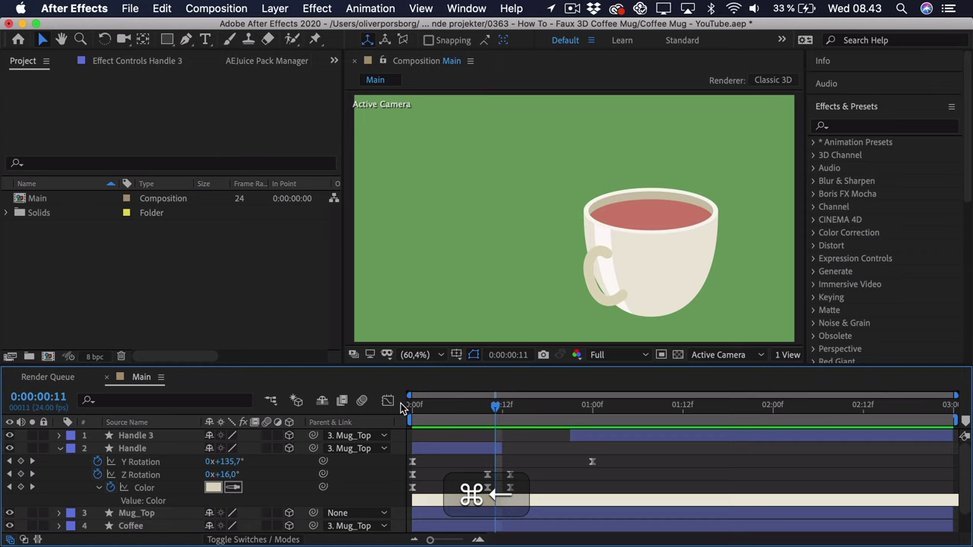
{"action": "key", "text": "super+Right"}
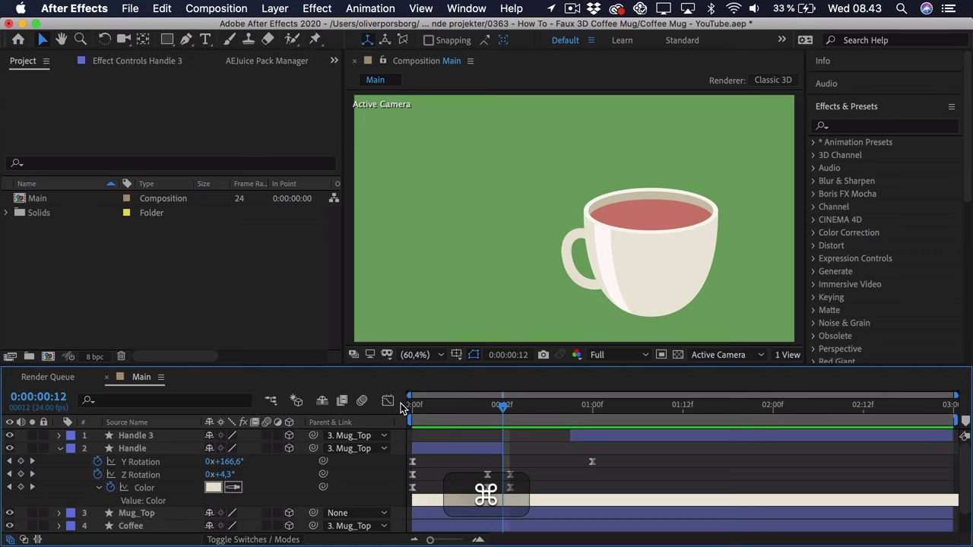
{"action": "key", "text": "super+Right"}
{"action": "key", "text": "super+Right"}
{"action": "key", "text": "super+Right"}
Play back the full handle rotation from the composition start
{"action": "key", "text": "space"}
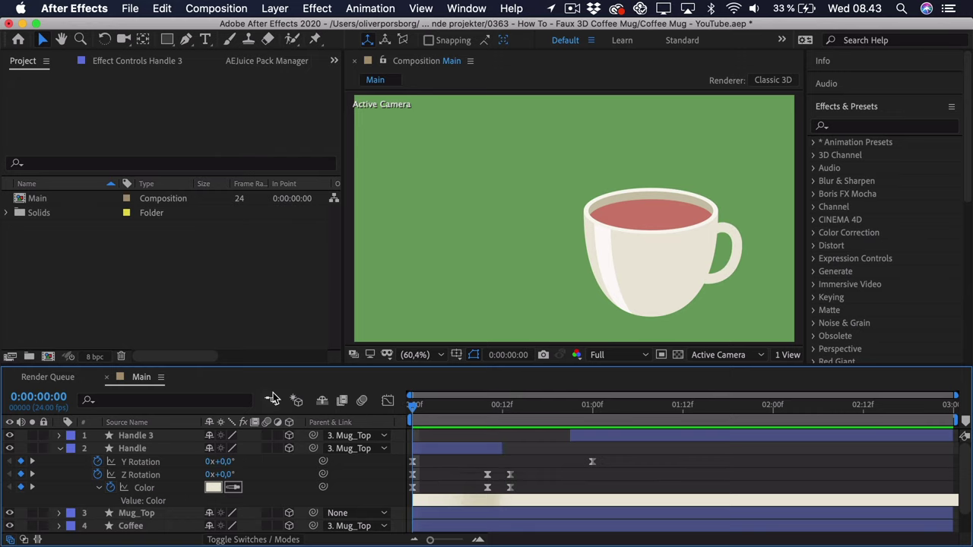
{"action": "key", "text": "space"}
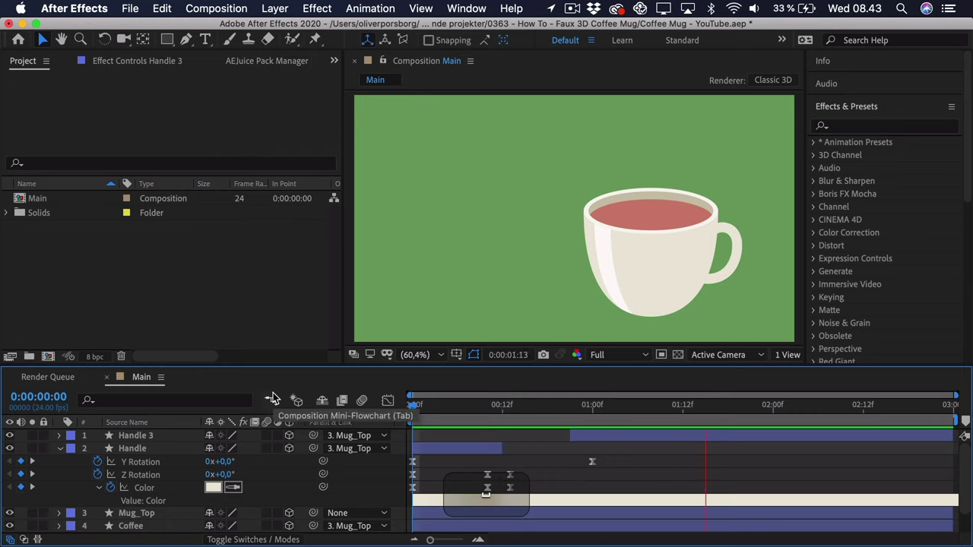
{"action": "key", "text": "space"}
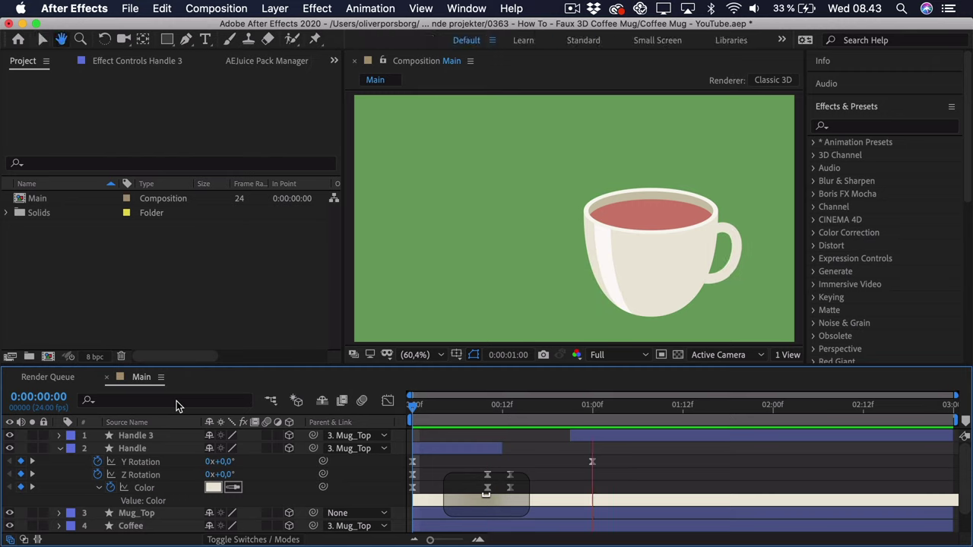
{"action": "key", "text": "space"}
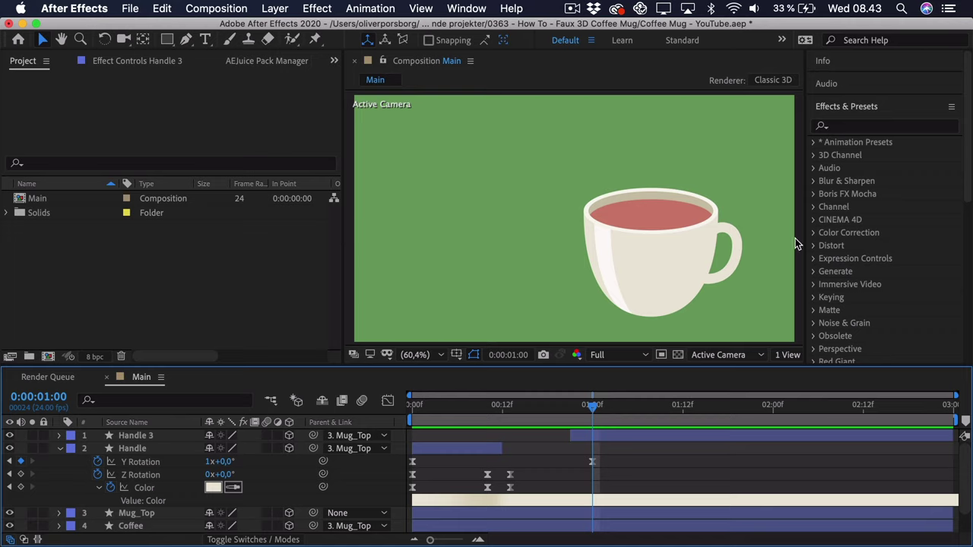
Separate the Mug_Top layer's Position into individual X, Y and Z dimensions, with the current time at the composition start
{"action": "left_click", "coordinate": [59, 449]}
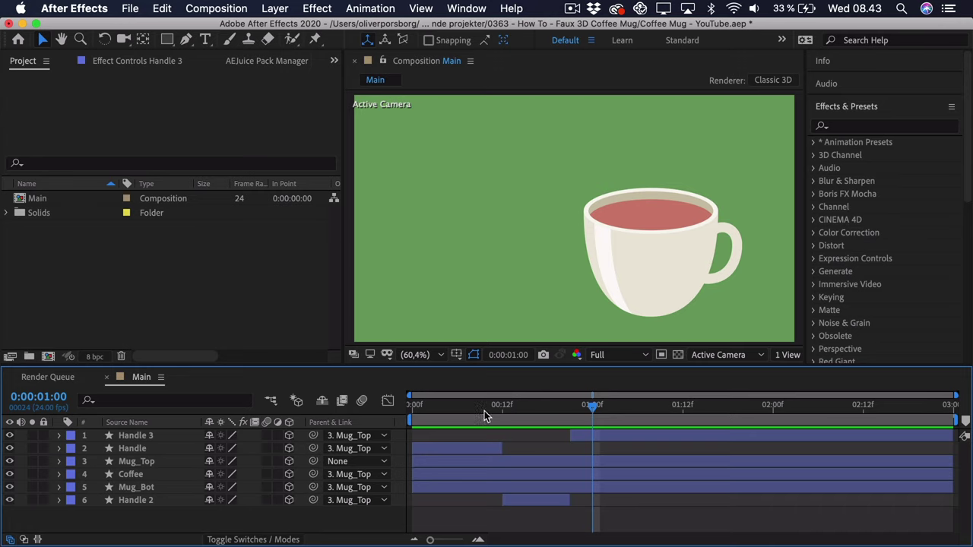
{"action": "key", "text": "Home"}
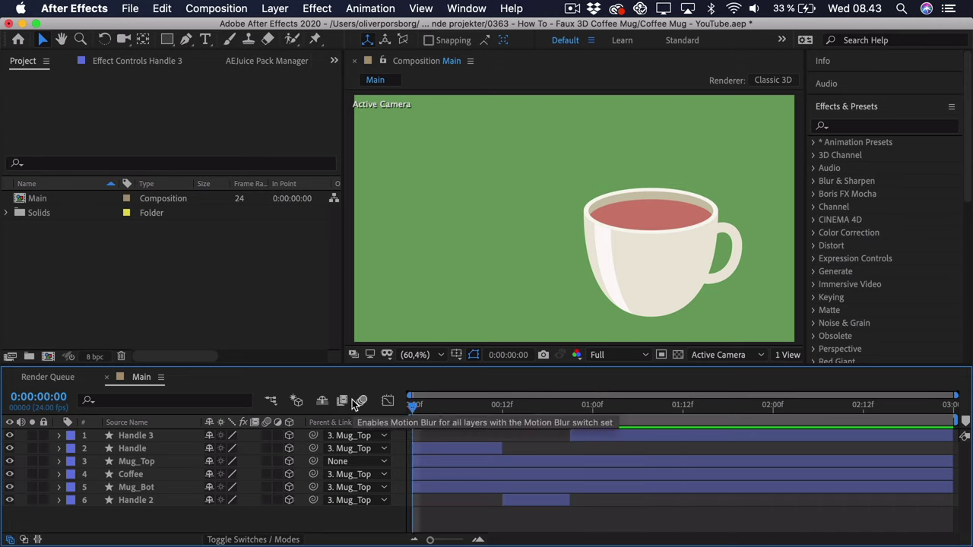
{"action": "left_click", "coordinate": [137, 465]}
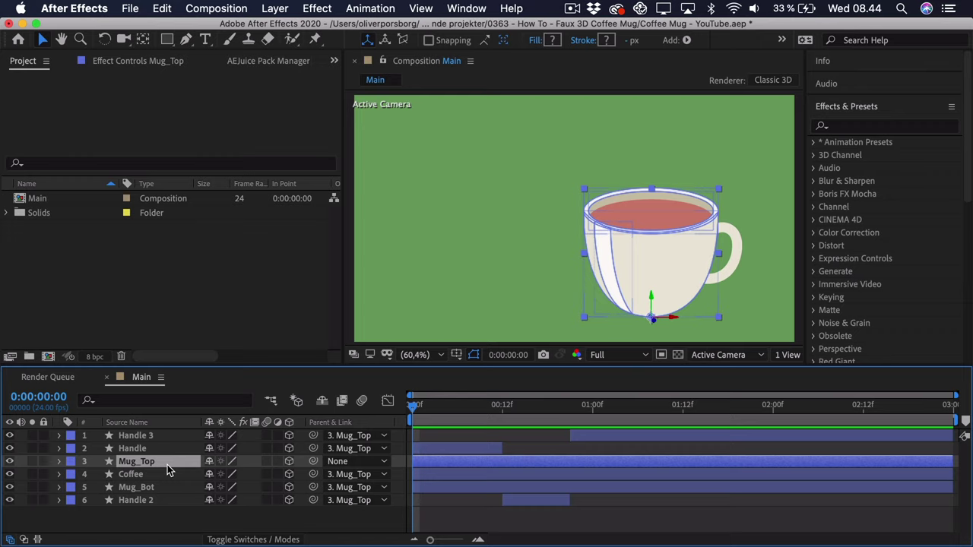
{"action": "key", "text": "p"}
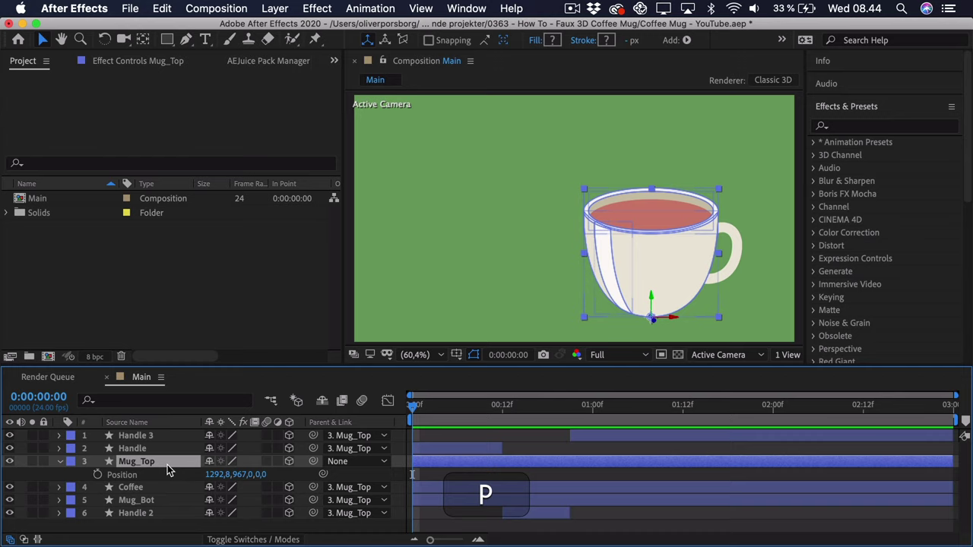
{"action": "left_click", "coordinate": [131, 476]}
{"action": "right_click", "coordinate": [131, 477]}
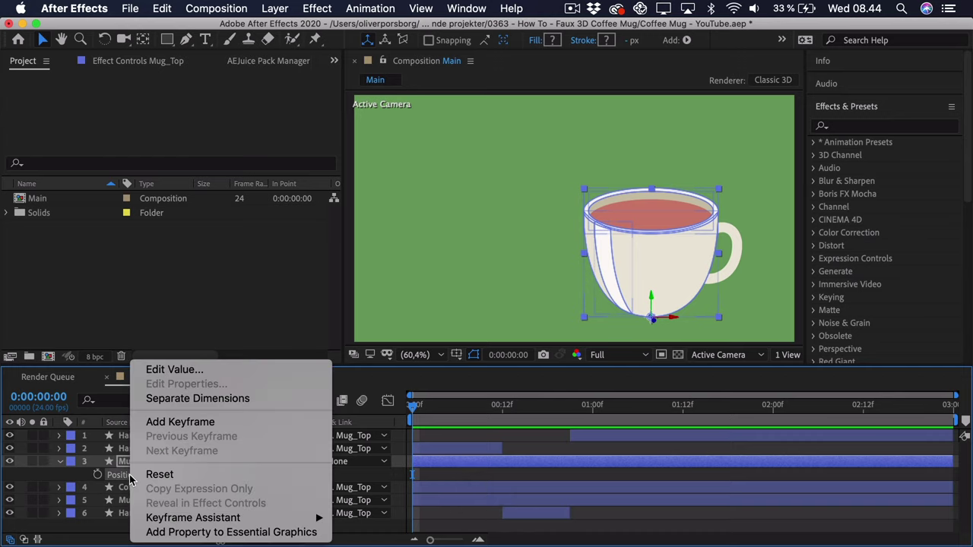
{"action": "left_click", "coordinate": [192, 399]}
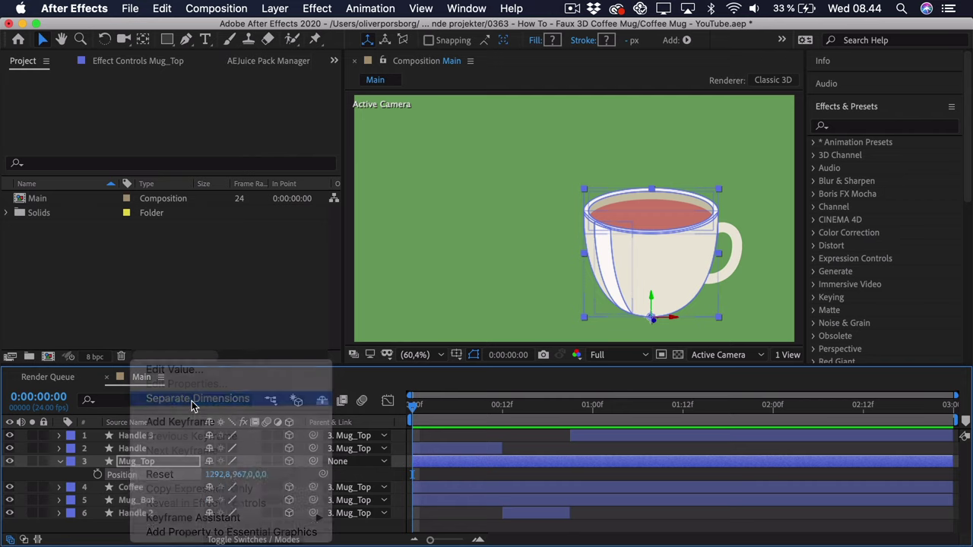
{"action": "left_click", "coordinate": [70, 488]}
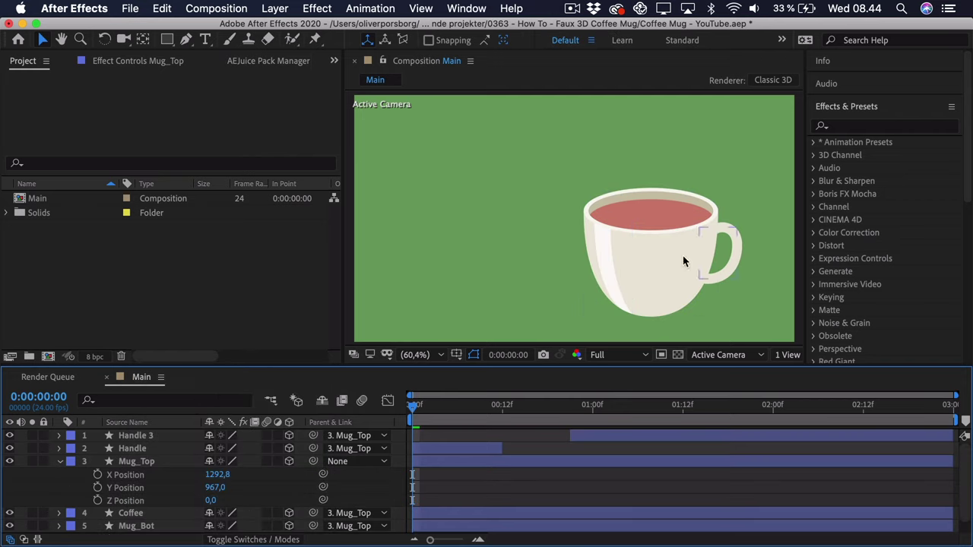
{"action": "left_click", "coordinate": [346, 455]}
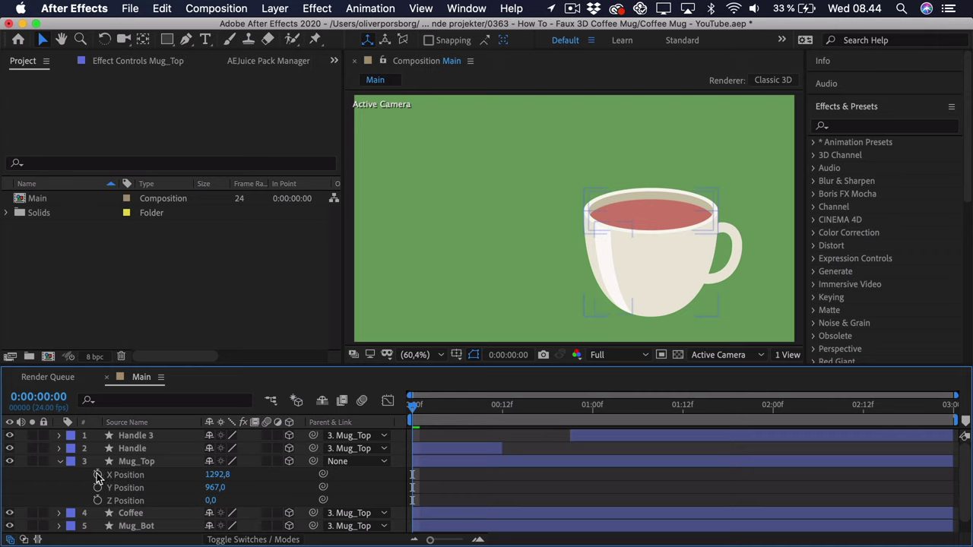
Keyframe Mug_Top's X Position at its current value and shift that keyframe to 0:00:01:00
{"action": "left_click", "coordinate": [97, 475]}
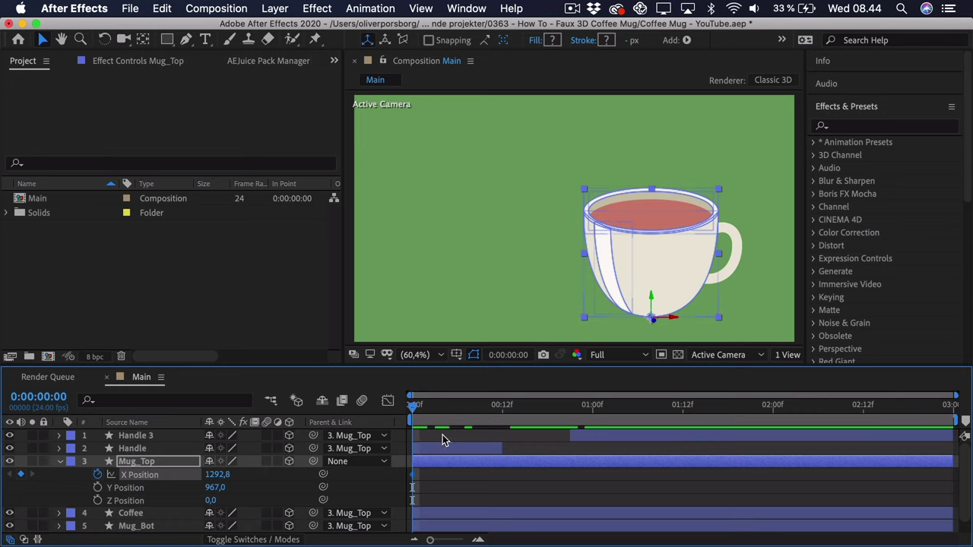
{"action": "left_click_drag", "start_coordinate": [466, 408], "coordinate": [591, 418]}
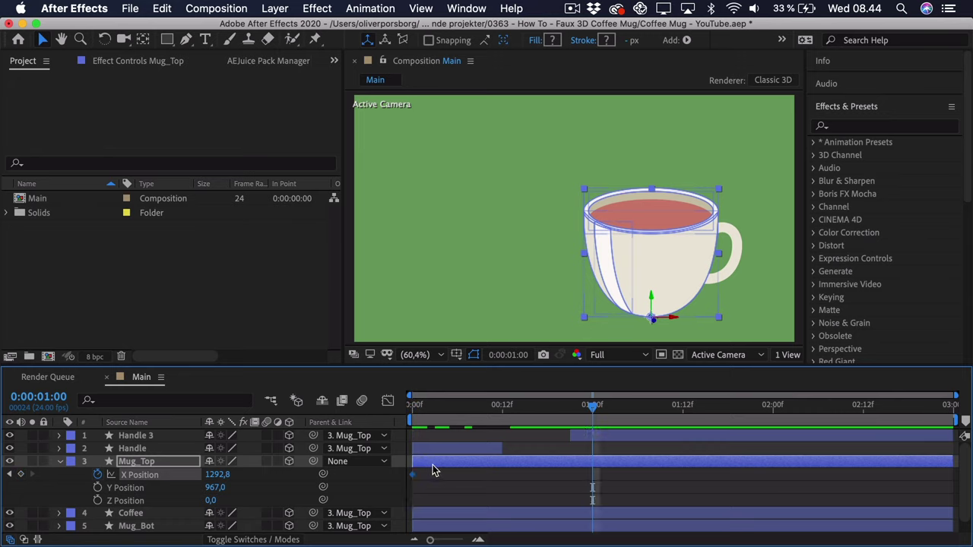
{"action": "left_click_drag", "start_coordinate": [412, 475], "coordinate": [570, 475]}
{"action": "left_click_drag", "start_coordinate": [580, 508], "coordinate": [591, 508]}
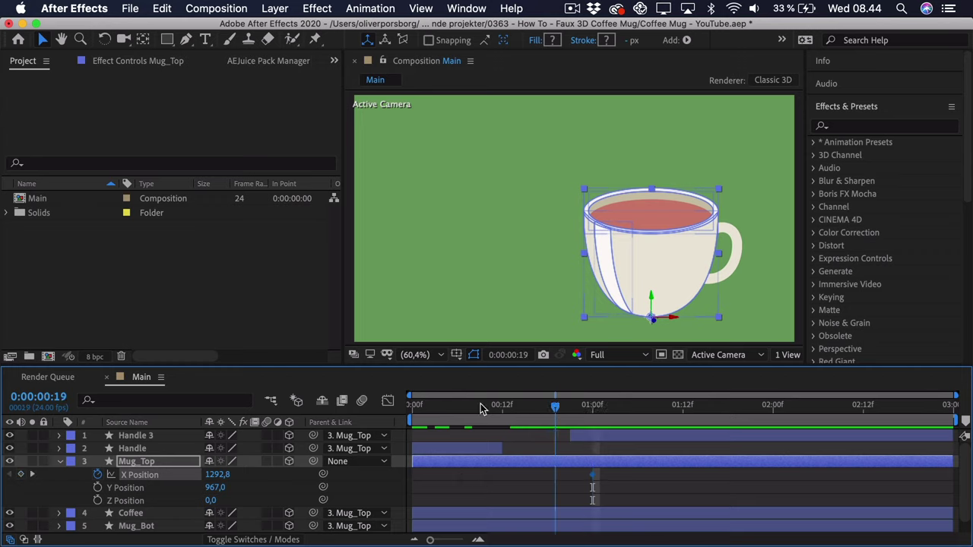
Move the mug horizontally out of the left edge of the frame at frame 0, X about -430, and Easy Ease both keyframes
{"action": "key", "text": "Home"}
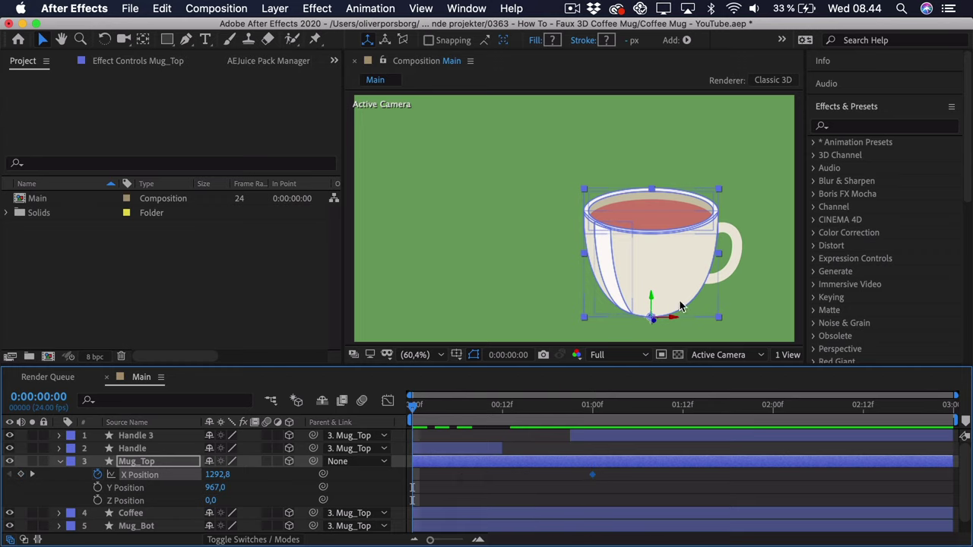
{"action": "left_click_drag", "start_coordinate": [678, 270], "coordinate": [286, 259]}
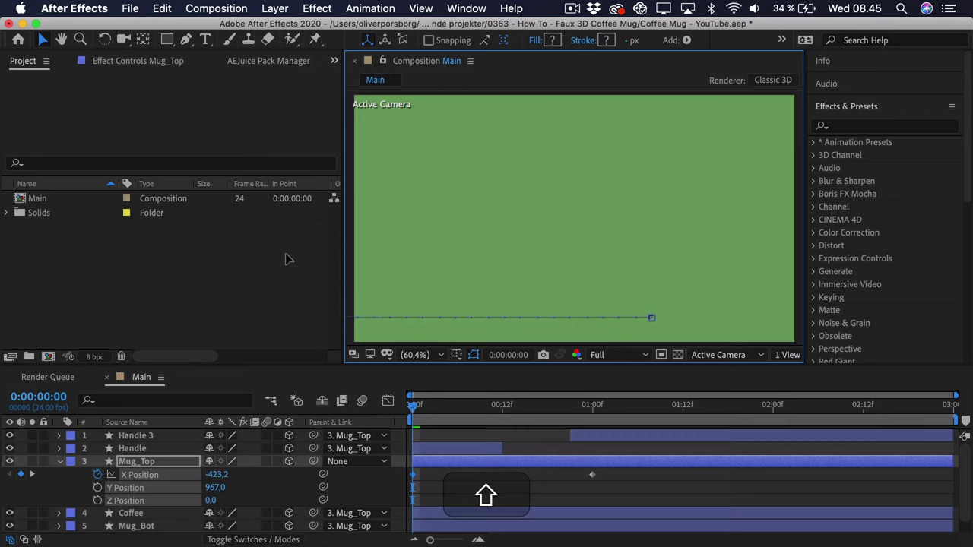
{"action": "left_click", "coordinate": [593, 475], "text": "shift"}
{"action": "key", "text": "F9"}
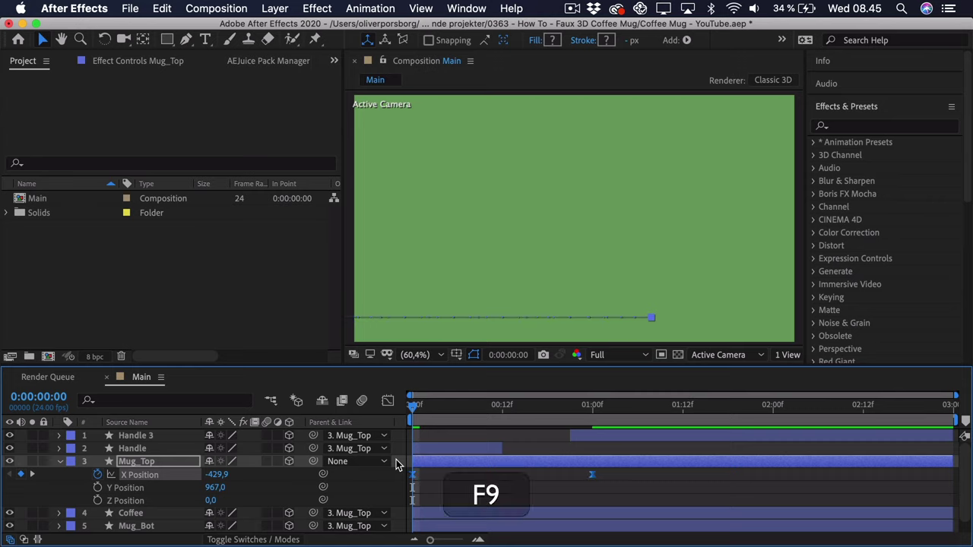
Reshape Mug_Top's X Position value graph so the mug enters fast and slows down gradually into its last keyframe
{"action": "left_click", "coordinate": [388, 400]}
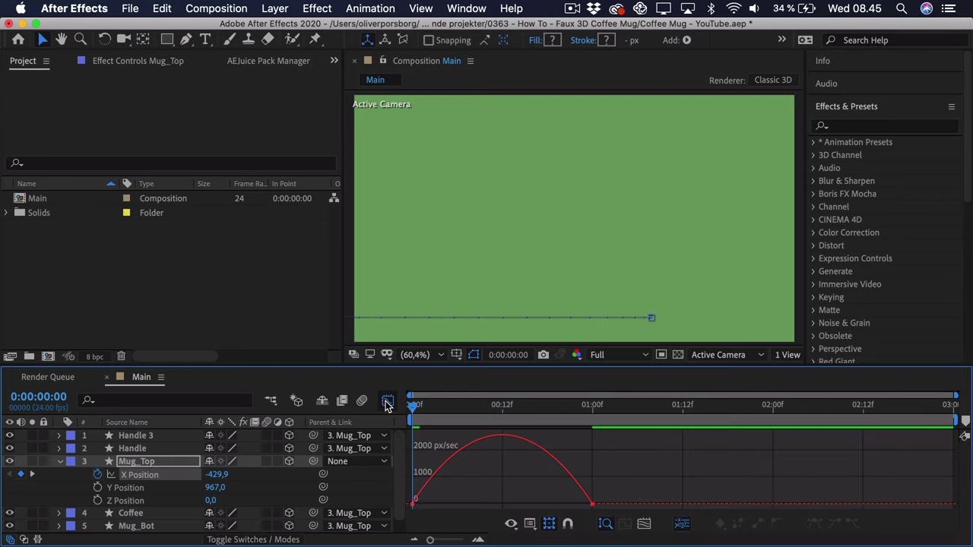
{"action": "left_click", "coordinate": [529, 524]}
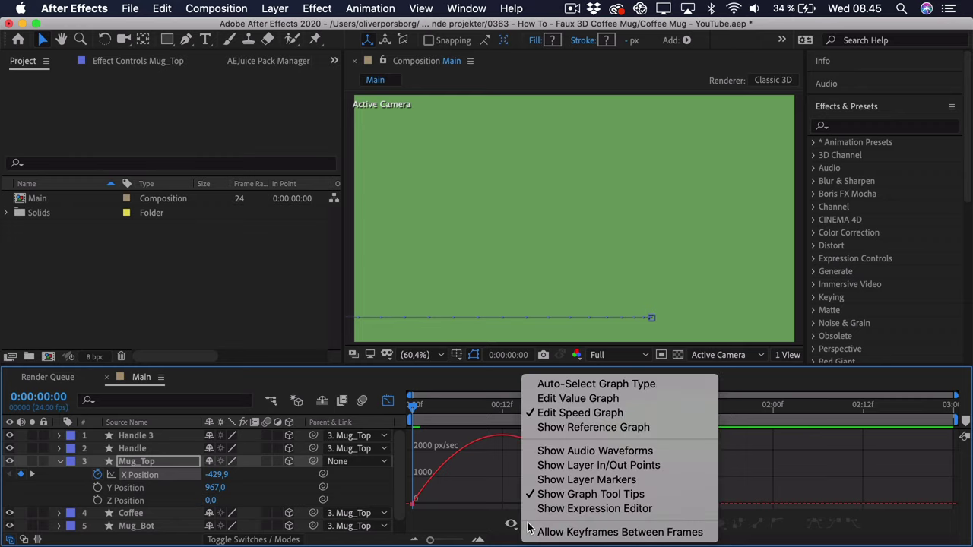
{"action": "left_click", "coordinate": [564, 406]}
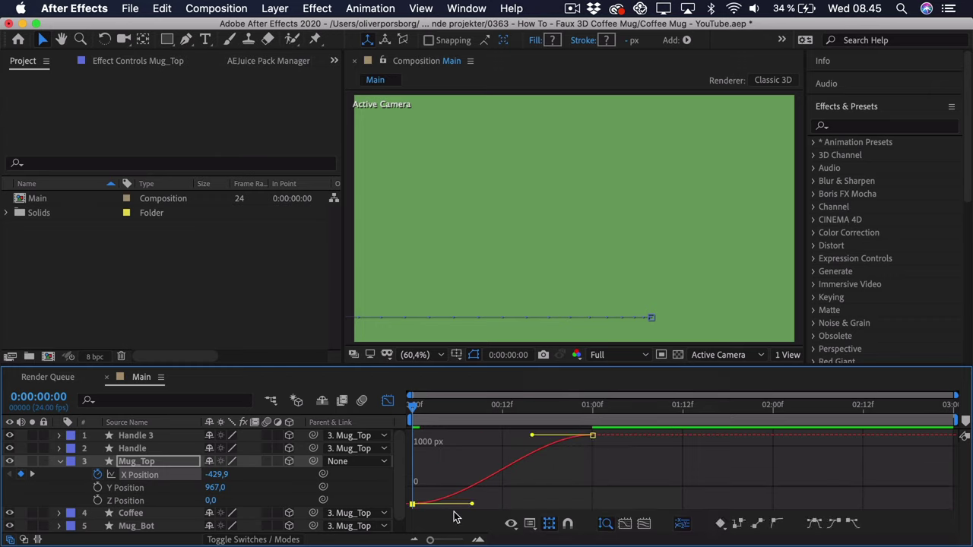
{"action": "left_click_drag", "start_coordinate": [472, 504], "coordinate": [453, 470]}
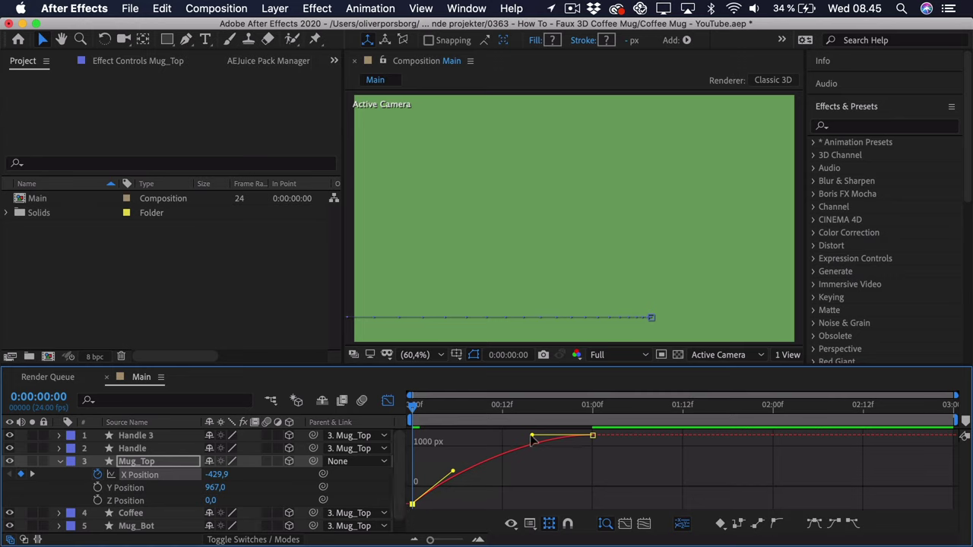
{"action": "left_click_drag", "start_coordinate": [532, 439], "coordinate": [489, 444]}
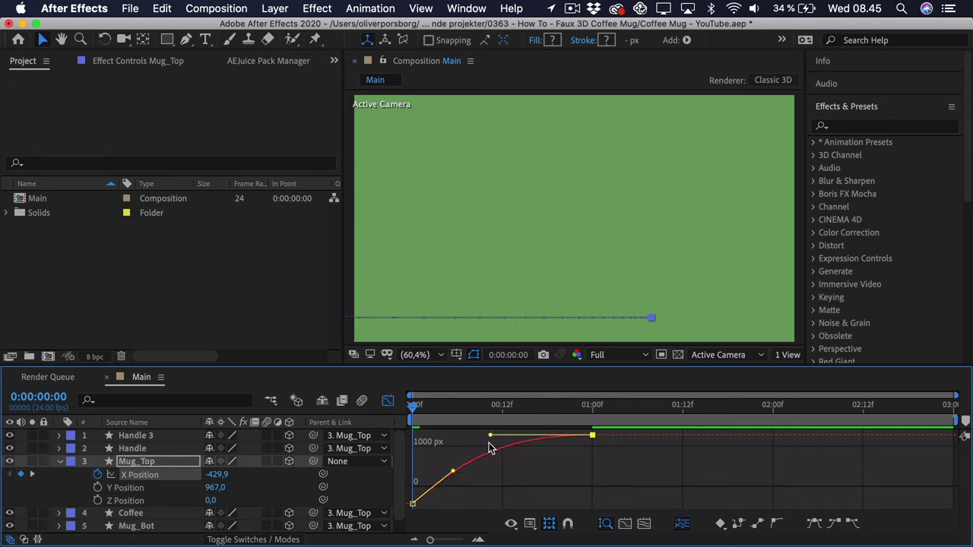
Play back the mug's slide-in from the composition start to check its easing against the handle rotation
{"action": "key", "text": "space"}
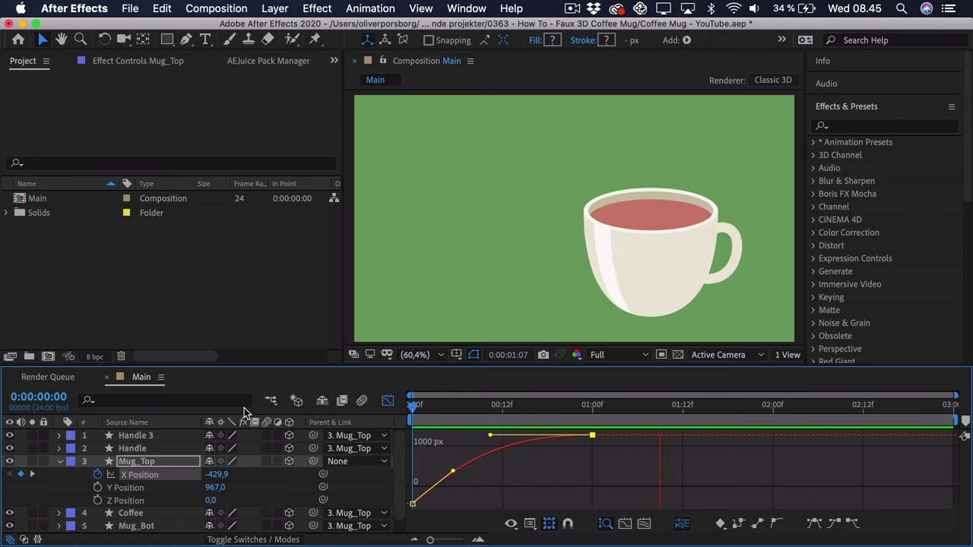
{"action": "key", "text": "space"}
{"action": "key", "text": "space"}
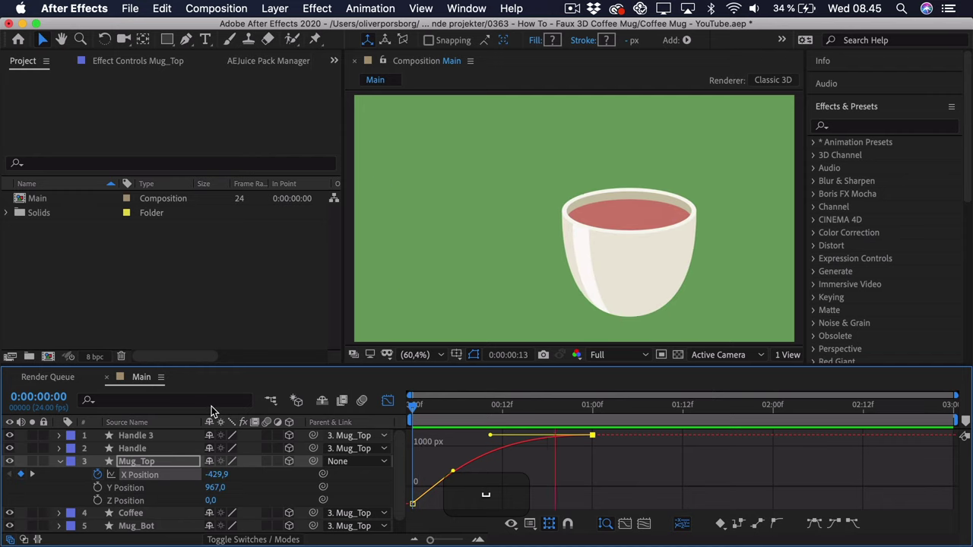
{"action": "key", "text": "space"}
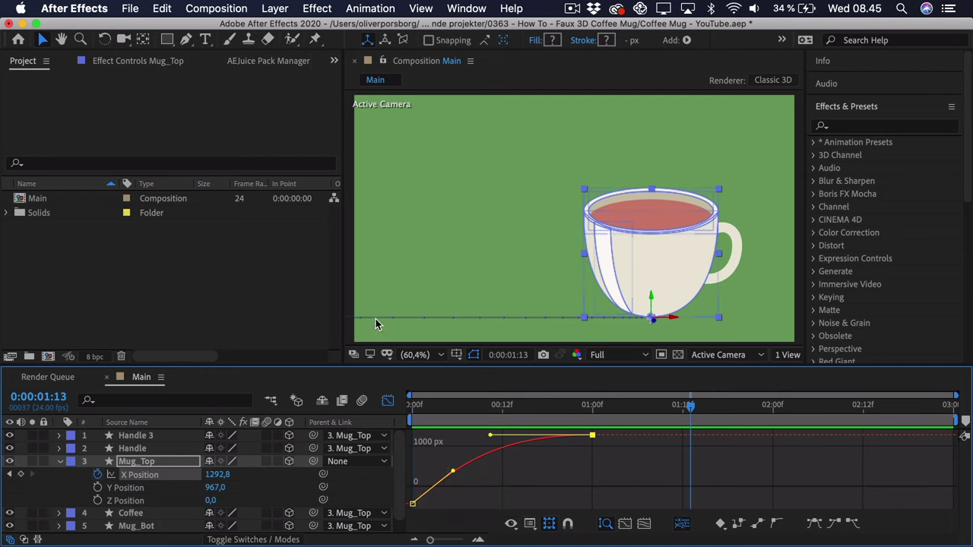
Move Mug_Top's last X Position keyframe earlier to about frame 18 and play back the slide-in from the start
{"action": "left_click", "coordinate": [388, 401]}
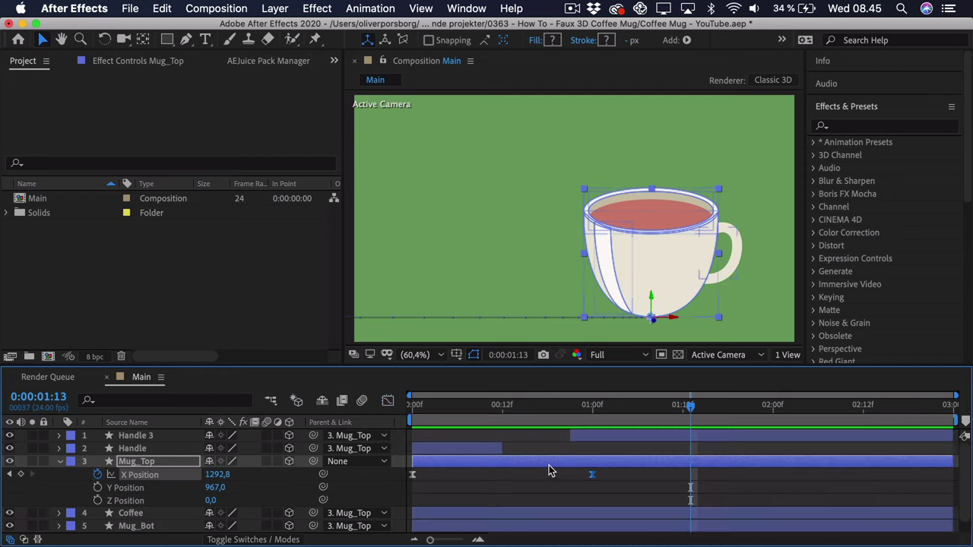
{"action": "left_click_drag", "start_coordinate": [588, 480], "coordinate": [547, 478]}
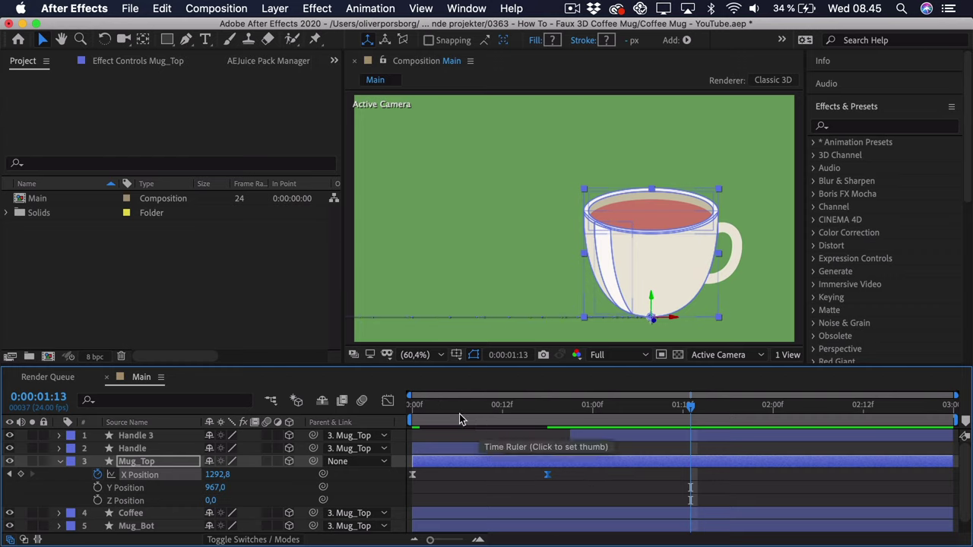
{"action": "left_click_drag", "start_coordinate": [459, 413], "coordinate": [277, 405]}
{"action": "key", "text": "space"}
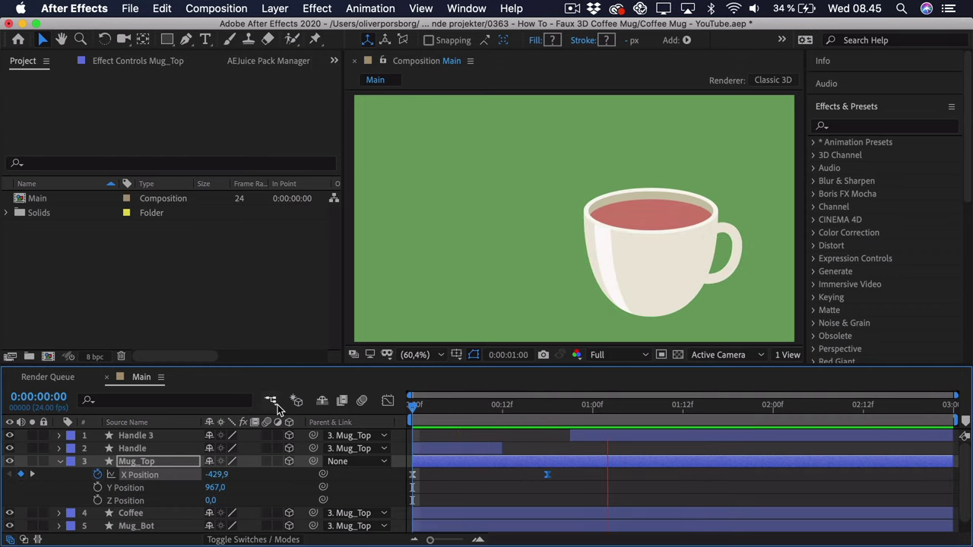
{"action": "key", "text": "space"}
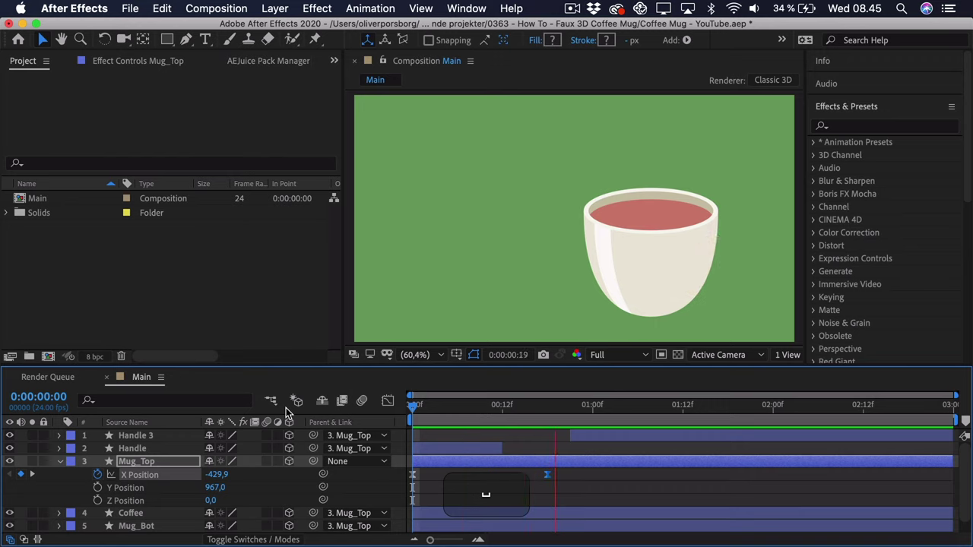
{"action": "key", "text": "space"}
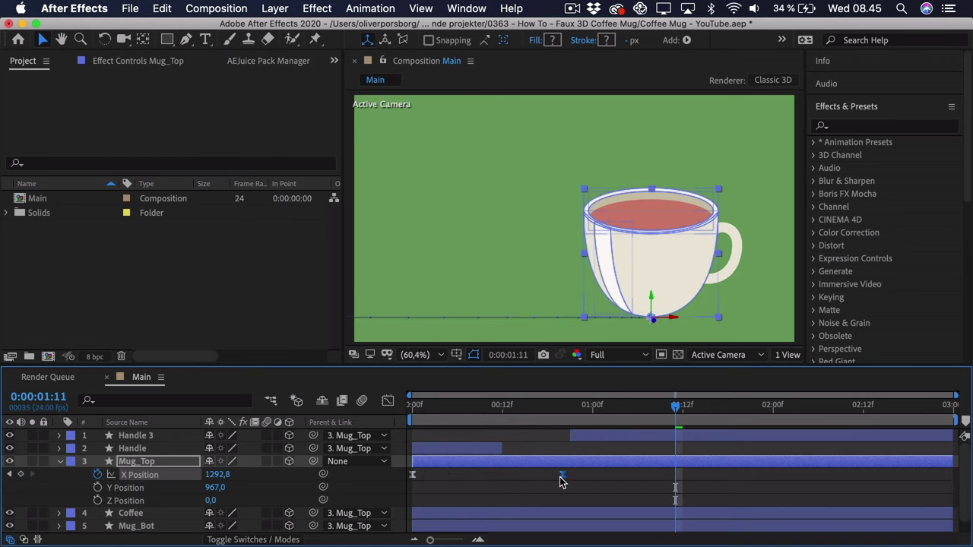
Shorten the easing handles of both X Position keyframes in Mug_Top's value graph for a more even slide-in
{"action": "left_click", "coordinate": [388, 400]}
{"action": "left_click", "coordinate": [490, 420]}
{"action": "key", "text": "Home"}
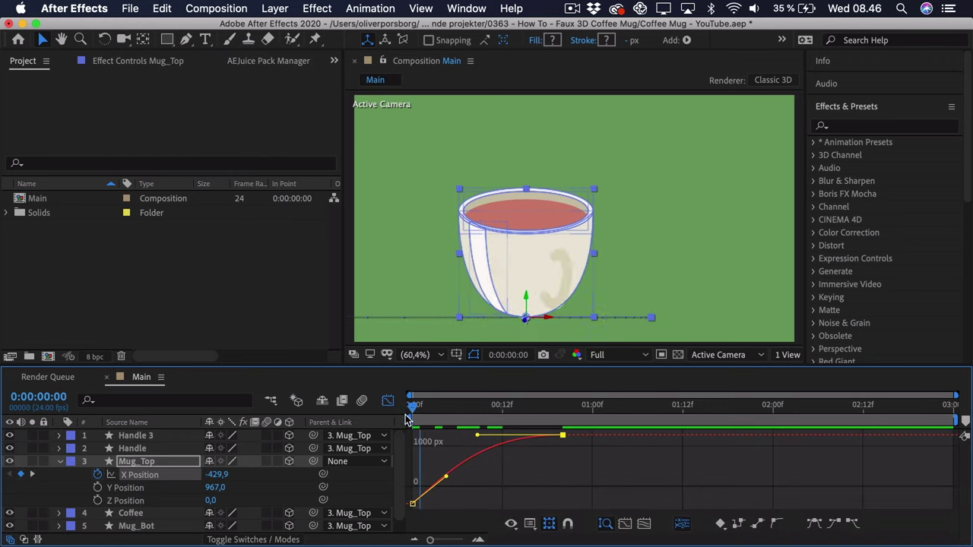
{"action": "left_click", "coordinate": [441, 484]}
{"action": "left_click_drag", "start_coordinate": [441, 484], "coordinate": [435, 490]}
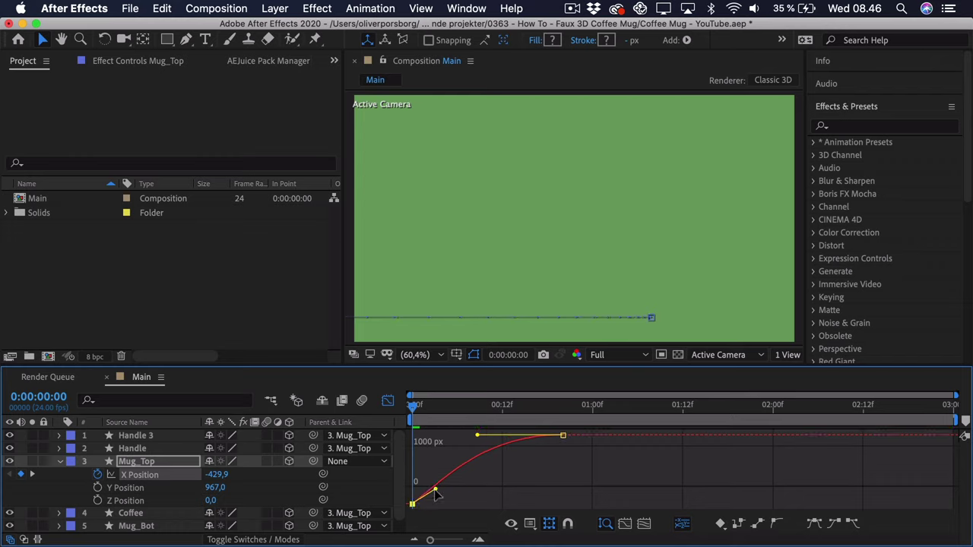
{"action": "mouse_move", "coordinate": [477, 435]}
{"action": "left_mouse_down"}
{"action": "mouse_move", "coordinate": [508, 439]}
{"action": "mouse_move", "coordinate": [493, 439]}
{"action": "left_mouse_up"}
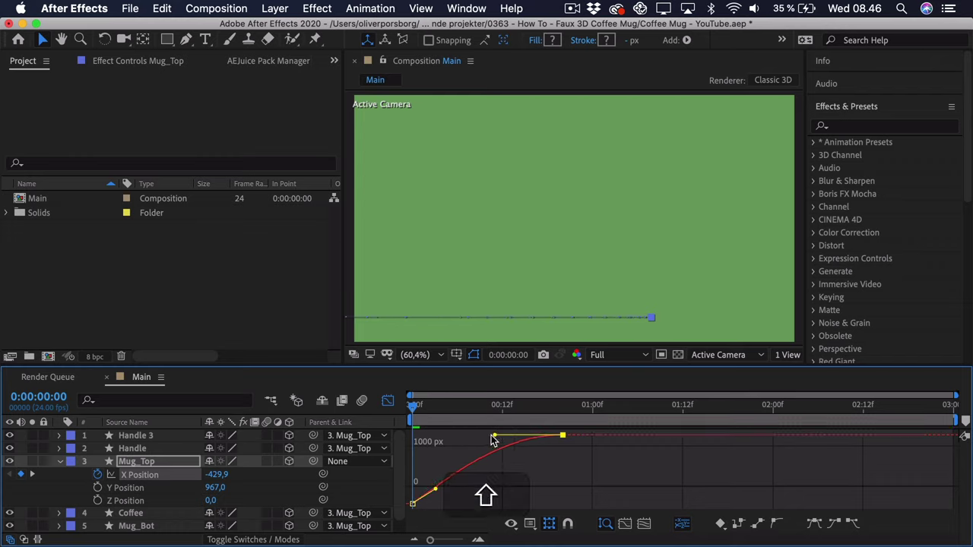
Play back the mug's slide-in from the composition start to check the softened easing curve
{"action": "key", "text": "space"}
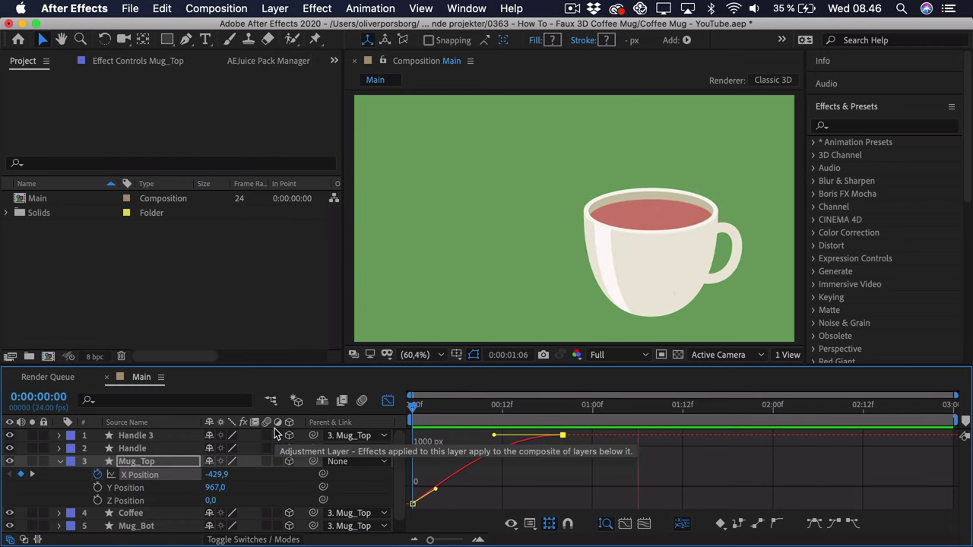
{"action": "key", "text": "space"}
{"action": "key", "text": "space"}
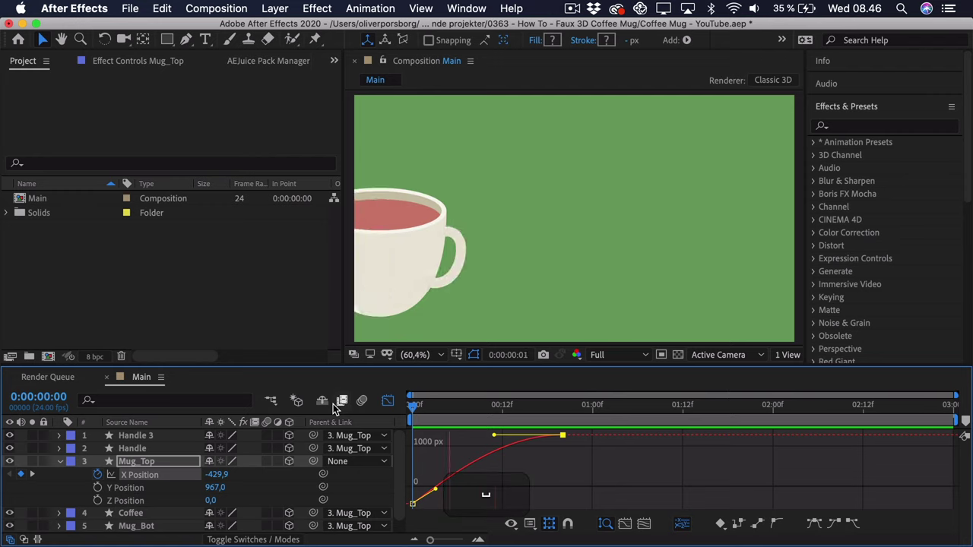
{"action": "key", "text": "space"}
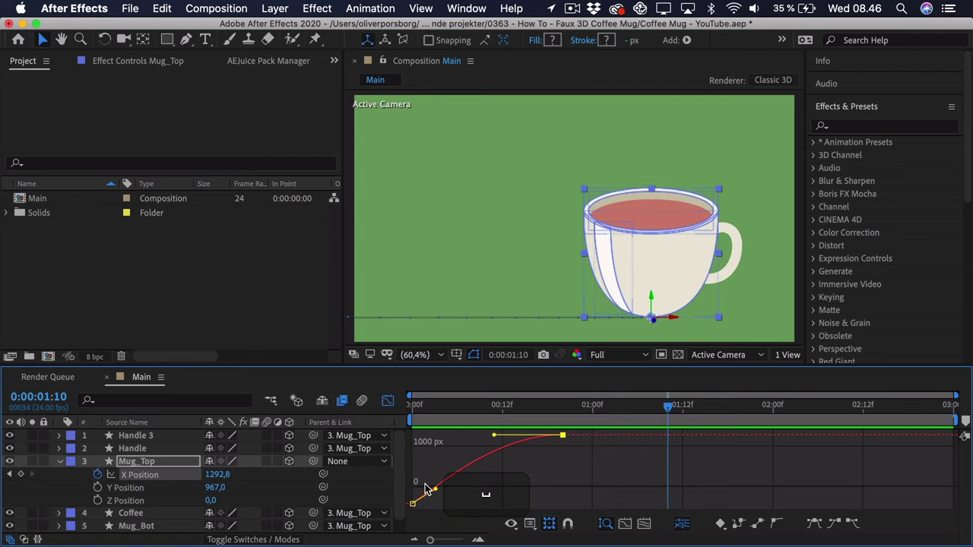
Steepen the start of Mug_Top's X Position curve and move its last keyframe to about frame 17
{"action": "left_click_drag", "start_coordinate": [435, 491], "coordinate": [430, 486]}
{"action": "left_click", "coordinate": [387, 400]}
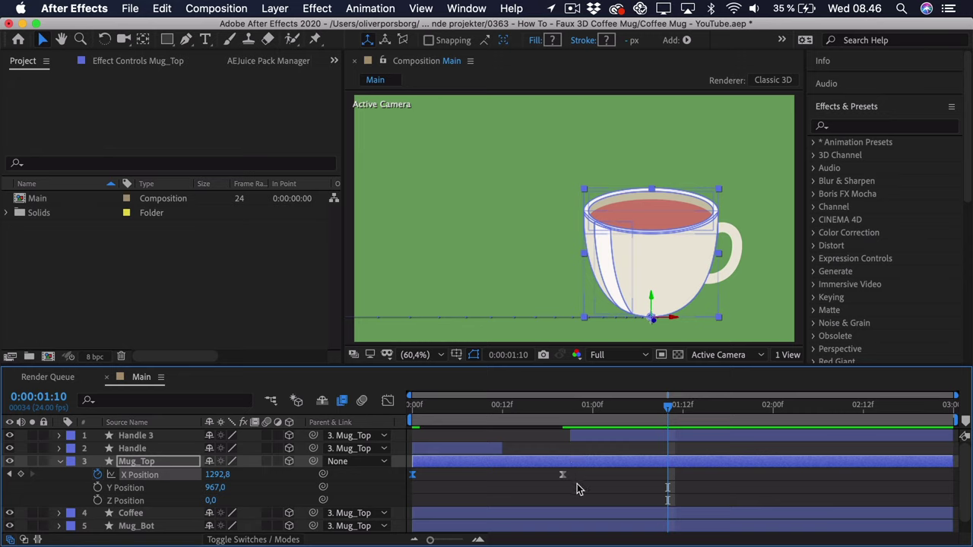
{"action": "mouse_move", "coordinate": [562, 476]}
{"action": "left_click_drag", "start_coordinate": [562, 477], "coordinate": [538, 477]}
{"action": "left_click", "coordinate": [472, 407]}
{"action": "key", "text": "space"}
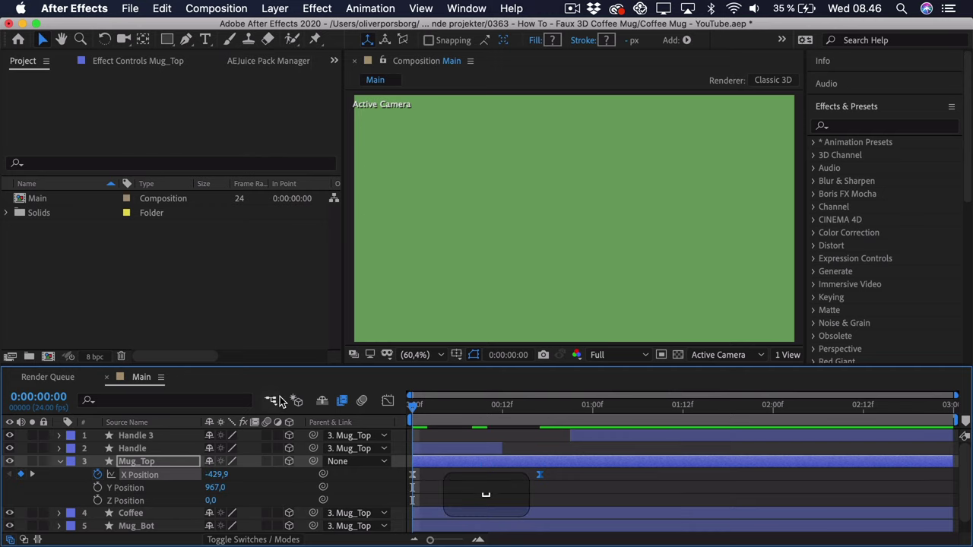
Shift the Handle, Handle 2 and Handle 3 layers together about three frames earlier in time
{"action": "key", "text": "space"}
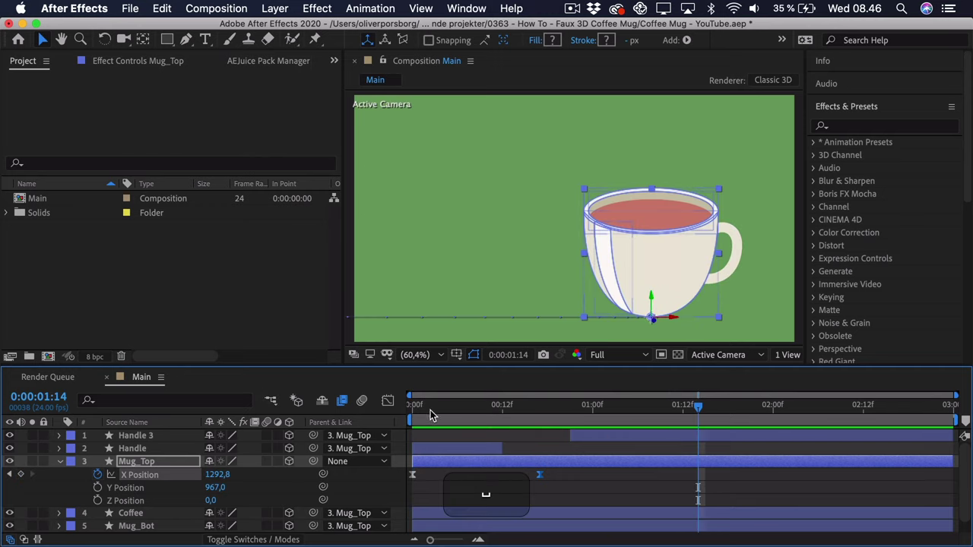
{"action": "left_click", "coordinate": [456, 450]}
{"action": "left_click", "coordinate": [127, 437], "text": "super"}
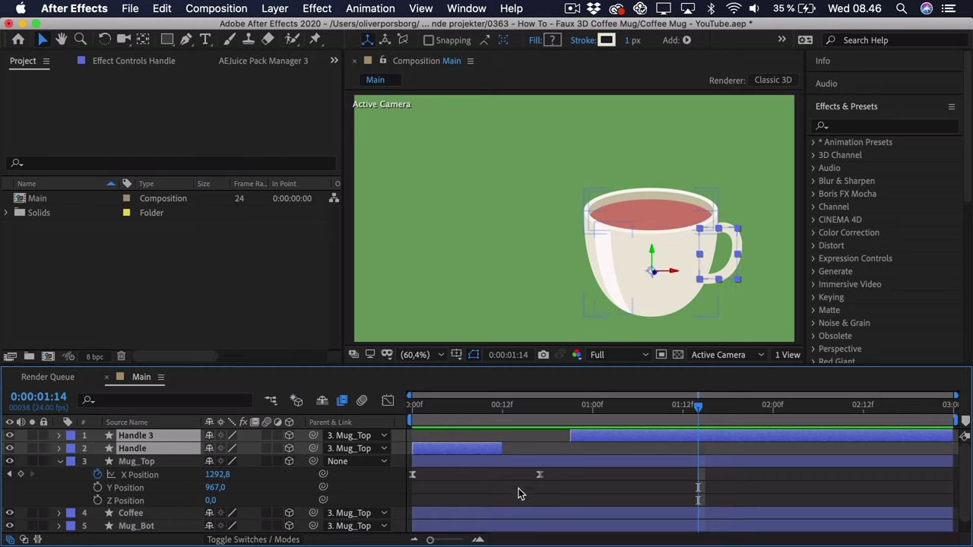
{"action": "scroll", "coordinate": [518, 490], "scroll_direction": "down", "scroll_amount": 1}
{"action": "scroll", "coordinate": [518, 488], "scroll_direction": "up", "scroll_amount": 1}
{"action": "scroll", "coordinate": [498, 467], "scroll_direction": "down", "scroll_amount": 1}
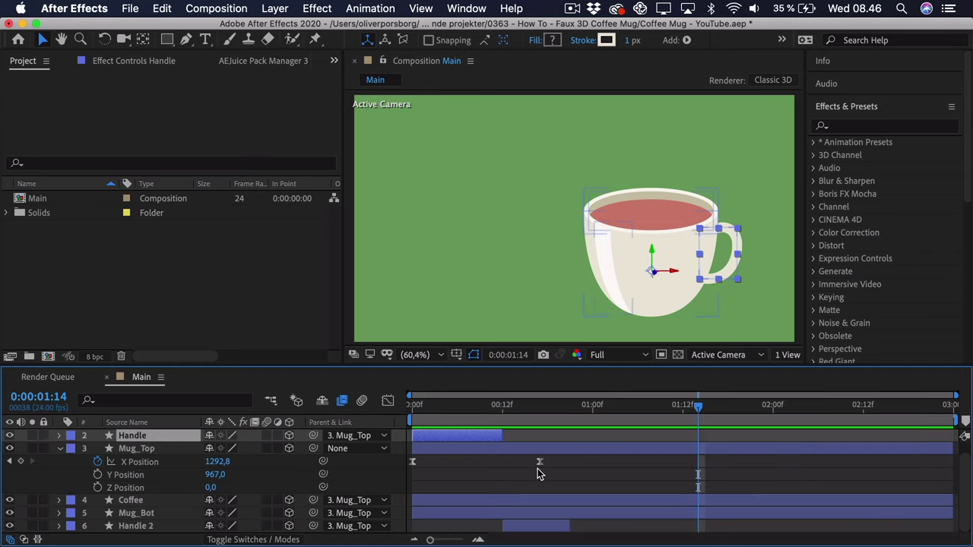
{"action": "left_click", "coordinate": [128, 526], "text": "super"}
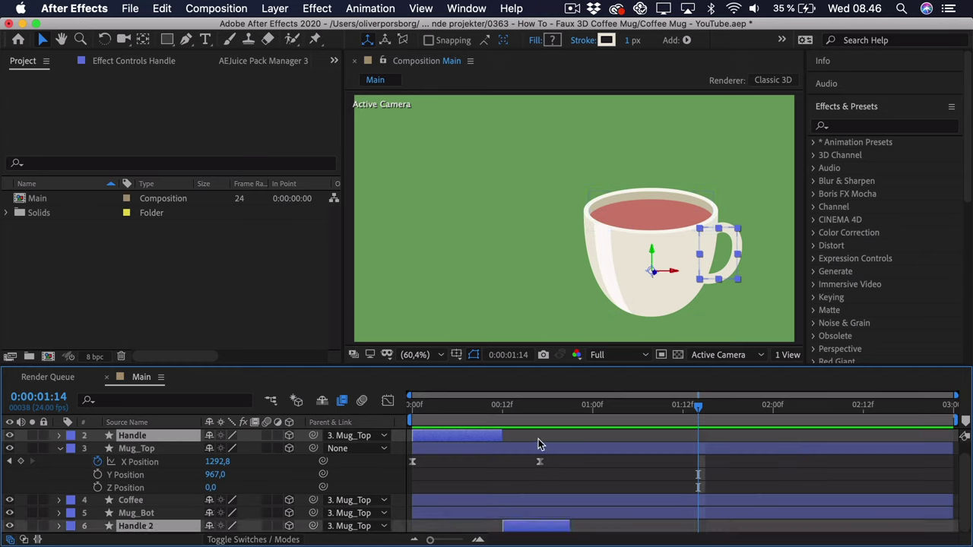
{"action": "left_click_drag", "start_coordinate": [468, 440], "coordinate": [450, 441]}
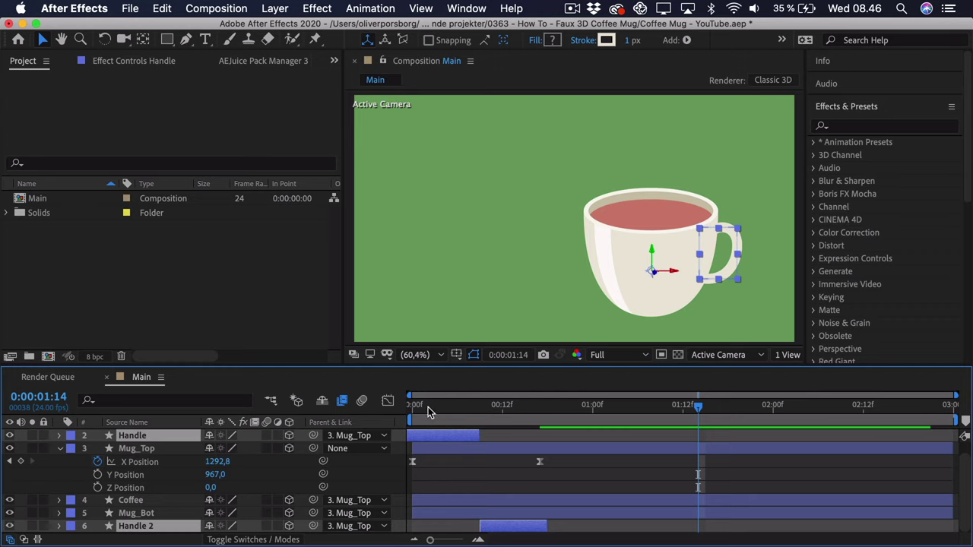
Play back the slide-in from the start and scrub between frames 12 and 19 to examine how the mug stops
{"action": "left_click_drag", "start_coordinate": [428, 407], "coordinate": [412, 407]}
{"action": "key", "text": "space"}
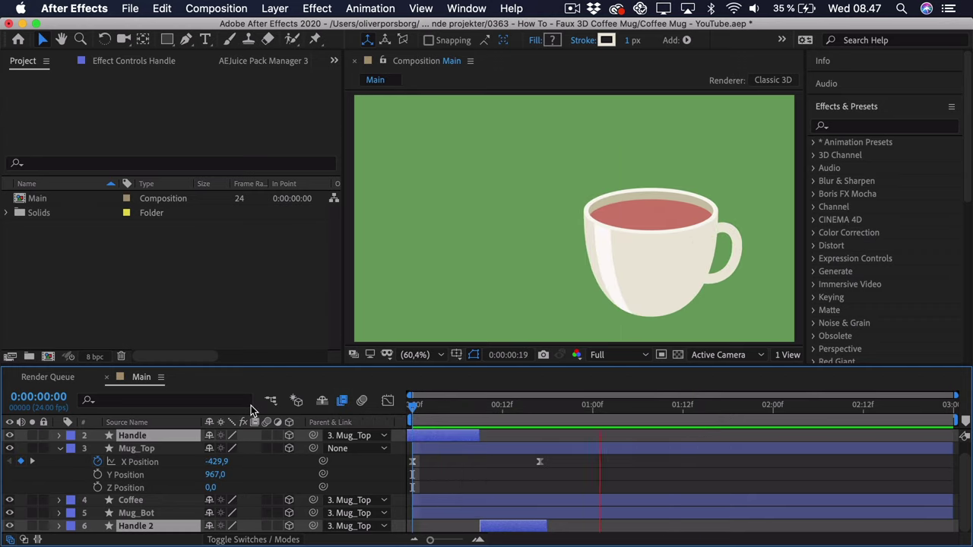
{"action": "key", "text": "space"}
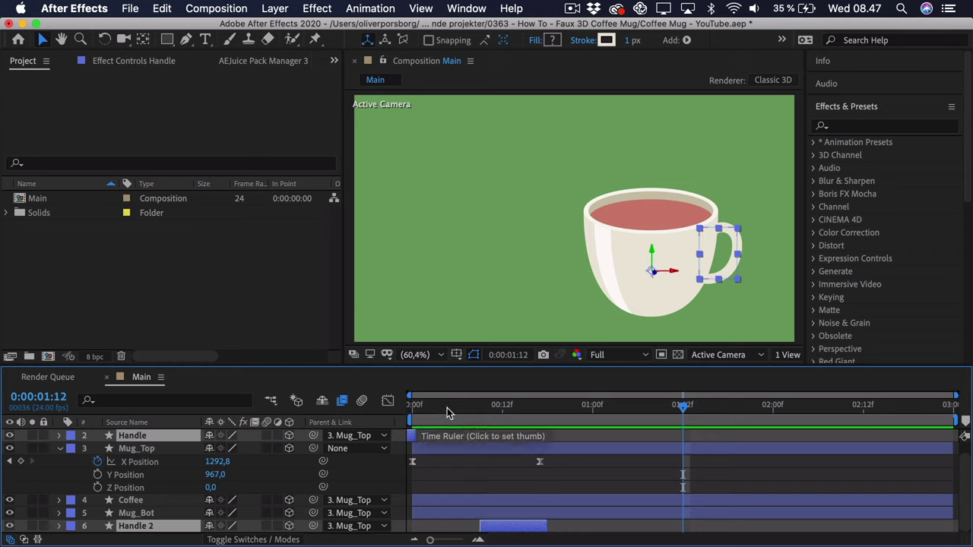
{"action": "left_click", "coordinate": [412, 409]}
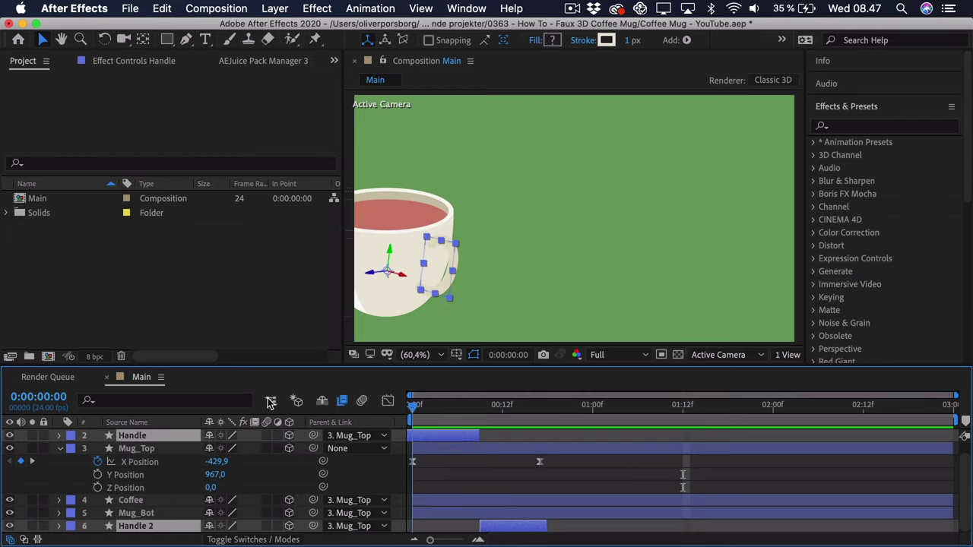
{"action": "left_click", "coordinate": [452, 475]}
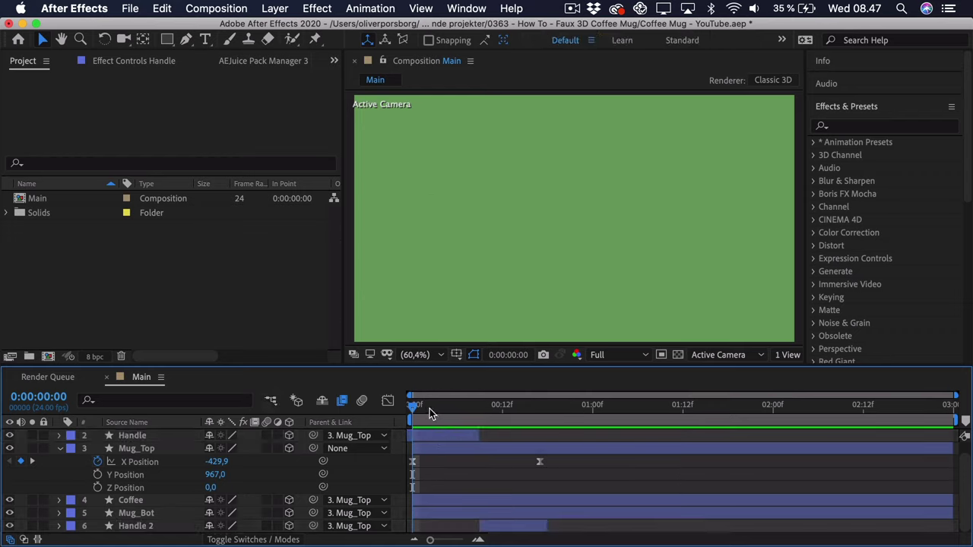
{"action": "left_click", "coordinate": [136, 450]}
{"action": "left_click_drag", "start_coordinate": [475, 417], "coordinate": [555, 418]}
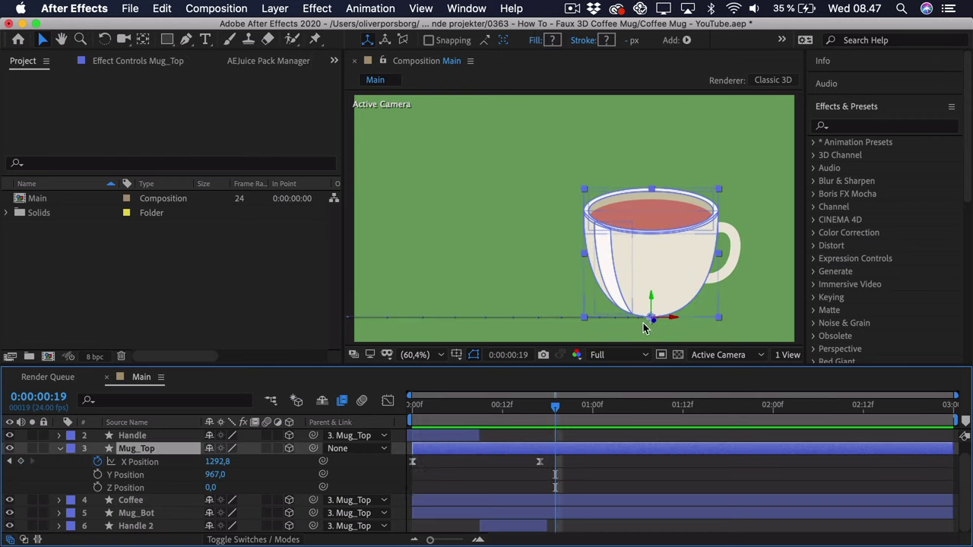
{"action": "left_click_drag", "start_coordinate": [533, 416], "coordinate": [505, 410]}
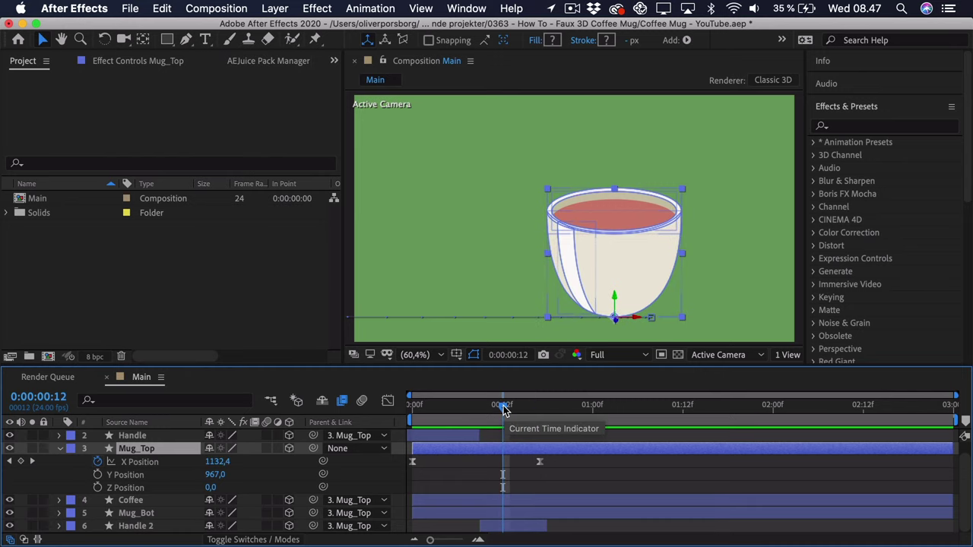
{"action": "left_click_drag", "start_coordinate": [502, 409], "coordinate": [541, 410]}
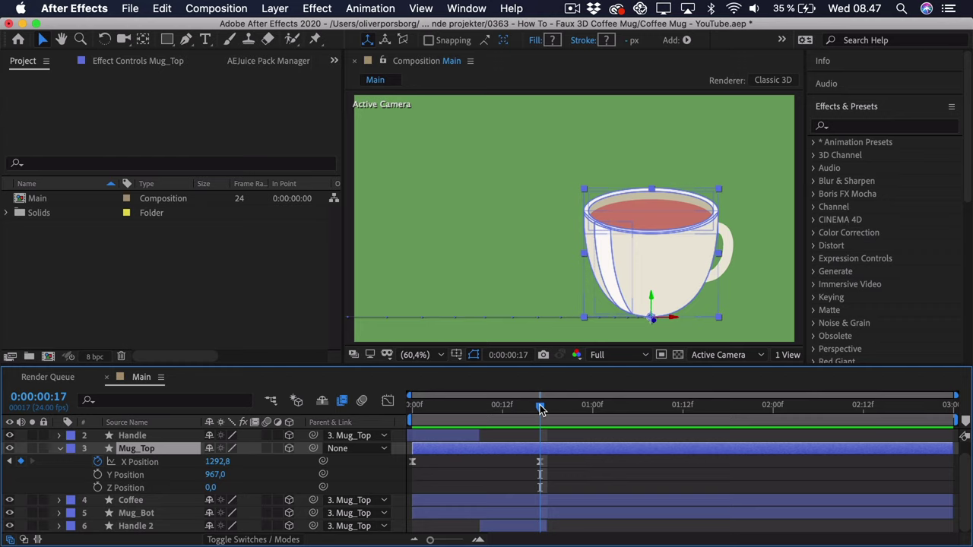
Set a first Z Rotation keyframe of 0° on Mug_Top at frame 13
{"action": "left_click_drag", "start_coordinate": [540, 409], "coordinate": [509, 416]}
{"action": "left_click_drag", "start_coordinate": [540, 474], "coordinate": [510, 474]}
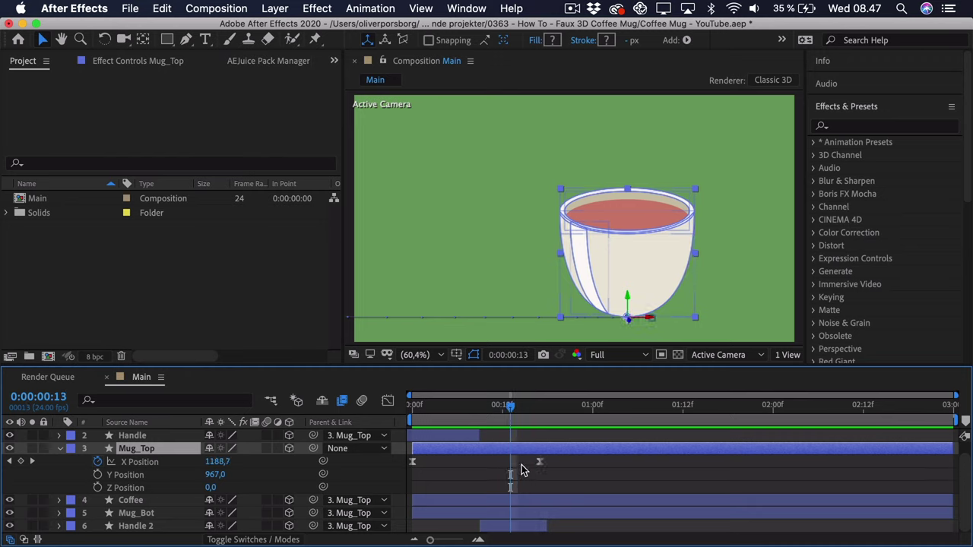
{"action": "key", "text": "r"}
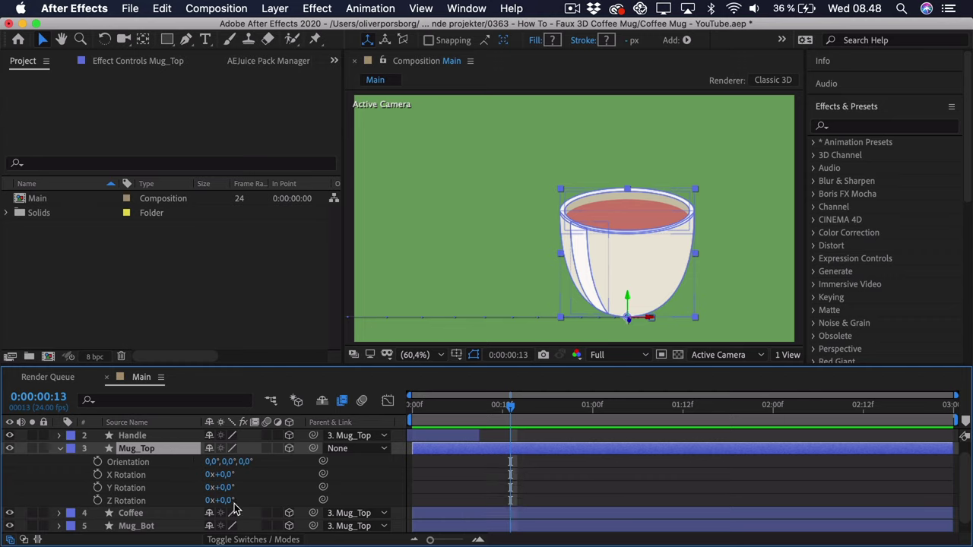
{"action": "left_click_drag", "start_coordinate": [222, 501], "coordinate": [243, 500]}
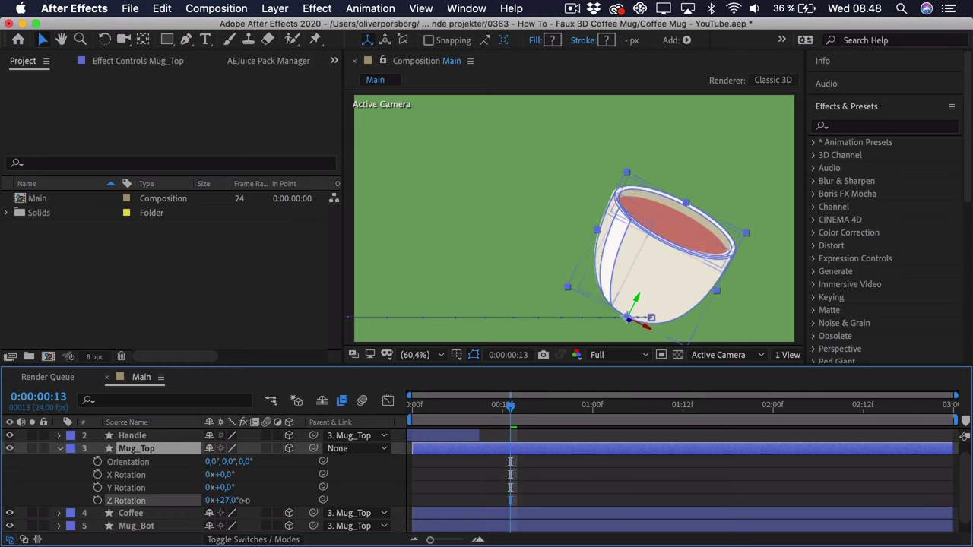
{"action": "key", "text": "cmd+z"}
{"action": "left_click", "coordinate": [97, 500]}
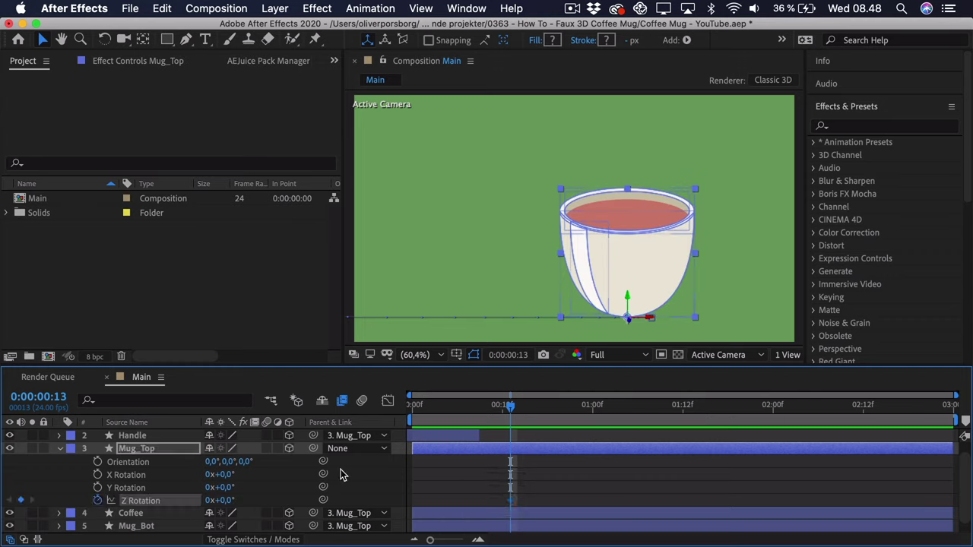
Tilt Mug_Top forward with a Z Rotation keyframe of 3° at frame 17, on its last X Position keyframe
{"action": "key", "text": "u"}
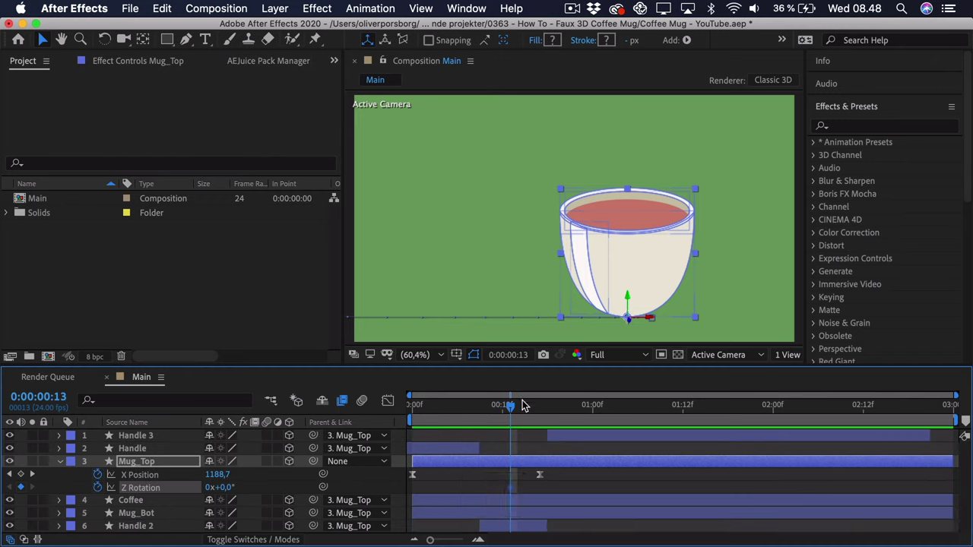
{"action": "left_click_drag", "start_coordinate": [514, 411], "coordinate": [543, 407]}
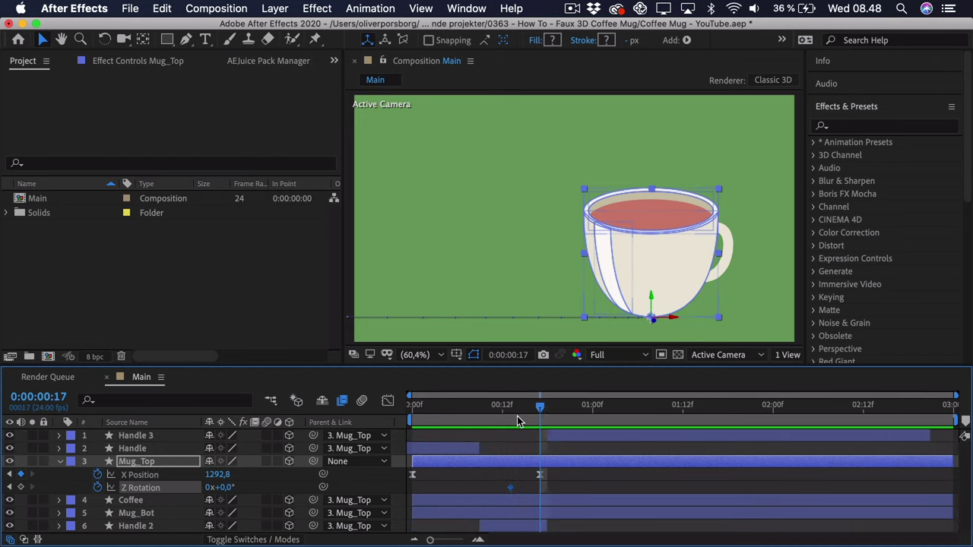
{"action": "left_click_drag", "start_coordinate": [222, 487], "coordinate": [231, 487]}
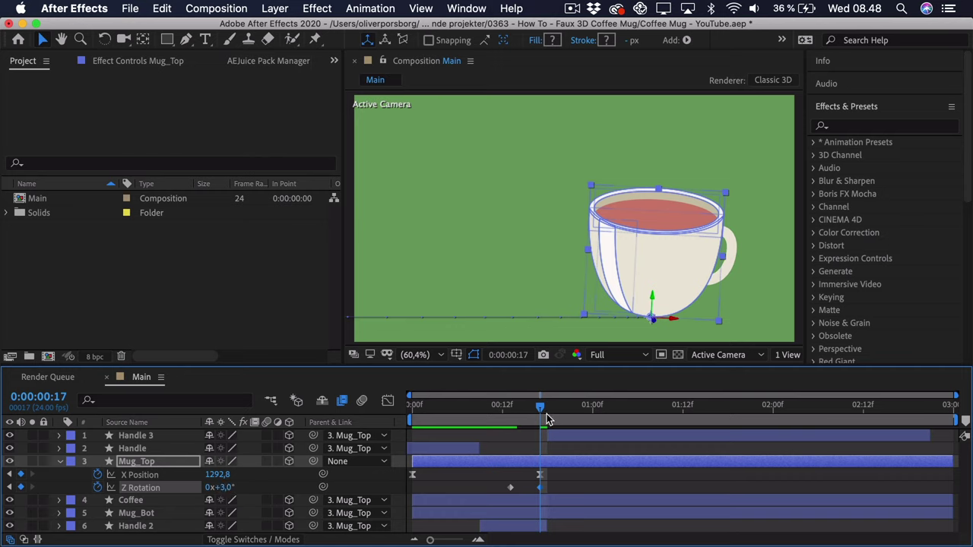
Tilt Mug_Top back with a Z Rotation keyframe of -1,8° at frame 22
{"action": "left_click_drag", "start_coordinate": [541, 407], "coordinate": [577, 411]}
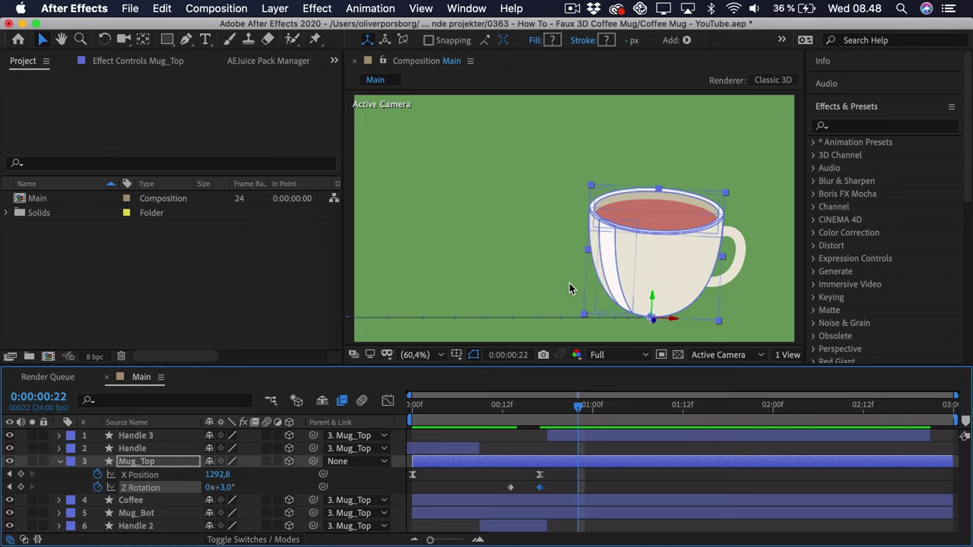
{"action": "left_click", "coordinate": [238, 488]}
{"action": "type", "text": "-1,8"}
{"action": "key", "text": "Return"}
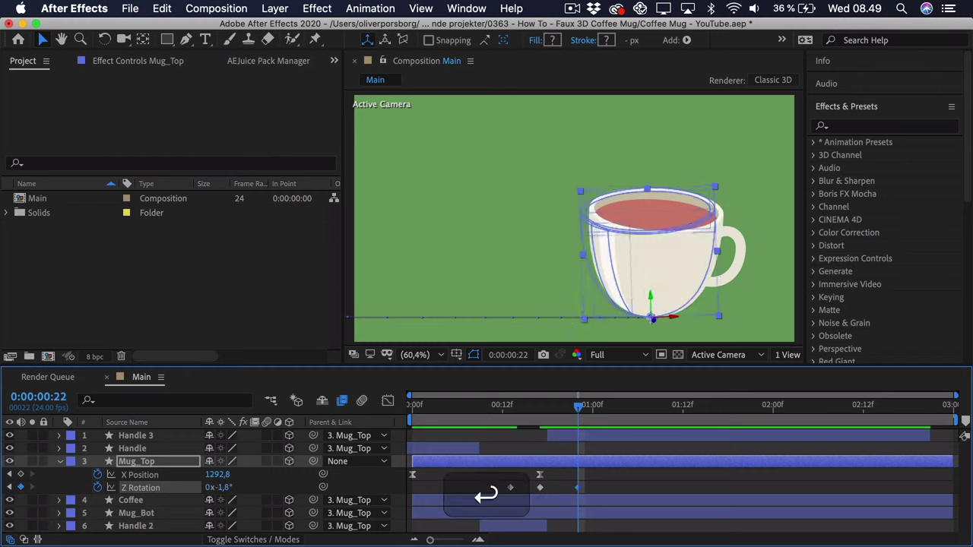
Add a small Z Rotation overshoot keyframe of 0,2° on Mug_Top at 0:00:01:02
{"action": "left_click_drag", "start_coordinate": [582, 408], "coordinate": [616, 410]}
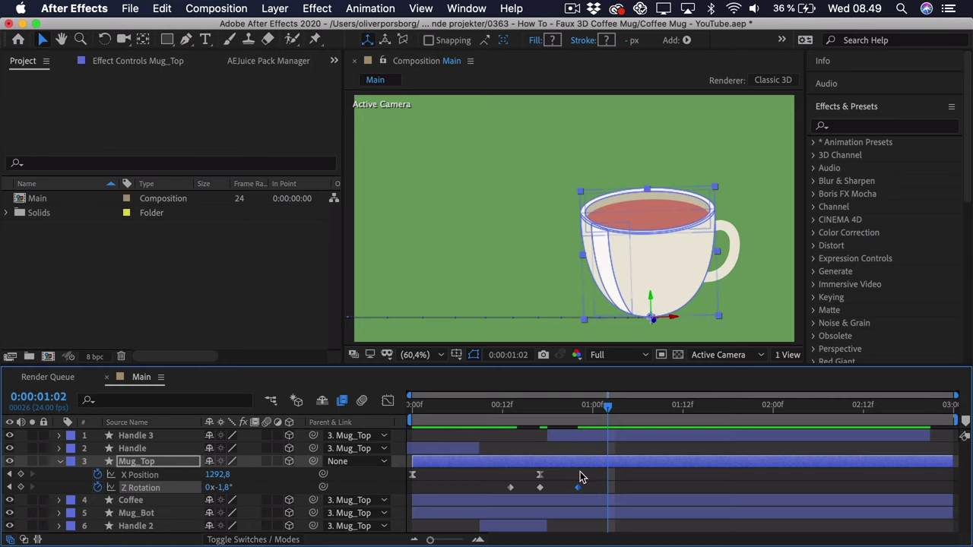
{"action": "left_click", "coordinate": [228, 493]}
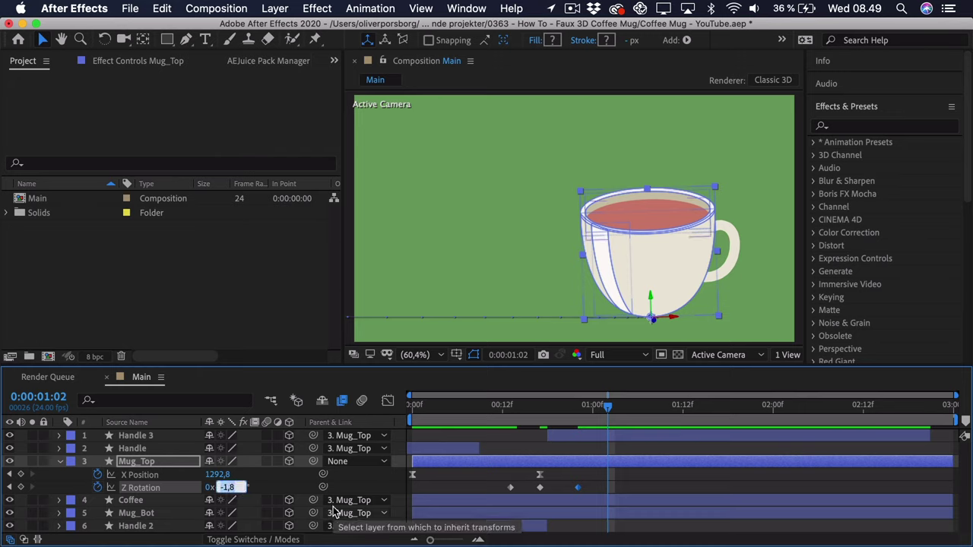
{"action": "type", "text": "0,2"}
{"action": "key", "text": "Return"}
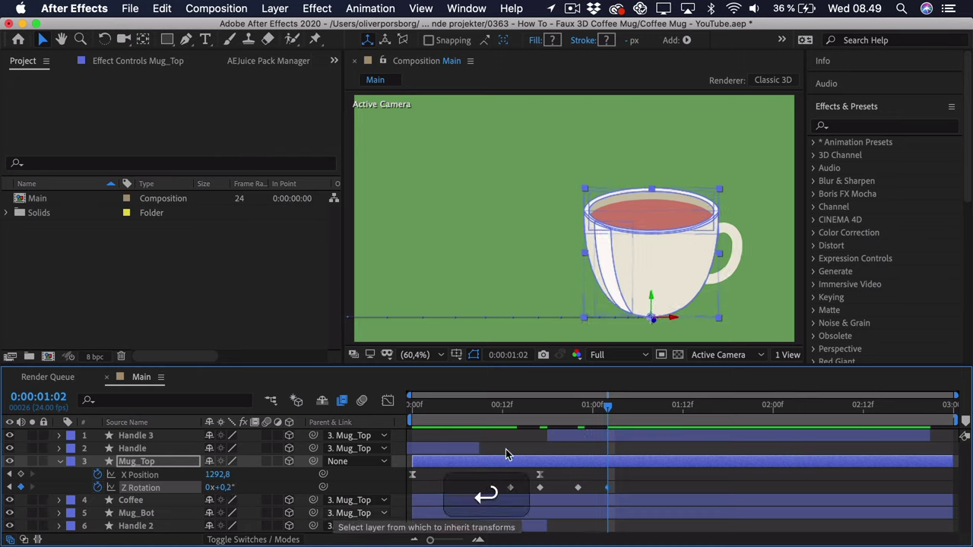
Settle Mug_Top upright with a Z Rotation keyframe of 0° at 0:00:01:05
{"action": "left_click_drag", "start_coordinate": [608, 408], "coordinate": [630, 408]}
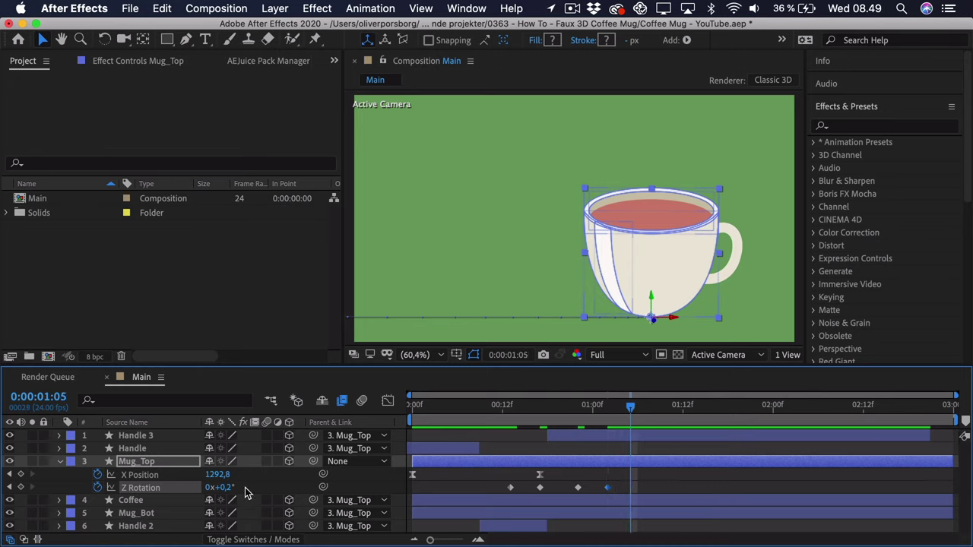
{"action": "left_click", "coordinate": [226, 490]}
{"action": "type", "text": "0"}
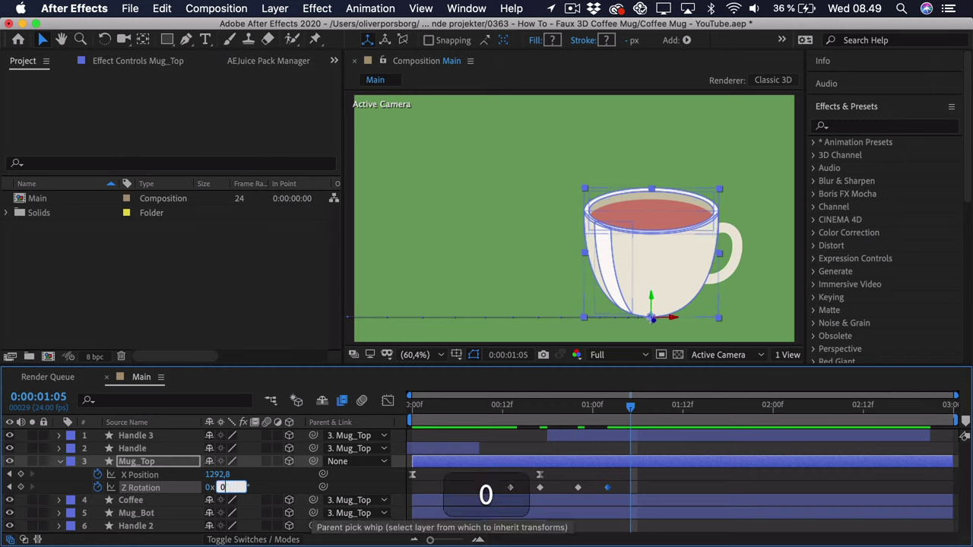
{"action": "key", "text": "Return"}
Apply Easy Ease to all of Mug_Top's Z Rotation keyframes and show their curve in the Graph Editor
{"action": "left_click_drag", "start_coordinate": [651, 484], "coordinate": [489, 497]}
{"action": "key", "text": "F9"}
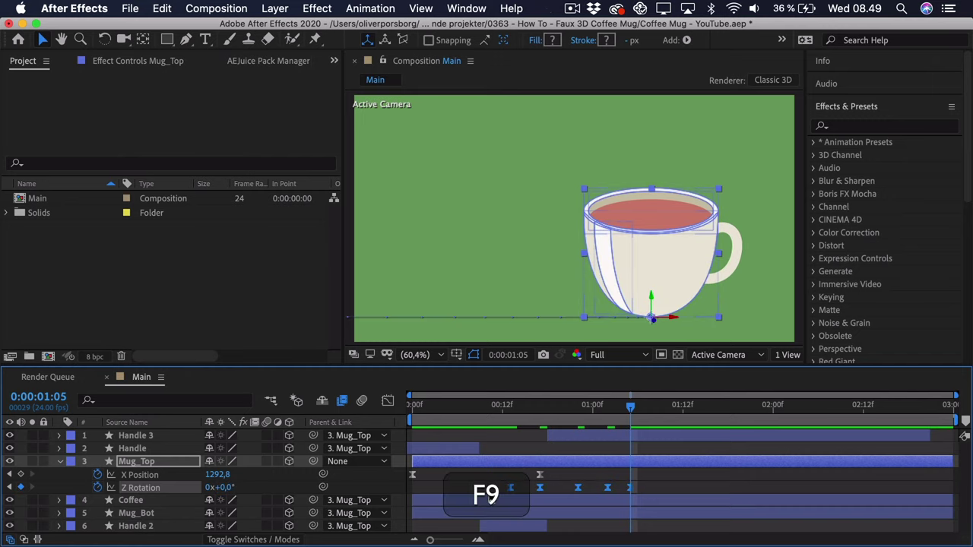
{"action": "left_click", "coordinate": [387, 401]}
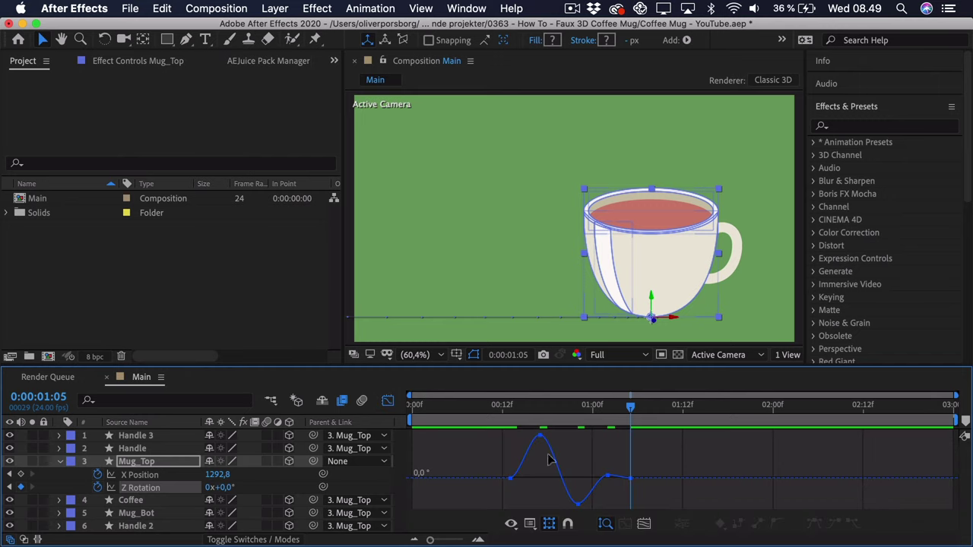
{"action": "mouse_move", "coordinate": [508, 481]}
{"action": "mouse_move", "coordinate": [630, 481]}
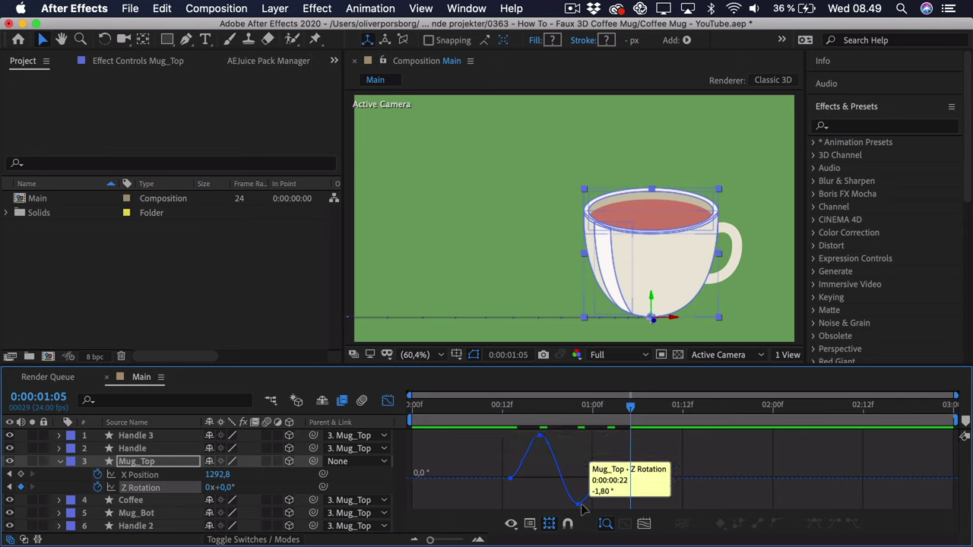
Reduce the backward tilt at frame 22 in Mug_Top's Z Rotation curve and lengthen the keyframes' easing handles
{"action": "left_click_drag", "start_coordinate": [577, 504], "coordinate": [580, 500]}
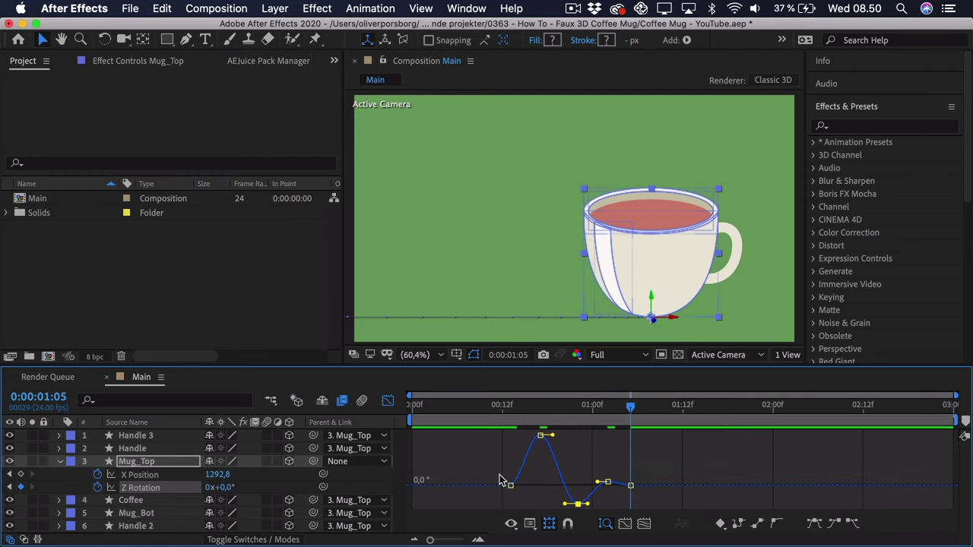
{"action": "left_click", "coordinate": [539, 436], "text": "shift"}
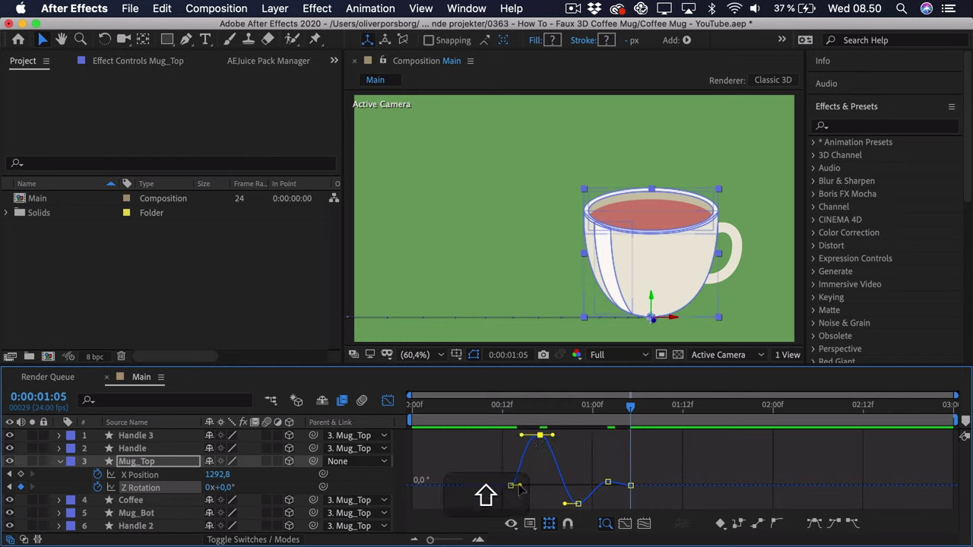
{"action": "left_click_drag", "start_coordinate": [519, 486], "coordinate": [524, 486]}
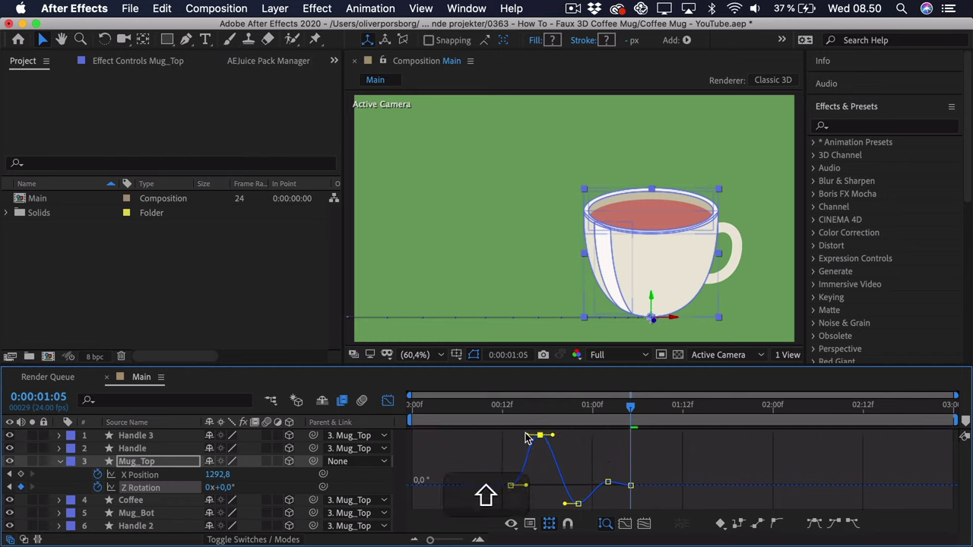
{"action": "left_click_drag", "start_coordinate": [525, 437], "coordinate": [559, 436]}
{"action": "left_click_drag", "start_coordinate": [587, 504], "coordinate": [593, 483]}
{"action": "left_click", "coordinate": [605, 482]}
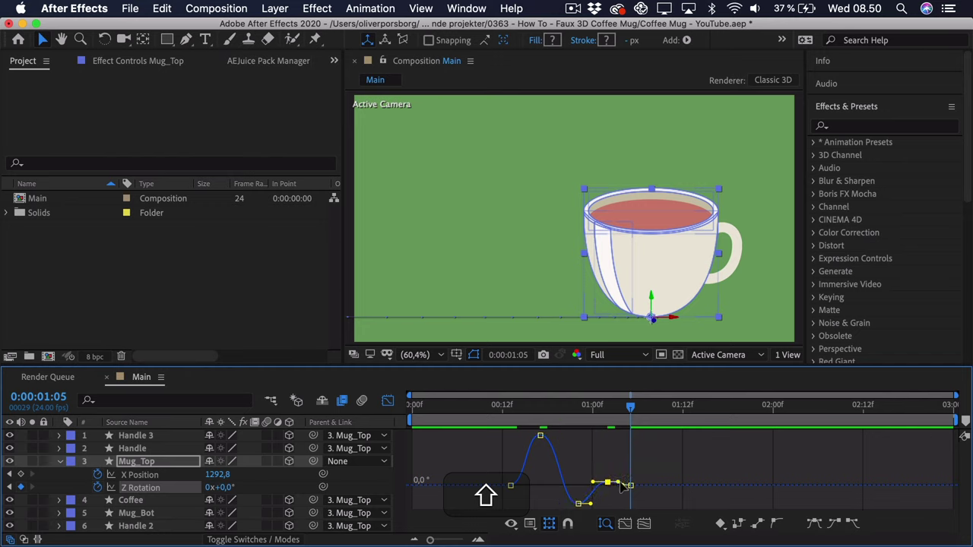
{"action": "left_click", "coordinate": [626, 487]}
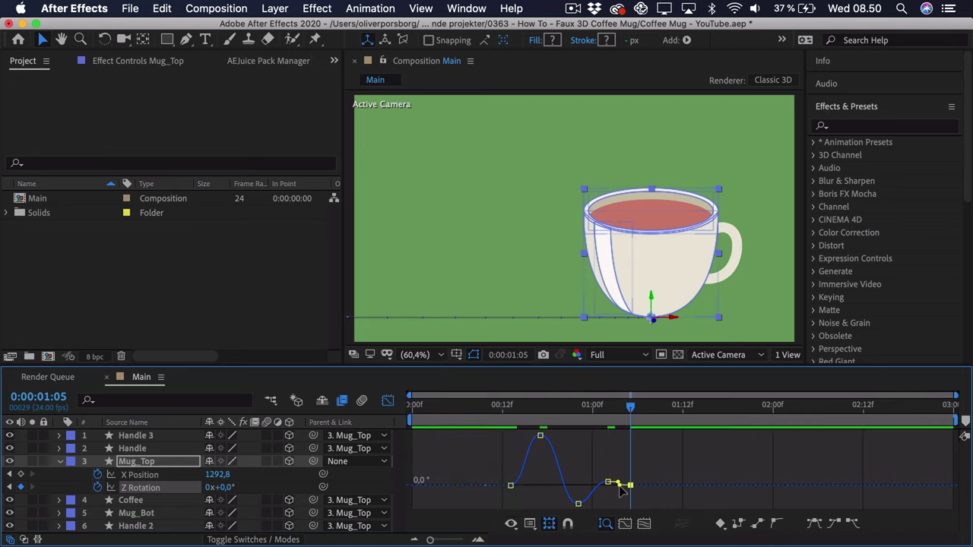
{"action": "left_click", "coordinate": [500, 411]}
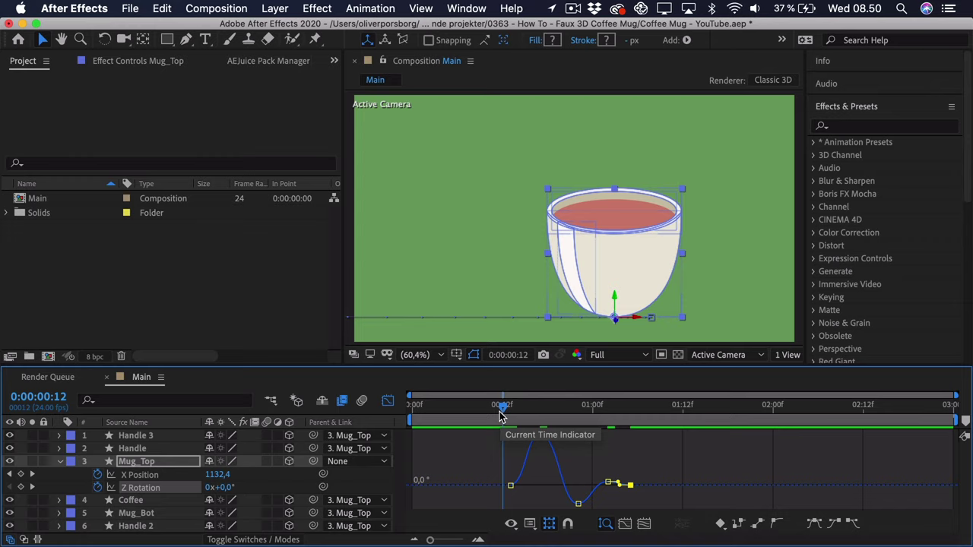
Preview the mug's slide-in and Z Rotation wobble from the start and again from around the tilt
{"action": "key", "text": "space"}
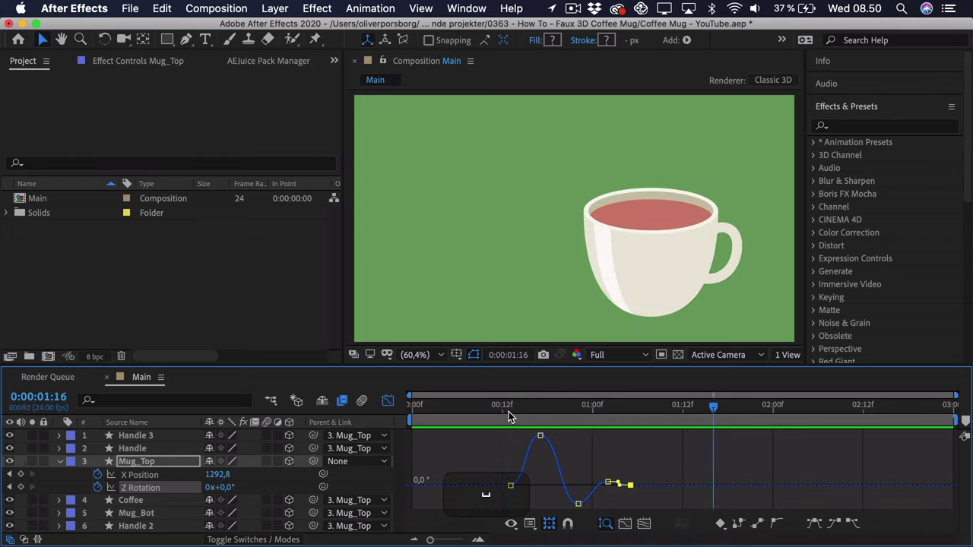
{"action": "key", "text": "Home"}
{"action": "key", "text": "space"}
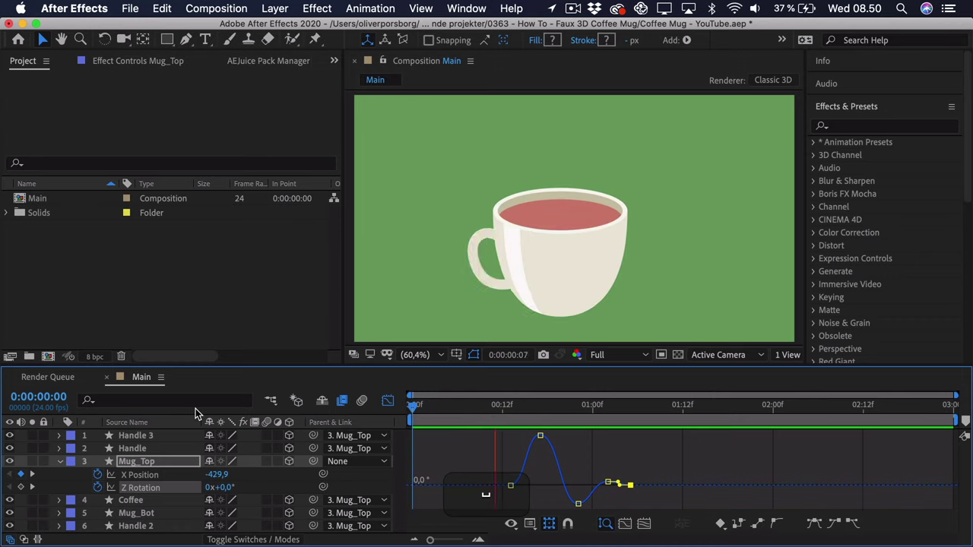
{"action": "key", "text": "space"}
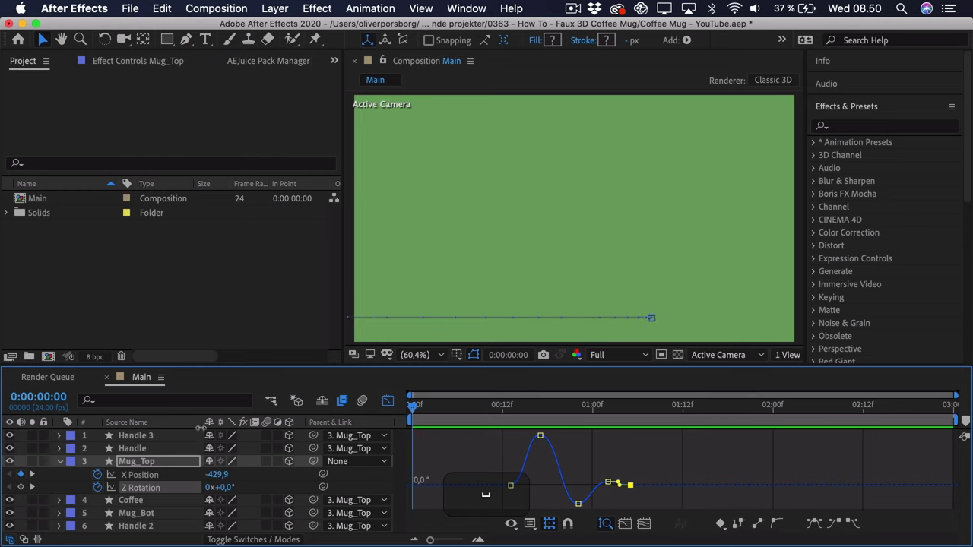
{"action": "key", "text": "space"}
{"action": "key", "text": "space"}
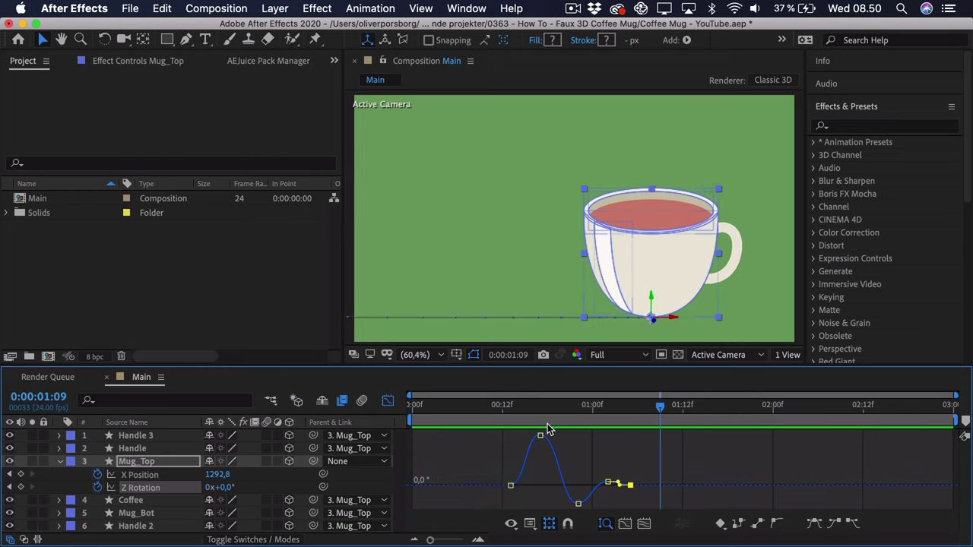
{"action": "left_click", "coordinate": [486, 407]}
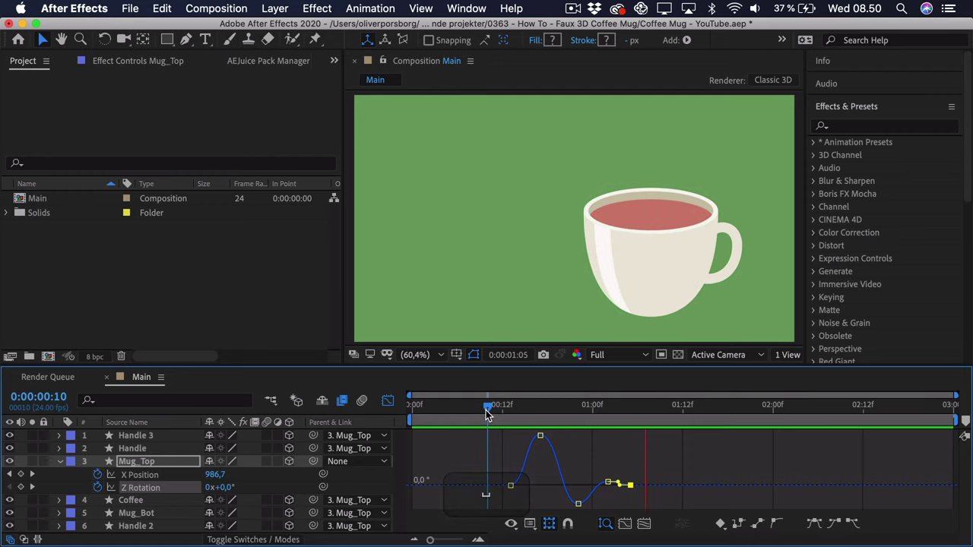
{"action": "key", "text": "space"}
{"action": "key", "text": "space"}
Retime Mug_Top's Z Rotation wobble to start at frame 12, with its last three keyframes spread to 0:00:00:23, 0:00:01:04 and 0:00:01:08
{"action": "key", "text": "shift+F3"}
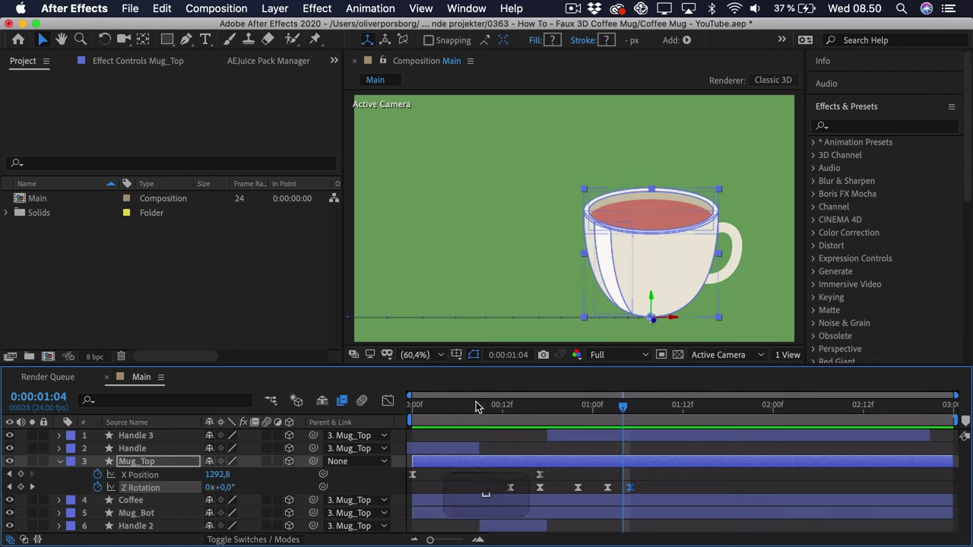
{"action": "left_click_drag", "start_coordinate": [658, 479], "coordinate": [505, 492]}
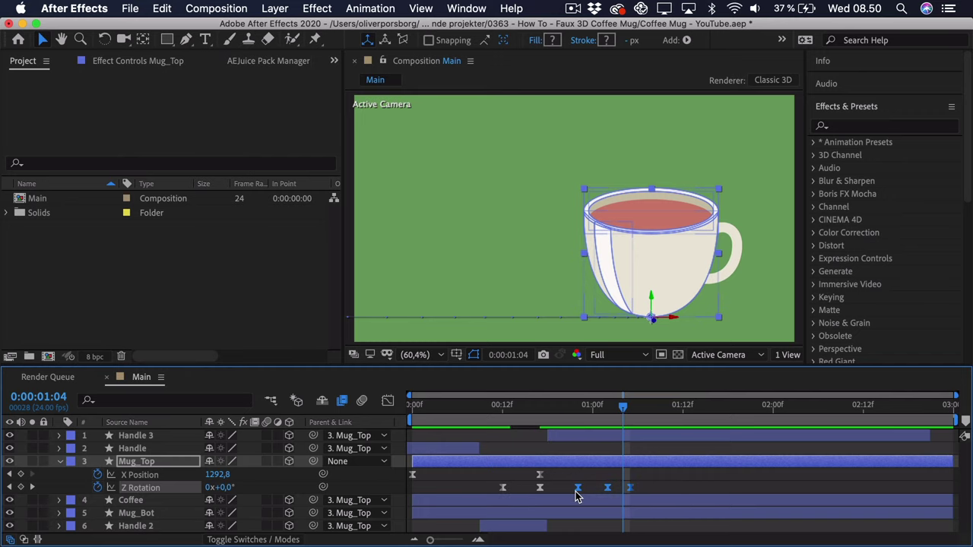
{"action": "left_click_drag", "start_coordinate": [575, 496], "coordinate": [651, 488]}
Preview the retimed wobble, including a full playback from the start of the composition
{"action": "left_click", "coordinate": [467, 409]}
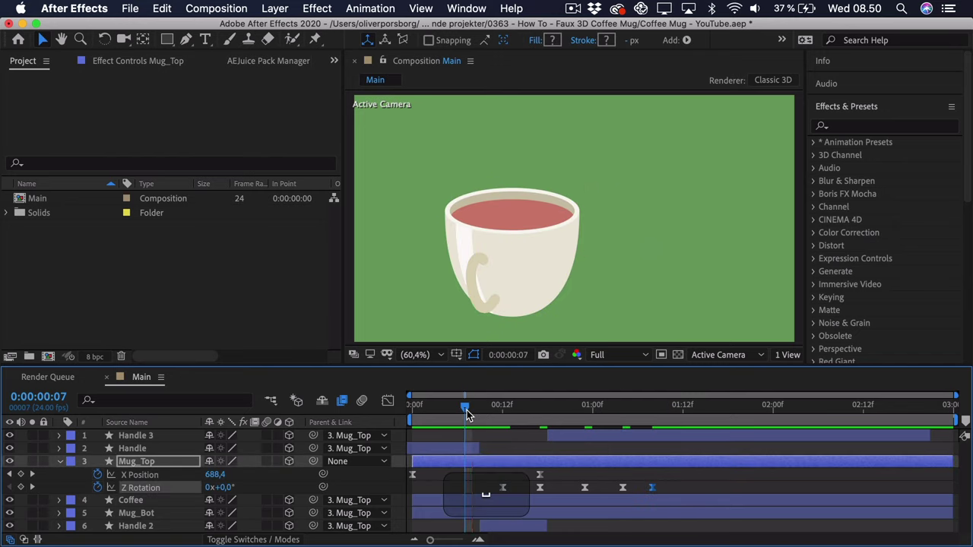
{"action": "key", "text": "space"}
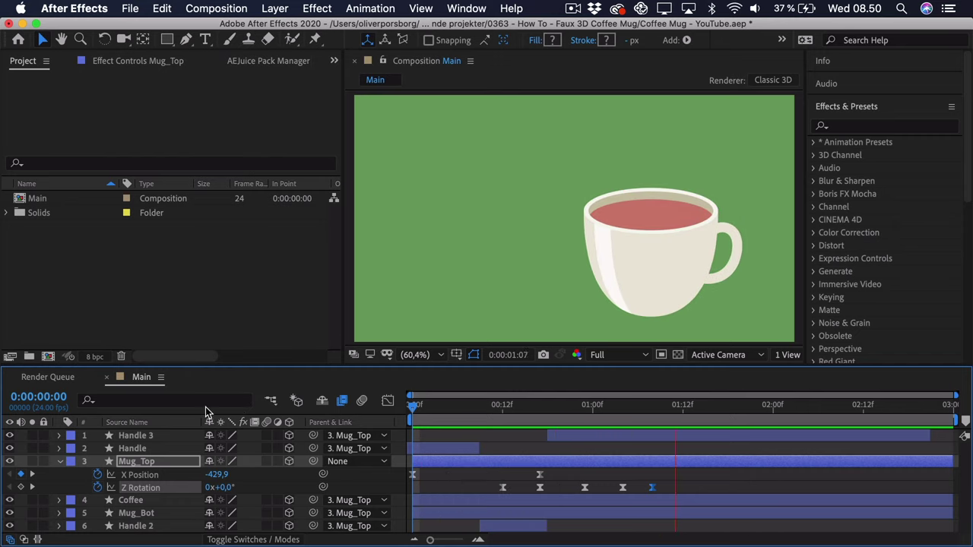
{"action": "key", "text": "space"}
{"action": "key", "text": "Home"}
{"action": "key", "text": "space"}
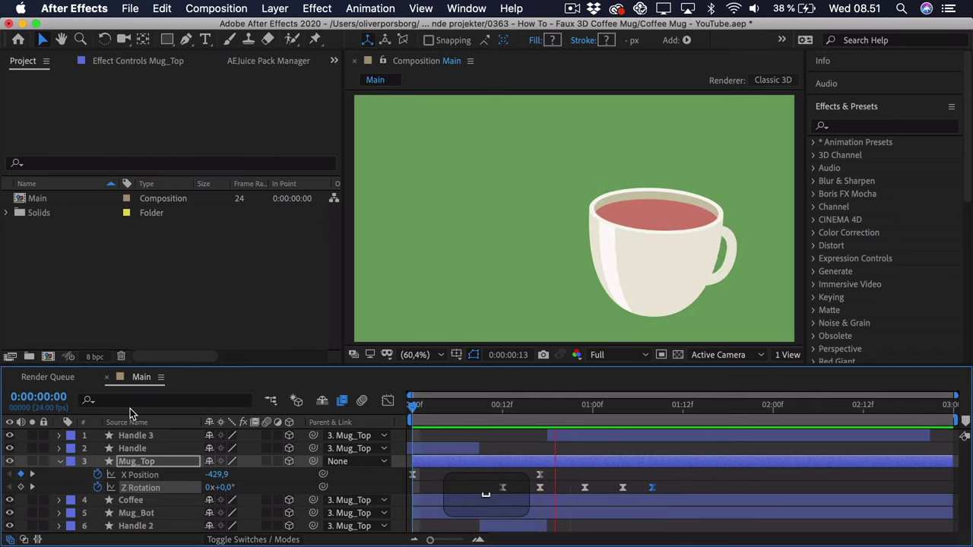
{"action": "key", "text": "space"}
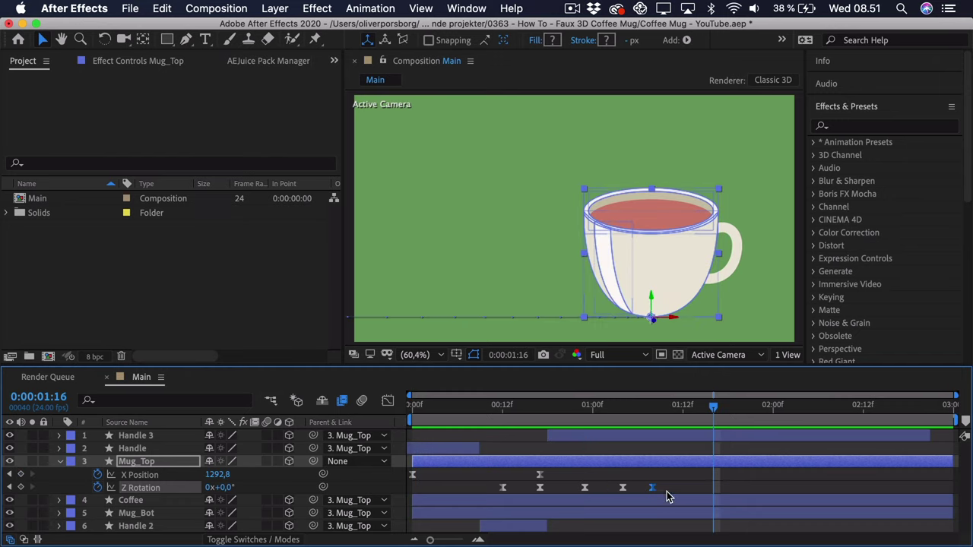
Copy all of Mug_Top's Z Rotation keyframes and place the playhead on the first one at frame 12
{"action": "left_click_drag", "start_coordinate": [669, 494], "coordinate": [499, 508]}
{"action": "left_click", "coordinate": [499, 416]}
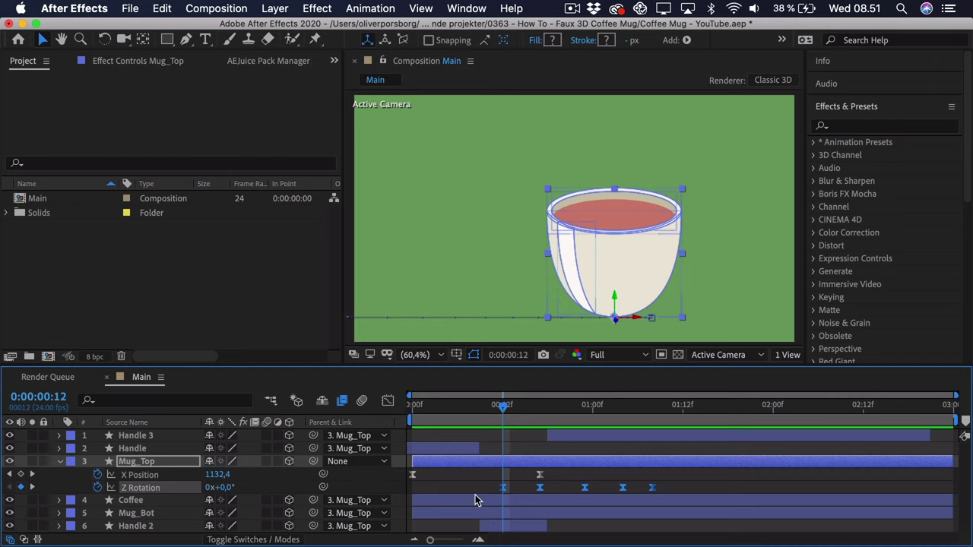
{"action": "mouse_move", "coordinate": [506, 416]}
{"action": "left_mouse_down"}
{"action": "mouse_move", "coordinate": [555, 414]}
{"action": "mouse_move", "coordinate": [502, 413]}
{"action": "left_mouse_up"}
{"action": "key", "text": "super"}
{"action": "left_click_drag", "start_coordinate": [503, 408], "coordinate": [546, 417]}
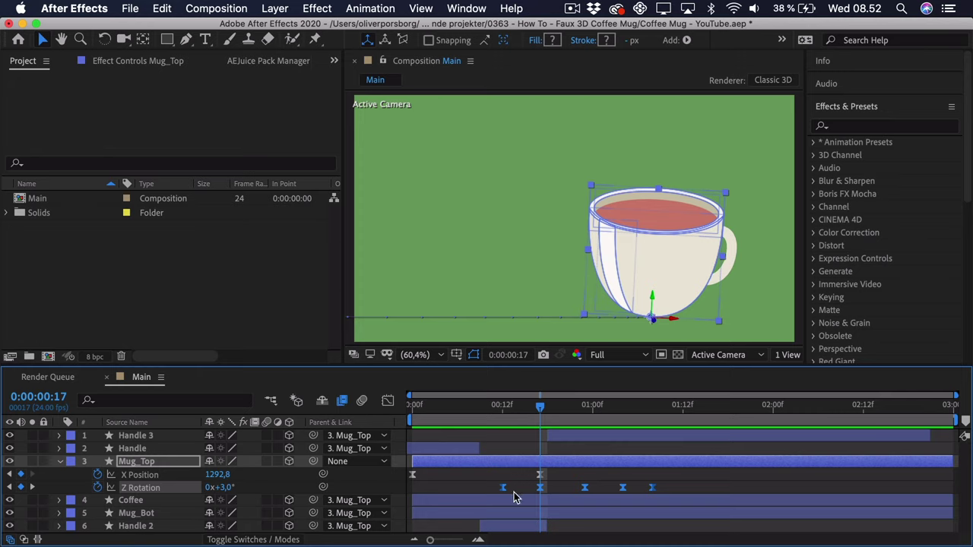
{"action": "key", "text": "super+c"}
{"action": "left_click", "coordinate": [504, 410]}
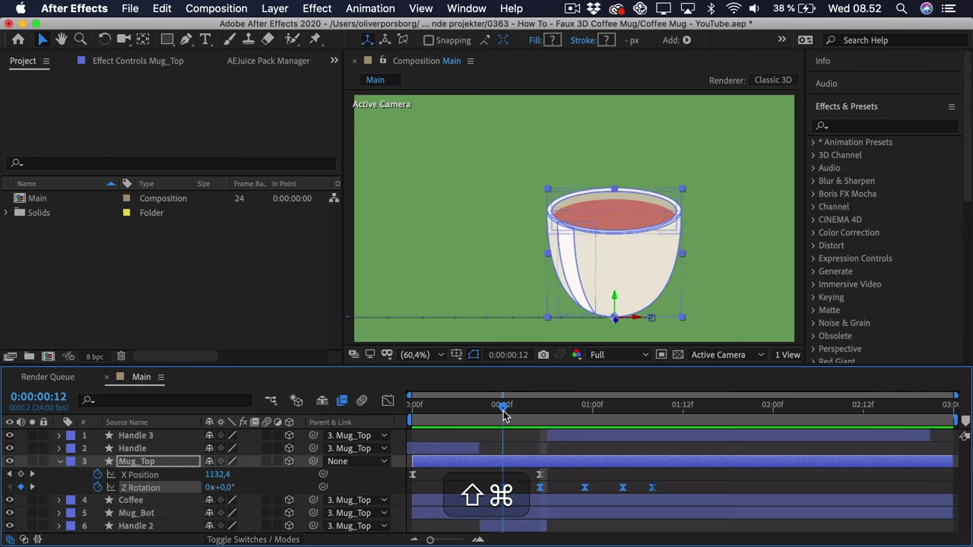
Move the Coffee layer's anchor point to the centre of the coffee ellipse
{"action": "left_click", "coordinate": [130, 502]}
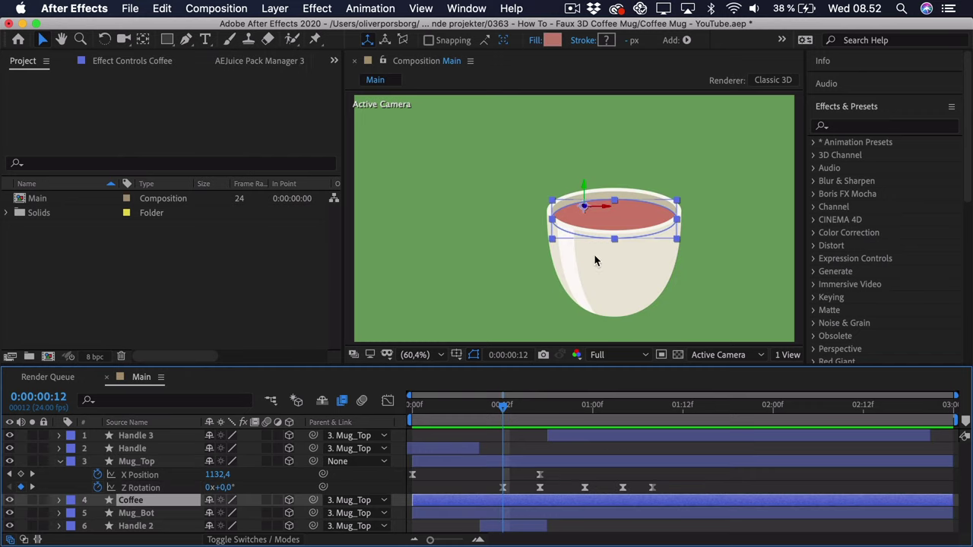
{"action": "key", "text": "y"}
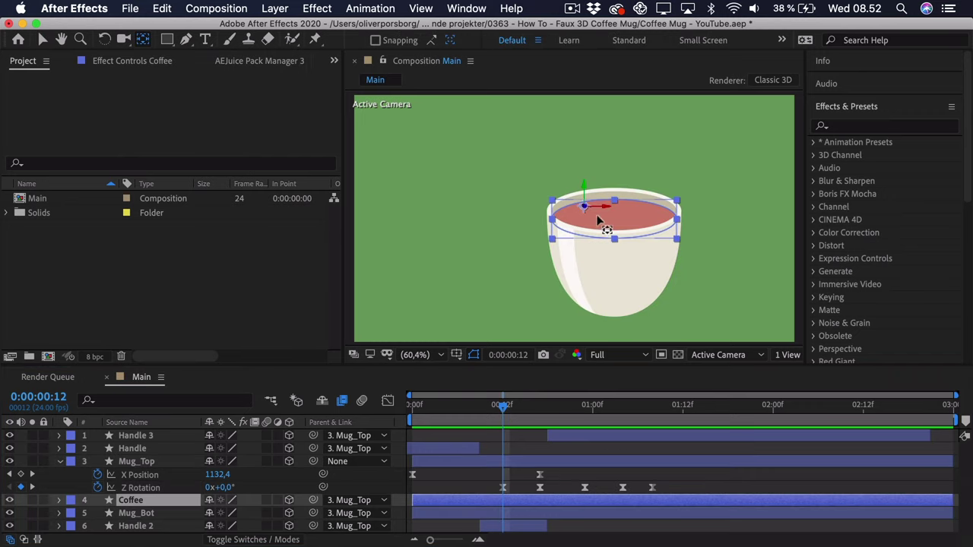
{"action": "left_click_drag", "start_coordinate": [583, 211], "coordinate": [616, 218]}
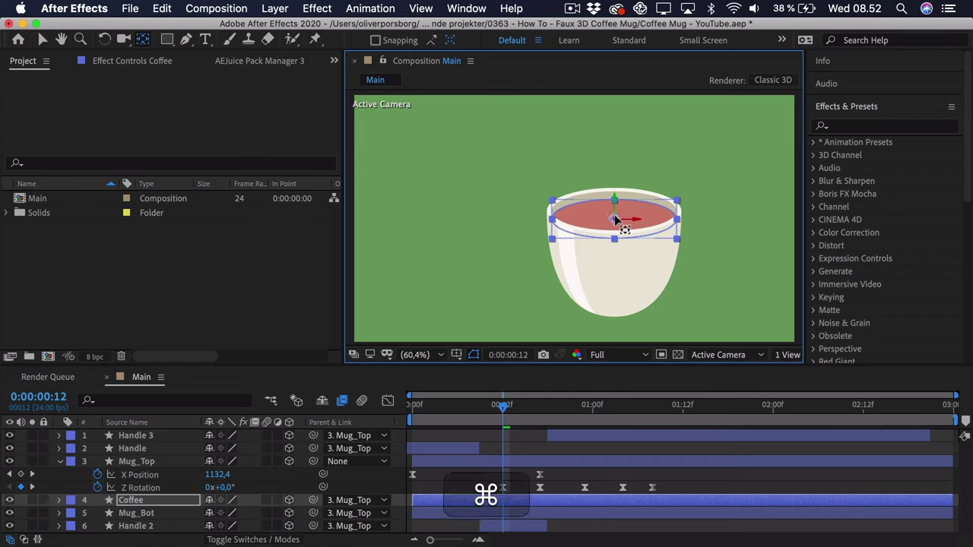
Paste the copied Z Rotation keyframes onto the Coffee layer at frame 12 and reveal them in the timeline
{"action": "left_click", "coordinate": [150, 502]}
{"action": "key", "text": "super+v"}
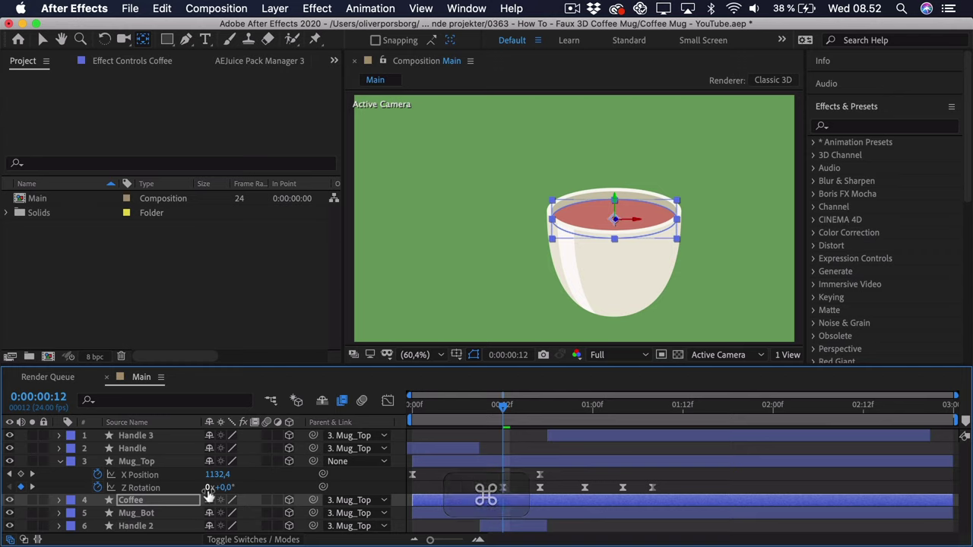
{"action": "key", "text": "u"}
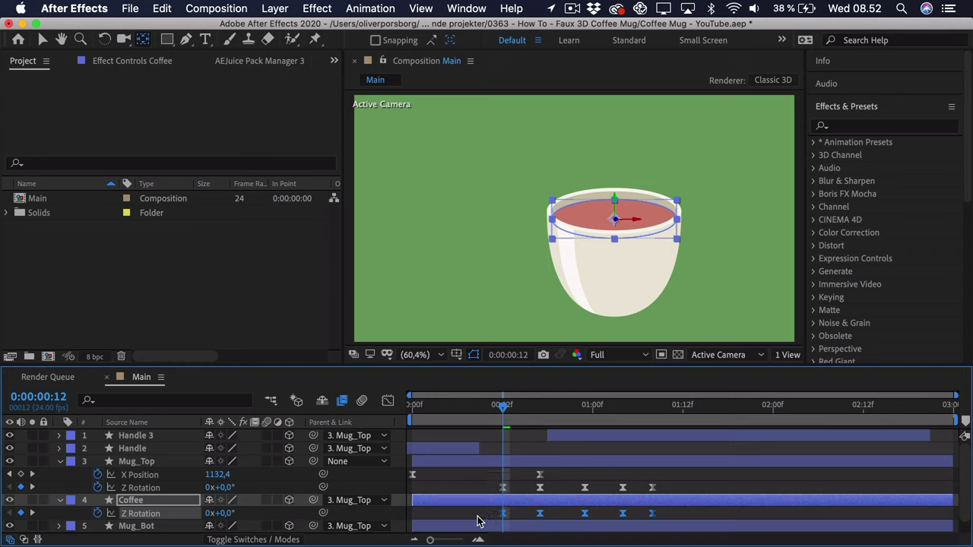
{"action": "left_click", "coordinate": [479, 519]}
Invert Coffee's Z Rotation keyframe at 0:00:00:17 to -3°
{"action": "left_click_drag", "start_coordinate": [520, 411], "coordinate": [540, 411]}
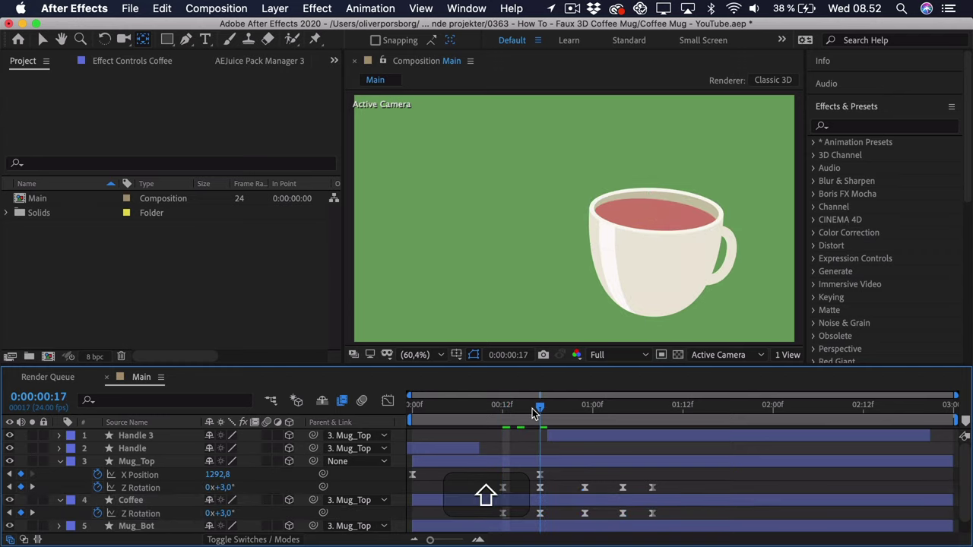
{"action": "key", "text": "v"}
{"action": "left_click", "coordinate": [225, 513]}
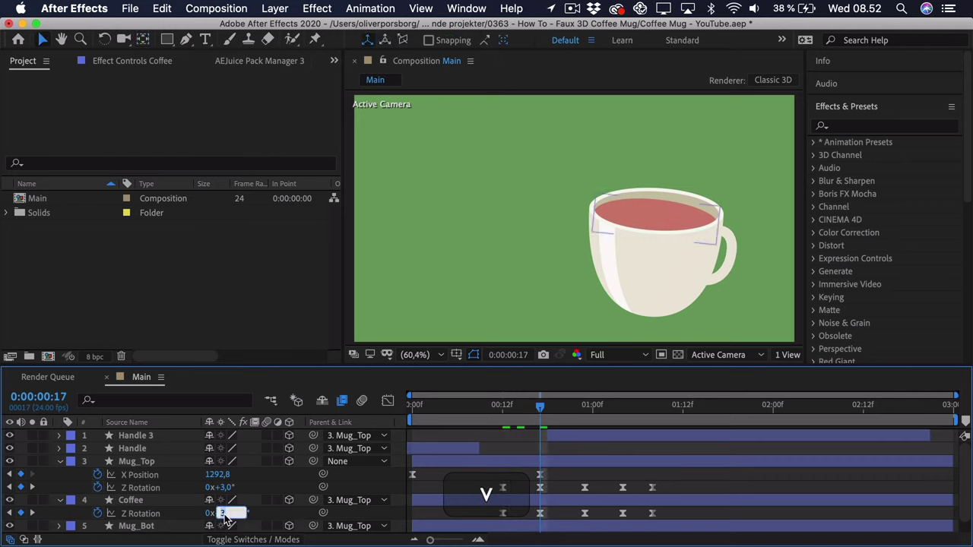
{"action": "key", "text": "Left"}
{"action": "type", "text": "-"}
{"action": "key", "text": "Return"}
Set Coffee's Z Rotation keyframe at 0:00:00:23 to 1,1°
{"action": "left_click_drag", "start_coordinate": [540, 406], "coordinate": [585, 408]}
{"action": "left_click", "coordinate": [223, 513]}
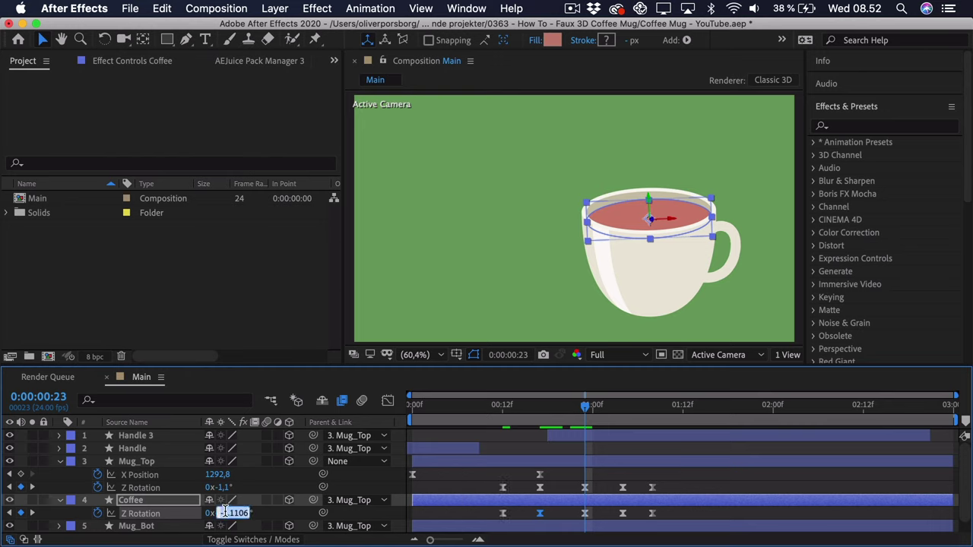
{"action": "type", "text": "1,1"}
{"action": "key", "text": "Return"}
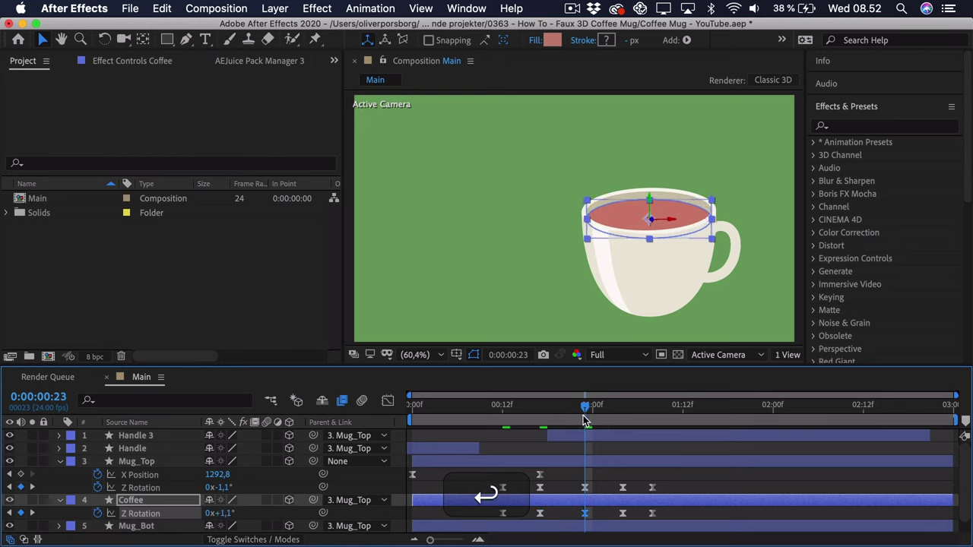
Set Coffee's Z Rotation keyframe at 0:00:01:04 to -0,2°
{"action": "left_click", "coordinate": [618, 407], "text": "shift"}
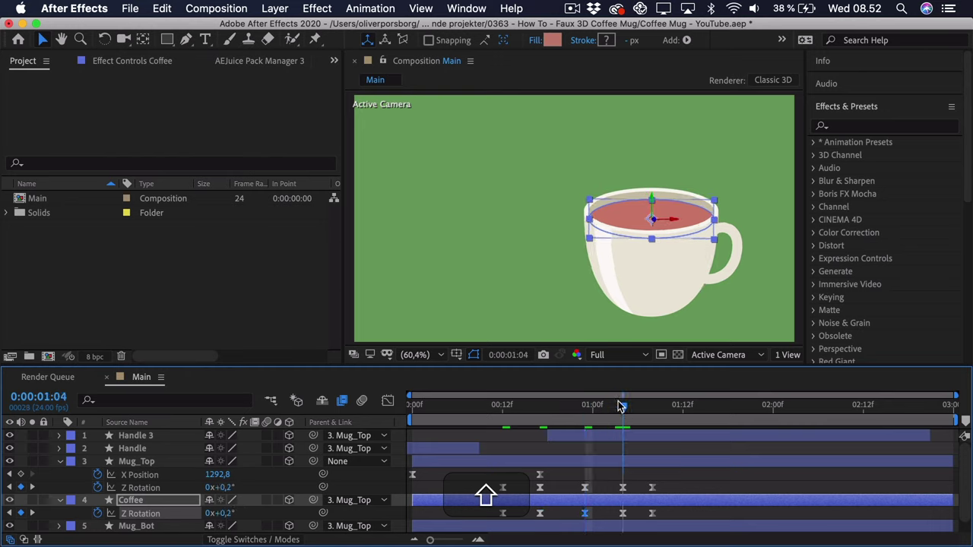
{"action": "left_click", "coordinate": [224, 514]}
{"action": "type", "text": "-0,2"}
{"action": "key", "text": "Return"}
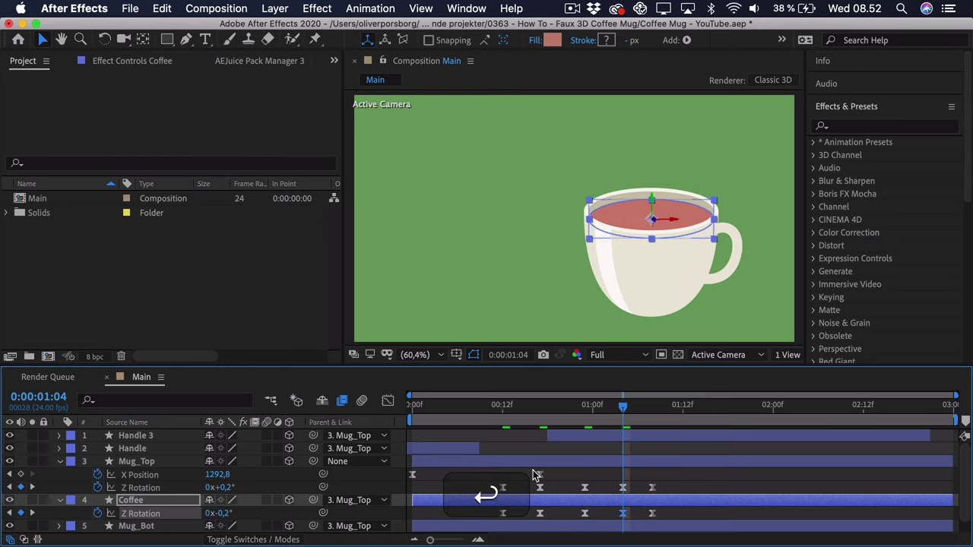
Select the Z Rotation keyframes of both Mug_Top and Coffee and compare their curves in the Graph Editor
{"action": "left_click", "coordinate": [665, 487]}
{"action": "left_click_drag", "start_coordinate": [666, 488], "coordinate": [467, 530]}
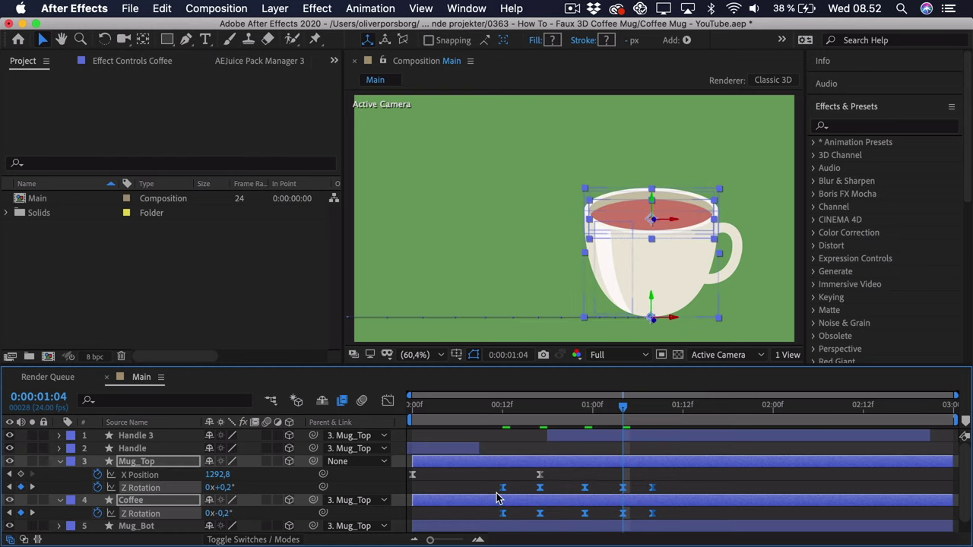
{"action": "left_click", "coordinate": [388, 401]}
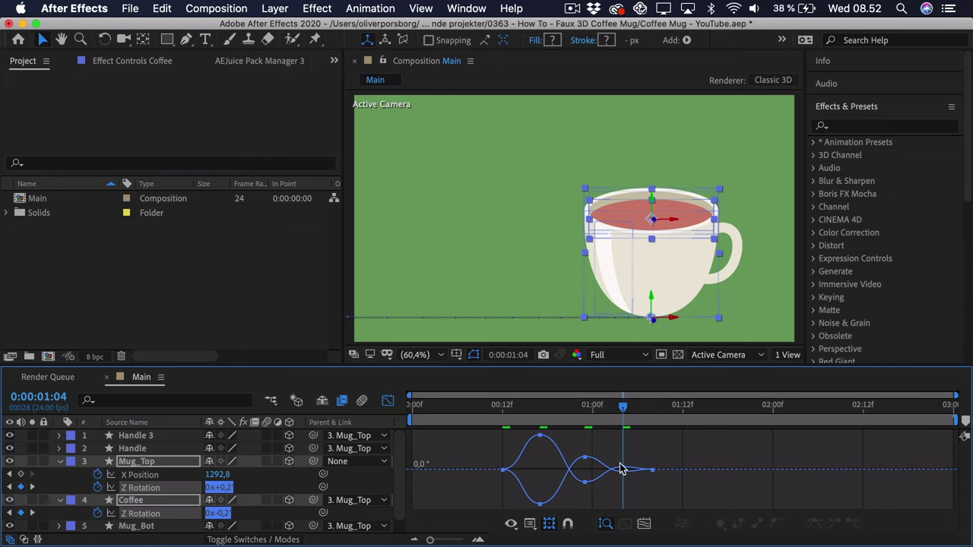
Preview the coffee's counter-rotation against the mug's wobble and return to the keyframe view of the timeline
{"action": "left_click", "coordinate": [494, 406]}
{"action": "key", "text": "space"}
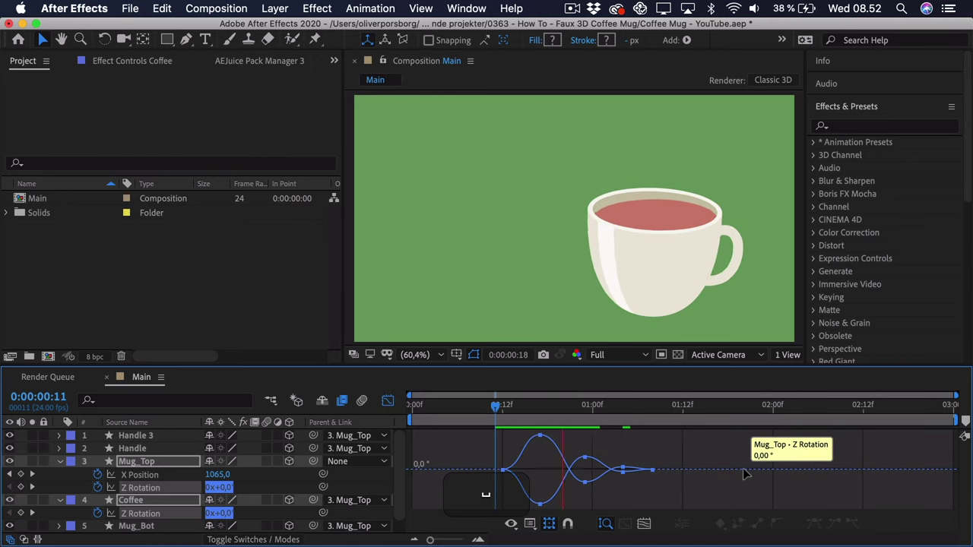
{"action": "left_click", "coordinate": [491, 413]}
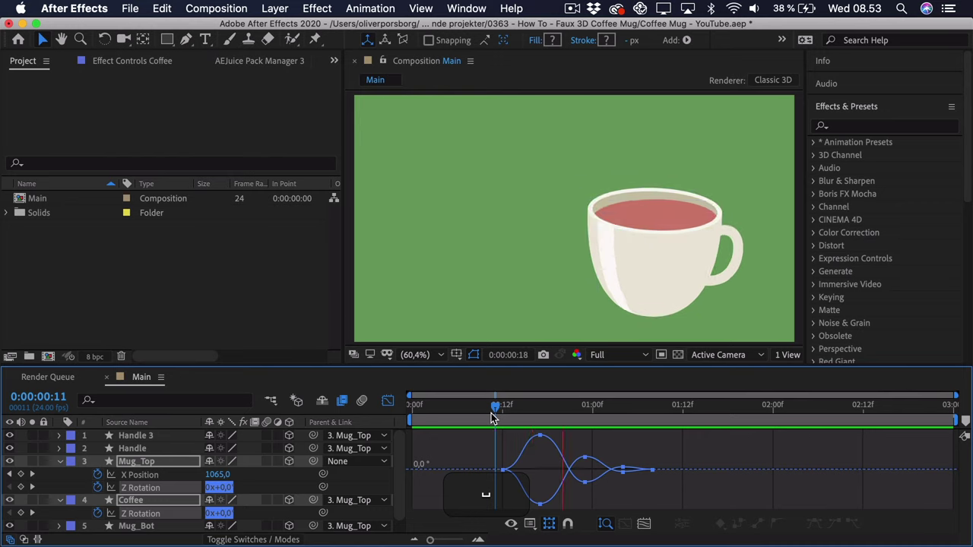
{"action": "key", "text": "space"}
{"action": "key", "text": "shift+F3"}
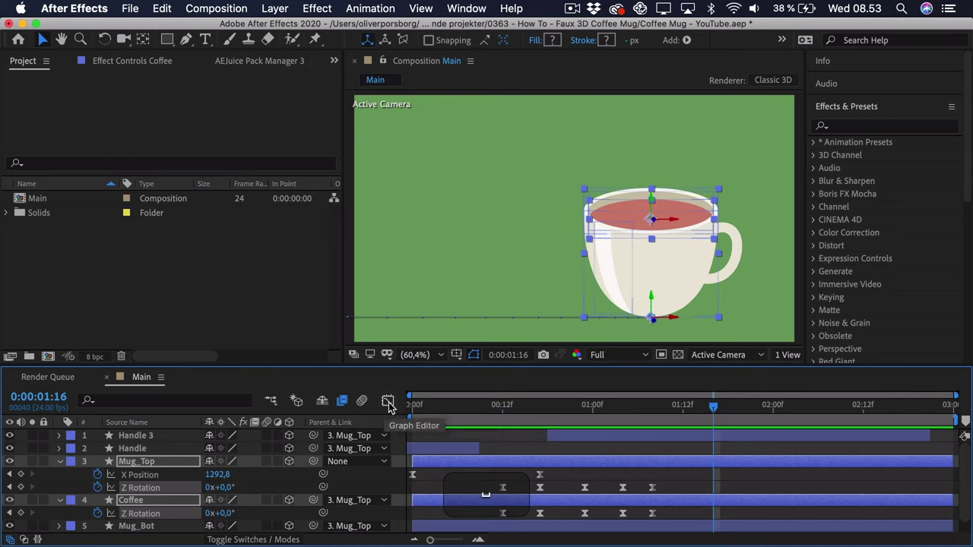
{"action": "left_click", "coordinate": [493, 412]}
{"action": "key", "text": "space"}
{"action": "key", "text": "space"}
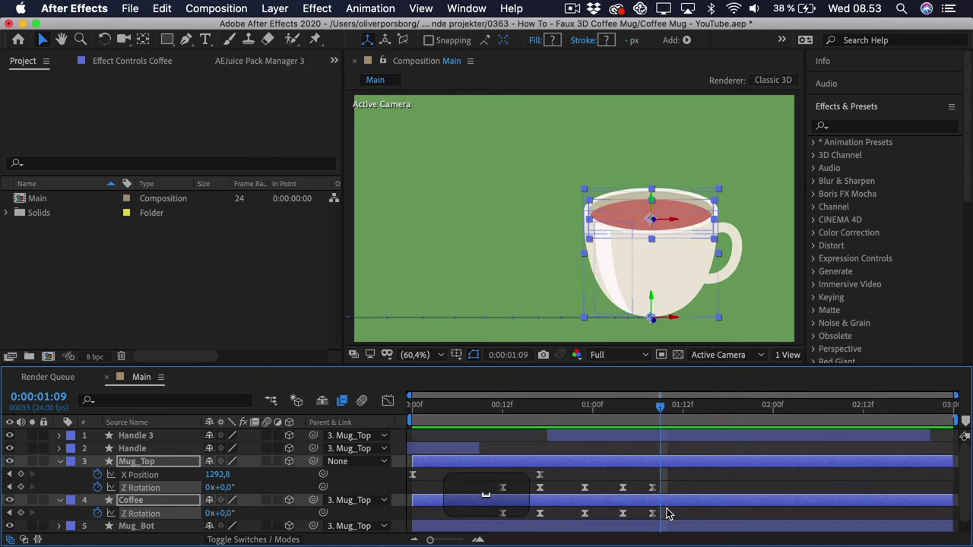
Delay all of Coffee's Z Rotation keyframes by two frames in one-frame nudges, previewing the motion along the way
{"action": "left_click_drag", "start_coordinate": [667, 514], "coordinate": [489, 519]}
{"action": "key", "text": "alt+Right"}
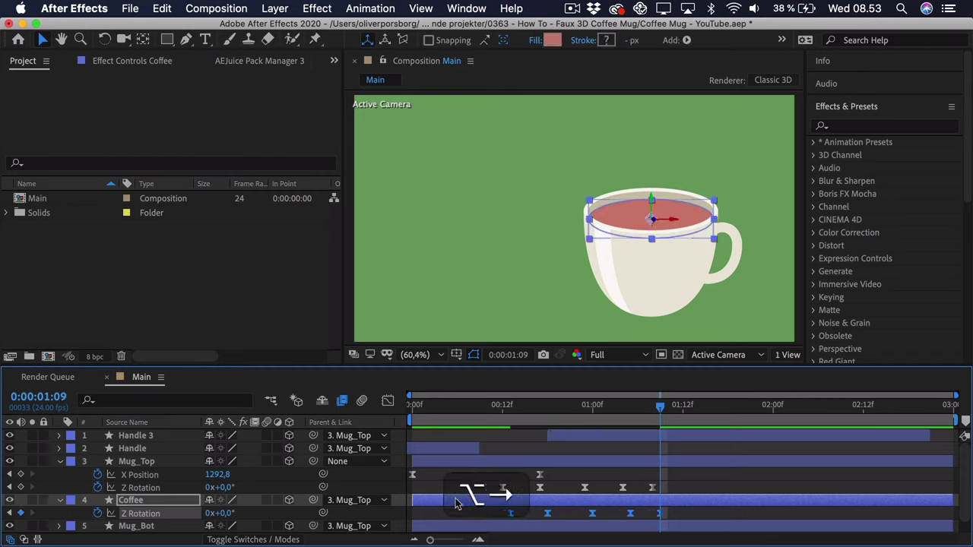
{"action": "left_click", "coordinate": [480, 411]}
{"action": "key", "text": "space"}
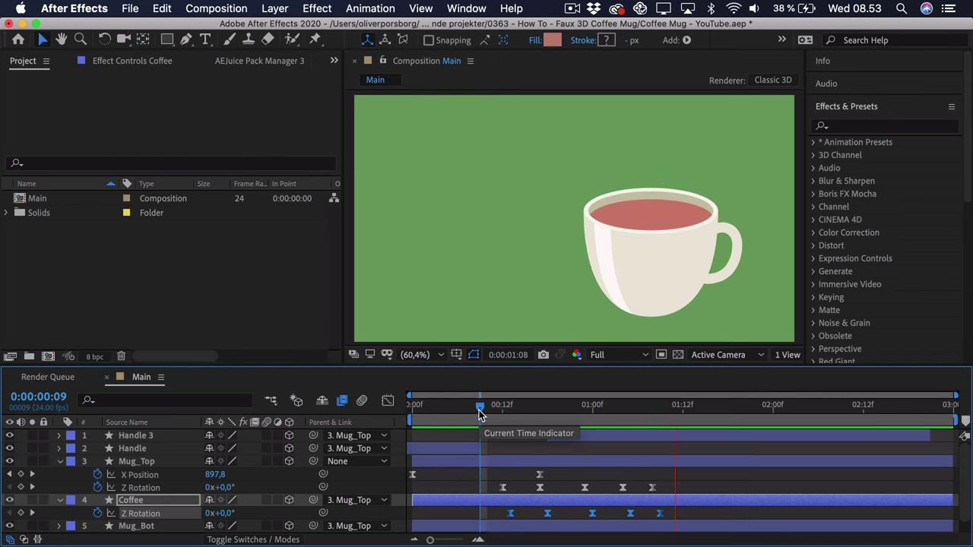
{"action": "key", "text": "space"}
{"action": "key", "text": "alt+Right"}
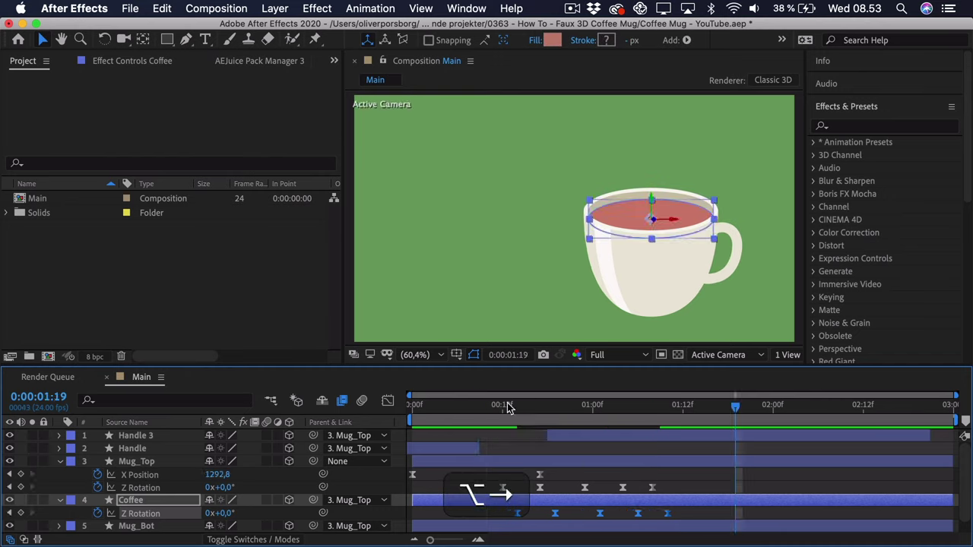
{"action": "left_click", "coordinate": [487, 411]}
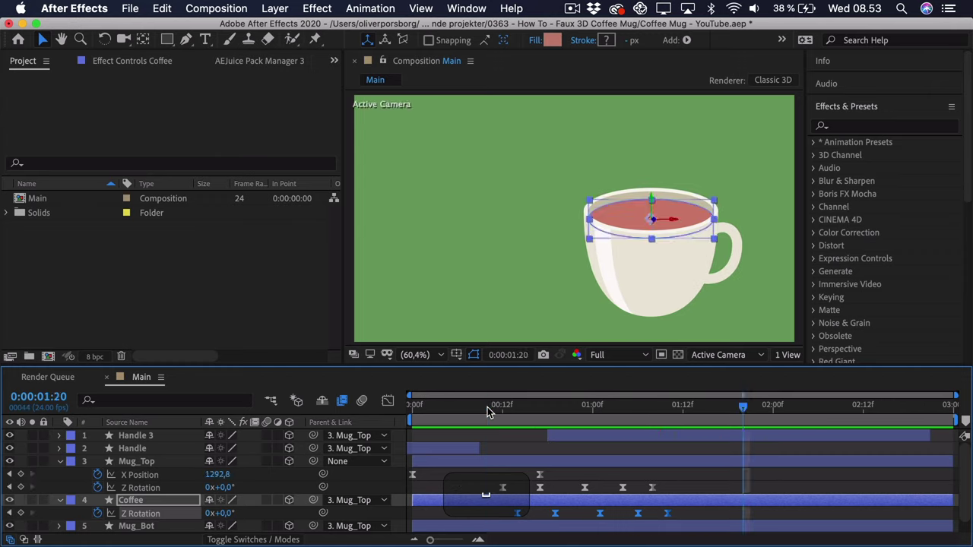
Preview the animation and scrub the timeline to examine the coffee's delayed counter-rotation against the mug's wobble
{"action": "left_click_drag", "start_coordinate": [487, 406], "coordinate": [648, 397]}
{"action": "left_click", "coordinate": [513, 442]}
{"action": "key", "text": "space"}
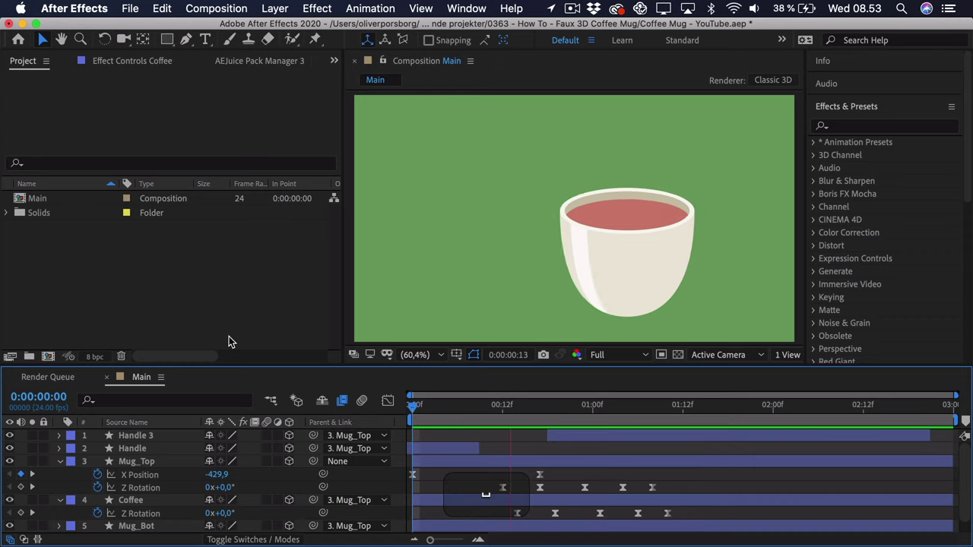
{"action": "key", "text": "space"}
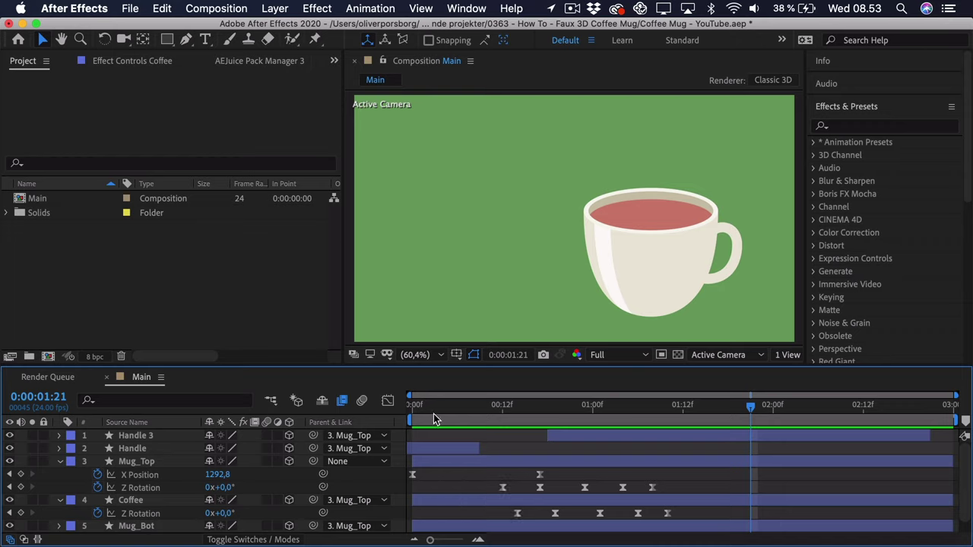
{"action": "key", "text": "space"}
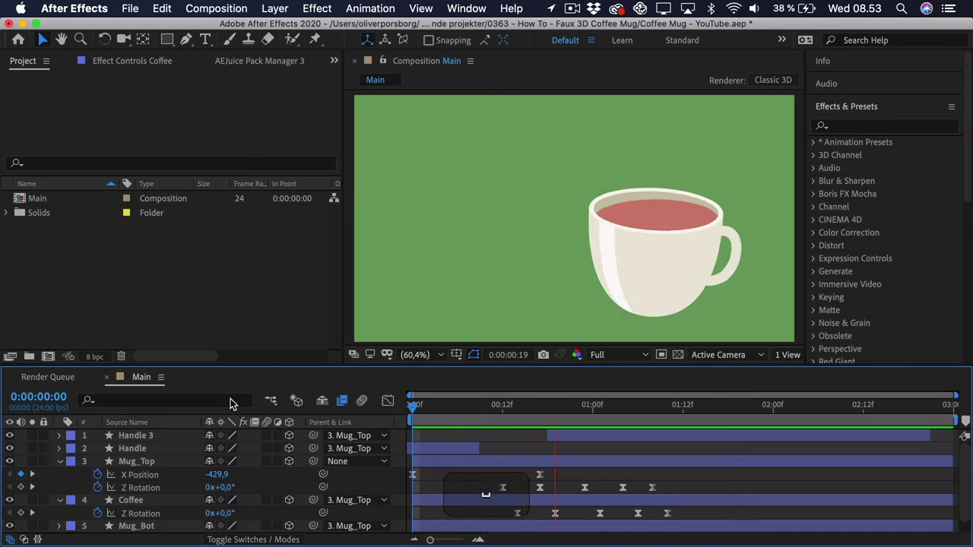
{"action": "key", "text": "space"}
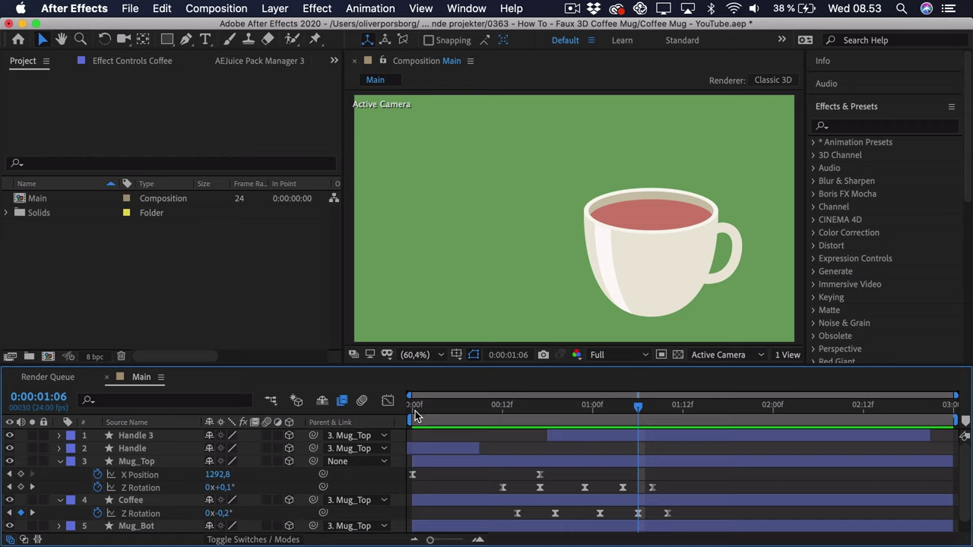
{"action": "left_click_drag", "start_coordinate": [415, 417], "coordinate": [606, 408]}
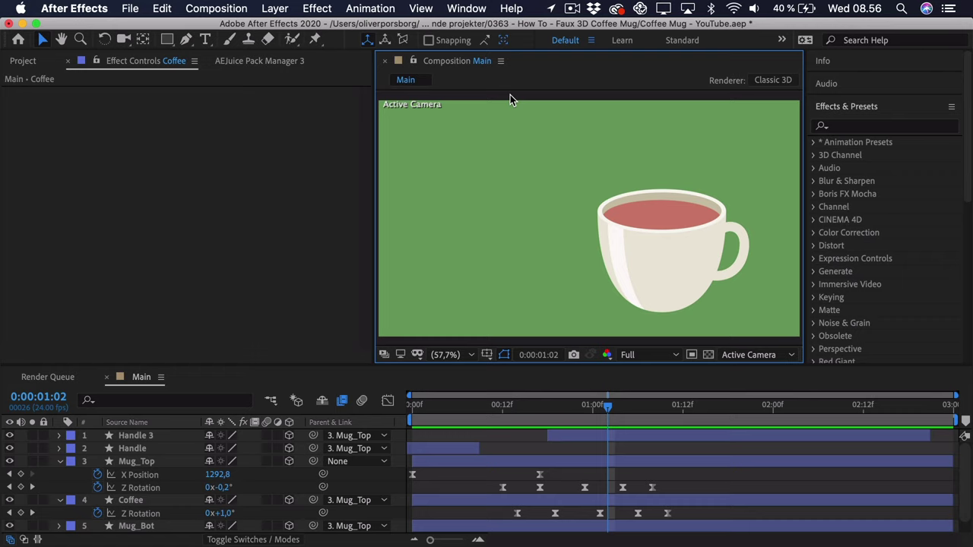
Open AEJuice Pack Manager 3 and browse its liquid element folders, including Bubbles, Cigarette Smoke Rings, Cigarette Smoke Loops and Animals
{"action": "left_click", "coordinate": [256, 65]}
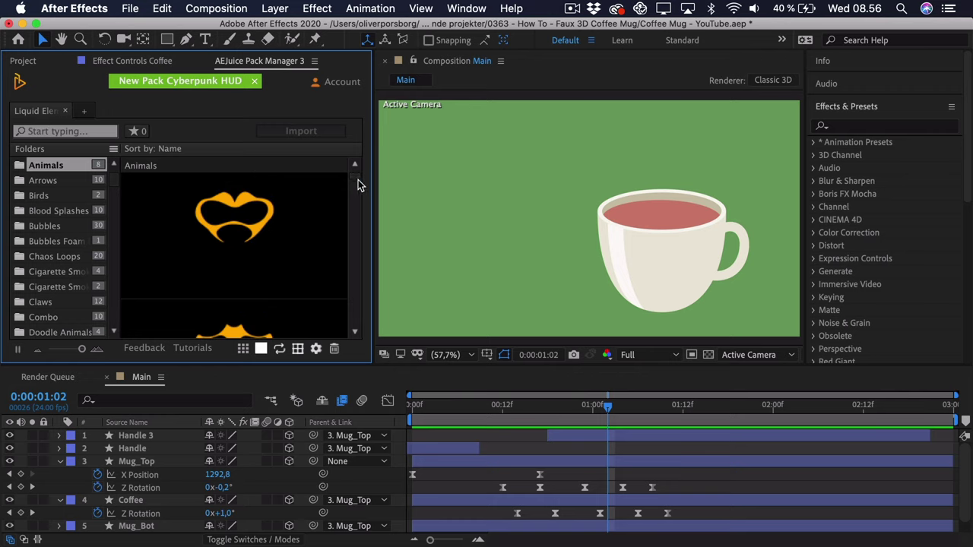
{"action": "left_click", "coordinate": [45, 225]}
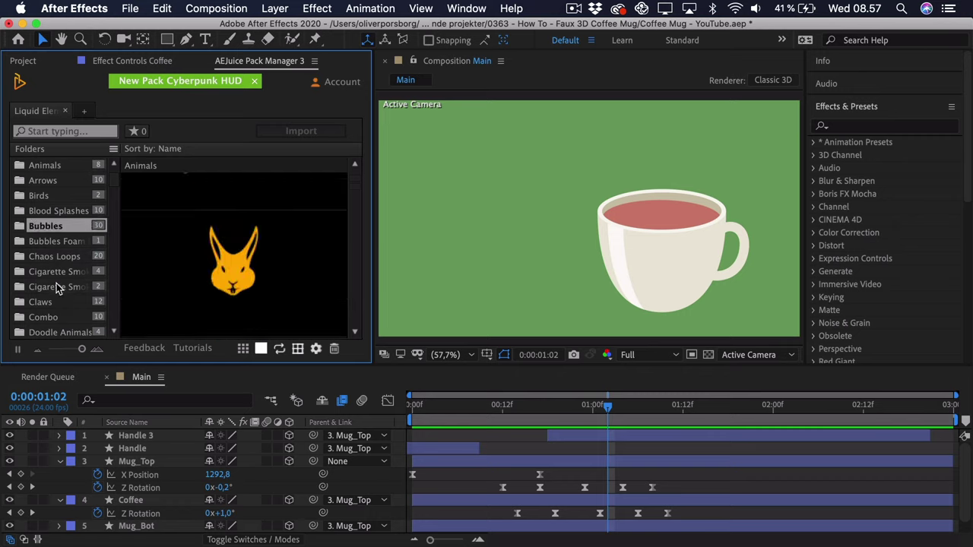
{"action": "left_click", "coordinate": [56, 284]}
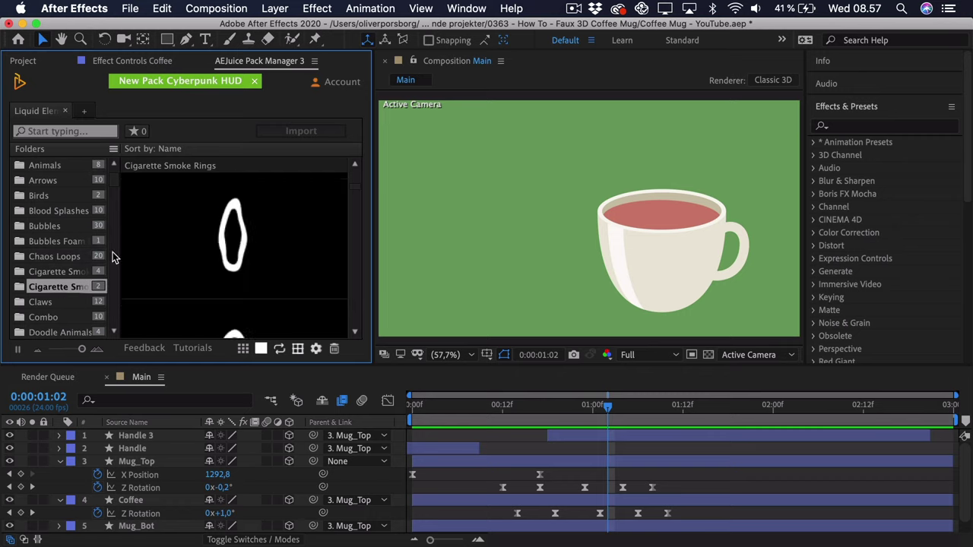
{"action": "left_click", "coordinate": [56, 272]}
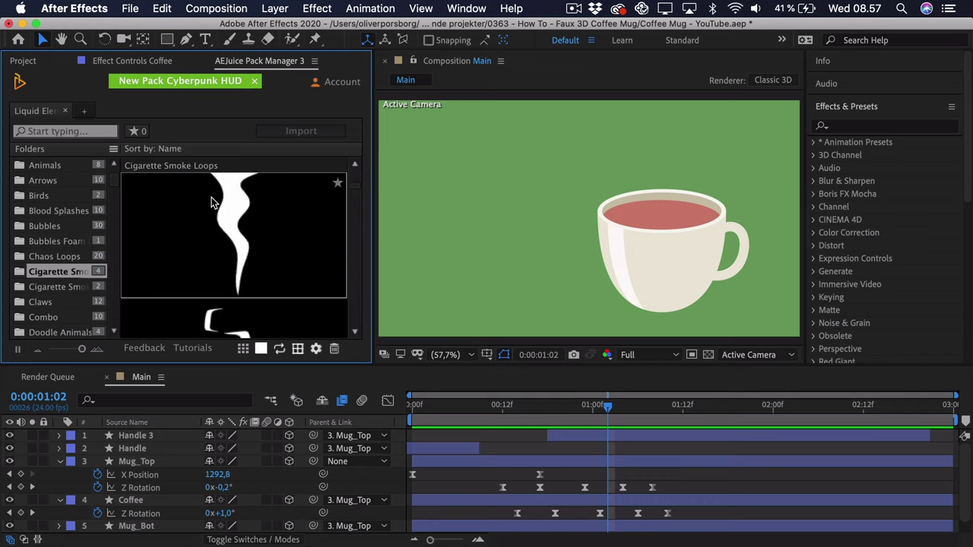
{"action": "left_click", "coordinate": [46, 165]}
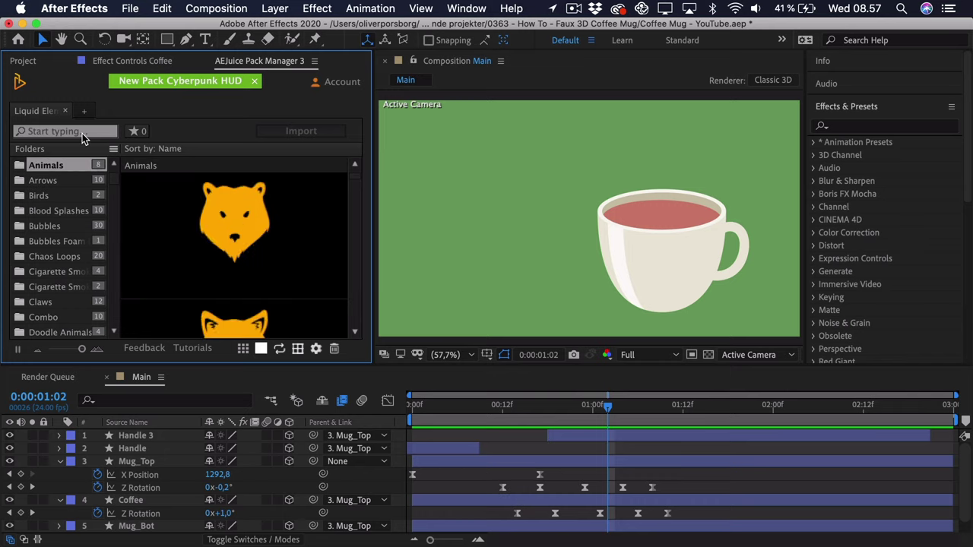
Search the AEJuice library for "splash", browse the Water Splashes folder, and set the current time to 0:00:00:20
{"action": "left_click", "coordinate": [82, 133]}
{"action": "type", "text": "sp"}
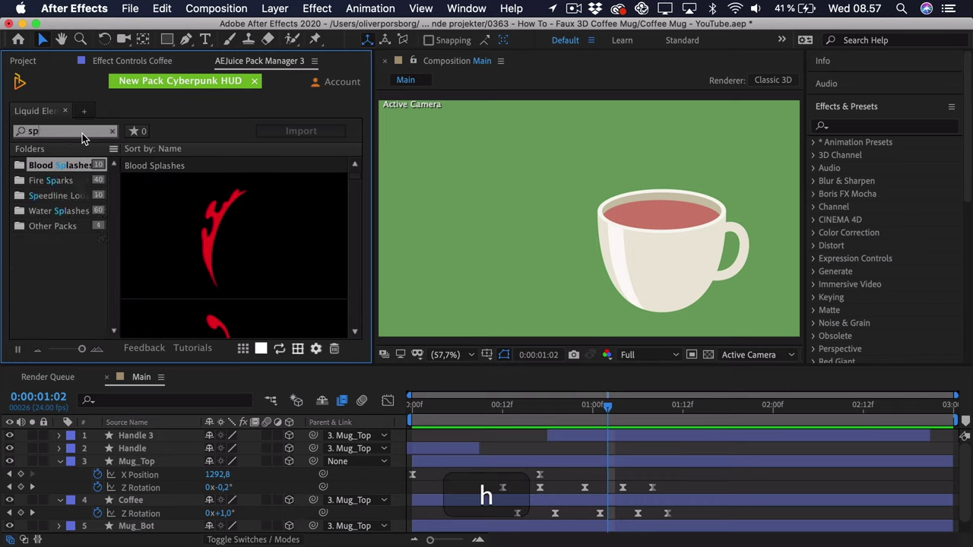
{"action": "type", "text": "lash"}
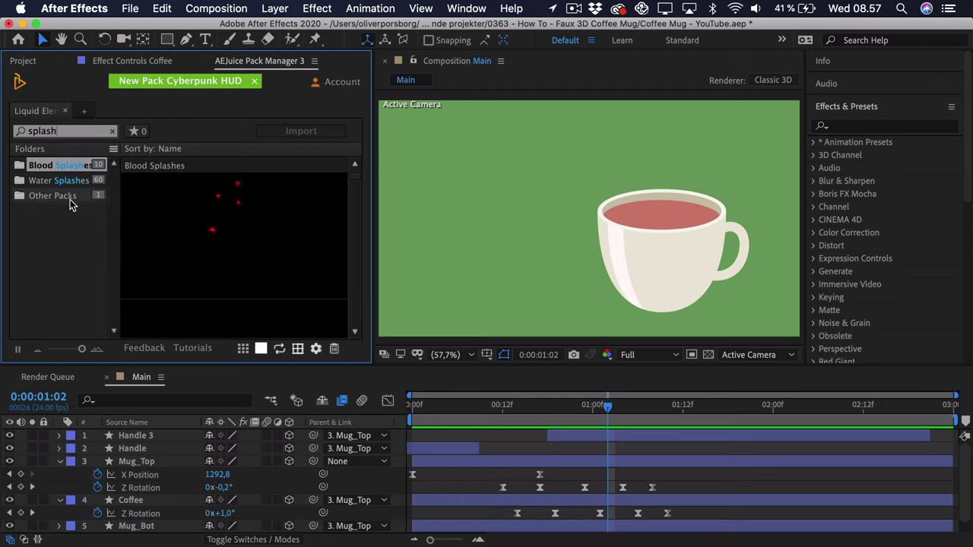
{"action": "left_click", "coordinate": [44, 181]}
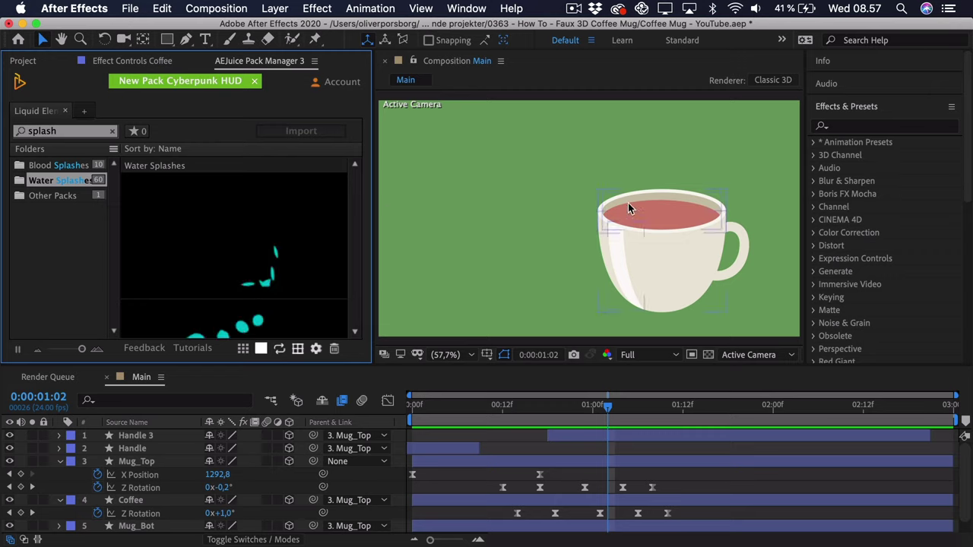
{"action": "left_click_drag", "start_coordinate": [586, 408], "coordinate": [566, 434]}
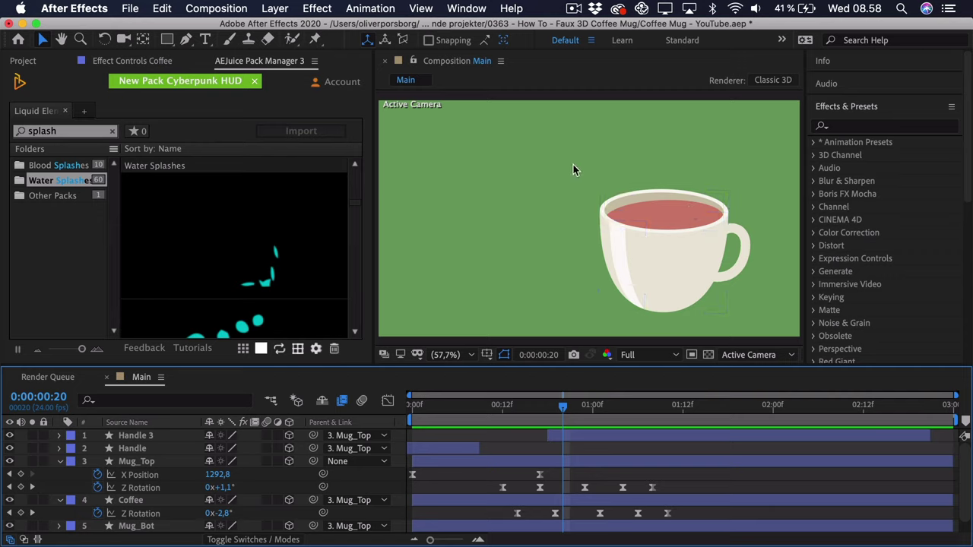
{"action": "left_click", "coordinate": [357, 209]}
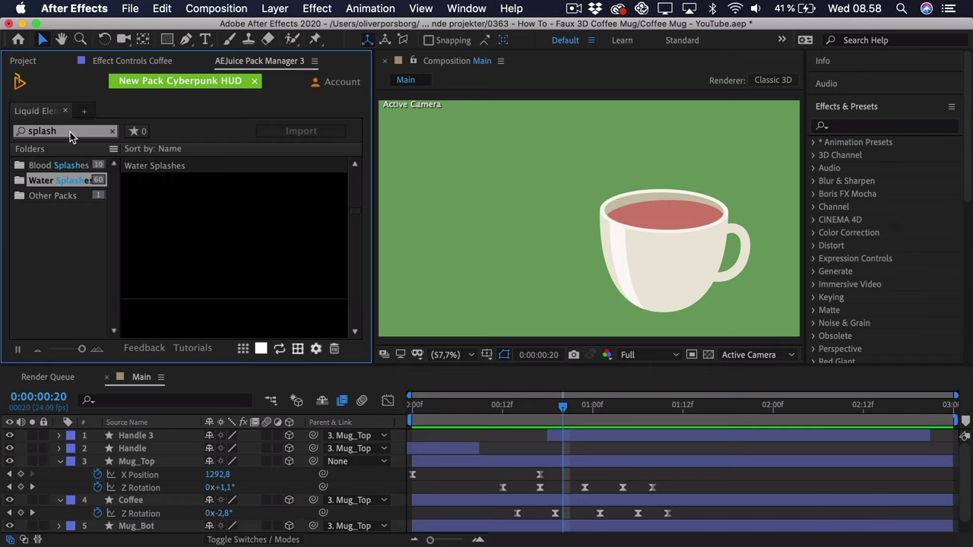
Narrow the AEJuice search to "splash 31" and add Water Splash 31 to the Main composition
{"action": "type", "text": "33"}
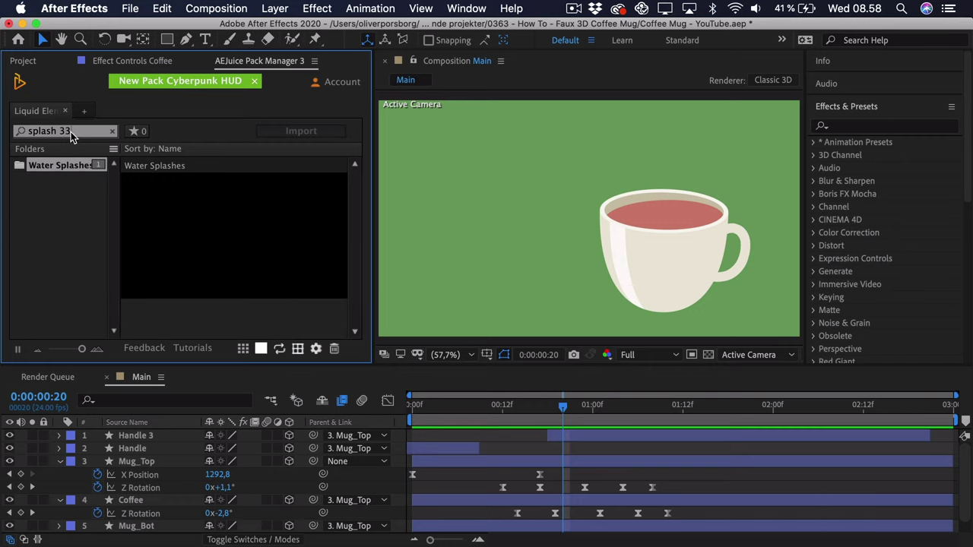
{"action": "key", "text": "BackSpace"}
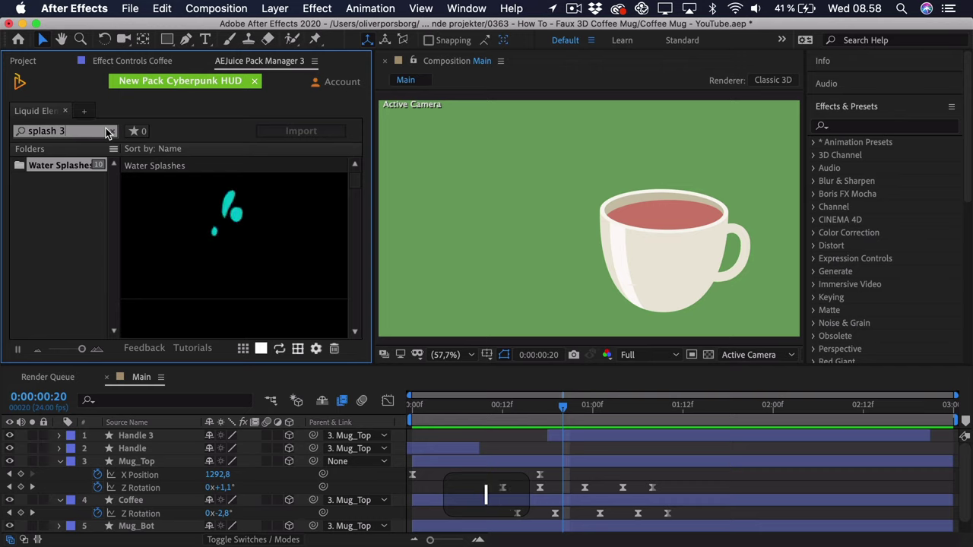
{"action": "type", "text": "1"}
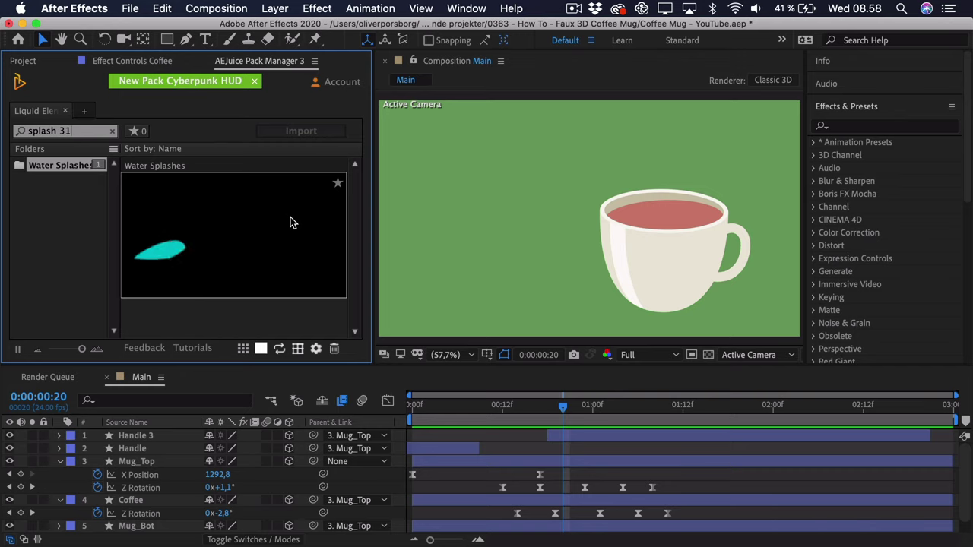
{"action": "left_click", "coordinate": [234, 247]}
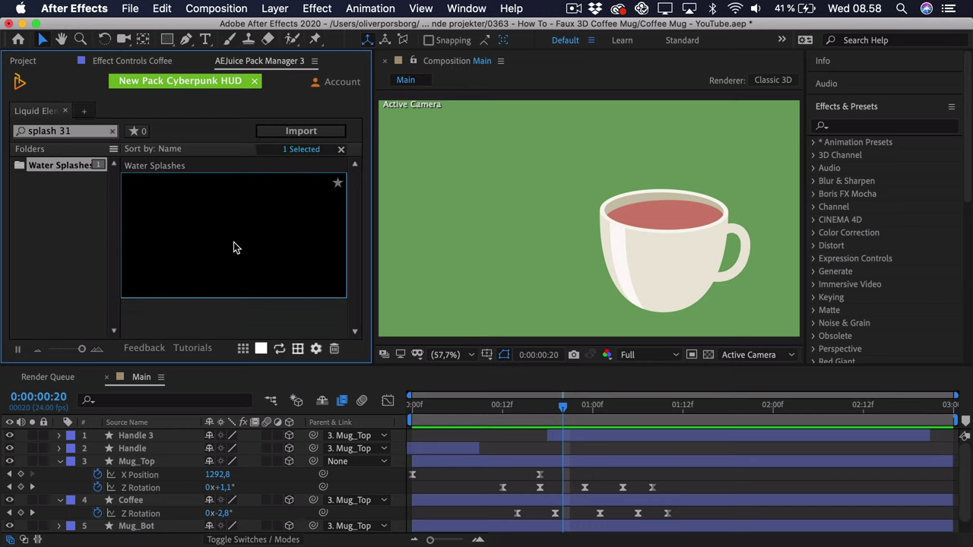
{"action": "left_click_drag", "start_coordinate": [234, 247], "coordinate": [553, 179]}
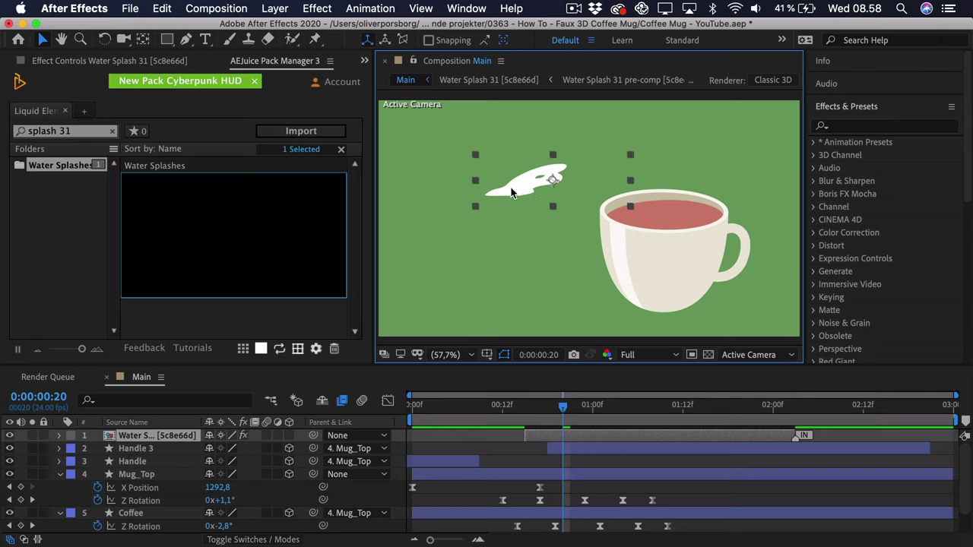
Scale the Water Splash 31 layer to 80% and position it over the coffee surface inside the mug
{"action": "left_click_drag", "start_coordinate": [533, 199], "coordinate": [640, 211]}
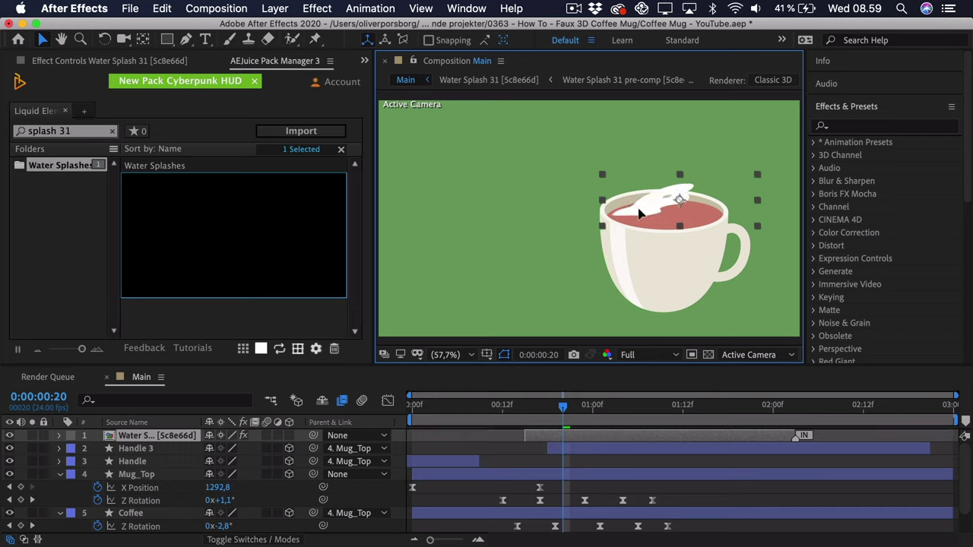
{"action": "key", "text": "s"}
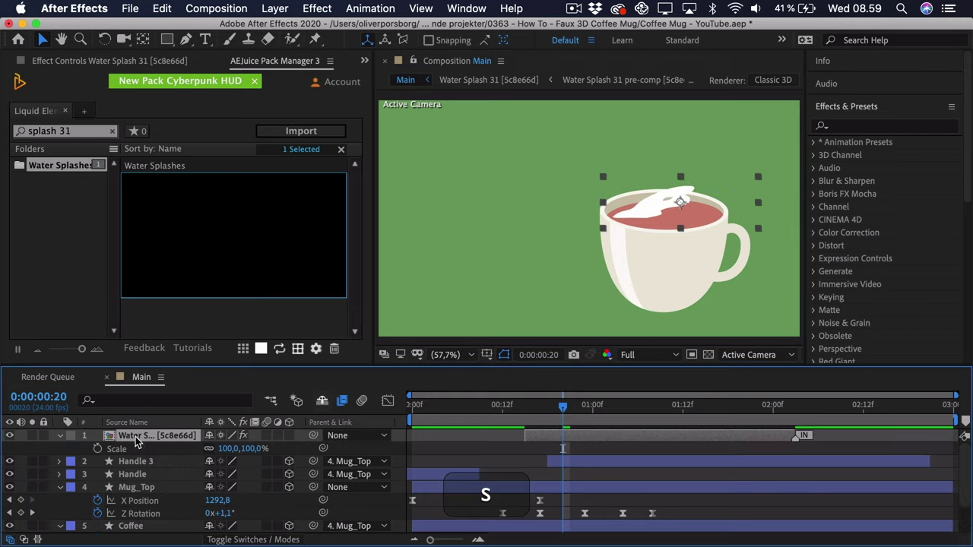
{"action": "left_click", "coordinate": [230, 449]}
{"action": "key", "text": "shift+Down"}
{"action": "key", "text": "shift+Down"}
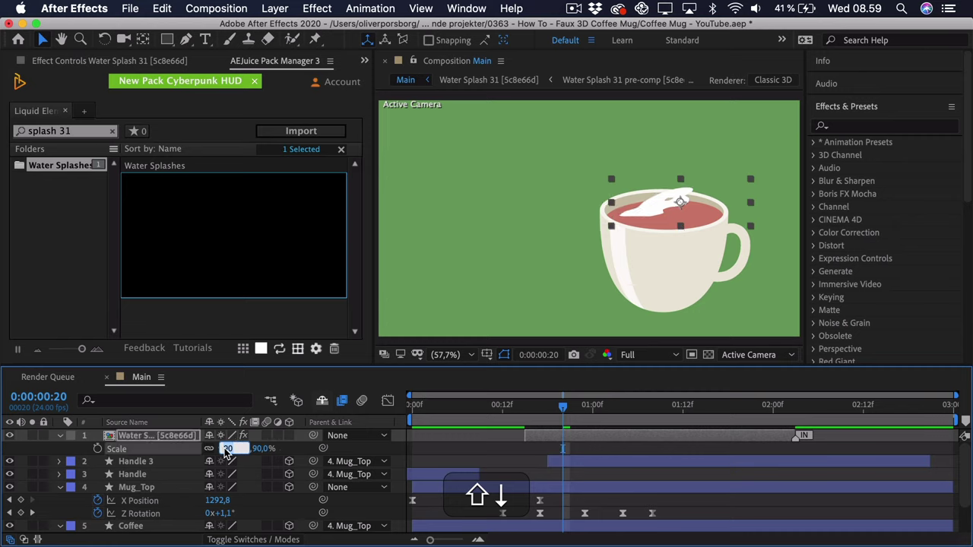
{"action": "left_click", "coordinate": [662, 216]}
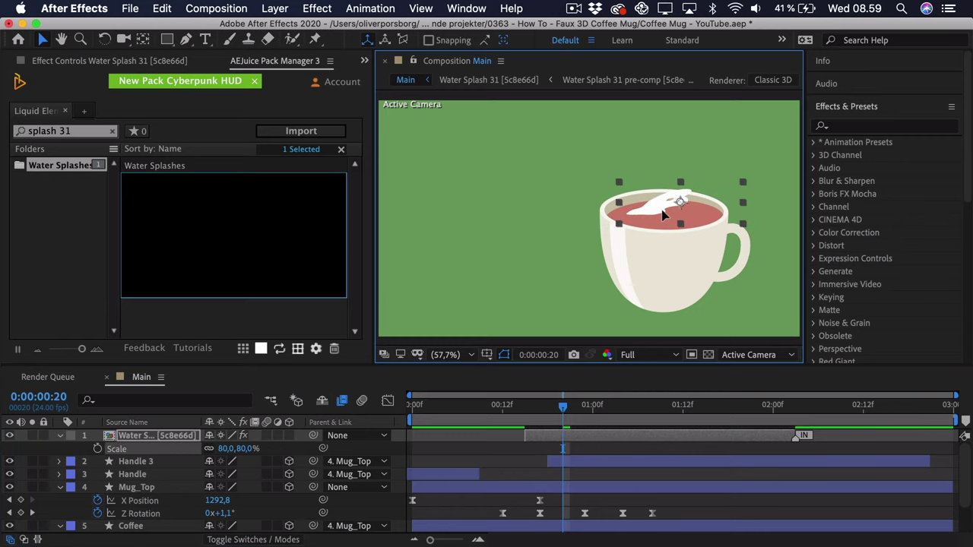
{"action": "left_click_drag", "start_coordinate": [653, 210], "coordinate": [642, 217]}
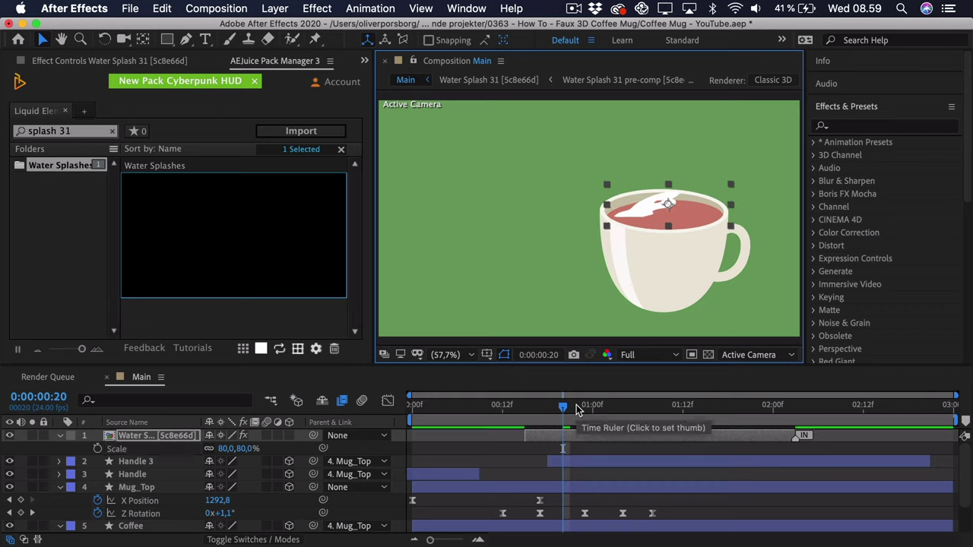
Parent the Water Splash 31 layer to Mug_Top and move it back onto the coffee surface
{"action": "left_click_drag", "start_coordinate": [313, 436], "coordinate": [121, 487]}
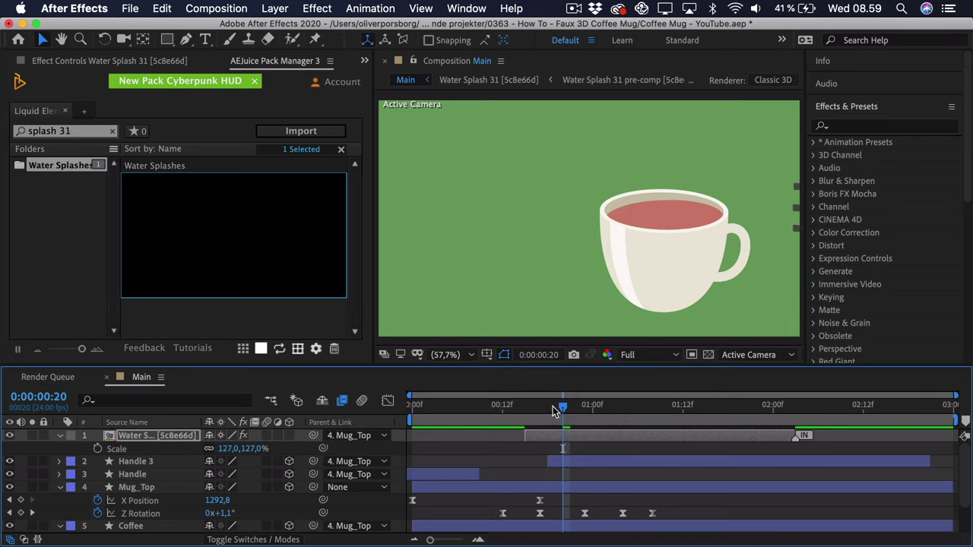
{"action": "key", "text": "shift+Left"}
{"action": "key", "text": "shift+Left"}
{"action": "key", "text": "shift+Left"}
{"action": "key", "text": "shift+Left"}
{"action": "key", "text": "shift+Left"}
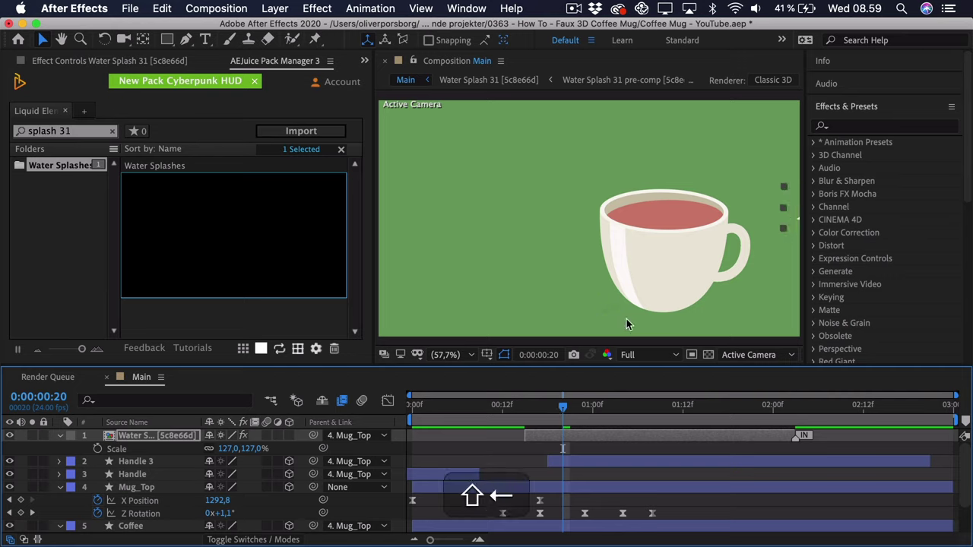
{"action": "left_click_drag", "start_coordinate": [772, 213], "coordinate": [627, 205]}
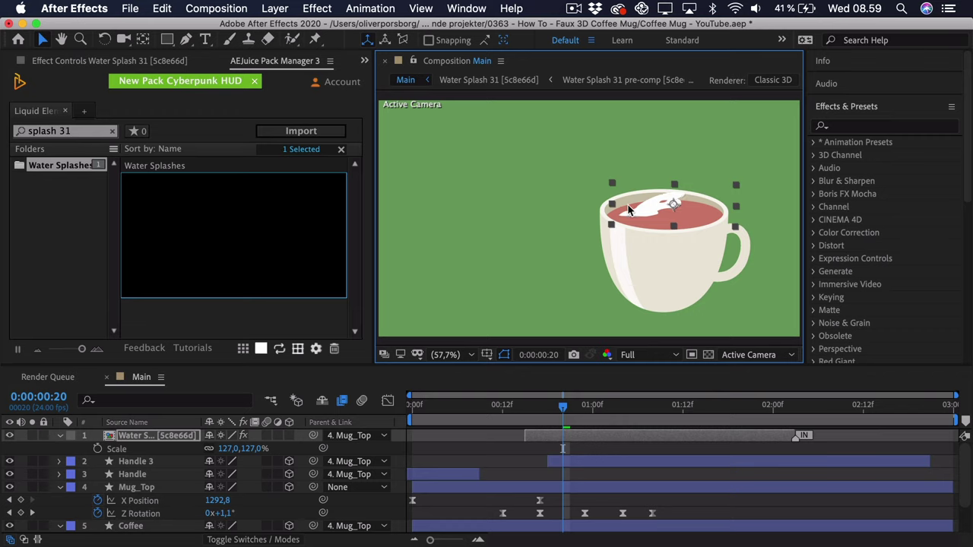
Reduce the Water Splash 31 scale to 118% and adjust its position over the coffee at 0:00:00:18
{"action": "left_click_drag", "start_coordinate": [575, 409], "coordinate": [623, 410]}
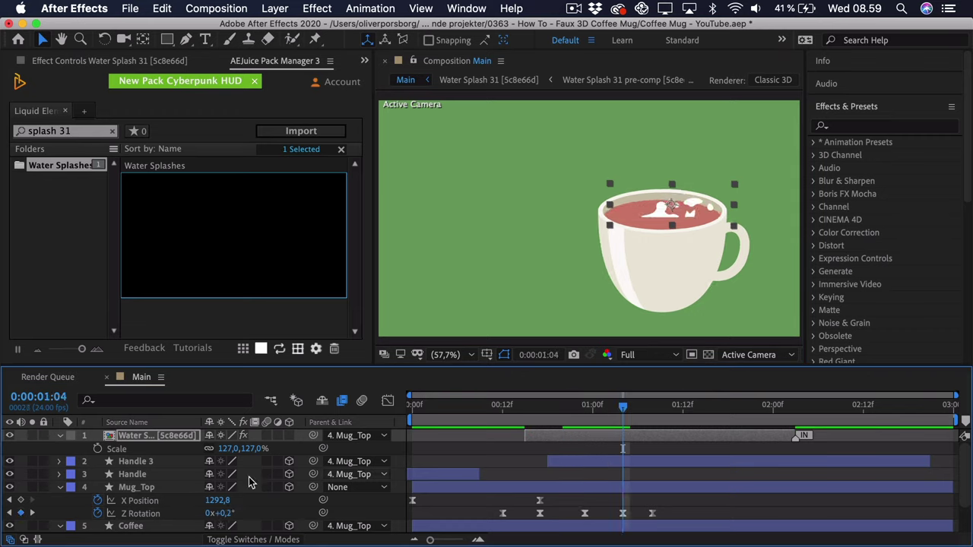
{"action": "left_click", "coordinate": [228, 448]}
{"action": "key", "text": "Down"}
{"action": "key", "text": "Down"}
{"action": "key", "text": "Down"}
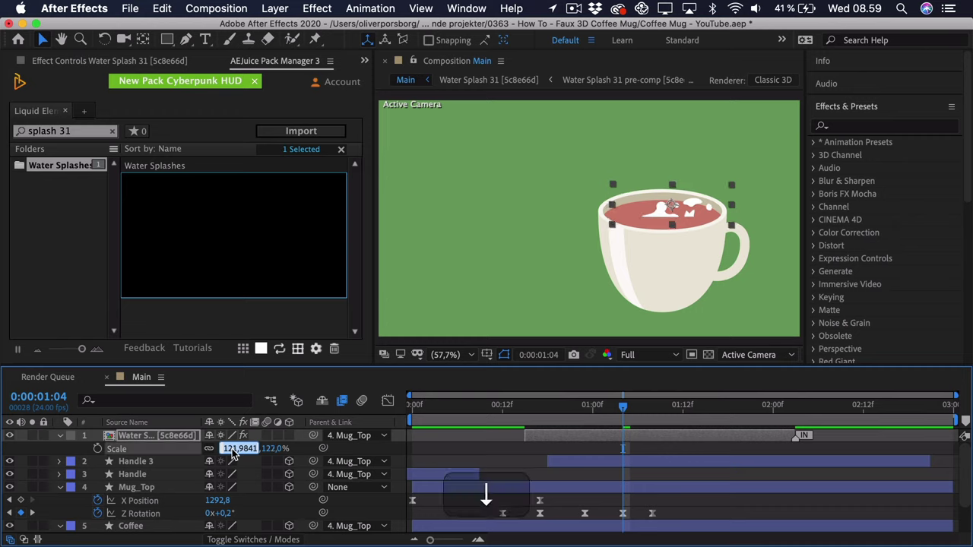
{"action": "left_click", "coordinate": [547, 409]}
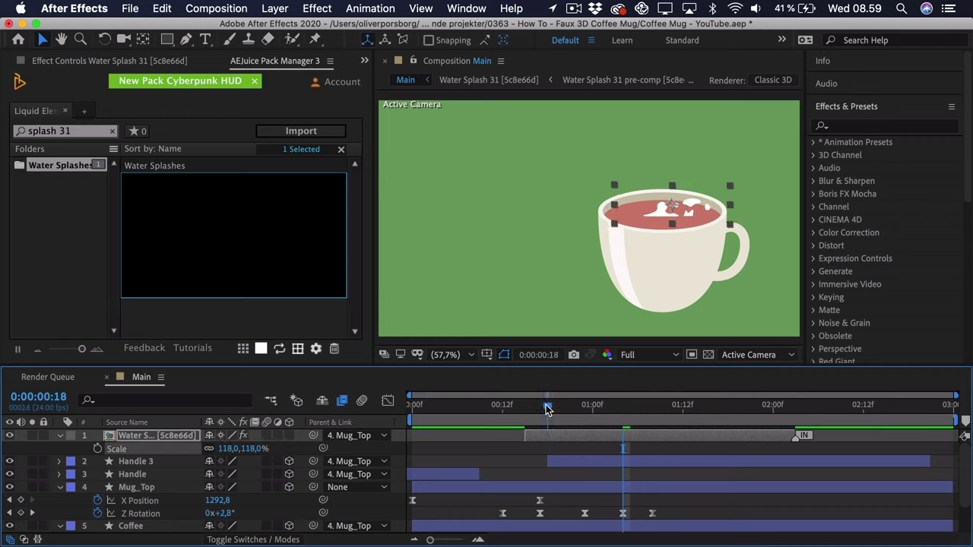
{"action": "left_click", "coordinate": [686, 209]}
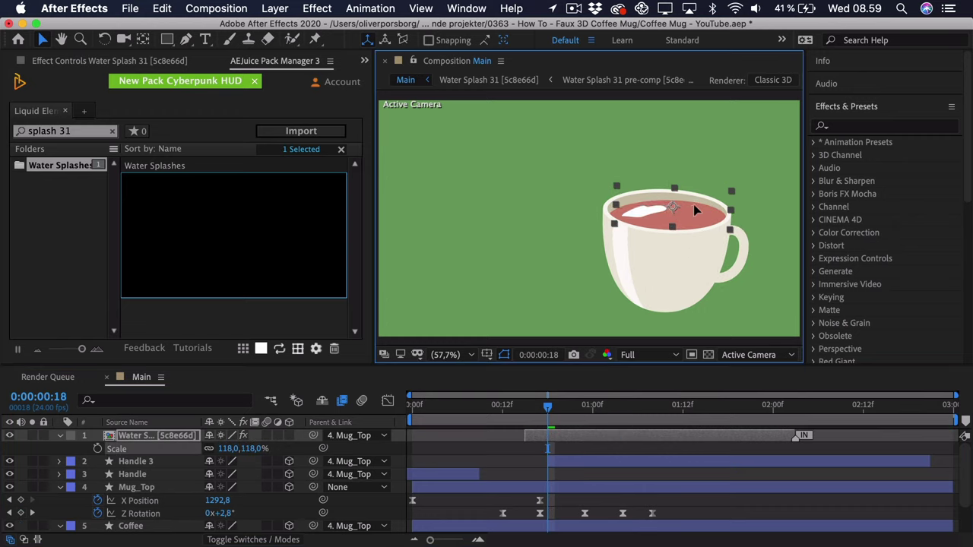
Set the Fill effect color of Water Splash 31 to the coffee's red by sampling the coffee surface
{"action": "left_click", "coordinate": [76, 61]}
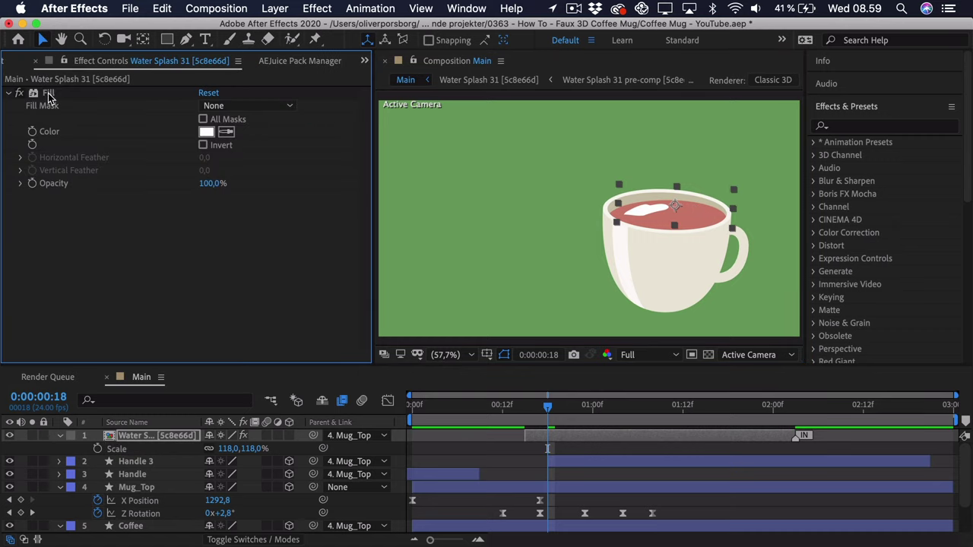
{"action": "left_click", "coordinate": [232, 134]}
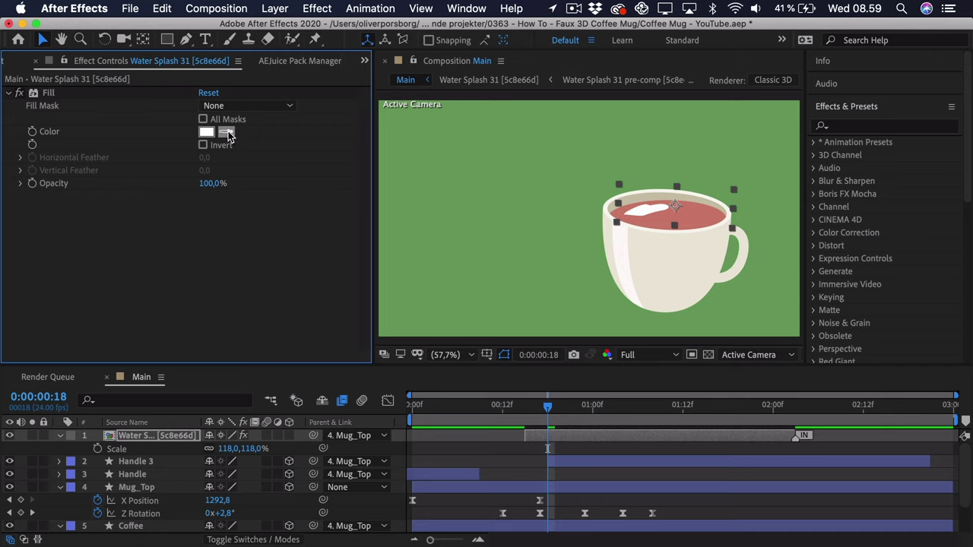
{"action": "left_click", "coordinate": [699, 214]}
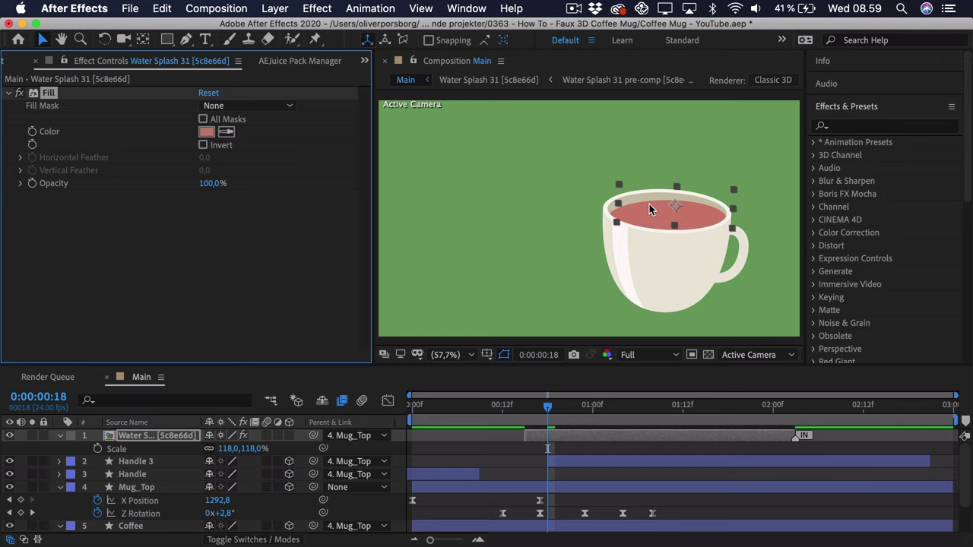
Darken the Fill effect color of Water Splash 31 to B77768 and preview the splash from 0:00:00:13
{"action": "left_click", "coordinate": [207, 133]}
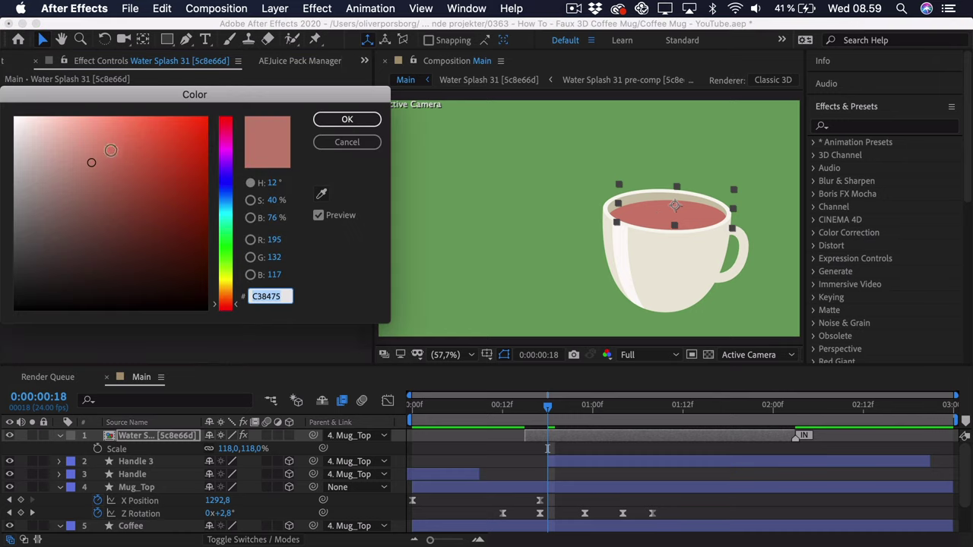
{"action": "left_click", "coordinate": [97, 171]}
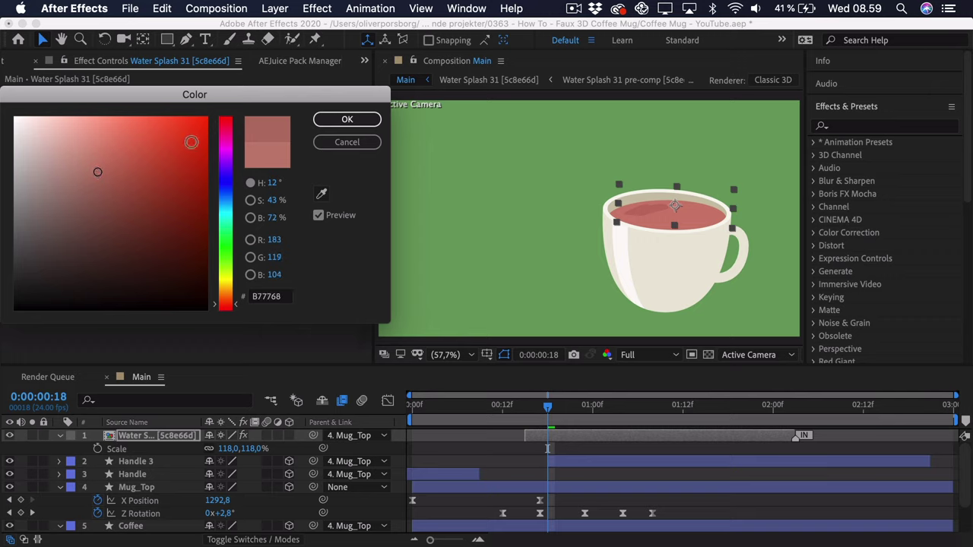
{"action": "left_click", "coordinate": [346, 119]}
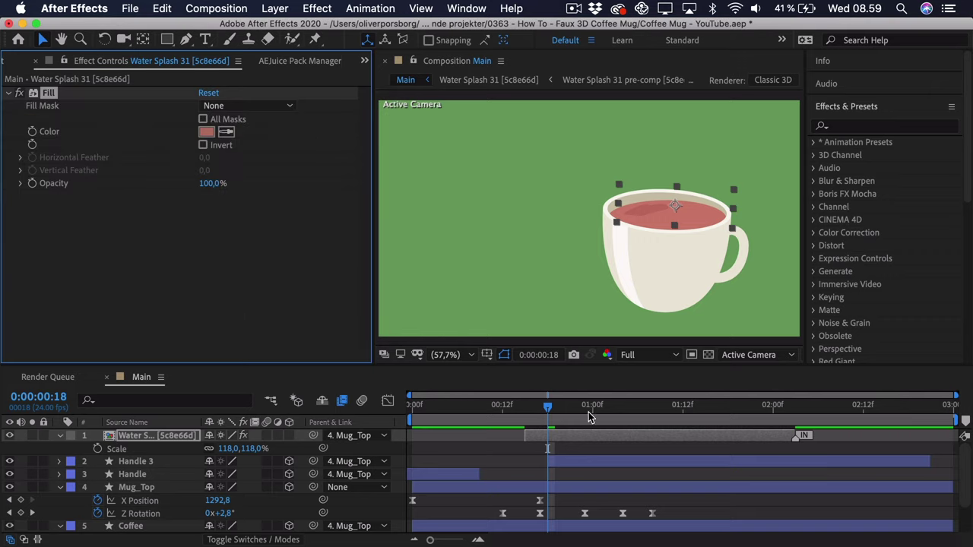
{"action": "left_click", "coordinate": [512, 410]}
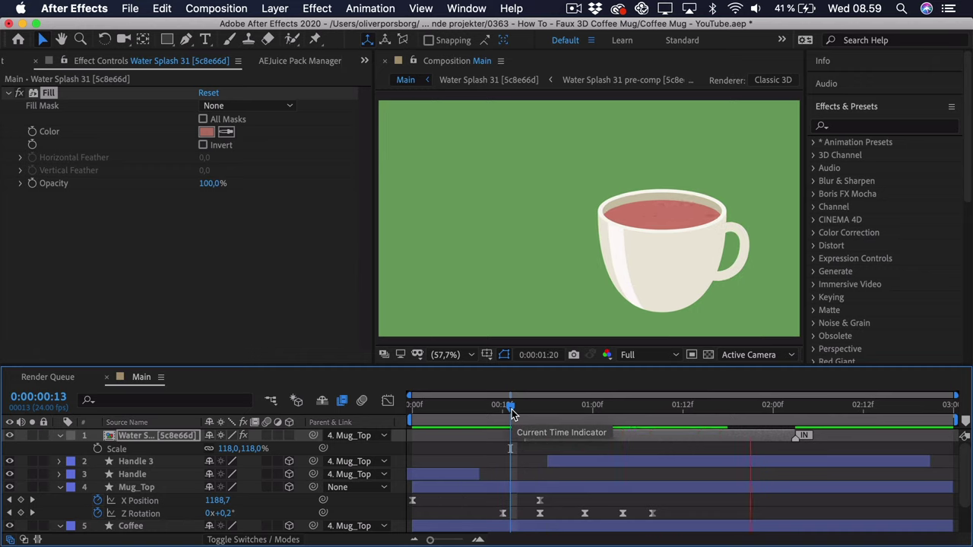
{"action": "key", "text": "space"}
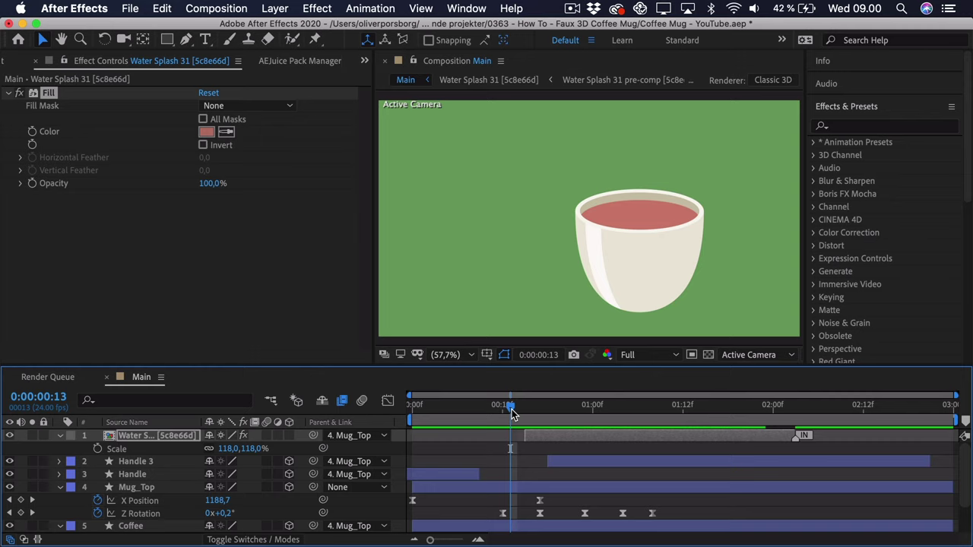
{"action": "key", "text": "space"}
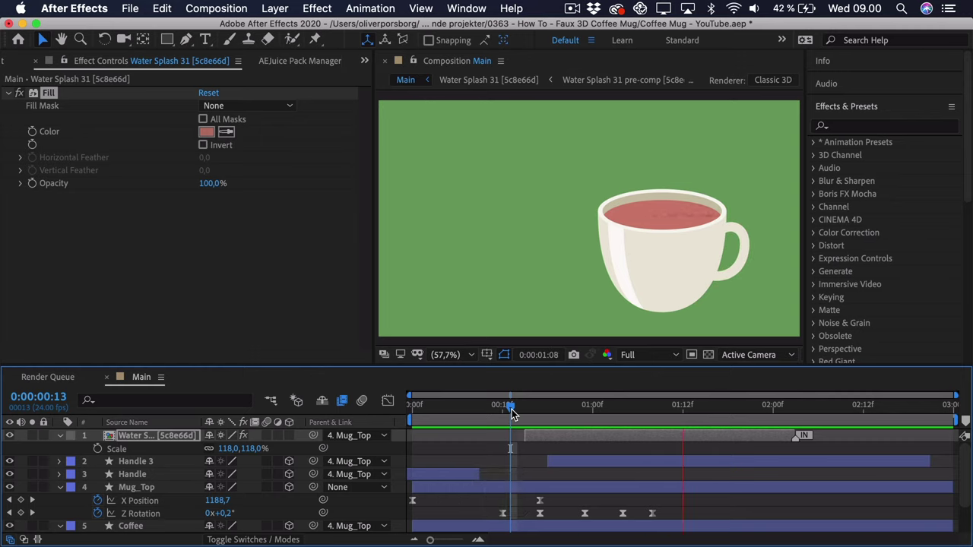
{"action": "key", "text": "space"}
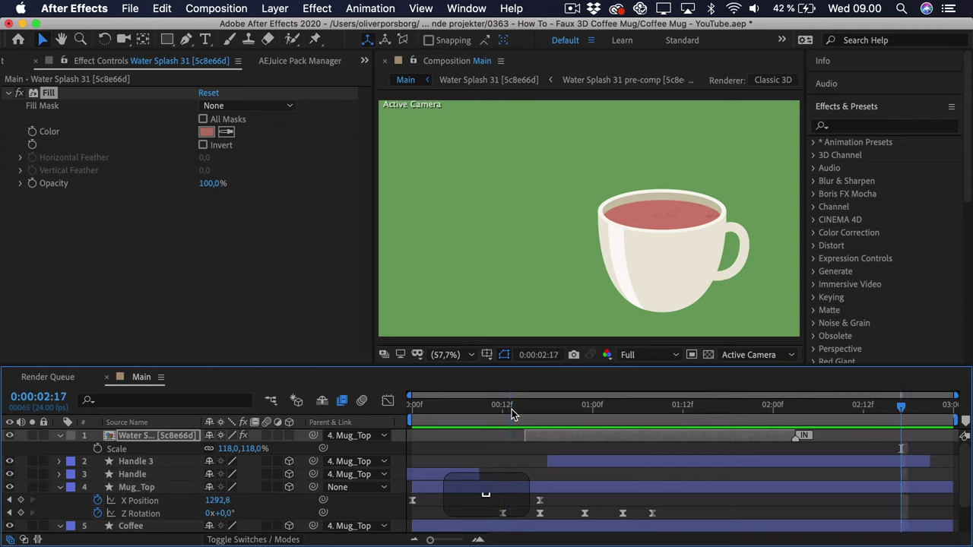
Examine the frame-by-frame splash layers inside the nested Water Splash 31 pre-comp and return to the Main composition
{"action": "double_click", "coordinate": [542, 435]}
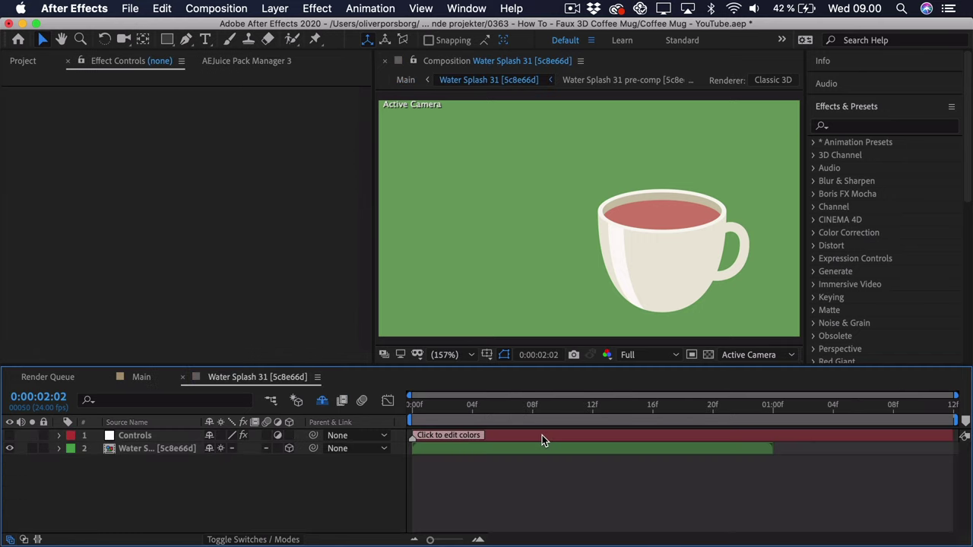
{"action": "left_click", "coordinate": [139, 447]}
{"action": "double_click", "coordinate": [140, 447]}
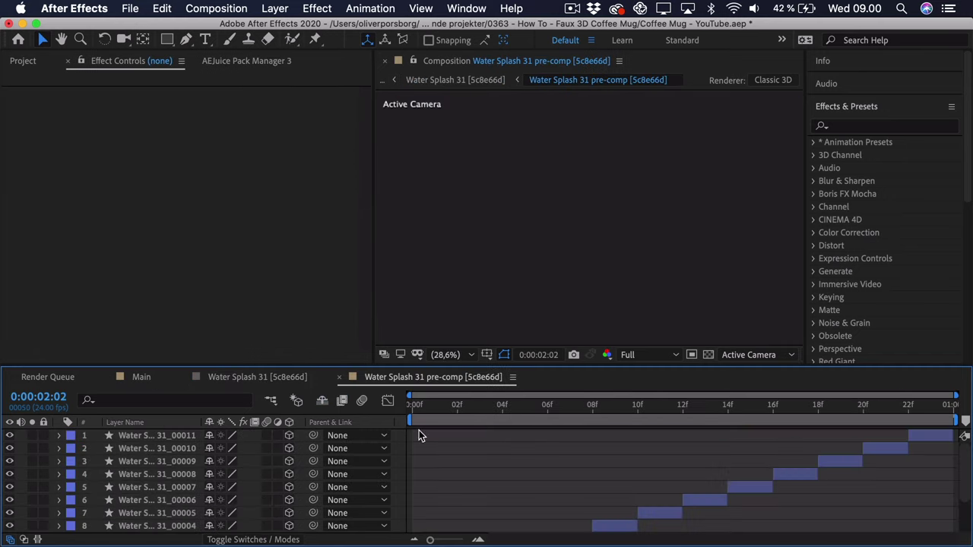
{"action": "left_click", "coordinate": [536, 407]}
{"action": "left_click_drag", "start_coordinate": [529, 408], "coordinate": [868, 408]}
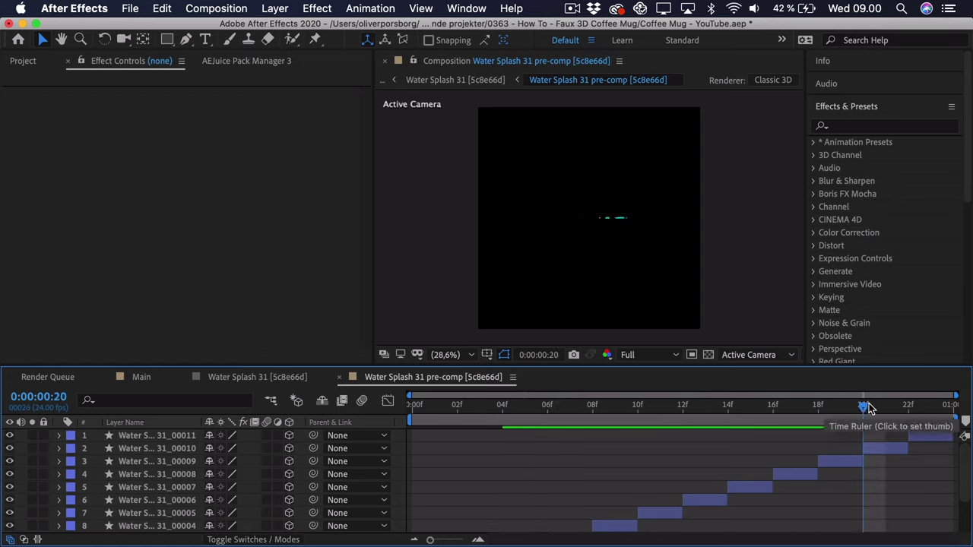
{"action": "left_click", "coordinate": [143, 379]}
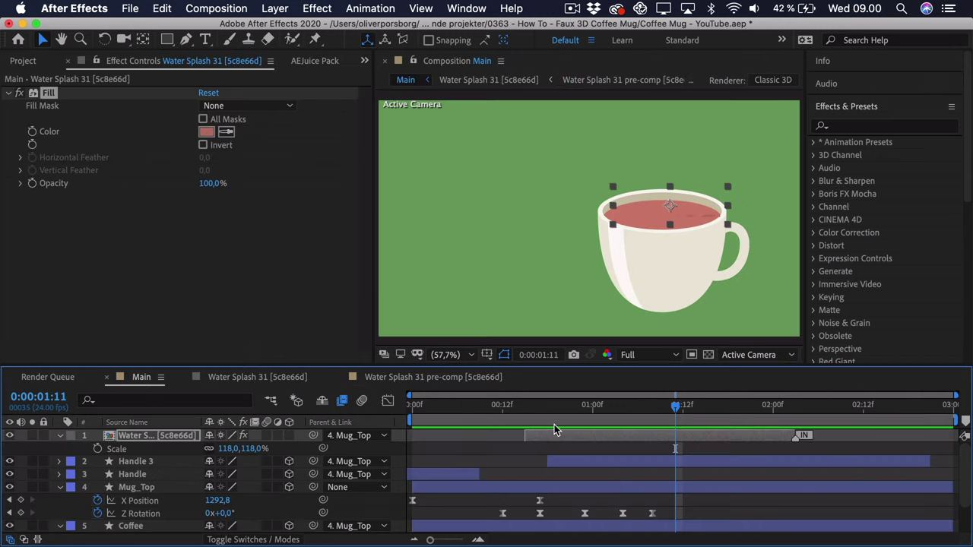
Reveal the Time Remap keyframes of Water Splash 31, move the last one to about 0:00:01:14 and preview the faster splash
{"action": "left_click", "coordinate": [557, 440]}
{"action": "key", "text": "u"}
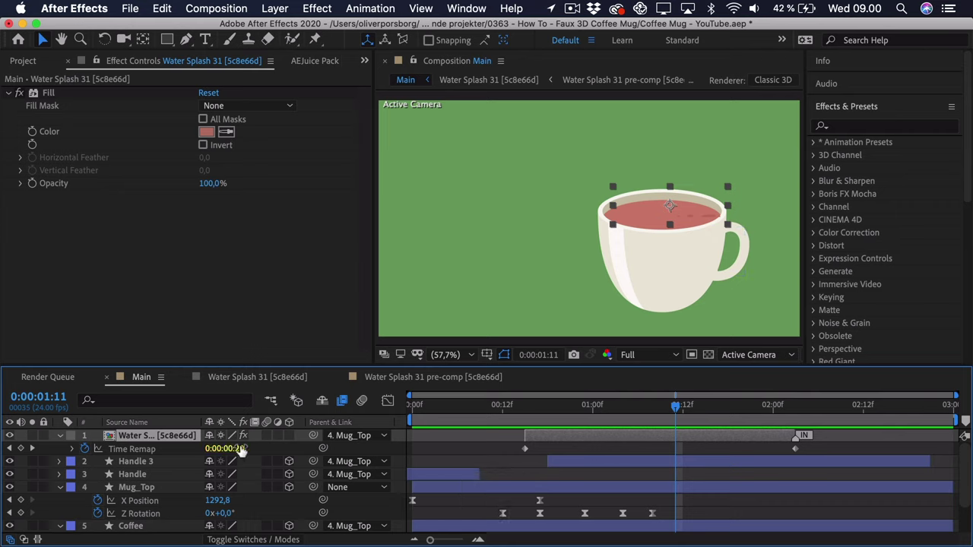
{"action": "key", "text": "space"}
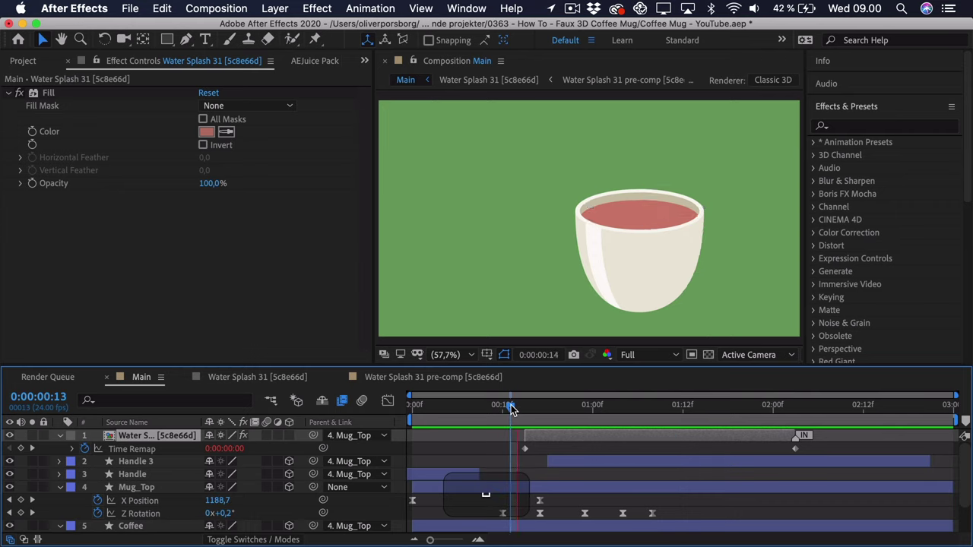
{"action": "key", "text": "space"}
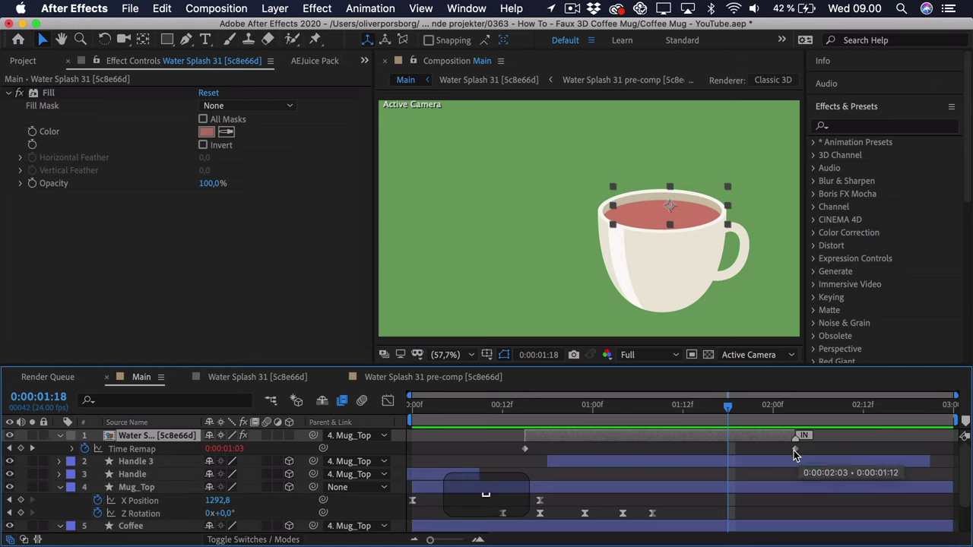
{"action": "left_click_drag", "start_coordinate": [795, 454], "coordinate": [697, 454]}
{"action": "left_click", "coordinate": [504, 411]}
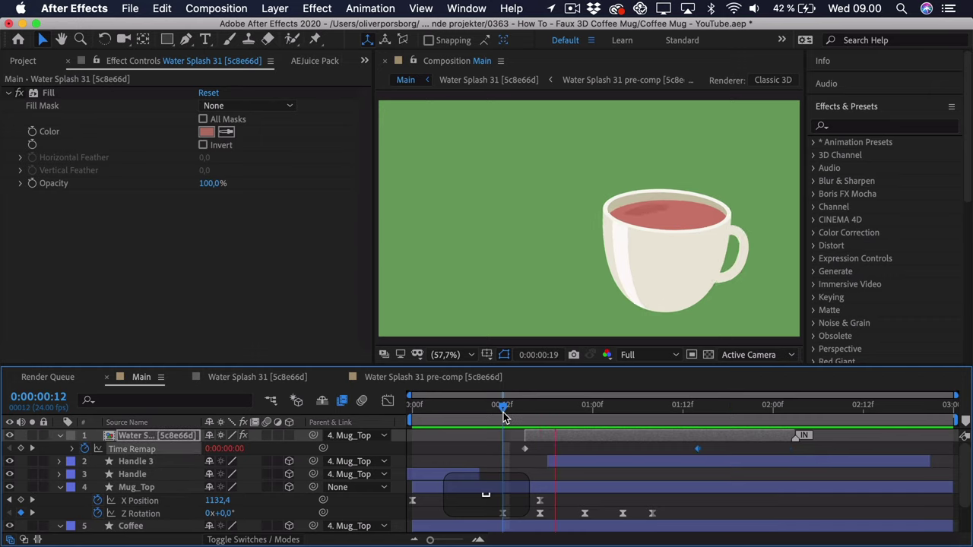
{"action": "key", "text": "o"}
{"action": "key", "text": "i"}
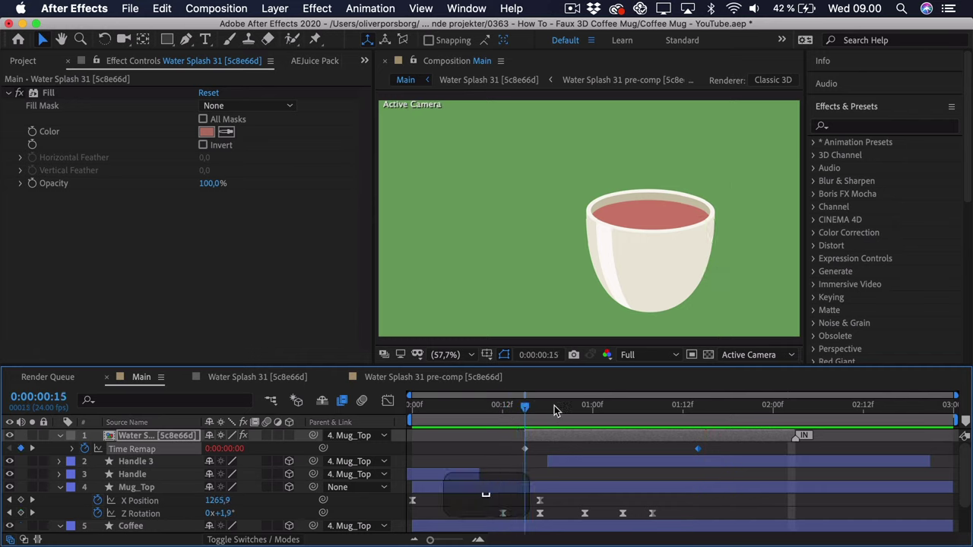
Reduce the Water Splash 31 scale to 112% at 0:00:00:18, nudge it left over the coffee and preview the result
{"action": "mouse_move", "coordinate": [554, 410]}
{"action": "left_mouse_down"}
{"action": "mouse_move", "coordinate": [662, 422]}
{"action": "mouse_move", "coordinate": [547, 412]}
{"action": "left_mouse_up"}
{"action": "key", "text": "Left"}
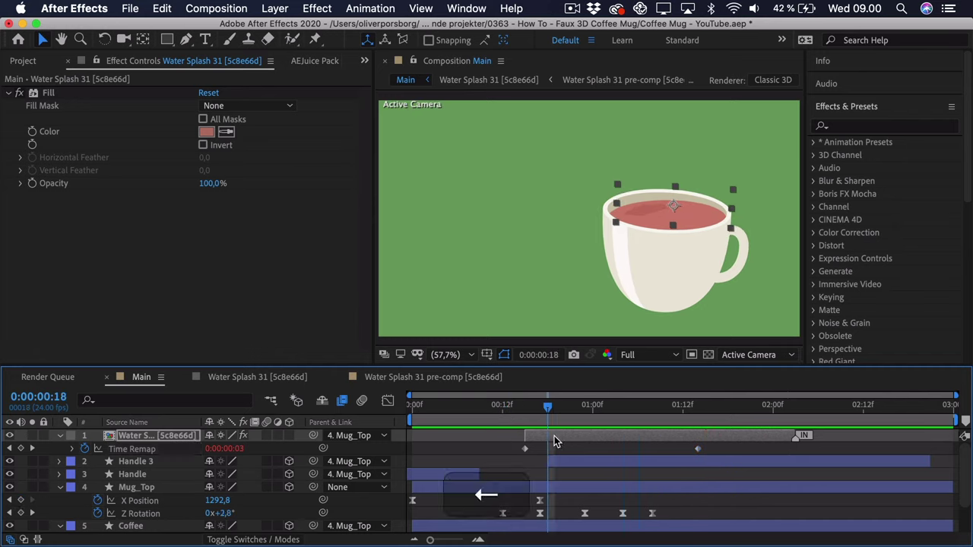
{"action": "key", "text": "s"}
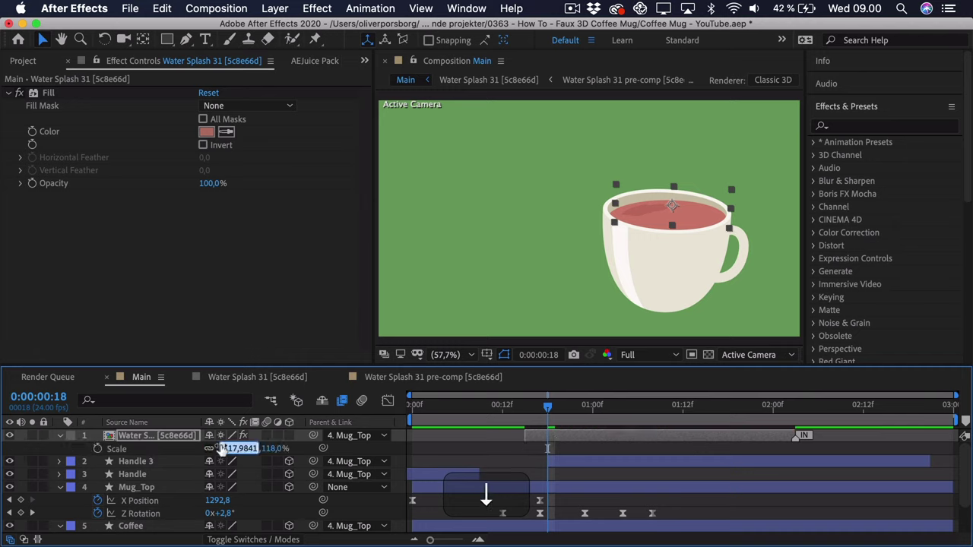
{"action": "key", "text": "Down"}
{"action": "key", "text": "Down"}
{"action": "key", "text": "Down"}
{"action": "left_click", "coordinate": [630, 210]}
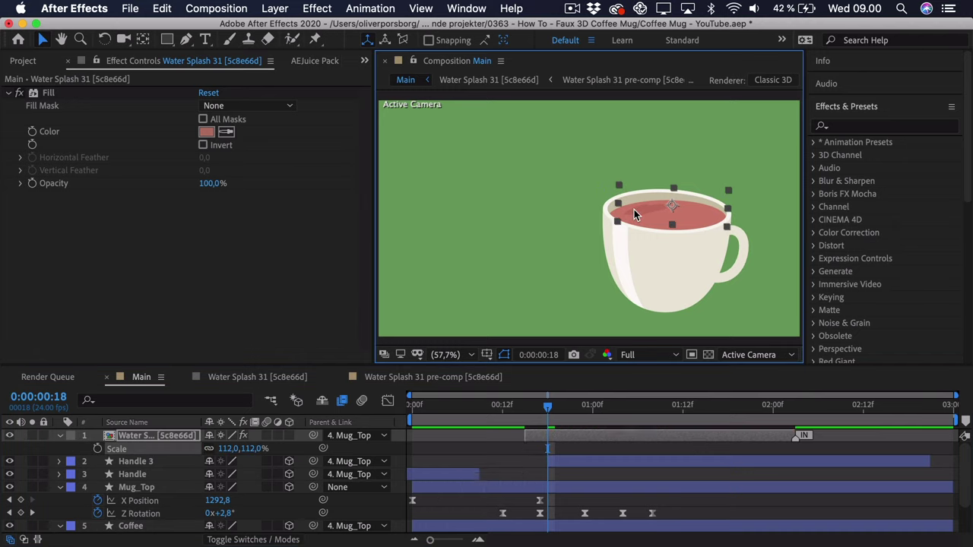
{"action": "key", "text": "Left"}
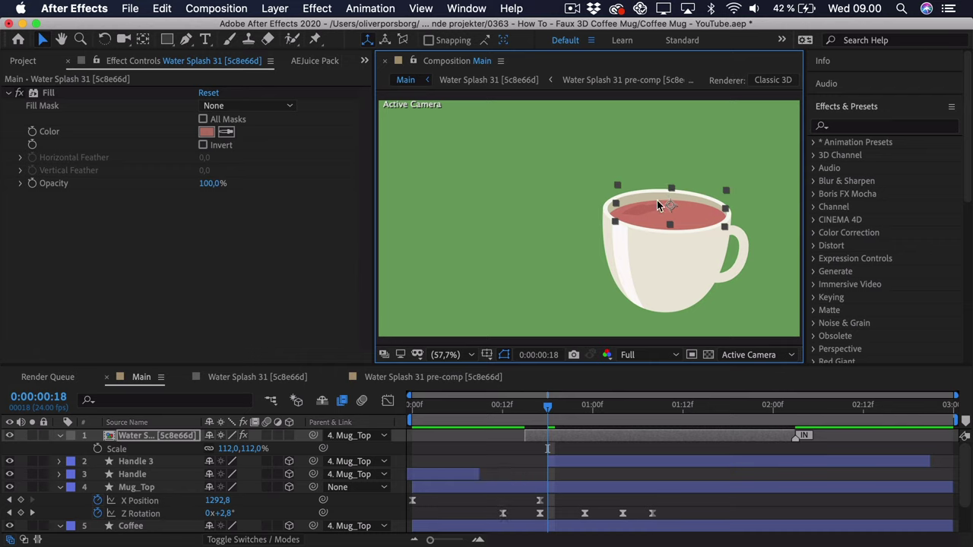
{"action": "left_click", "coordinate": [517, 409]}
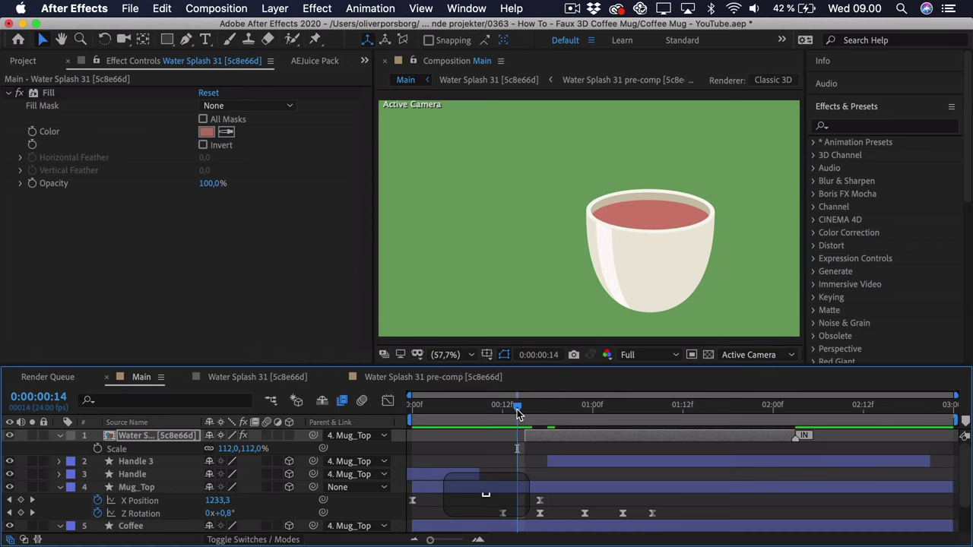
{"action": "key", "text": "space"}
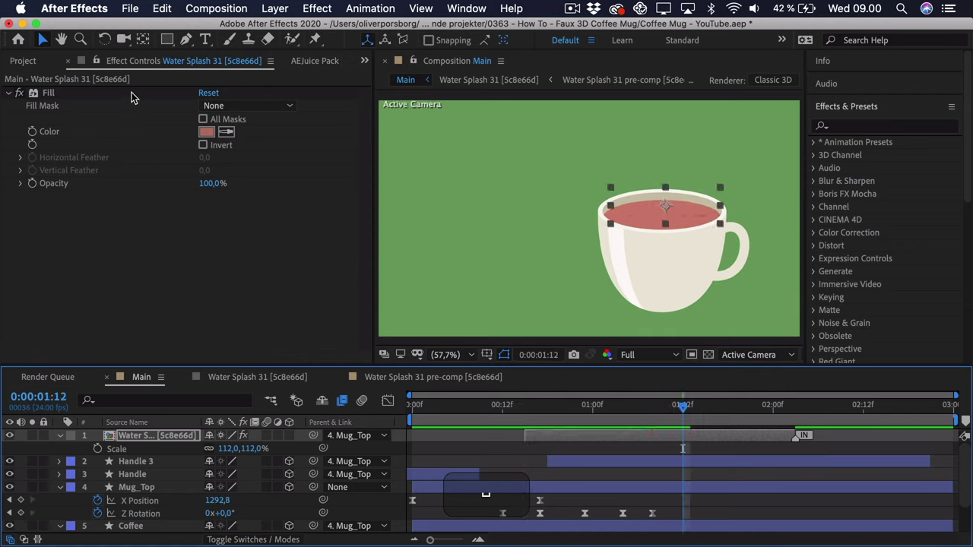
Find splash 33 in AEJuice Pack Manager and add it to the Main composition over the mug with the time at 0:00:01:04
{"action": "left_click", "coordinate": [314, 60]}
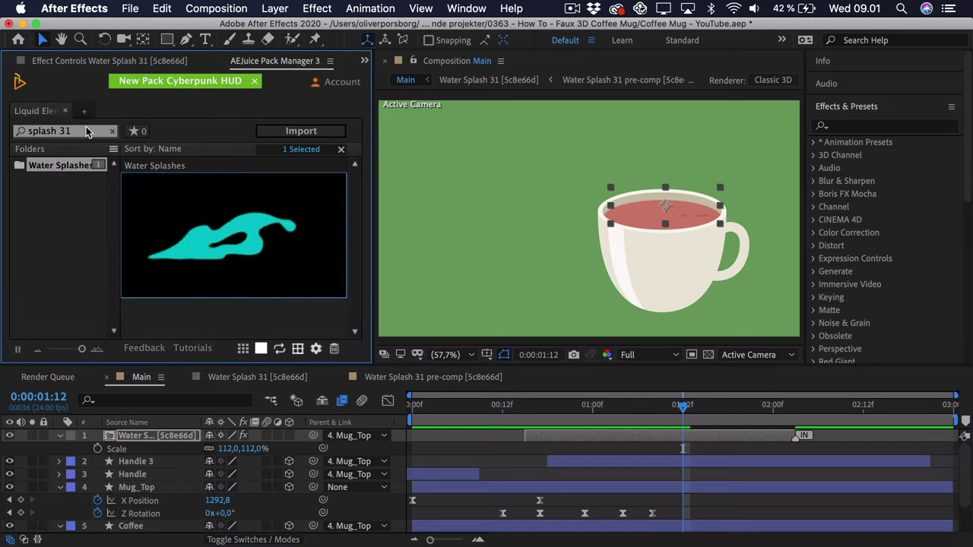
{"action": "key", "text": "BackSpace"}
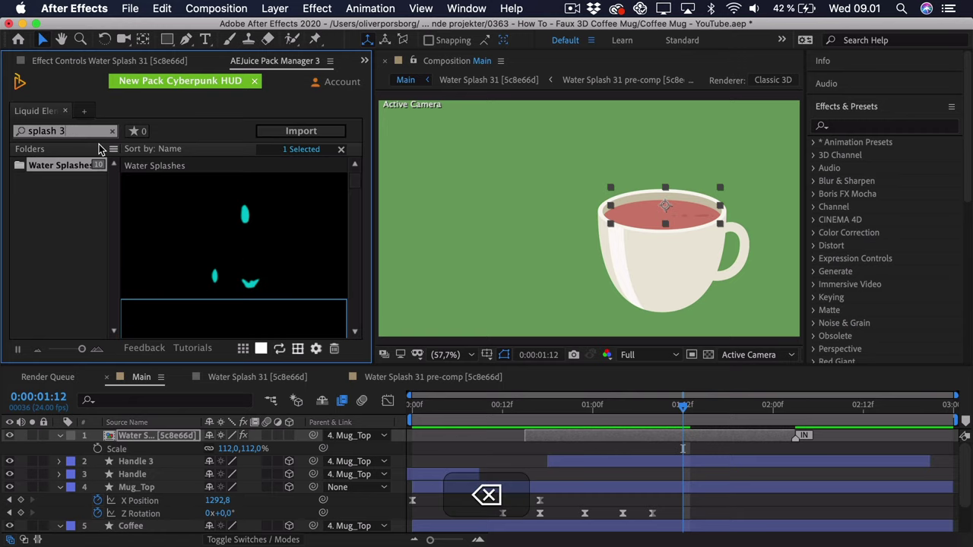
{"action": "type", "text": "3"}
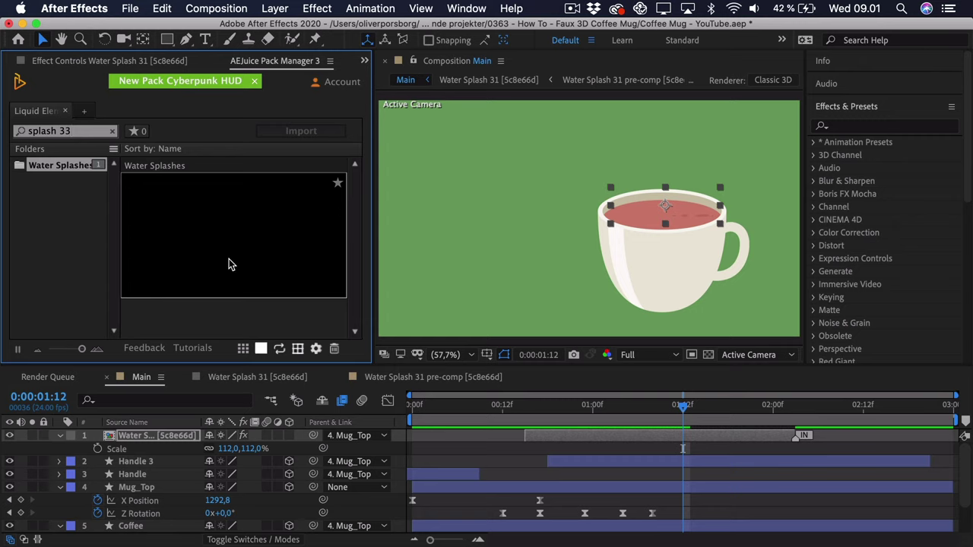
{"action": "left_click_drag", "start_coordinate": [553, 411], "coordinate": [622, 416]}
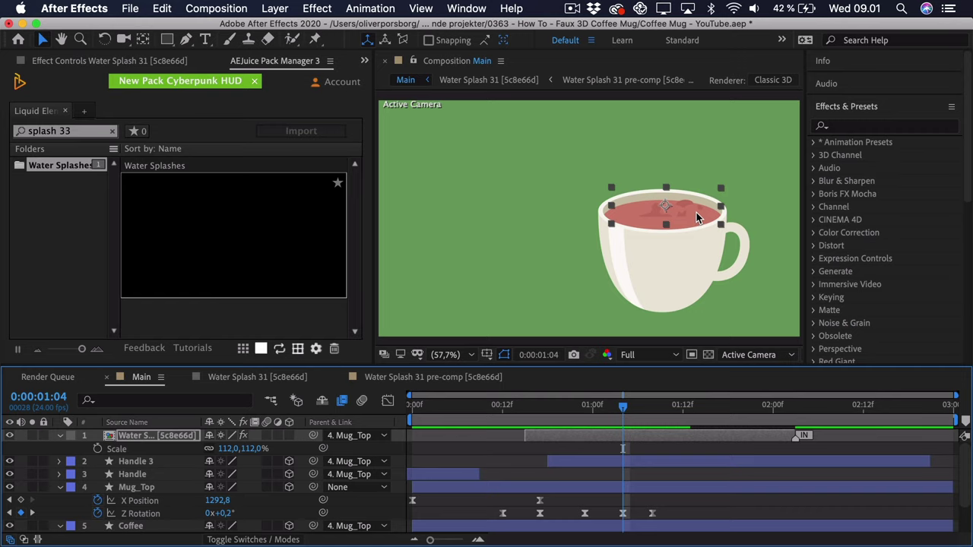
{"action": "left_click_drag", "start_coordinate": [327, 198], "coordinate": [720, 196]}
{"action": "left_click", "coordinate": [163, 435]}
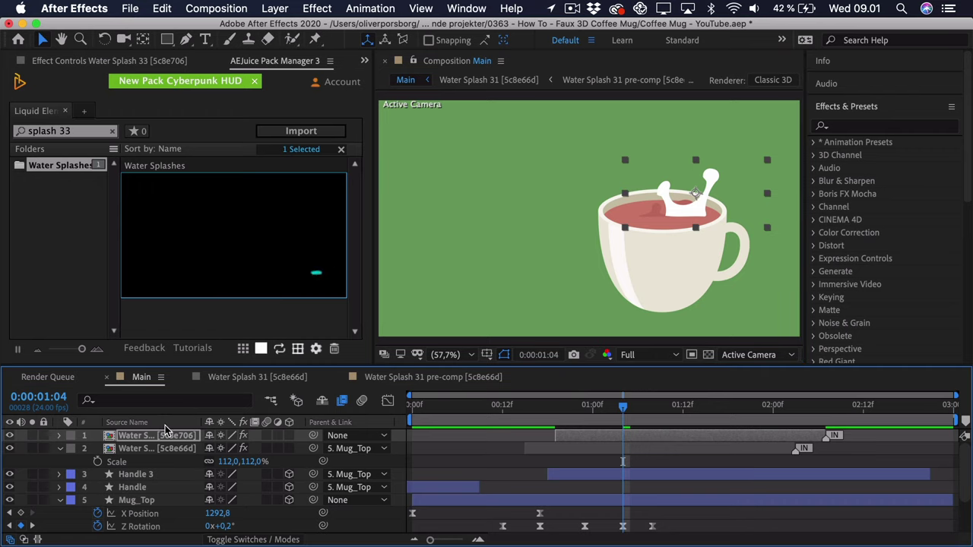
{"action": "left_click", "coordinate": [150, 255]}
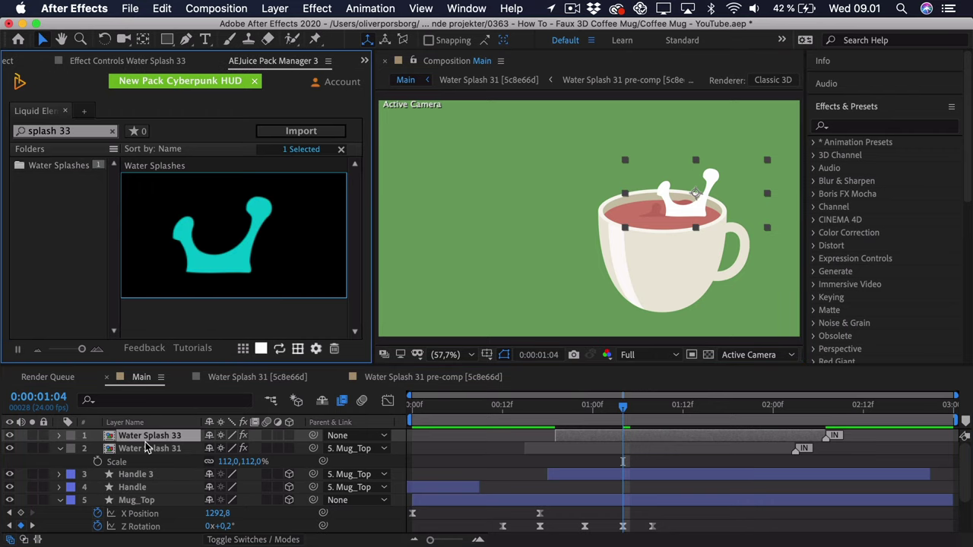
Scale the Water Splash 33 layer to 66% and position it over the coffee surface
{"action": "left_click", "coordinate": [128, 436]}
{"action": "key", "text": "s"}
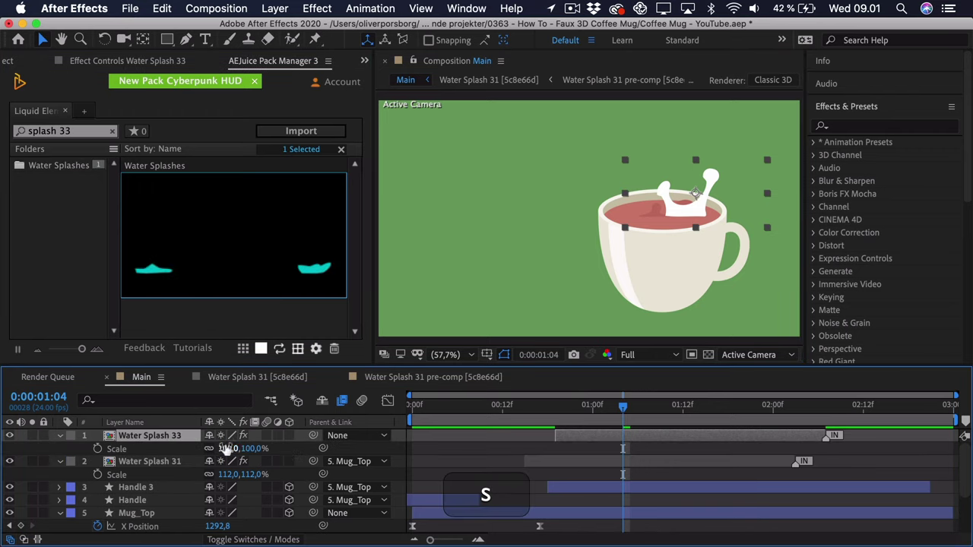
{"action": "left_click_drag", "start_coordinate": [226, 449], "coordinate": [205, 447]}
{"action": "left_click_drag", "start_coordinate": [707, 206], "coordinate": [705, 211]}
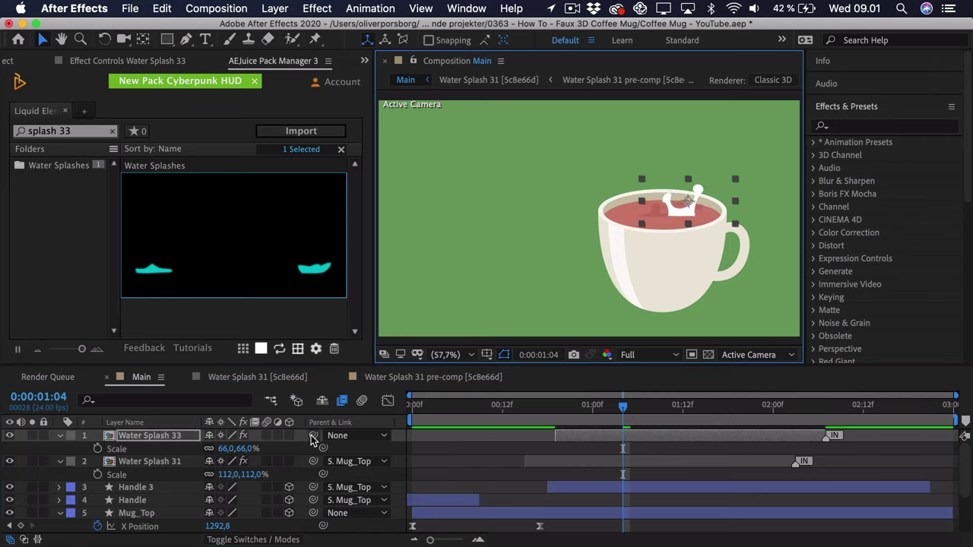
Parent the Water Splash 33 layer to Mug_Top and move it left, back onto the coffee surface
{"action": "left_click_drag", "start_coordinate": [312, 439], "coordinate": [151, 514]}
{"action": "left_click", "coordinate": [170, 427]}
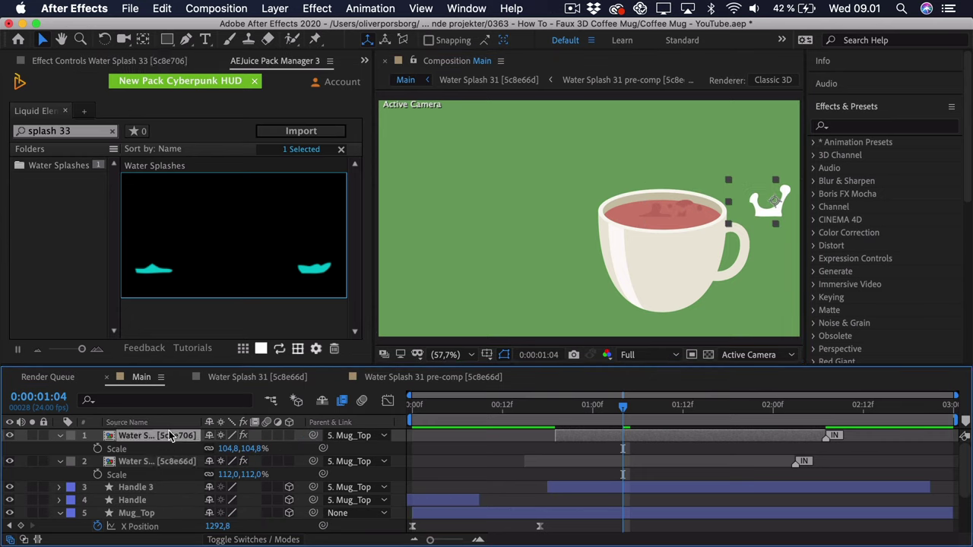
{"action": "key", "text": "shift+Left"}
{"action": "key", "text": "shift+Left"}
{"action": "key", "text": "shift+Left"}
{"action": "key", "text": "shift+Left"}
{"action": "key", "text": "shift+Left"}
{"action": "key", "text": "shift+Left"}
{"action": "key", "text": "shift+Left"}
{"action": "key", "text": "shift+Left"}
{"action": "key", "text": "shift+Left"}
{"action": "key", "text": "shift+Left"}
{"action": "key", "text": "shift+Left"}
{"action": "key", "text": "shift+Left"}
{"action": "key", "text": "shift+Left"}
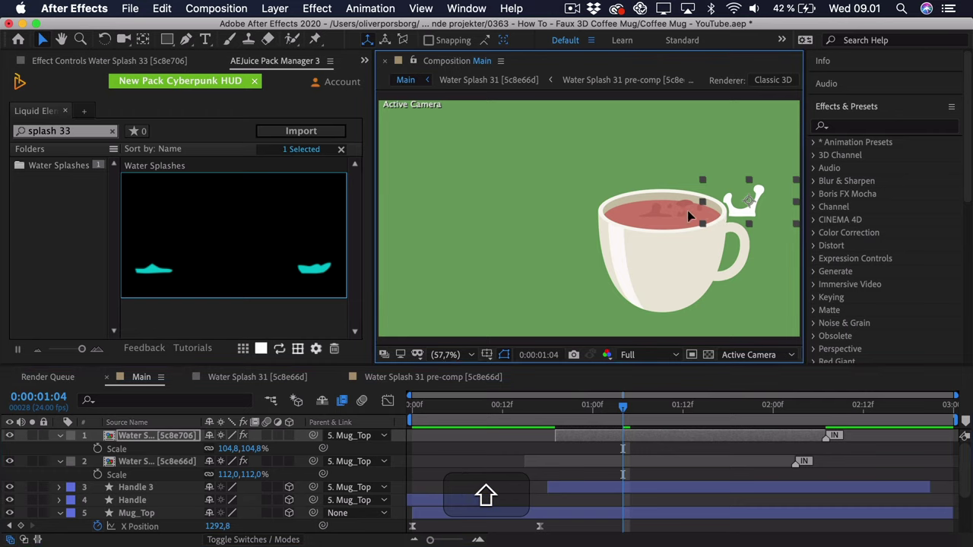
{"action": "key", "text": "shift+Left"}
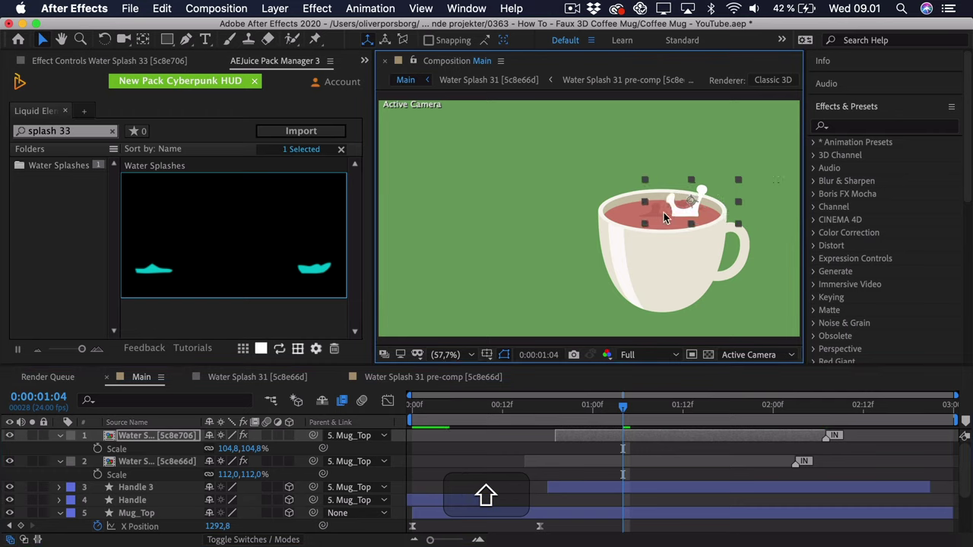
Set the Fill effect color of Water Splash 33 by sampling the darker red of the first splash in the mug
{"action": "left_click", "coordinate": [120, 62]}
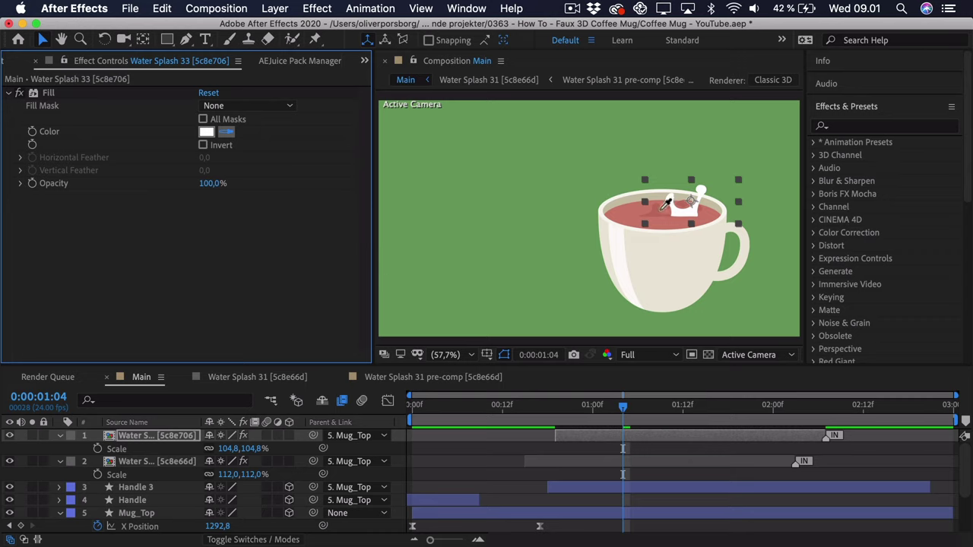
{"action": "left_click", "coordinate": [663, 206]}
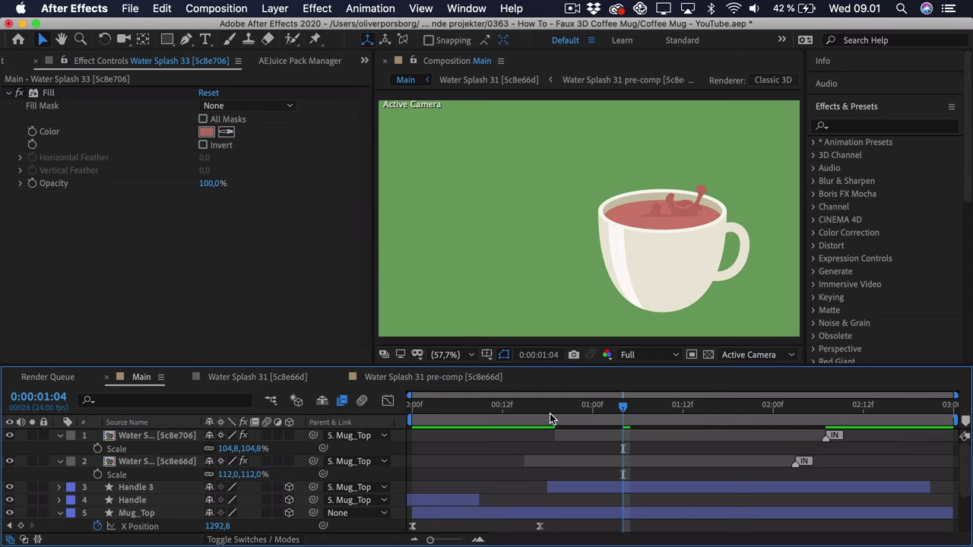
Try starting the Water Splash 33 layer three frames later, preview the animation, and move the layer back to its earlier start
{"action": "left_click_drag", "start_coordinate": [549, 410], "coordinate": [622, 410]}
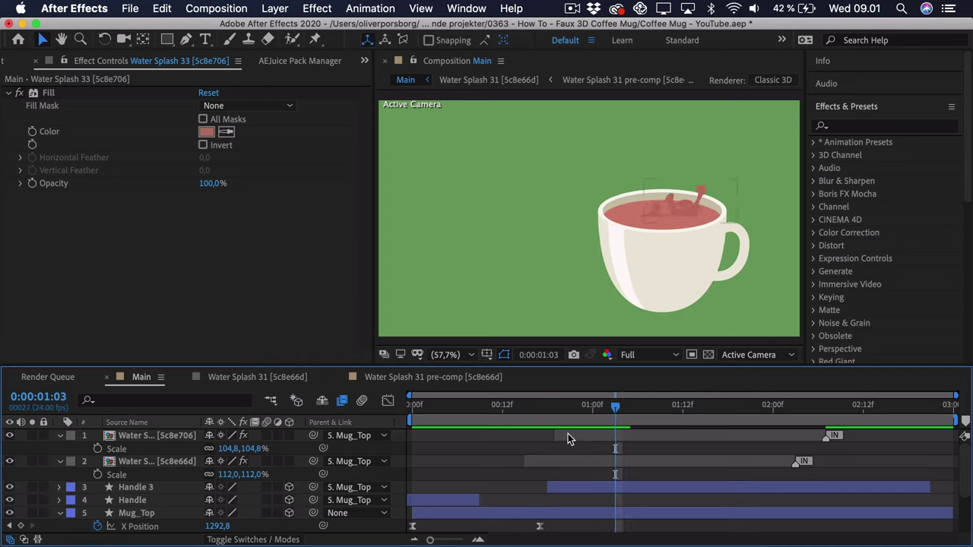
{"action": "mouse_move", "coordinate": [567, 438]}
{"action": "left_mouse_down"}
{"action": "mouse_move", "coordinate": [620, 439]}
{"action": "mouse_move", "coordinate": [591, 439]}
{"action": "left_mouse_up"}
{"action": "key", "text": "space"}
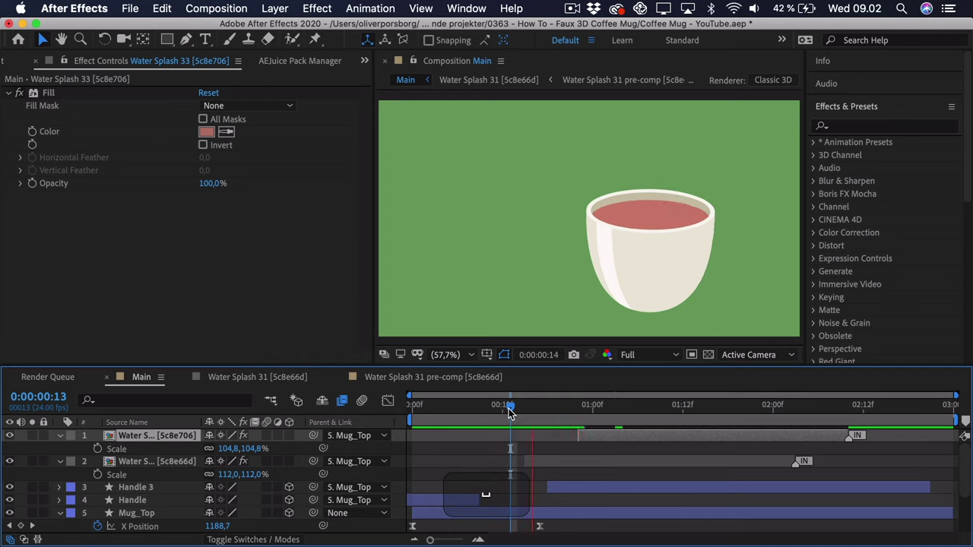
{"action": "left_click", "coordinate": [619, 435]}
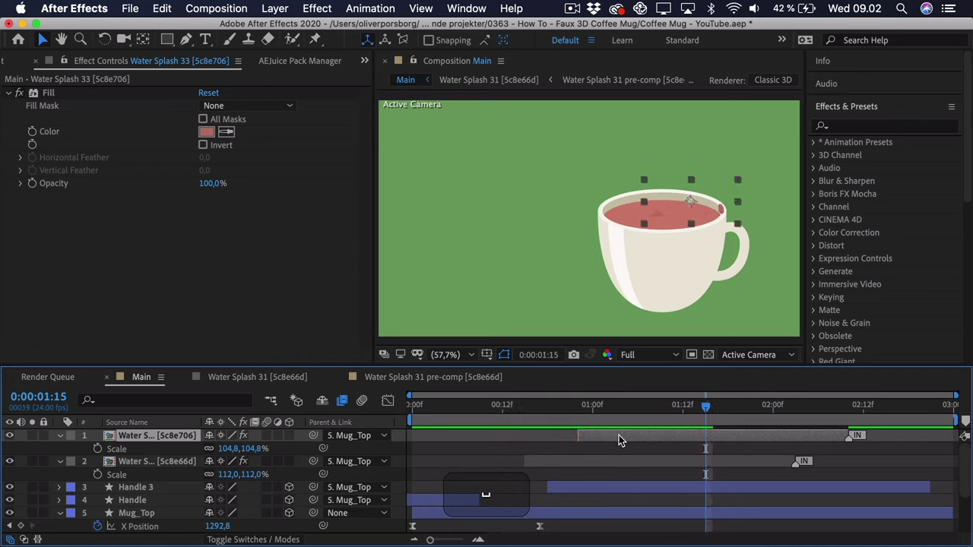
{"action": "left_click_drag", "start_coordinate": [619, 435], "coordinate": [595, 435]}
{"action": "left_click", "coordinate": [500, 410]}
{"action": "key", "text": "space"}
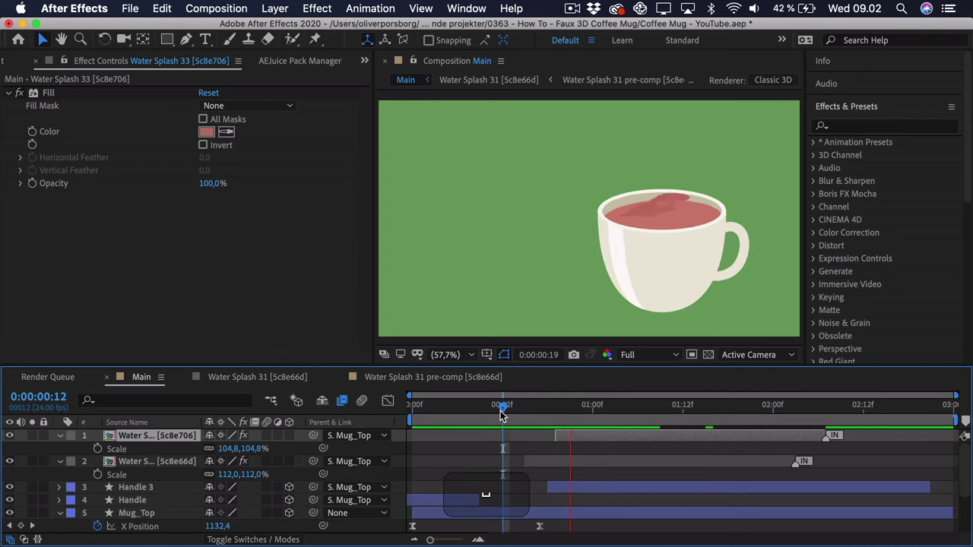
Reduce the Water Splash 33 scale to about 99.8% while checking the stray droplet at the mug's right rim at 0:00:01:17
{"action": "left_click_drag", "start_coordinate": [520, 410], "coordinate": [690, 411]}
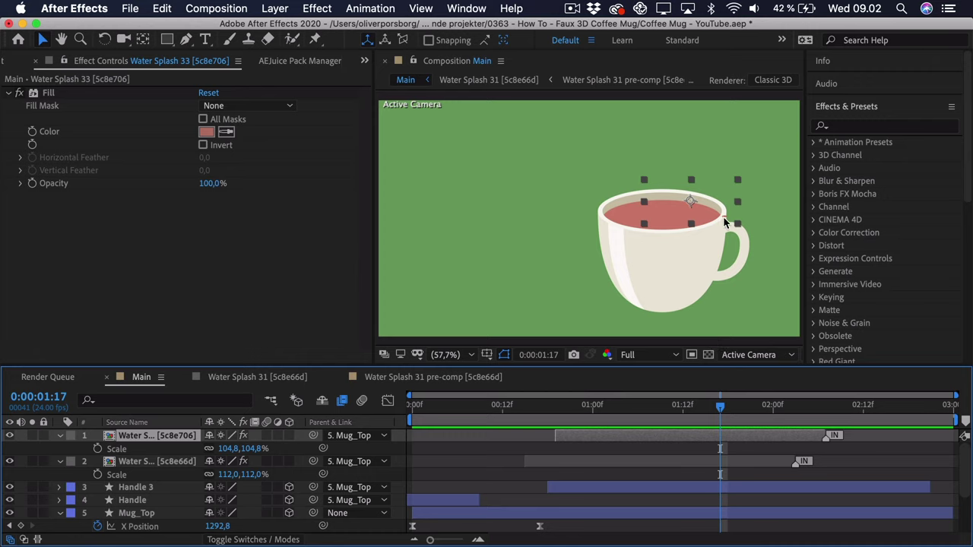
{"action": "key", "text": "z"}
{"action": "left_click", "coordinate": [760, 213]}
{"action": "key", "text": "space"}
{"action": "left_click_drag", "start_coordinate": [509, 250], "coordinate": [699, 262]}
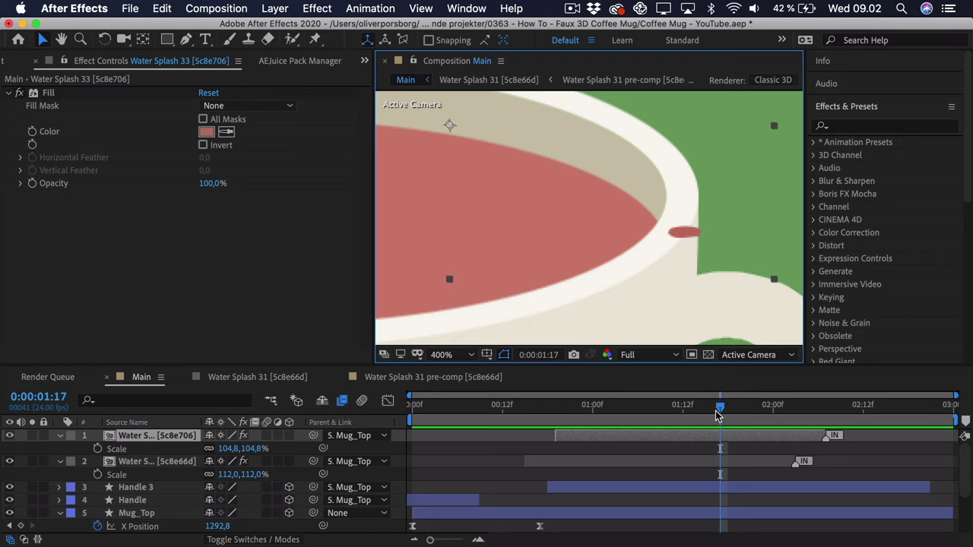
{"action": "left_click", "coordinate": [228, 449]}
{"action": "key", "text": "Down"}
{"action": "key", "text": "Down"}
{"action": "key", "text": "Down"}
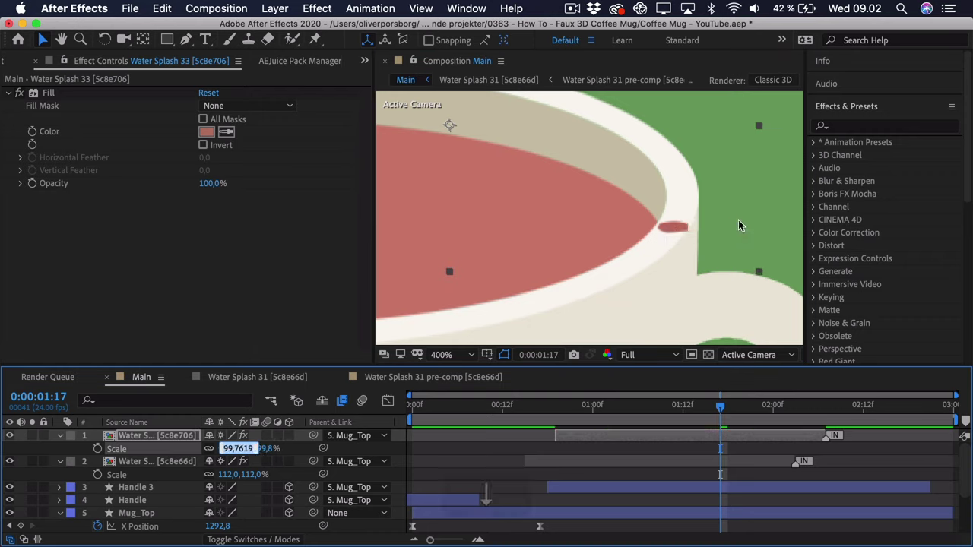
{"action": "mouse_move", "coordinate": [720, 411]}
{"action": "left_mouse_down"}
{"action": "mouse_move", "coordinate": [674, 412]}
{"action": "mouse_move", "coordinate": [734, 416]}
{"action": "mouse_move", "coordinate": [720, 416]}
{"action": "left_mouse_up"}
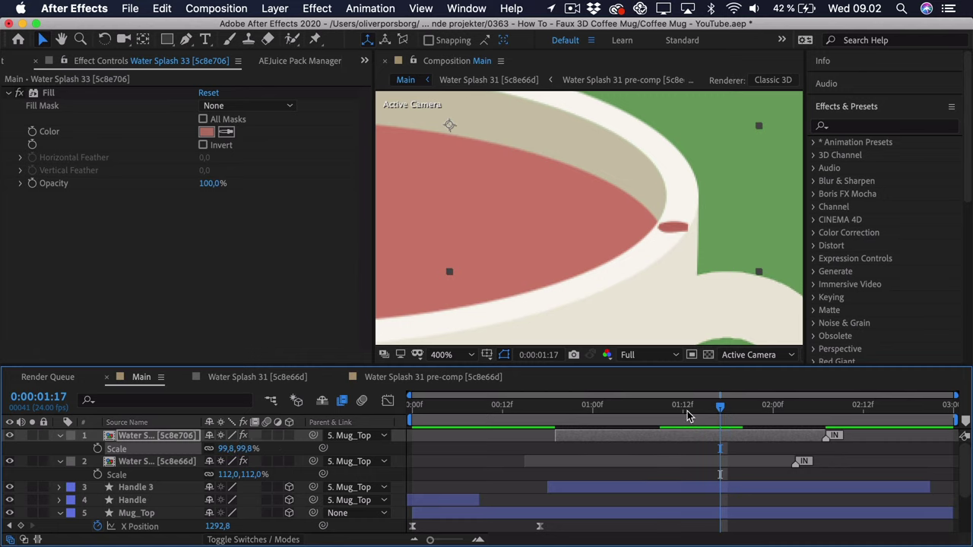
{"action": "left_click", "coordinate": [456, 358]}
{"action": "left_click", "coordinate": [469, 102]}
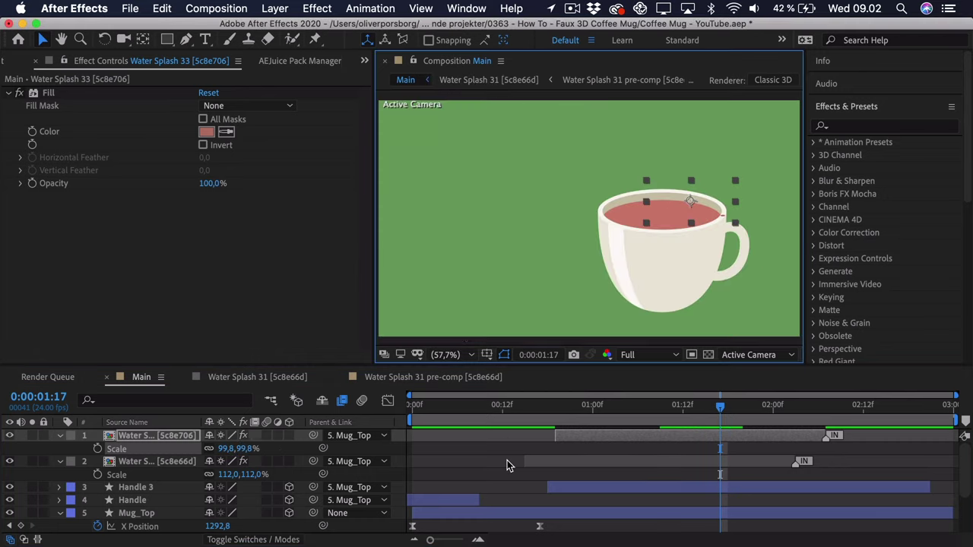
Shorten the Water Splash 33 time remap by moving its last keyframe to about 0:00:01:16, and preview the splash
{"action": "key", "text": "u"}
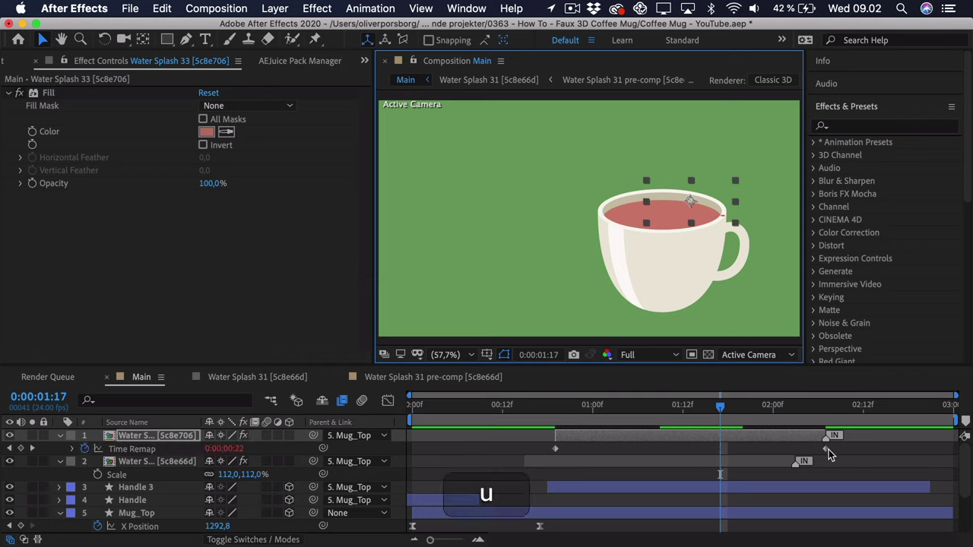
{"action": "left_click", "coordinate": [826, 449]}
{"action": "left_click_drag", "start_coordinate": [825, 450], "coordinate": [712, 450]}
{"action": "left_click", "coordinate": [512, 412]}
{"action": "key", "text": "space"}
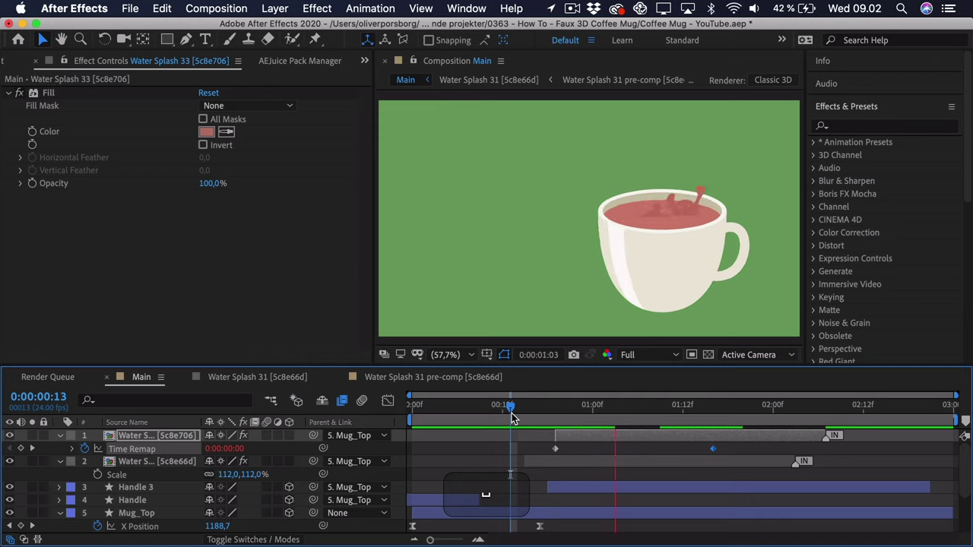
{"action": "left_click_drag", "start_coordinate": [512, 413], "coordinate": [526, 412]}
{"action": "key", "text": "space"}
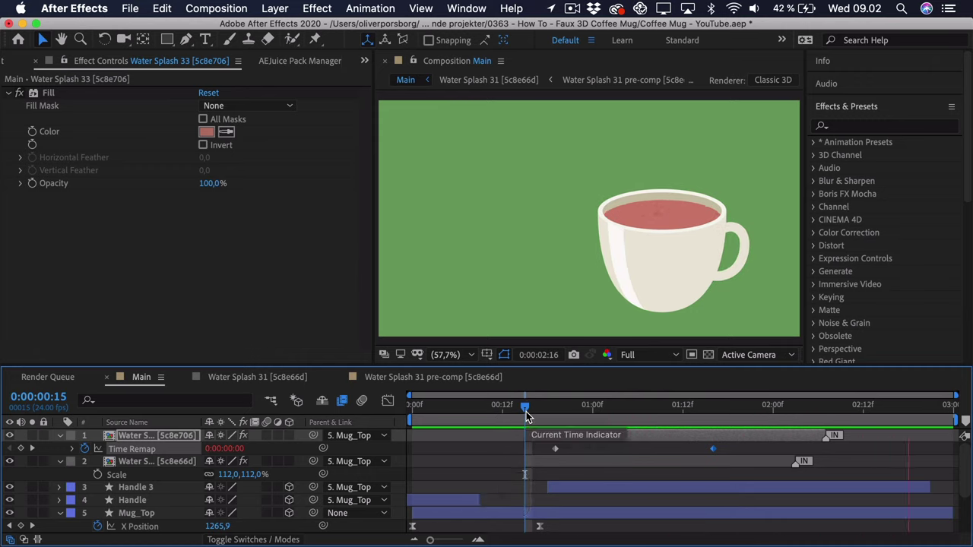
{"action": "key", "text": "space"}
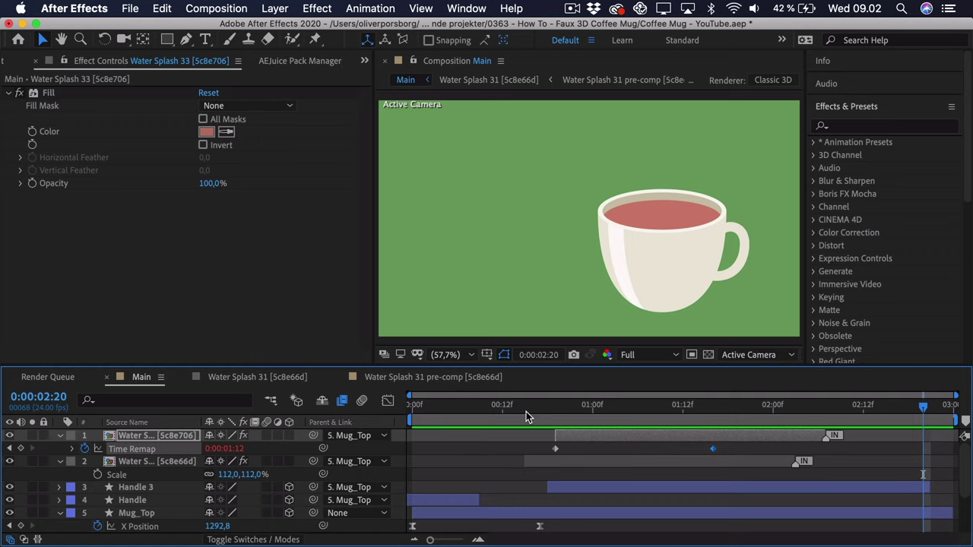
Search AEJuice Pack Manager for smoke and add Cigarette Smoke Loop 03 to the Main composition with the time at 0:00:02:20
{"action": "left_click", "coordinate": [297, 61]}
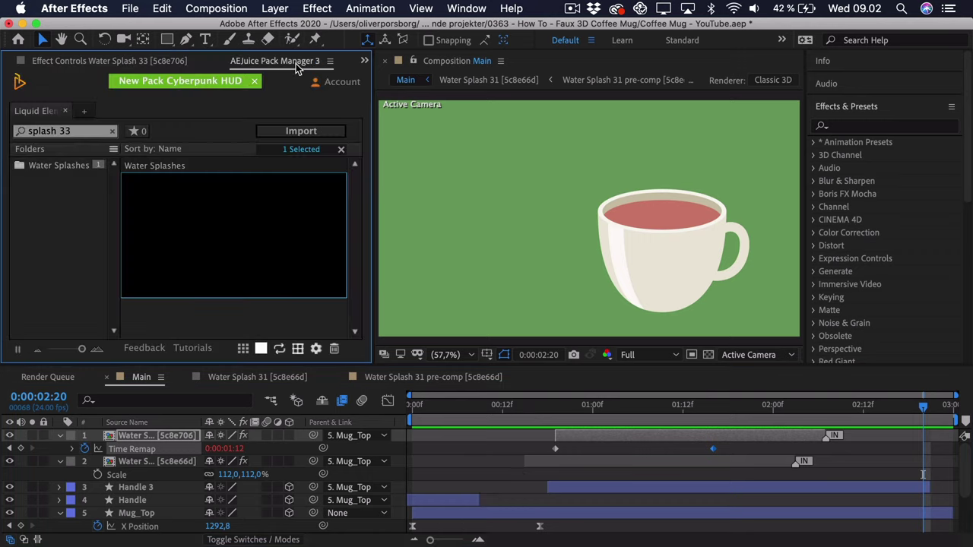
{"action": "left_click", "coordinate": [111, 130]}
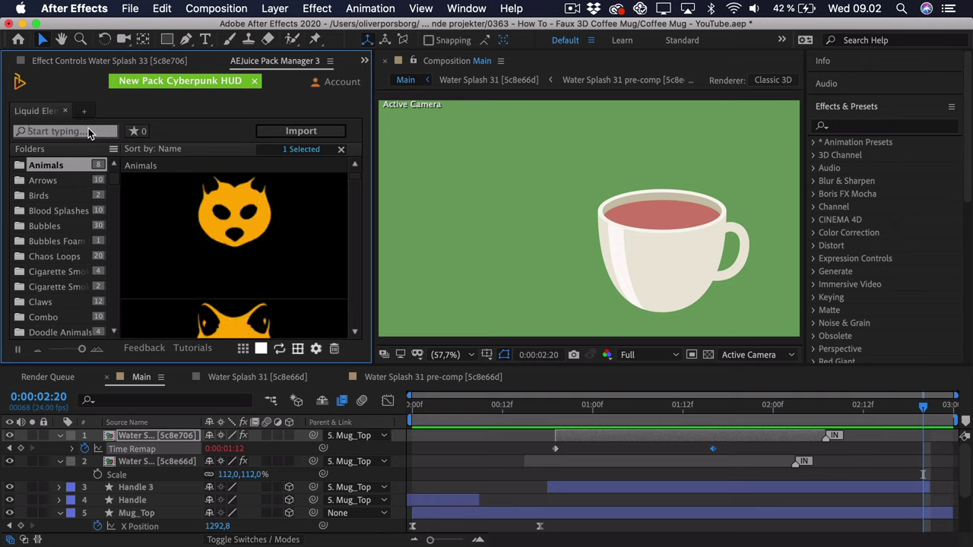
{"action": "left_click", "coordinate": [99, 131]}
{"action": "type", "text": "sm"}
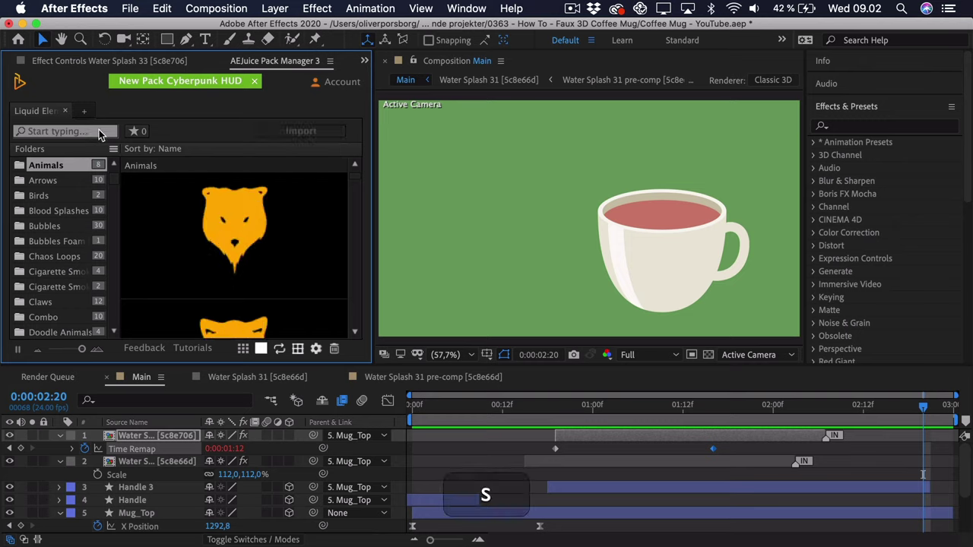
{"action": "type", "text": "oke"}
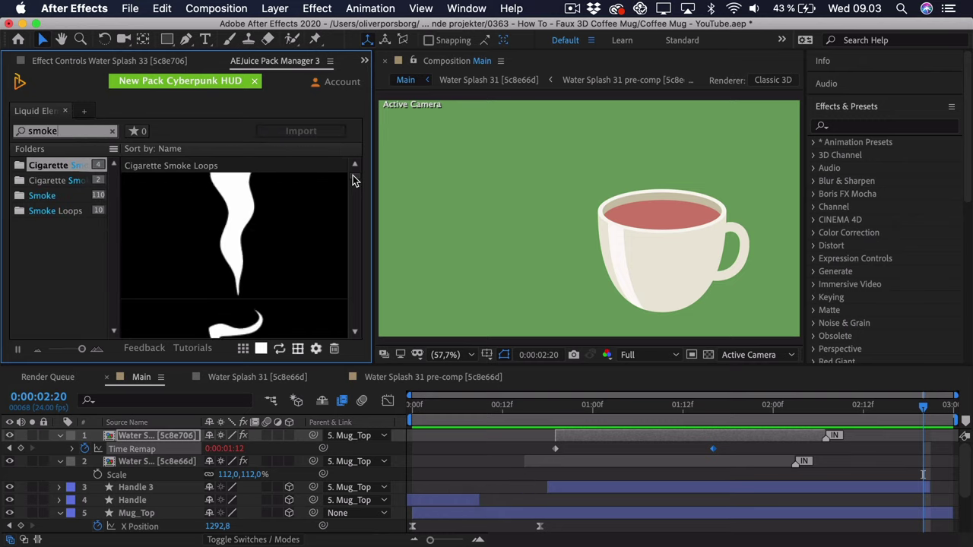
{"action": "scroll", "coordinate": [352, 181], "scroll_direction": "down", "scroll_amount": 3}
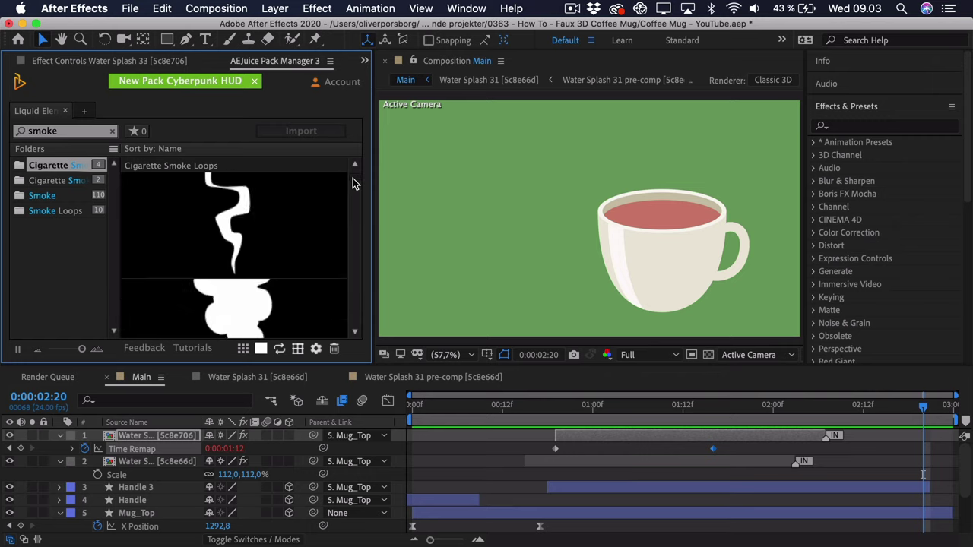
{"action": "mouse_move", "coordinate": [195, 252]}
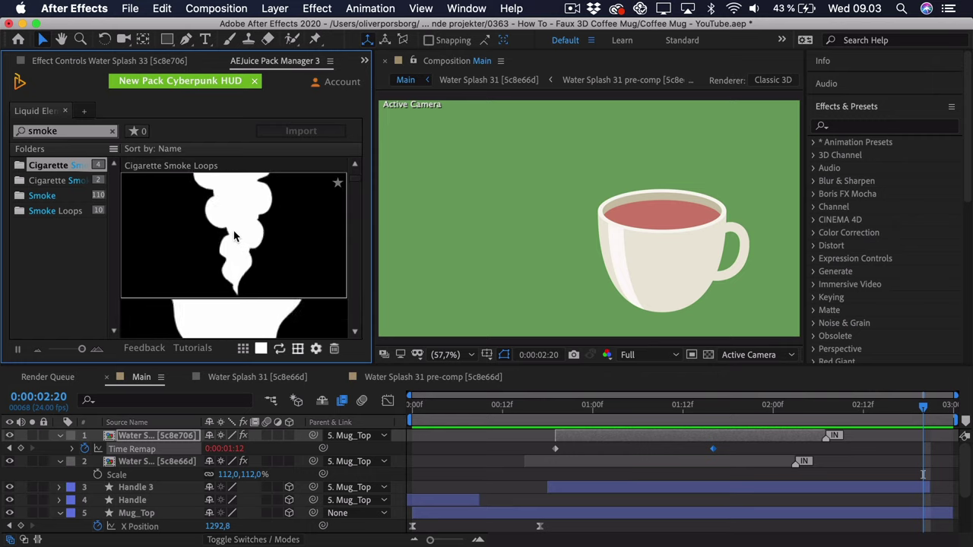
{"action": "left_click_drag", "start_coordinate": [243, 228], "coordinate": [617, 194]}
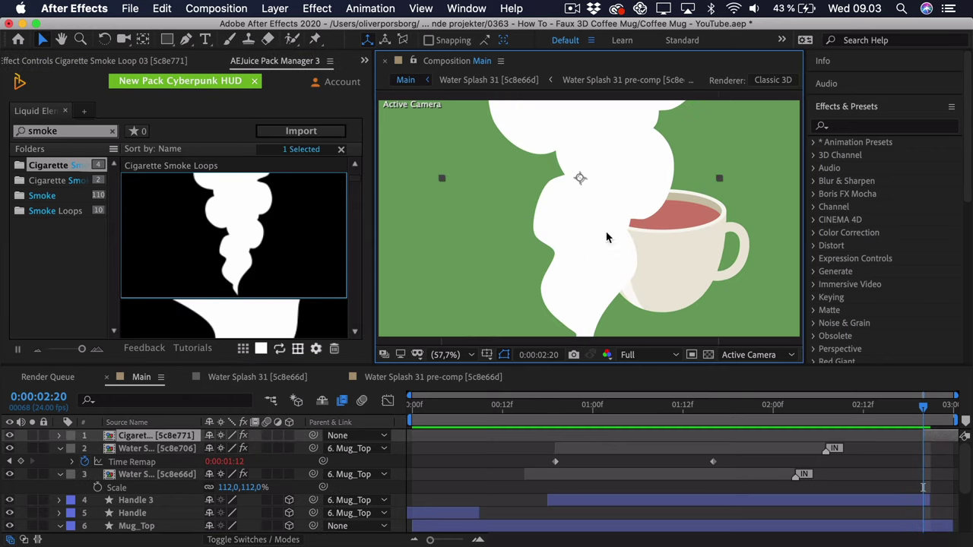
Position the Cigarette Smoke Loop 03 layer over the mug and scale it to 148%
{"action": "left_click_drag", "start_coordinate": [599, 243], "coordinate": [649, 191]}
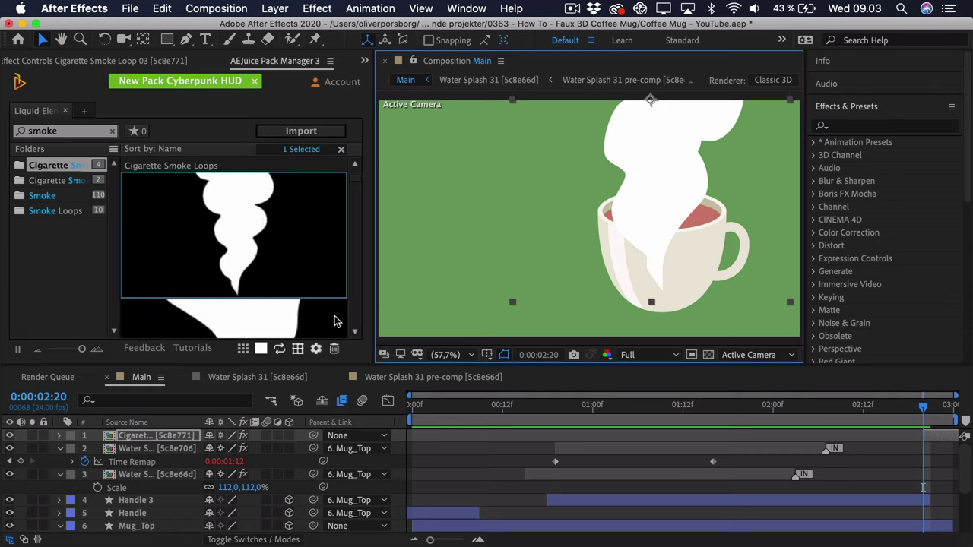
{"action": "left_click", "coordinate": [88, 230]}
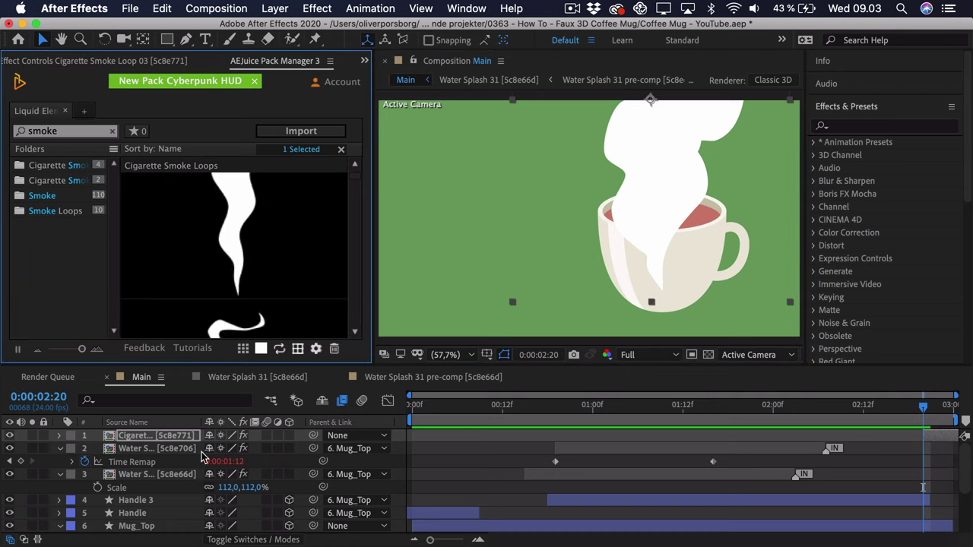
{"action": "key", "text": "s"}
{"action": "key", "text": "s"}
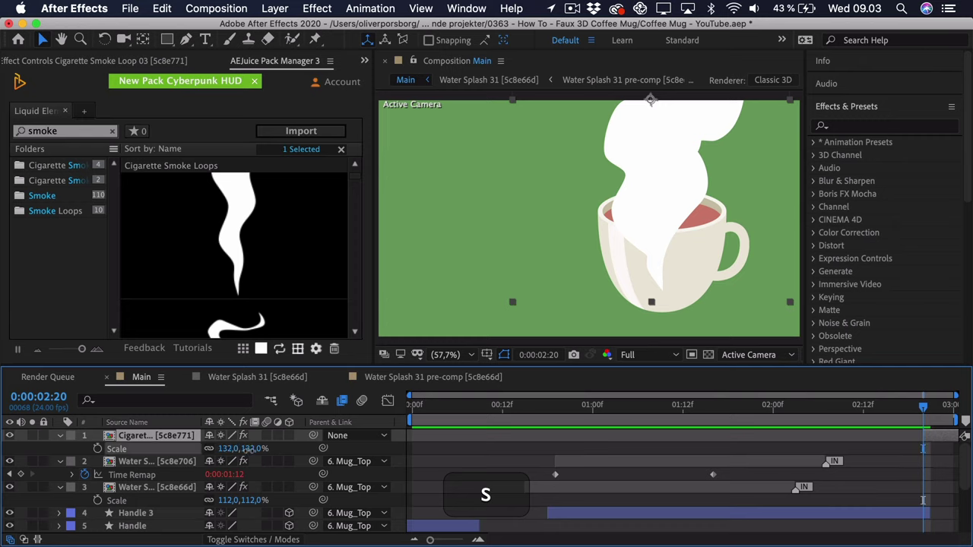
{"action": "left_click_drag", "start_coordinate": [226, 448], "coordinate": [243, 449]}
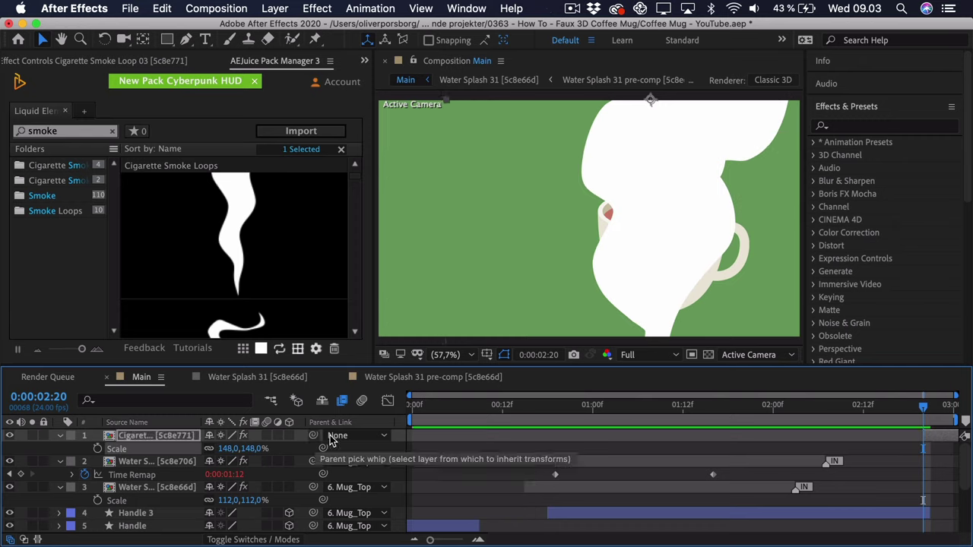
Parent the Cigarette Smoke Loop 03 layer to Mug_Top and reposition the smoke so it rises from the mug
{"action": "left_click", "coordinate": [331, 441]}
{"action": "left_click", "coordinate": [365, 490]}
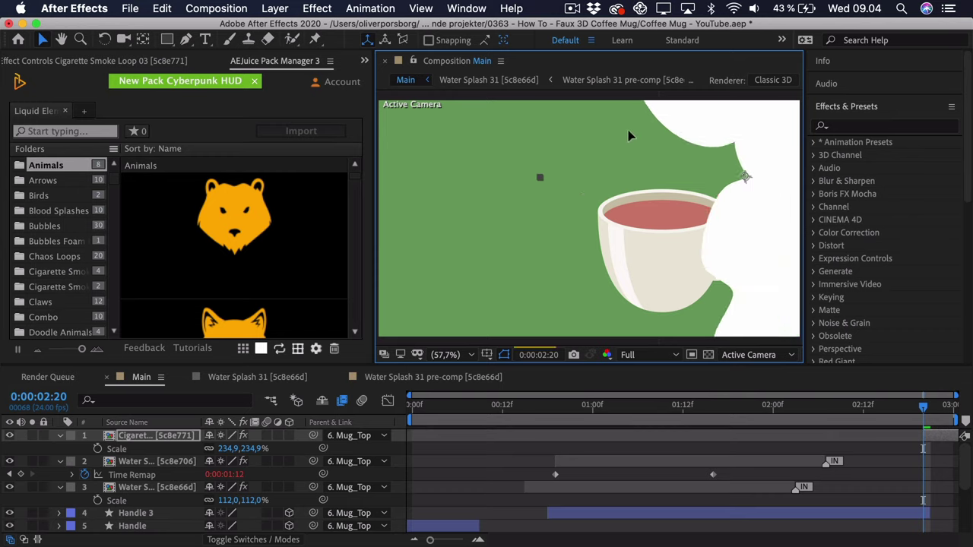
{"action": "left_click_drag", "start_coordinate": [628, 135], "coordinate": [555, 126]}
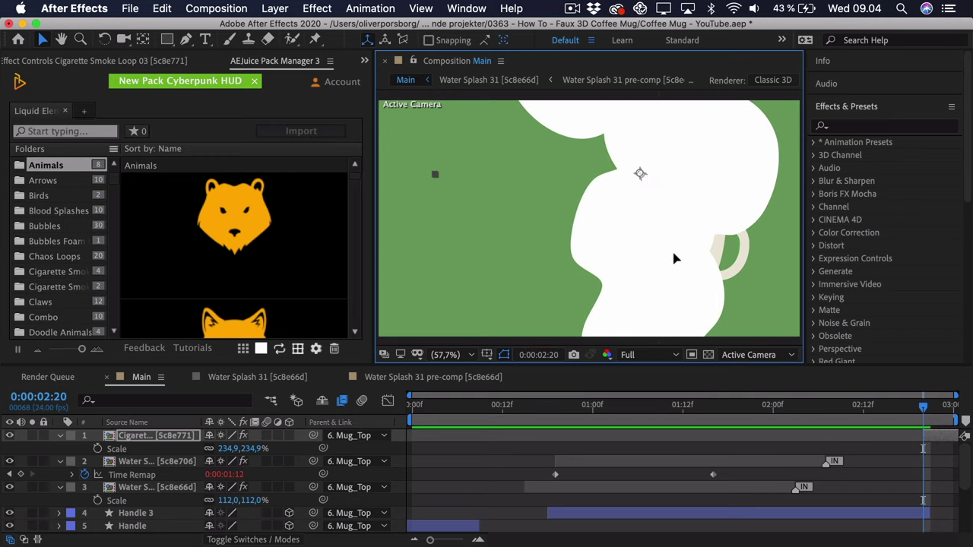
{"action": "left_click_drag", "start_coordinate": [674, 258], "coordinate": [669, 225]}
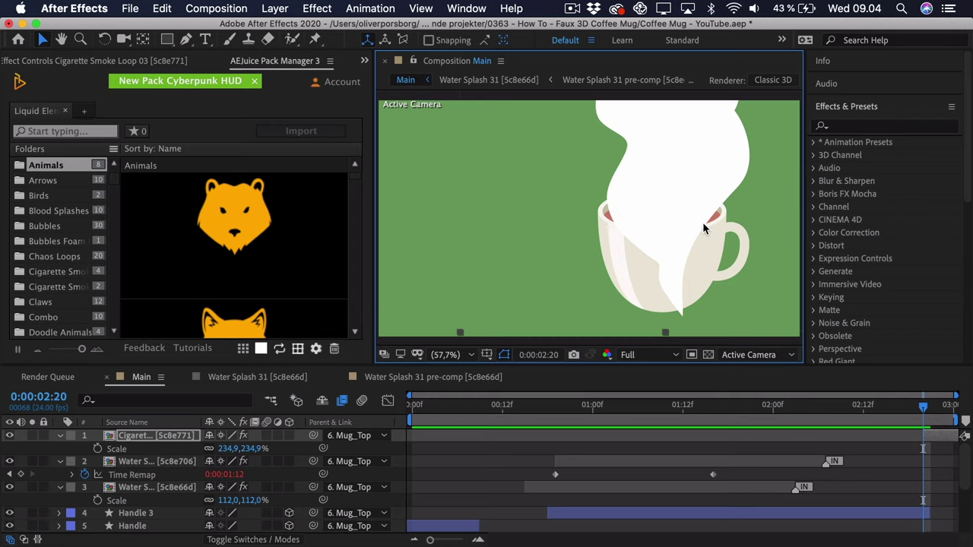
Draw a large elliptical mask on the smoke layer whose lower edge follows the front of the mug's rim
{"action": "left_click_drag", "start_coordinate": [169, 41], "coordinate": [222, 70]}
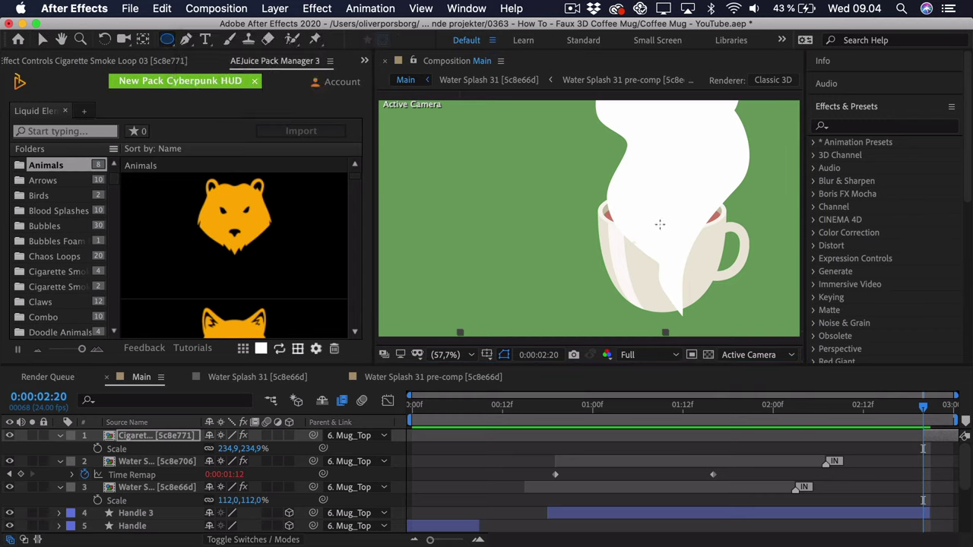
{"action": "left_click_drag", "start_coordinate": [566, 228], "coordinate": [772, 36]}
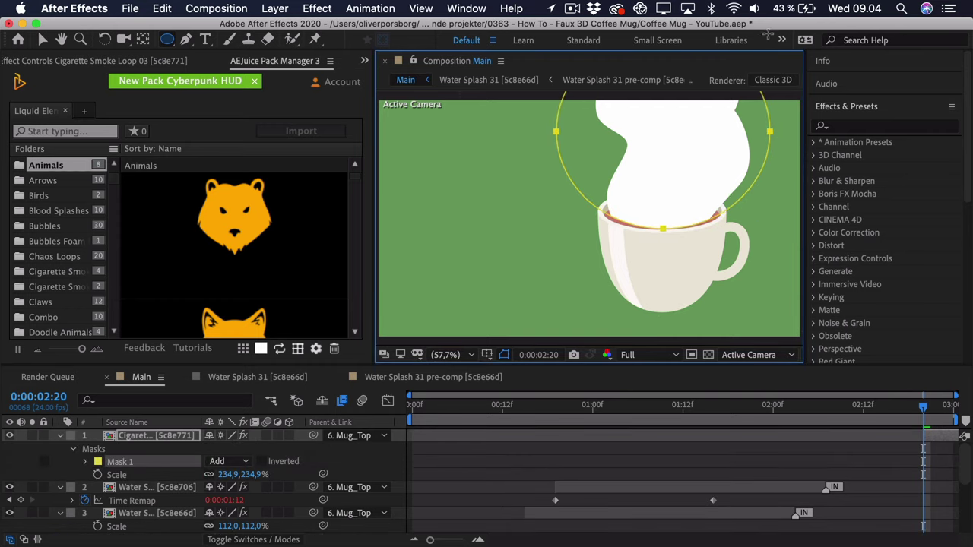
{"action": "key", "text": "v"}
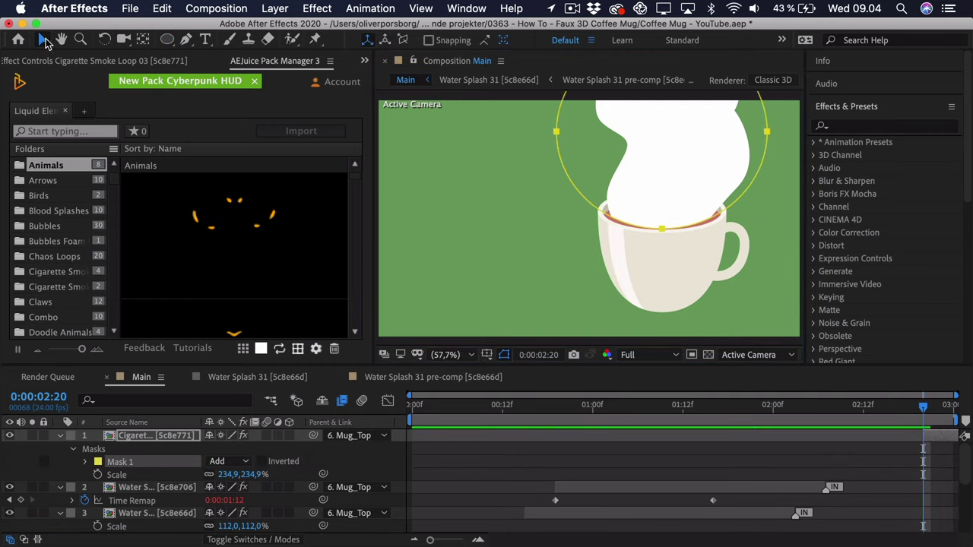
Nudge the masked smoke layer slightly to the right to line it up with the mug opening
{"action": "left_click", "coordinate": [684, 175]}
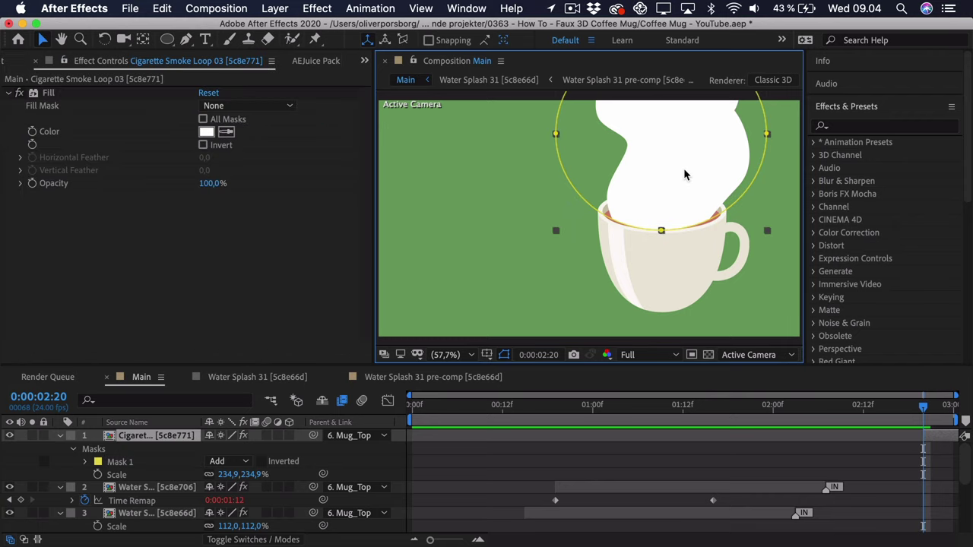
{"action": "key", "text": "Right"}
{"action": "key", "text": "Right"}
{"action": "key", "text": "Right"}
{"action": "key", "text": "Right"}
{"action": "key", "text": "Right"}
{"action": "key", "text": "Right"}
{"action": "key", "text": "Right"}
{"action": "key", "text": "Right"}
{"action": "key", "text": "Right"}
{"action": "key", "text": "Right"}
{"action": "key", "text": "Right"}
{"action": "key", "text": "Right"}
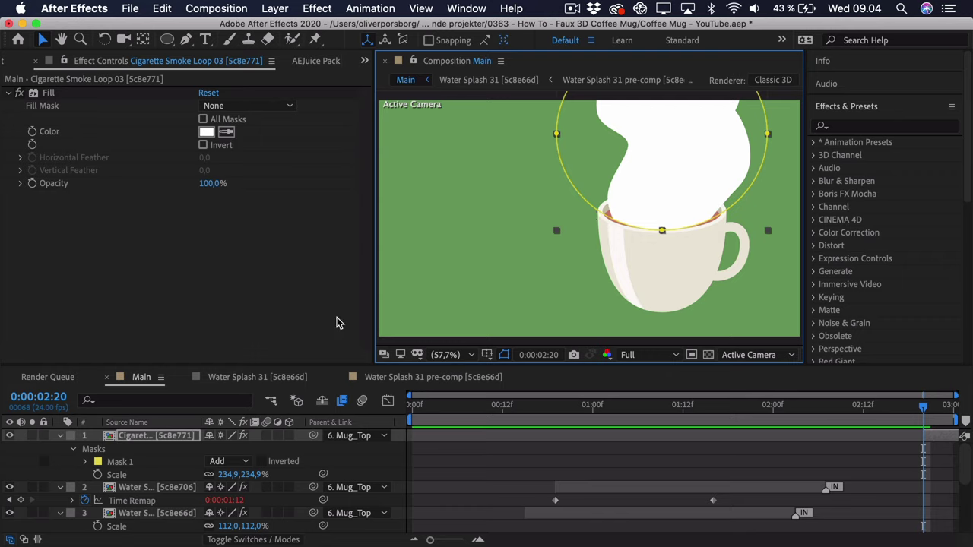
Set the smoke's Mask 1 feather to 74 pixels and widen the ellipse by moving its right point outward
{"action": "left_click", "coordinate": [85, 462]}
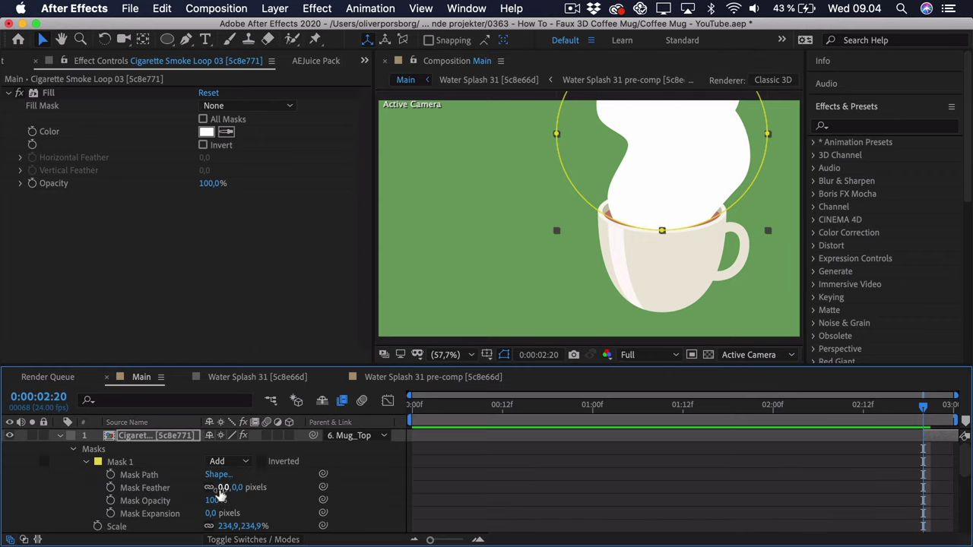
{"action": "left_click_drag", "start_coordinate": [225, 487], "coordinate": [274, 487]}
{"action": "left_click_drag", "start_coordinate": [768, 134], "coordinate": [789, 134]}
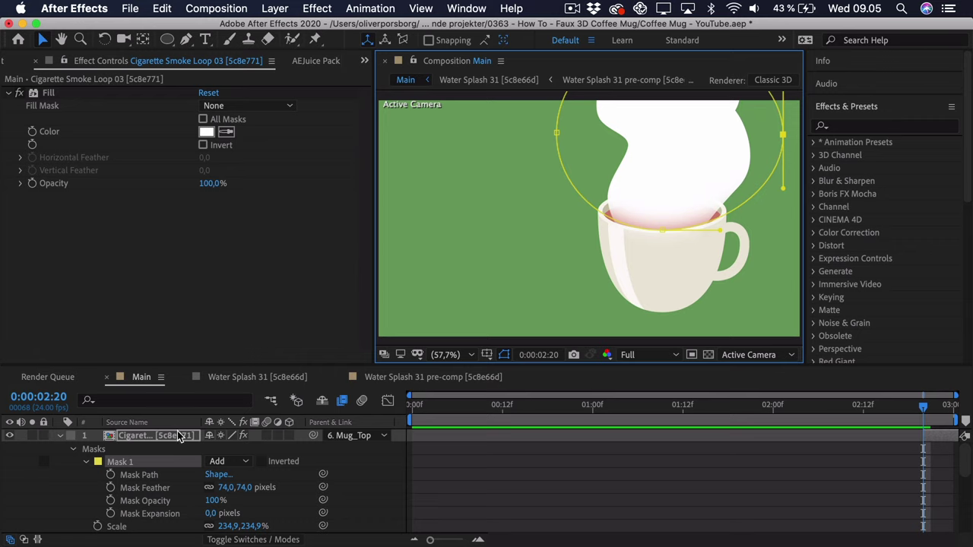
Lower the Cigarette Smoke Loop 03 layer's opacity to 10%, and reduce it further to 6%
{"action": "left_click", "coordinate": [177, 434]}
{"action": "key", "text": "t"}
{"action": "left_click", "coordinate": [217, 448]}
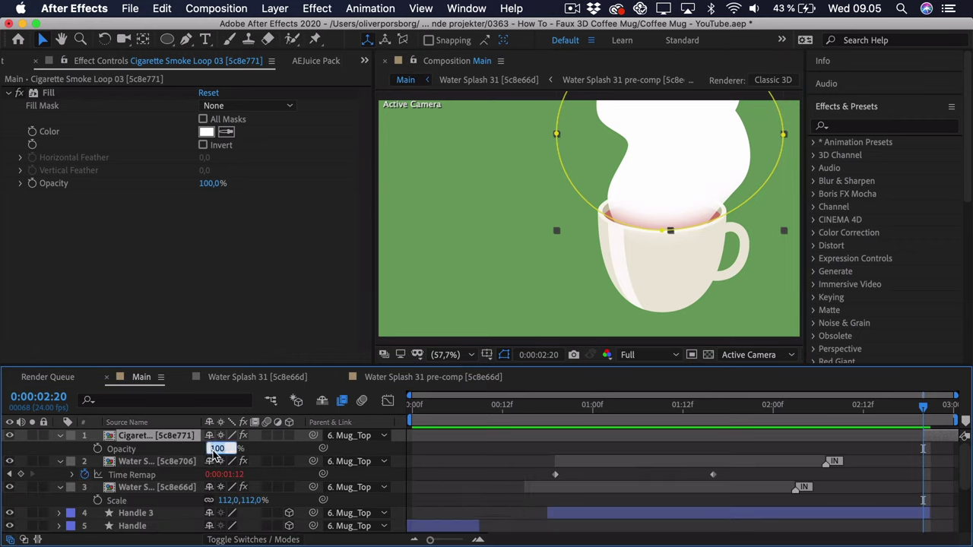
{"action": "type", "text": "10"}
{"action": "key", "text": "Return"}
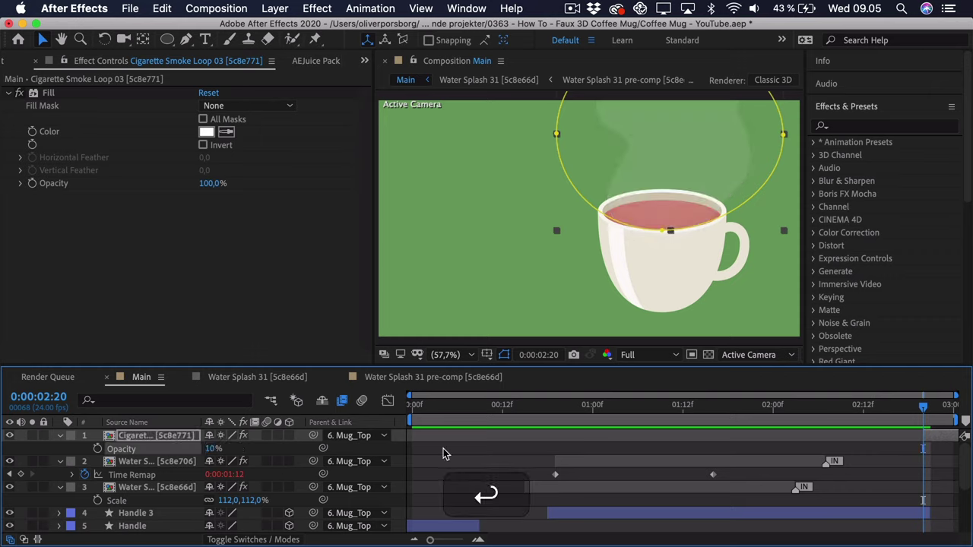
{"action": "left_click", "coordinate": [213, 449]}
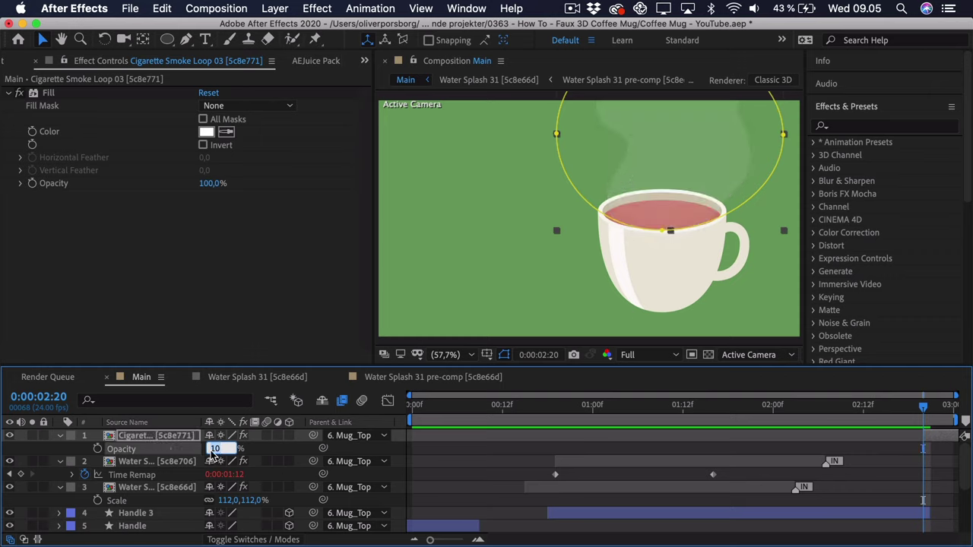
{"action": "type", "text": "6"}
{"action": "key", "text": "Return"}
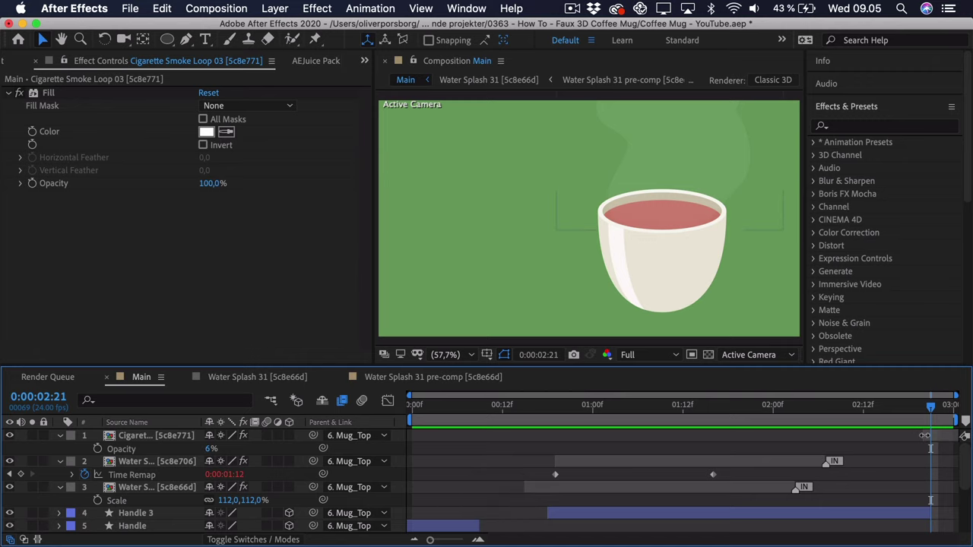
Extend the smoke layer's in point back to the start of the composition and preview the animation
{"action": "left_click_drag", "start_coordinate": [936, 441], "coordinate": [426, 447]}
{"action": "key", "text": "space"}
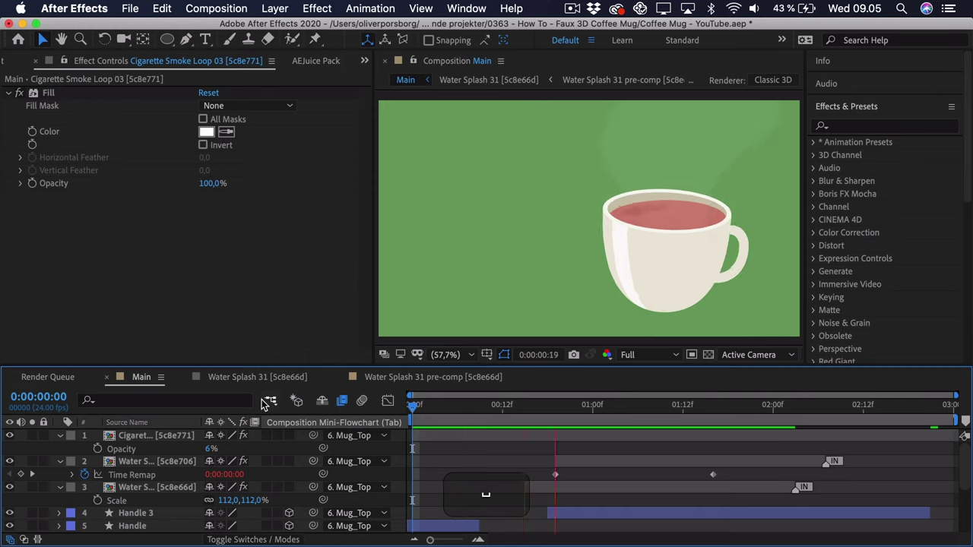
{"action": "key", "text": "space"}
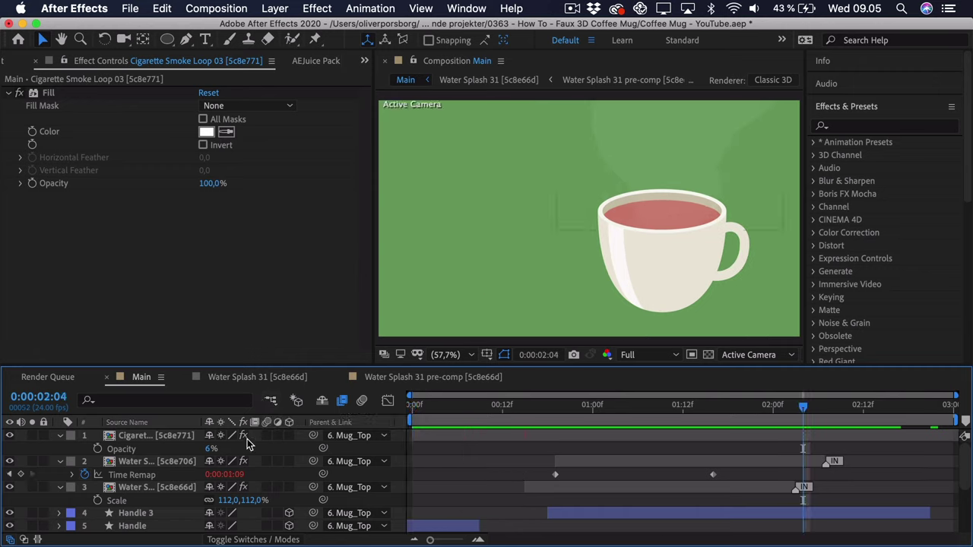
Set the smoke layer's opacity to 4%
{"action": "left_click", "coordinate": [210, 448]}
{"action": "type", "text": "4"}
{"action": "key", "text": "Return"}
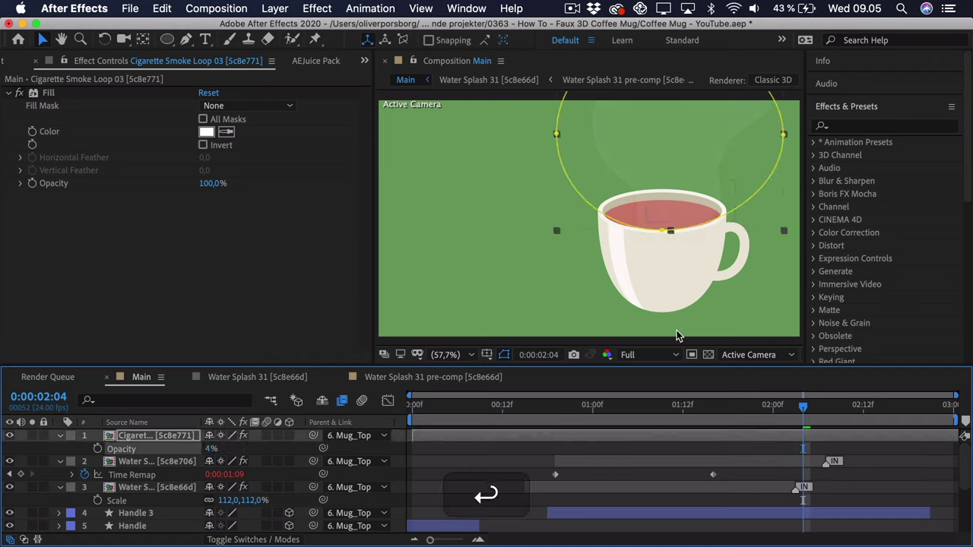
Enlarge the smoke layer to a scale of 255.9% and shift it slightly up so it rises from the coffee surface
{"action": "left_click_drag", "start_coordinate": [689, 185], "coordinate": [685, 179]}
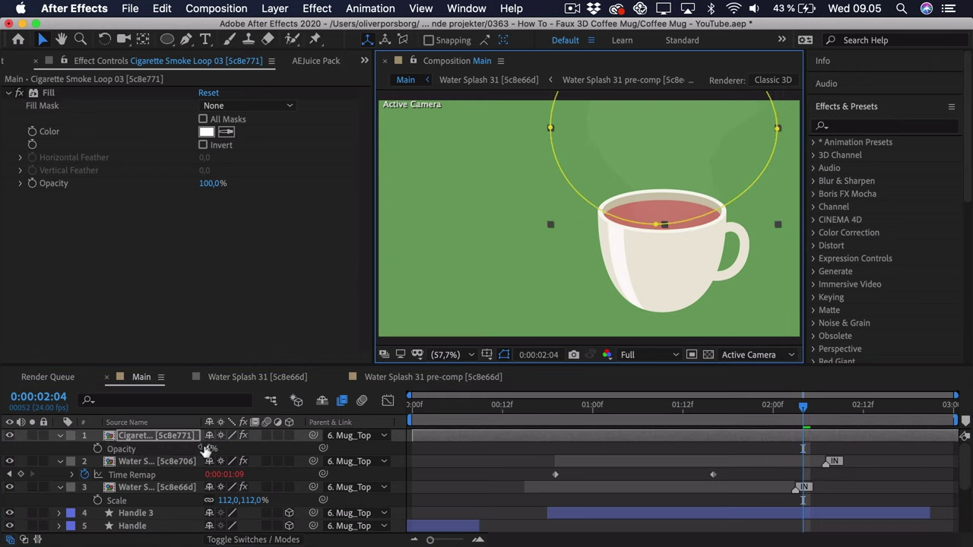
{"action": "key", "text": "s"}
{"action": "left_click_drag", "start_coordinate": [228, 448], "coordinate": [248, 448]}
{"action": "left_click_drag", "start_coordinate": [647, 206], "coordinate": [661, 173]}
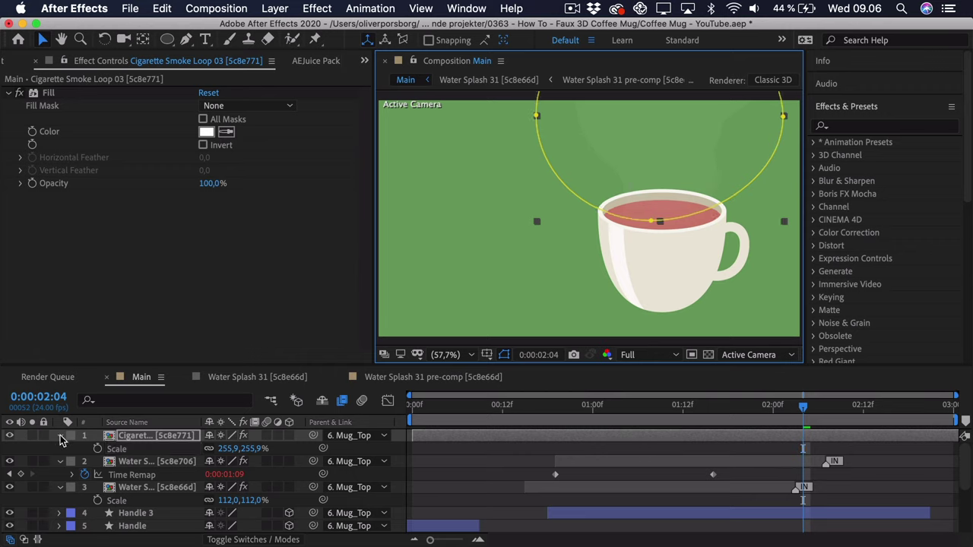
Set the smoke's Mask 1 feather to 112 pixels and return the playhead to the start of the composition
{"action": "key", "text": "m"}
{"action": "left_click", "coordinate": [86, 448]}
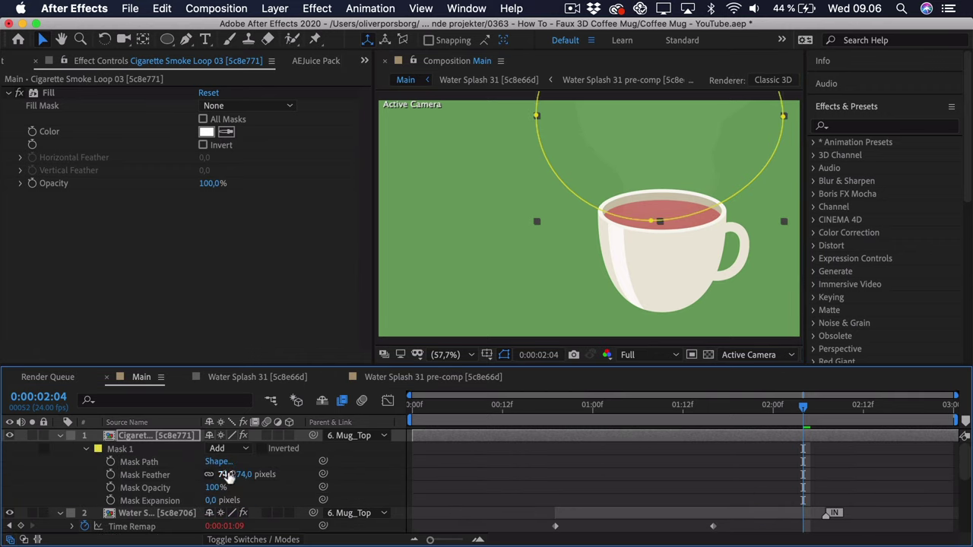
{"action": "left_click_drag", "start_coordinate": [228, 475], "coordinate": [253, 474]}
{"action": "left_click", "coordinate": [417, 487]}
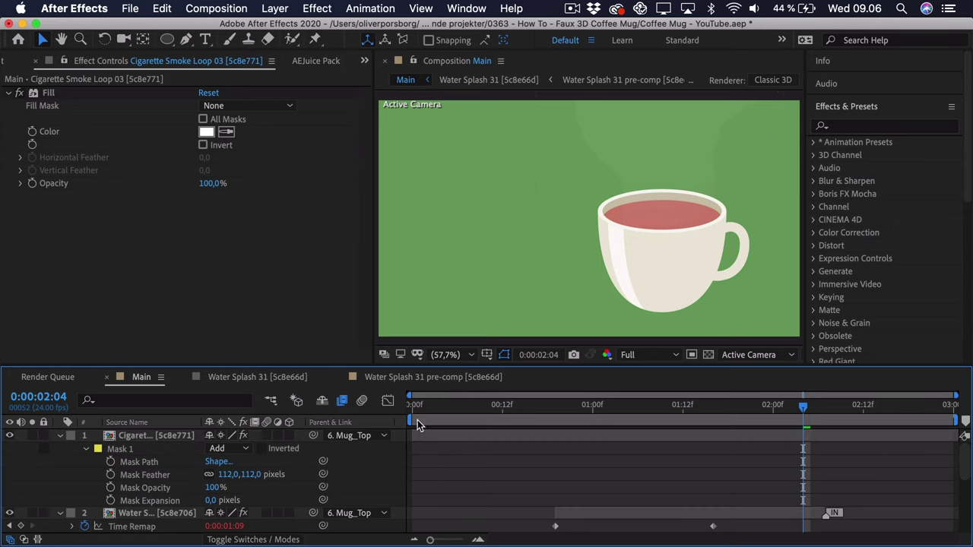
{"action": "left_click", "coordinate": [417, 420]}
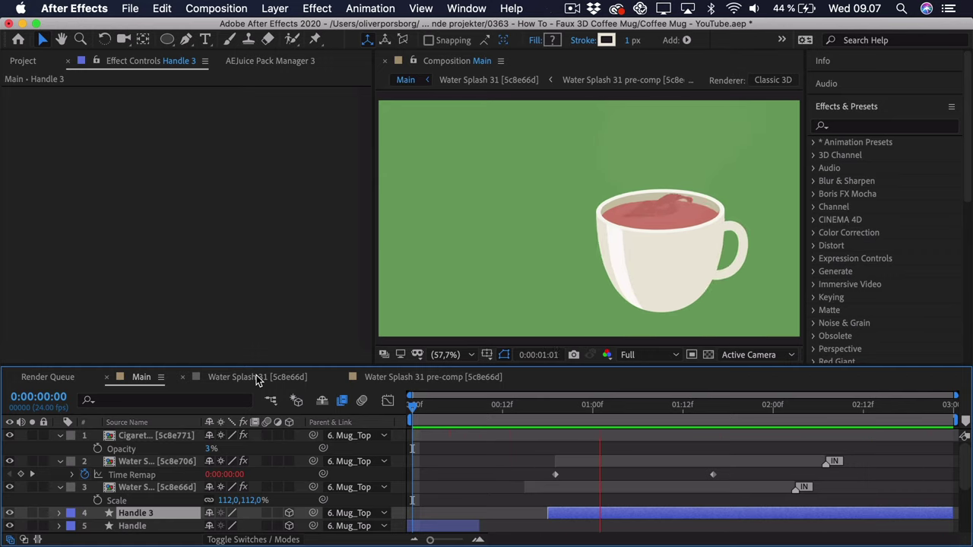
Switch to Chrome and open the Liquid Elements product page on the AEJuice website
{"action": "key", "text": "super+Tab"}
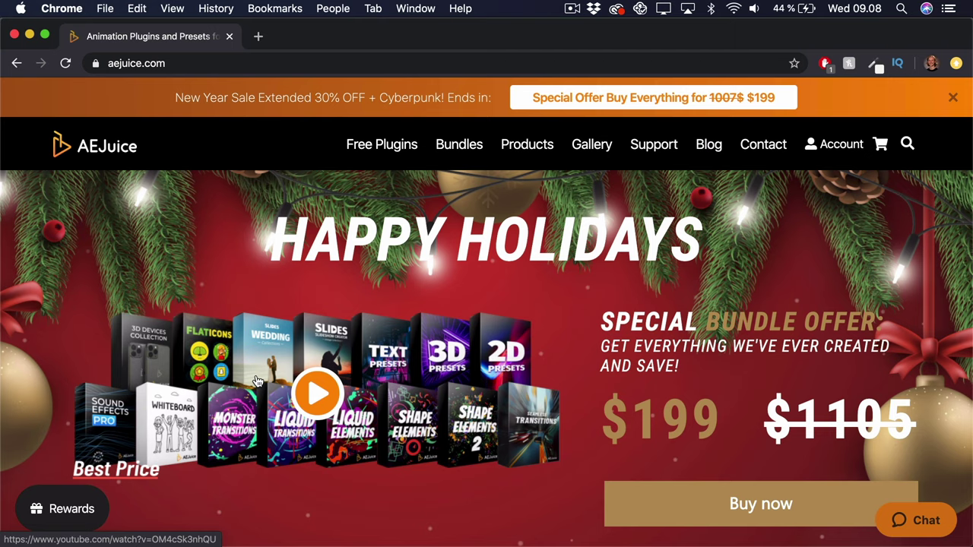
{"action": "left_click", "coordinate": [352, 426]}
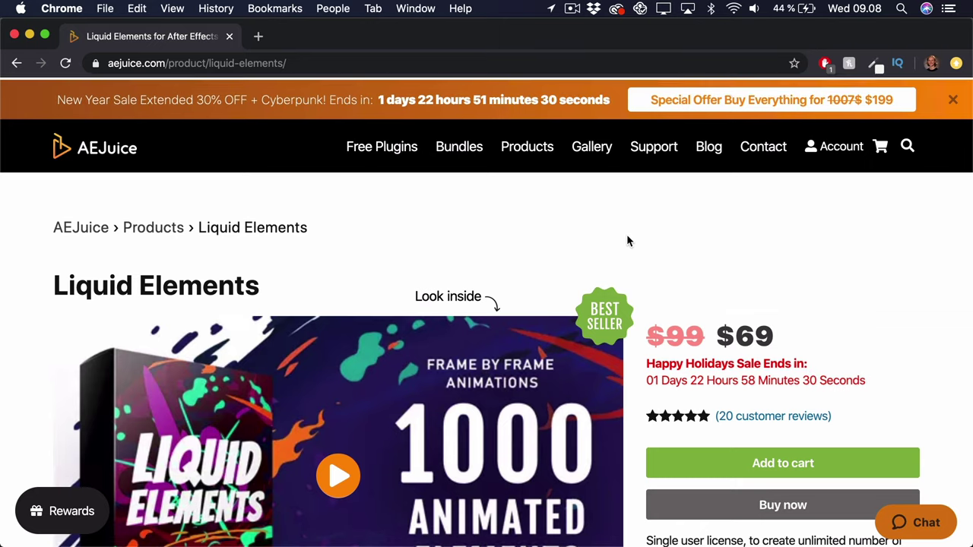
{"action": "scroll", "coordinate": [628, 241], "scroll_direction": "down", "scroll_amount": 3}
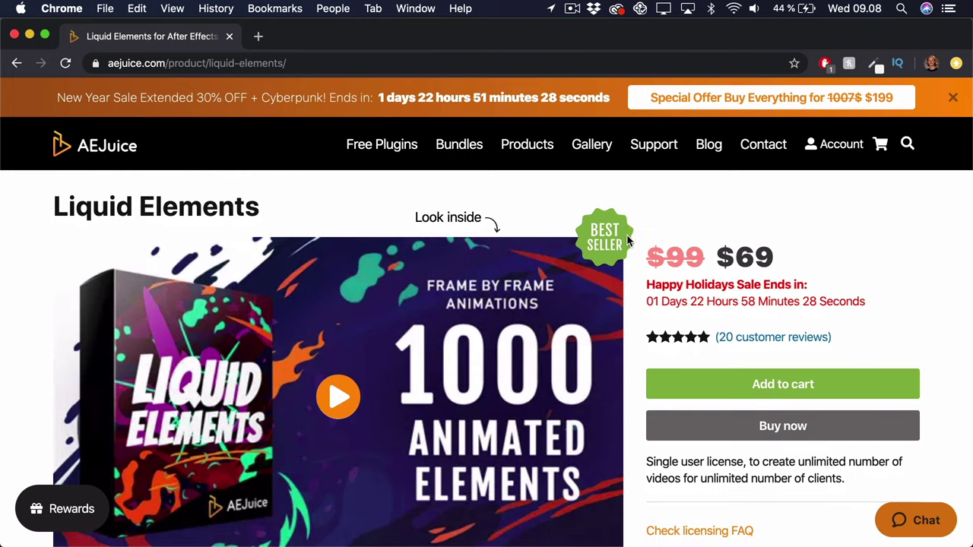
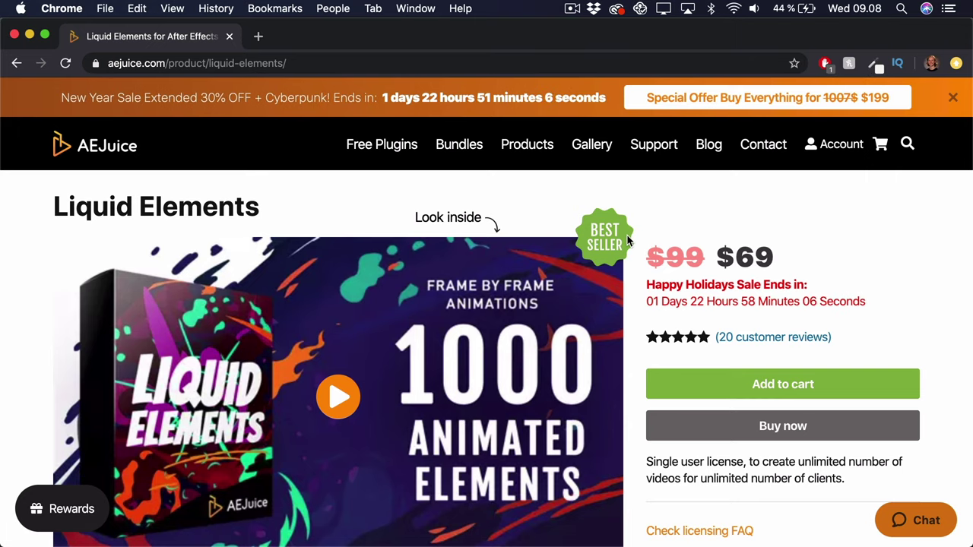
Switch back to After Effects, stop the preview at frame 9, and open the Liquid Elements styles in AEJuice Pack Manager 3
{"action": "key", "text": "super+Tab"}
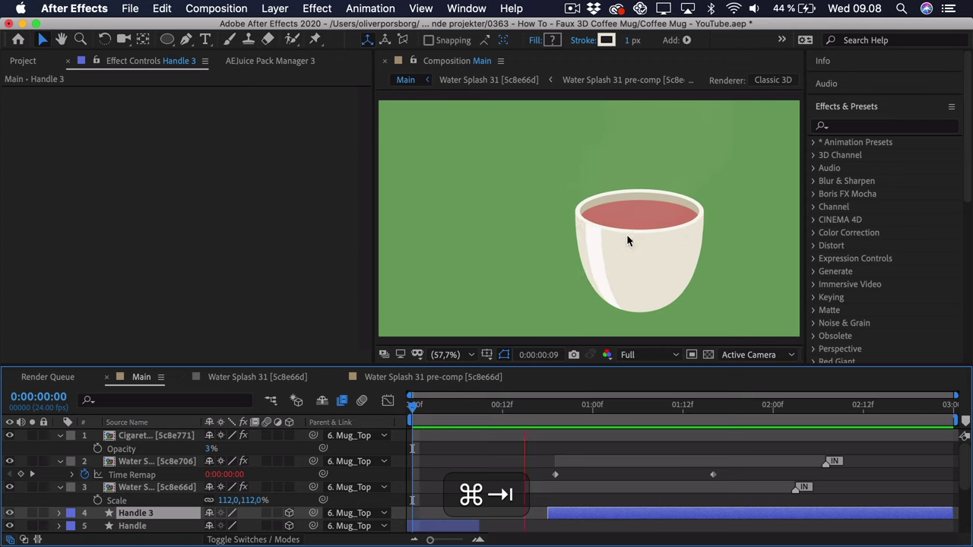
{"action": "left_click", "coordinate": [479, 412]}
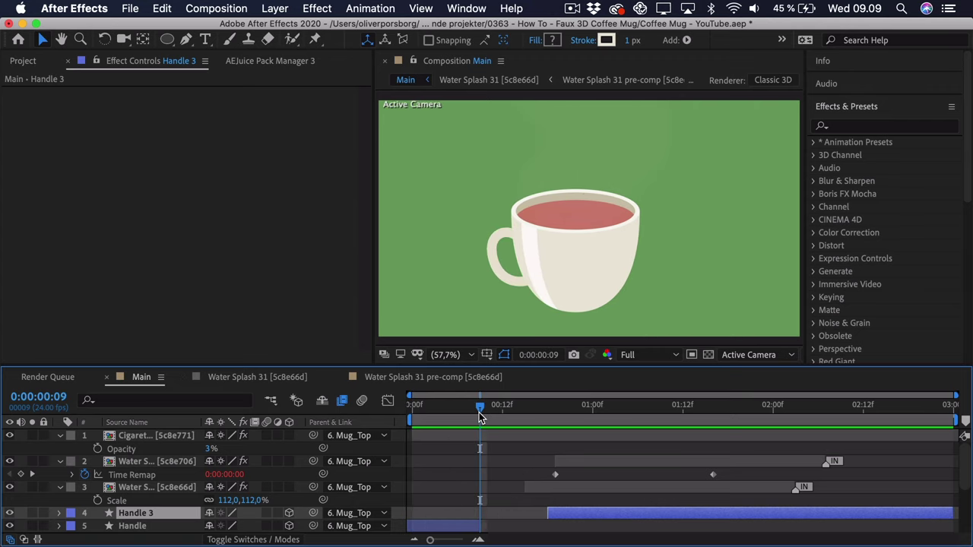
{"action": "left_click", "coordinate": [288, 61]}
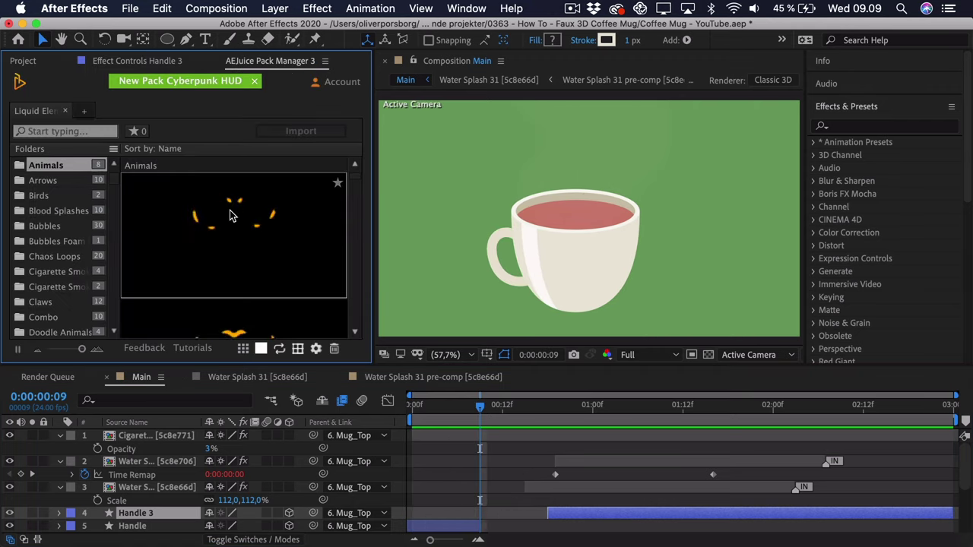
{"action": "left_click", "coordinate": [316, 350]}
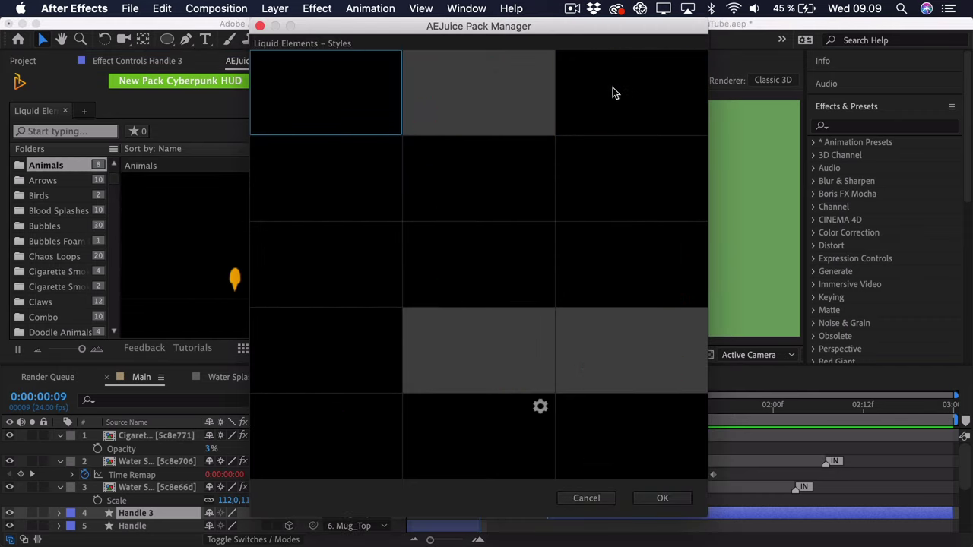